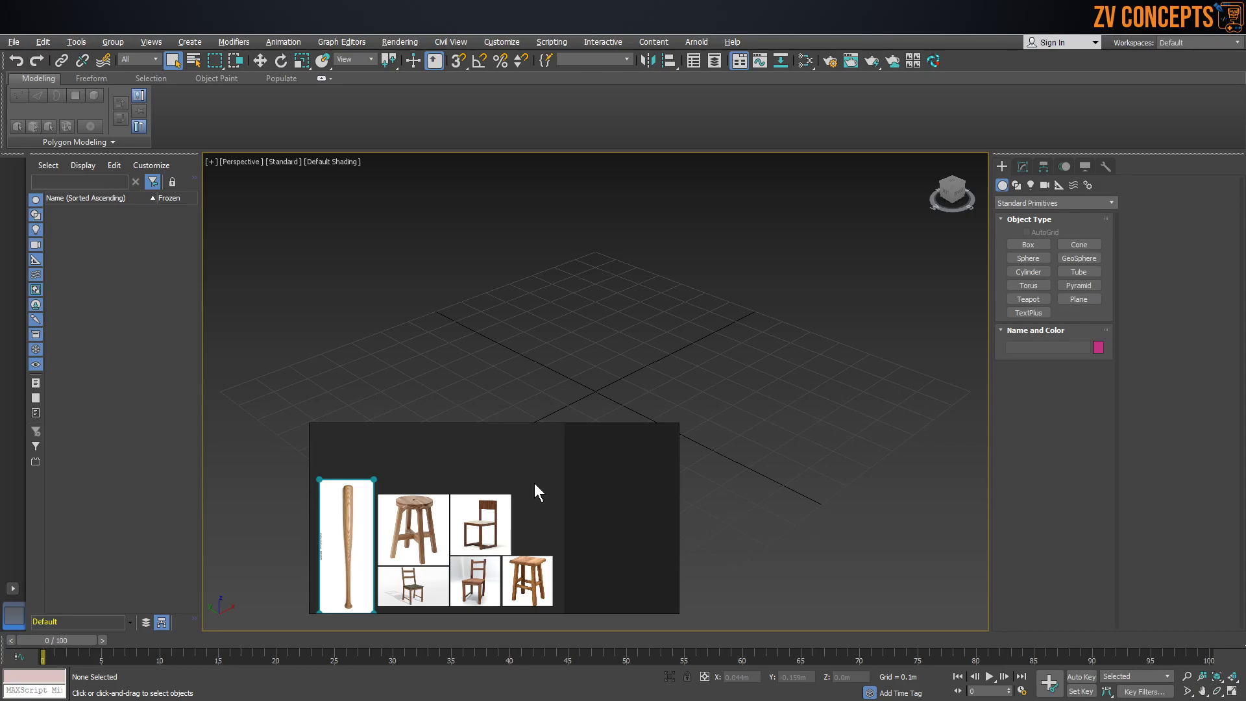
Switch to the Google Docs course outline and read the Lecture 4 topics on EditPoly modeling
key("alt+Tab")
left_click_drag(355, 466, 836, 388)
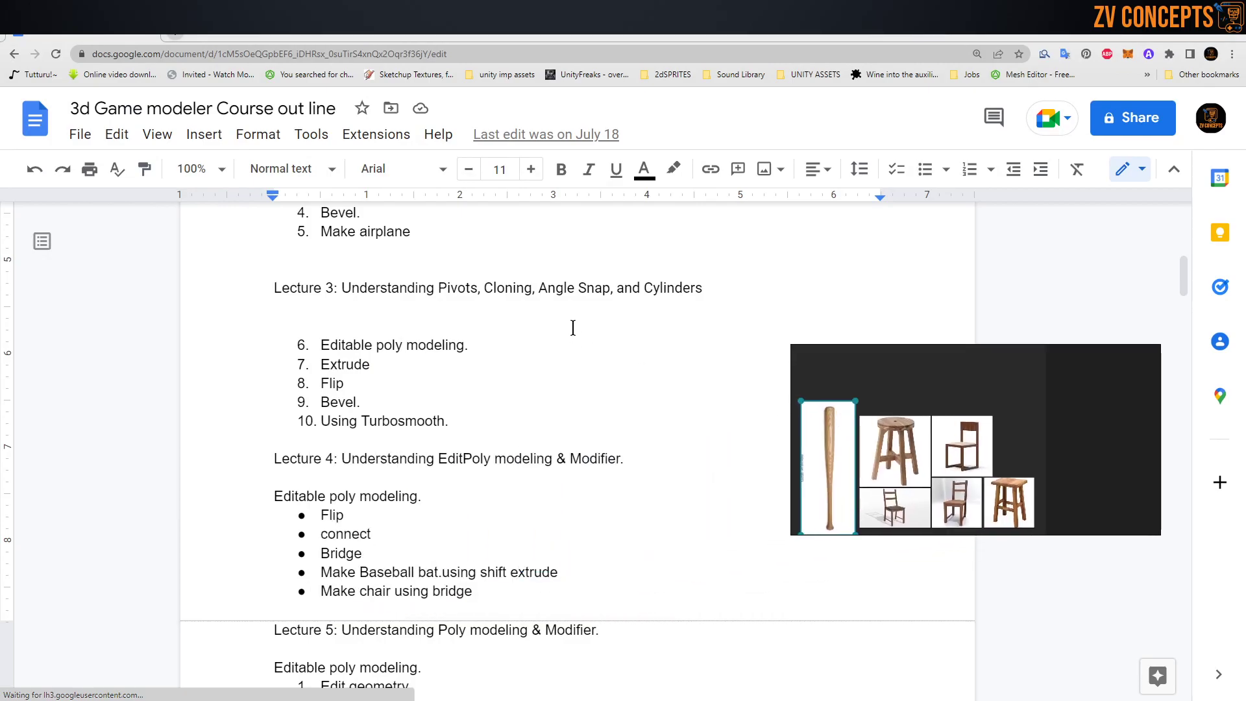
scroll(573, 327, "down", 1)
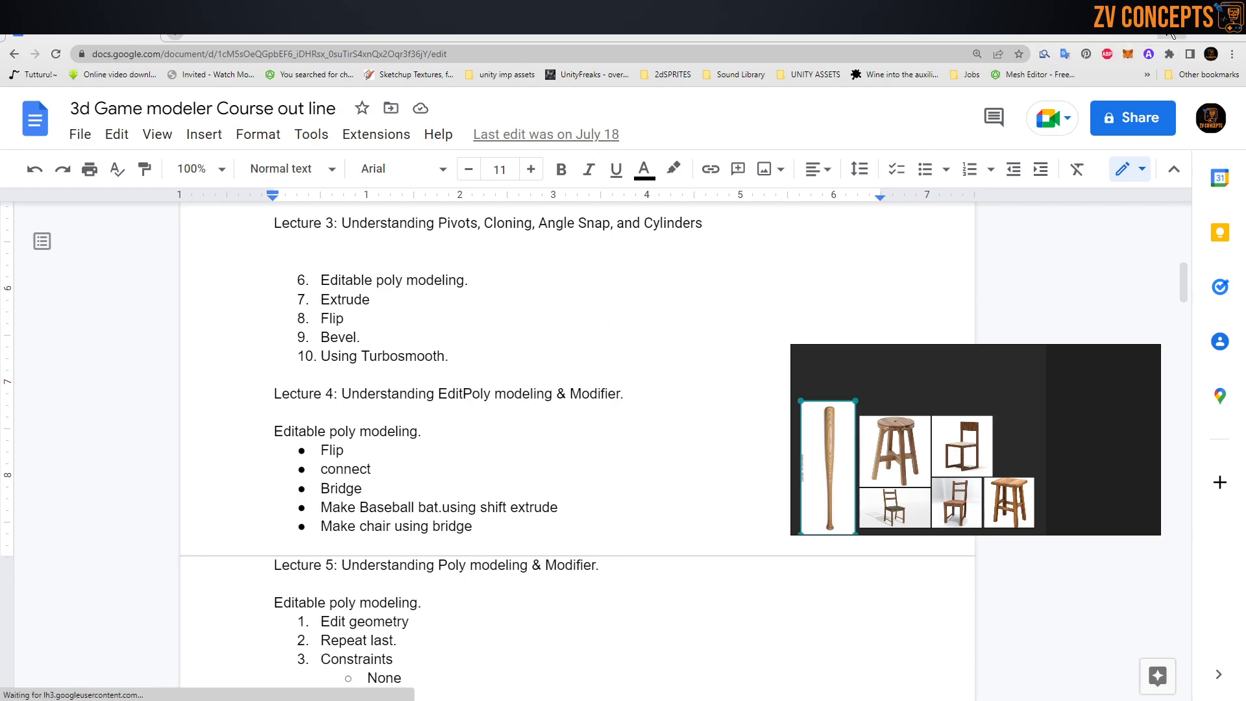
left_click(1166, 26)
Move the floating reference board over the 3ds Max scene and enlarge it to show the bat, stool and chair images
left_click_drag(948, 399, 290, 317)
scroll(227, 310, "up", 5)
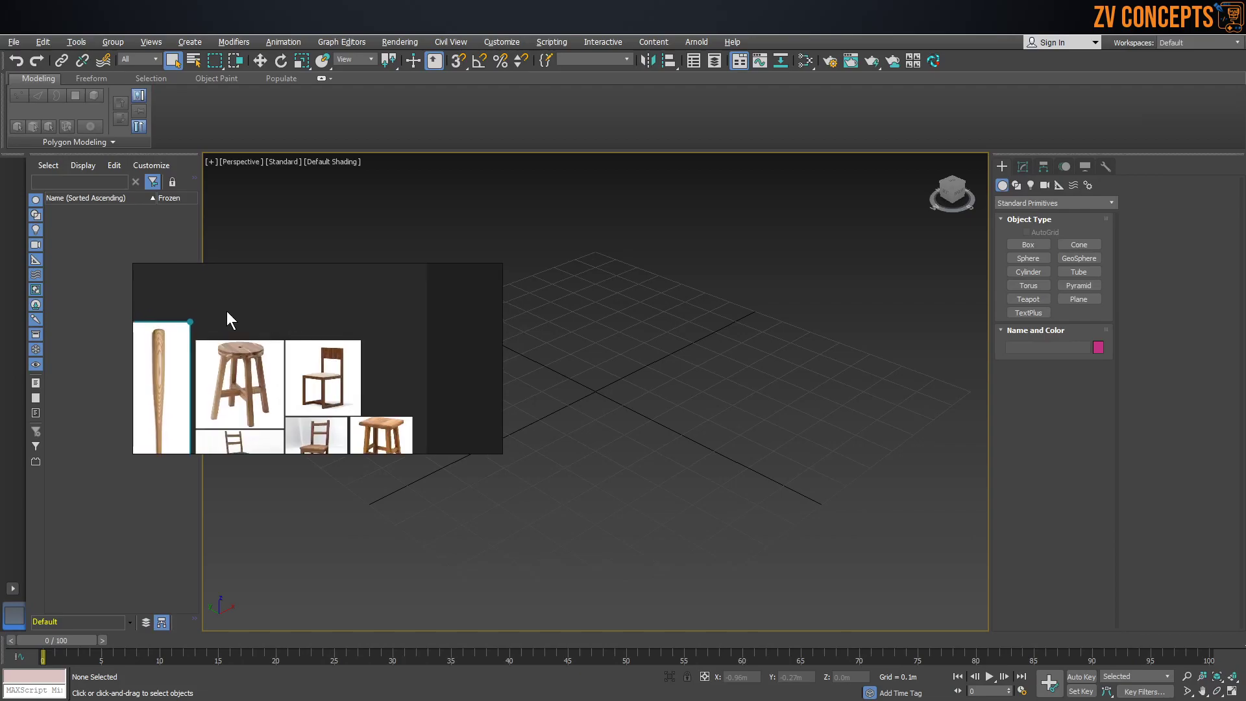
left_click_drag(498, 267, 734, 139)
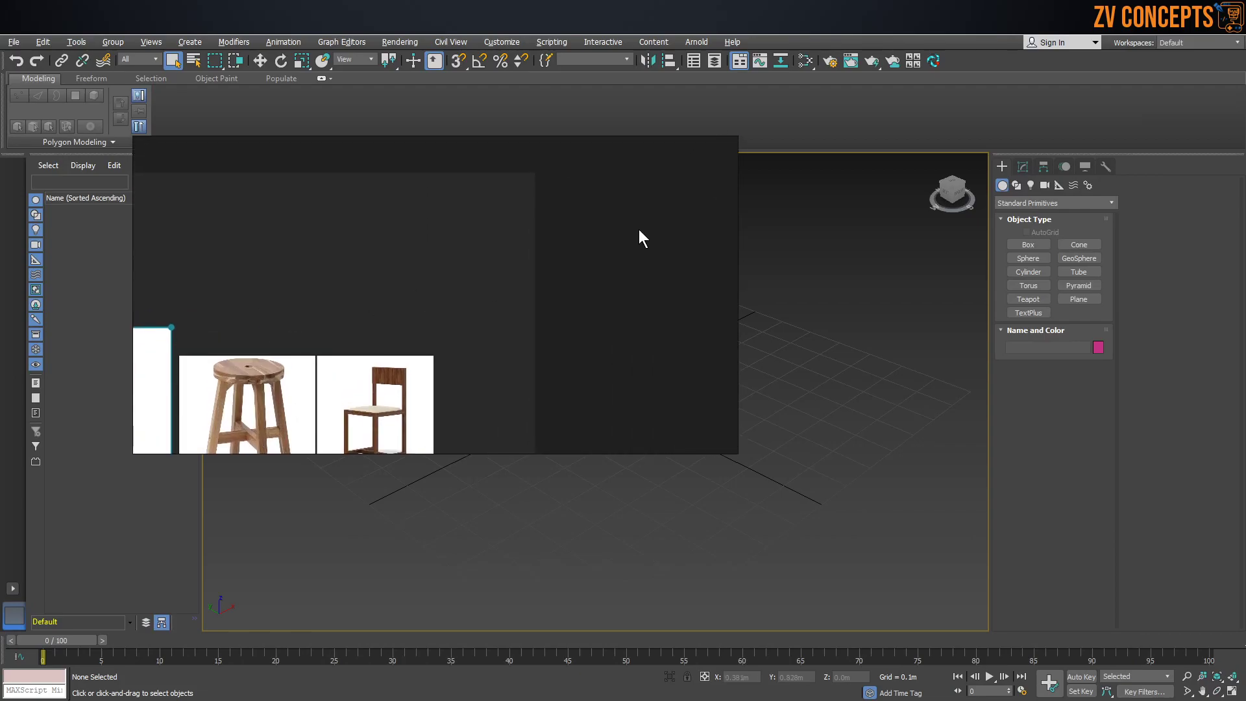
scroll(643, 234, "down", 5)
scroll(401, 289, "up", 2)
scroll(400, 289, "up", 4)
middle_click_drag(589, 275, 414, 217)
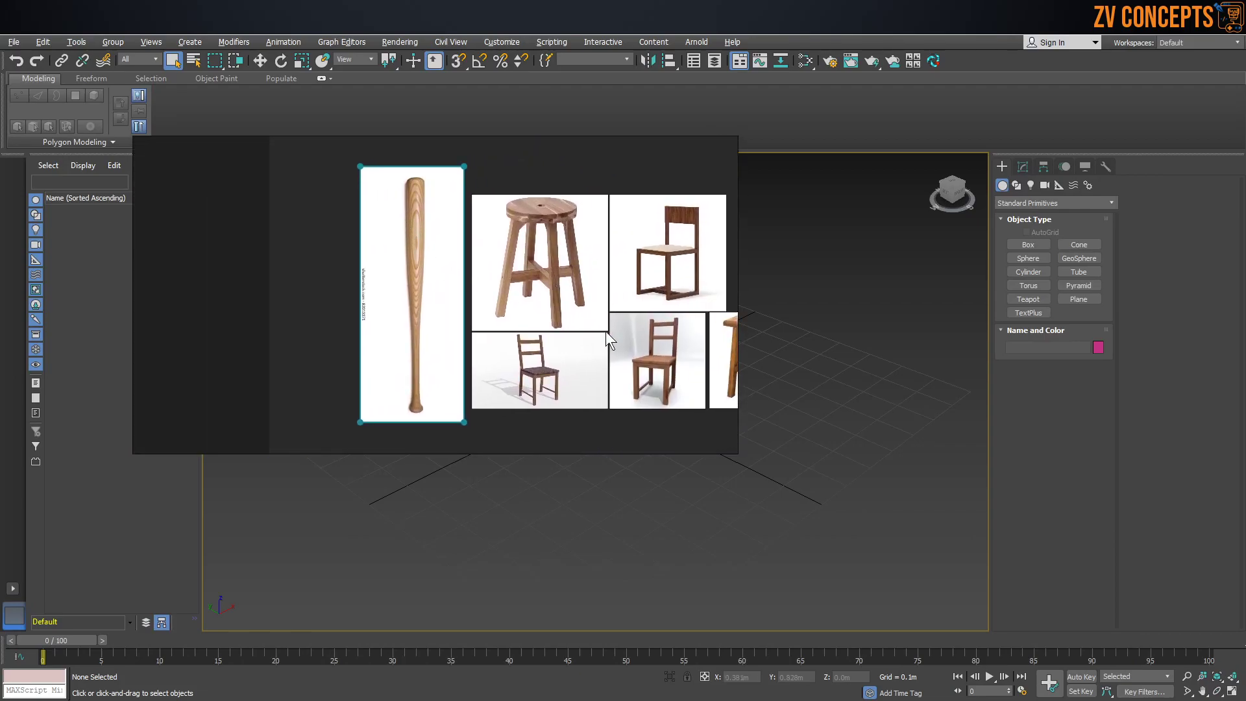
Make the reference board taller, focus it on the baseball bat image and trim its sides around the bat
left_click_drag(737, 452, 794, 618)
double_click(425, 311)
left_click_drag(794, 307, 571, 281)
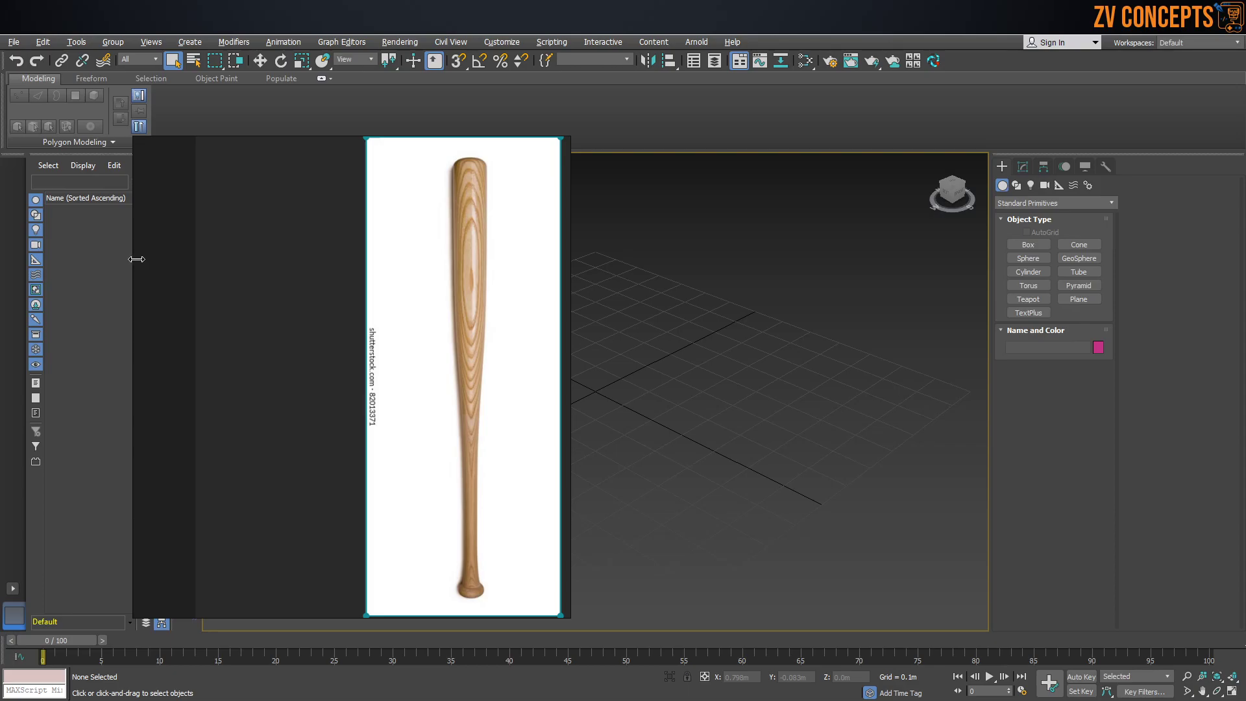
left_click_drag(136, 259, 294, 253)
Widen the reference board and examine the baseball bat image up close alongside the stool and chair images
scroll(295, 253, "down", 5)
left_click_drag(570, 149, 725, 130)
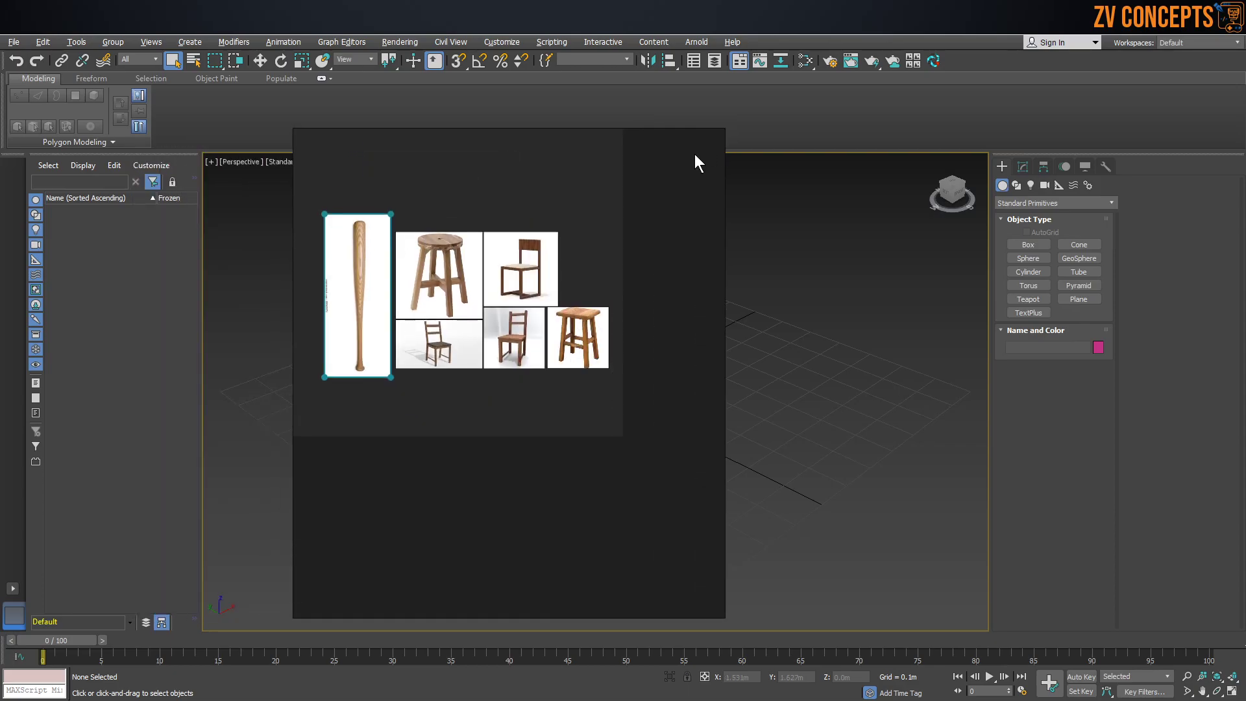
scroll(310, 267, "up", 2)
scroll(384, 240, "up", 8)
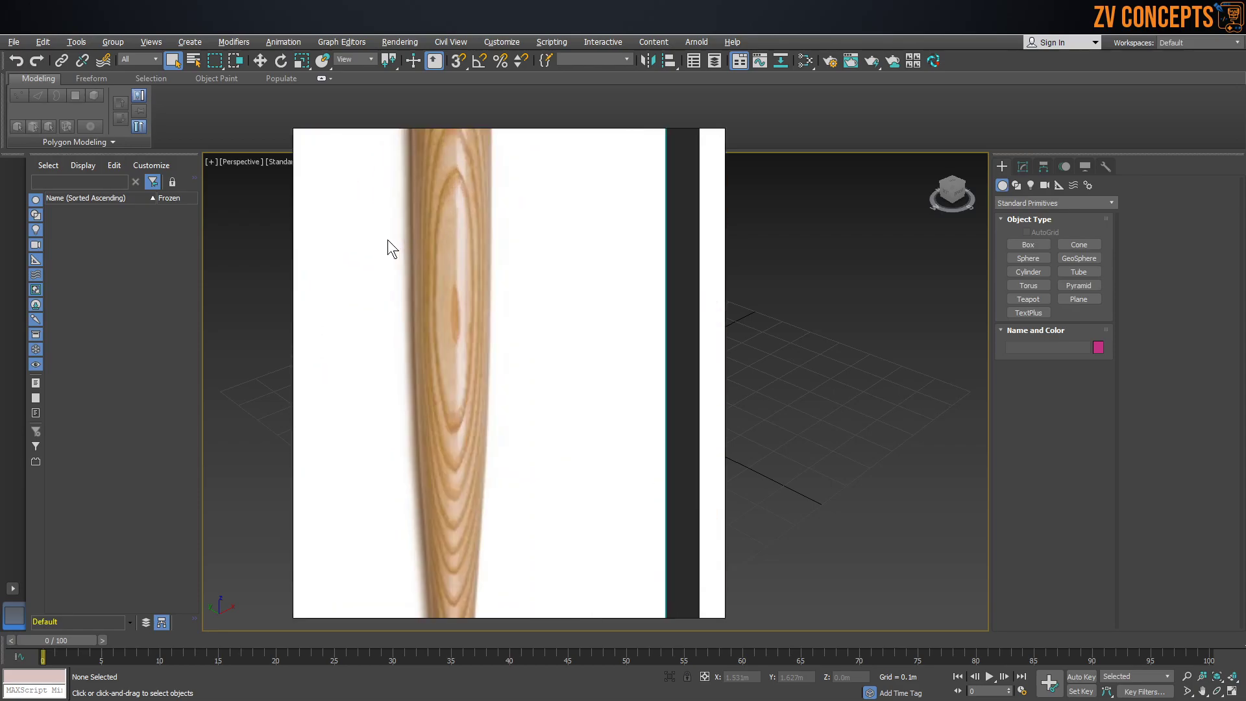
scroll(388, 240, "down", 3)
scroll(416, 250, "down", 5)
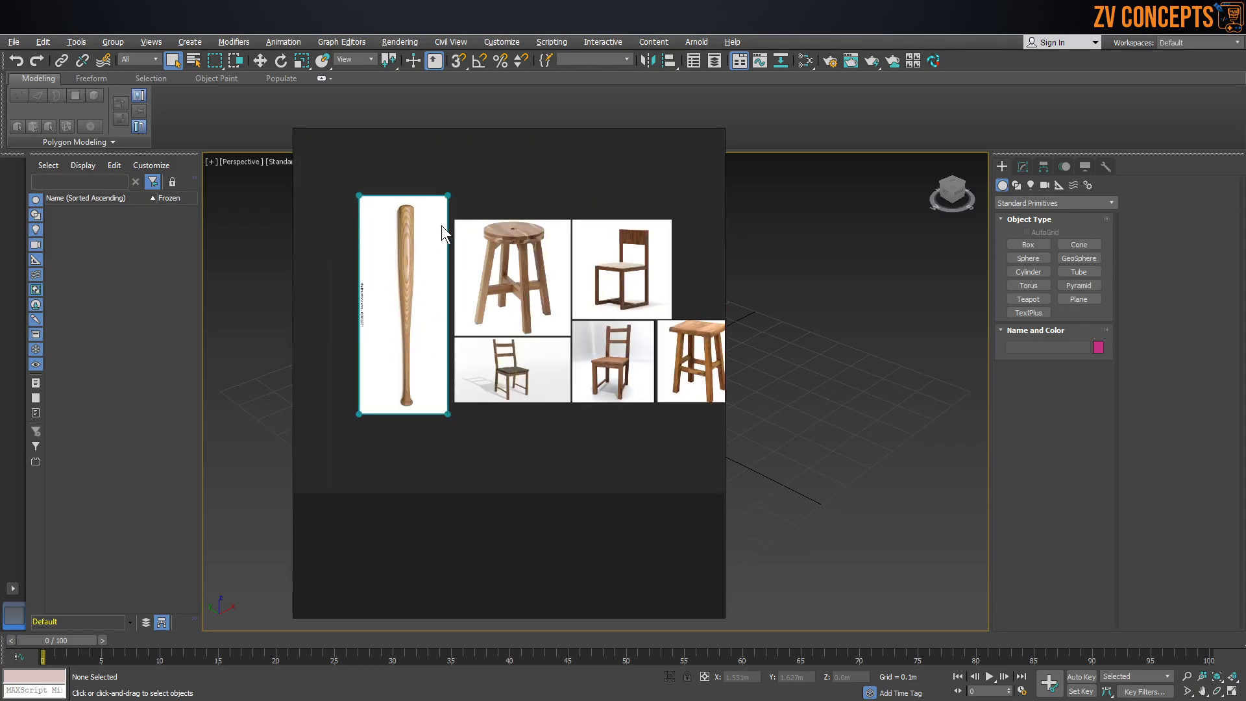
Shrink the reference board to just the baseball bat image and place it over the Scene Explorer, clear of the viewport
left_click_drag(724, 129, 555, 285)
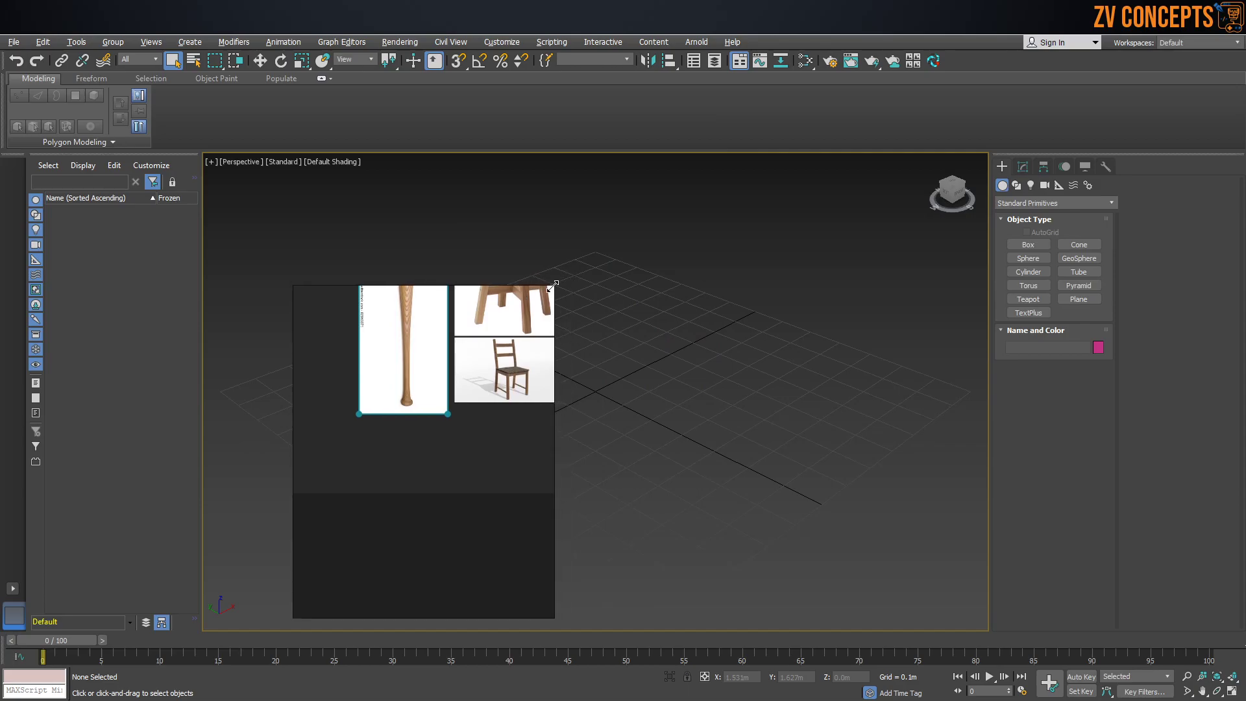
scroll(385, 370, "down", 4)
scroll(364, 396, "up", 3)
scroll(342, 437, "down", 1)
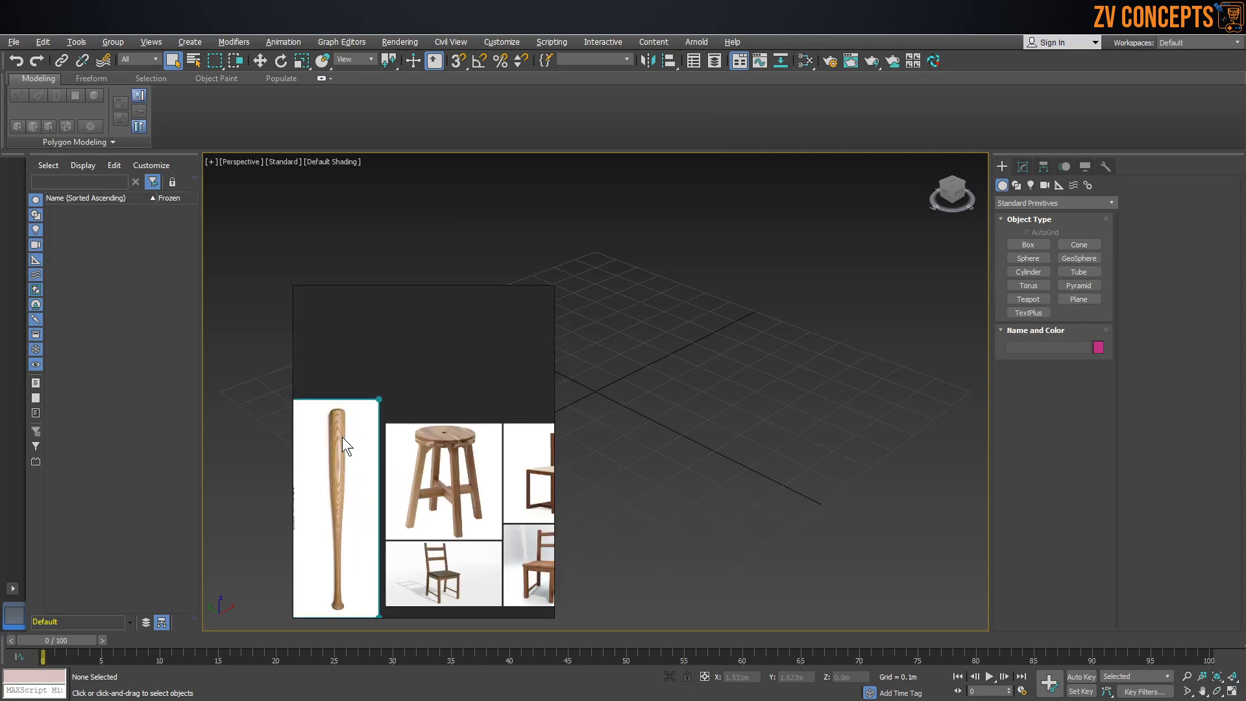
scroll(341, 438, "up", 2)
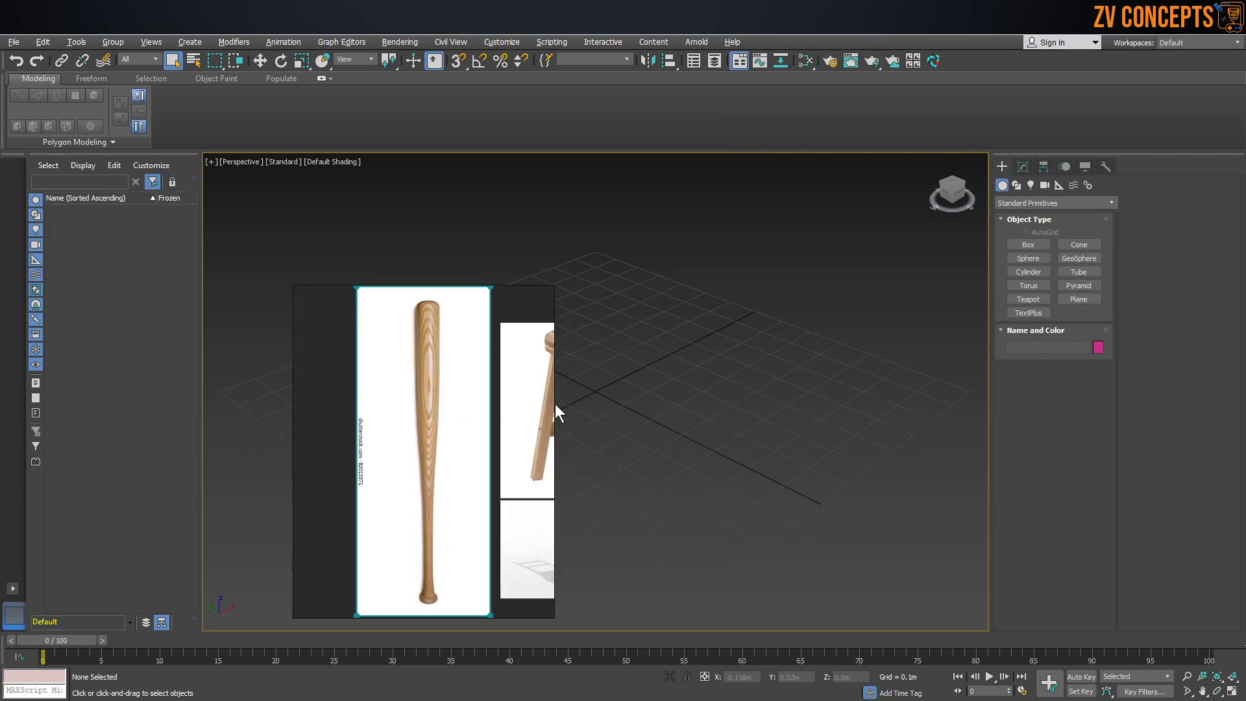
left_click_drag(555, 404, 486, 387)
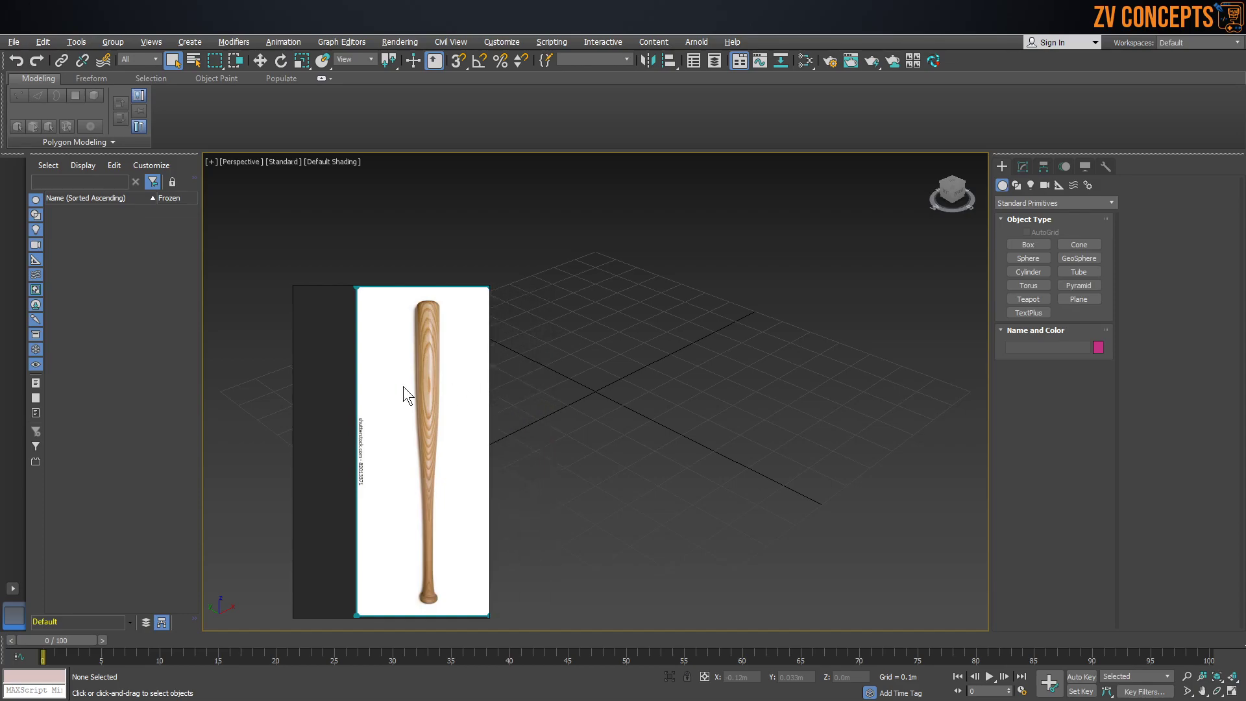
left_click_drag(298, 386, 149, 389)
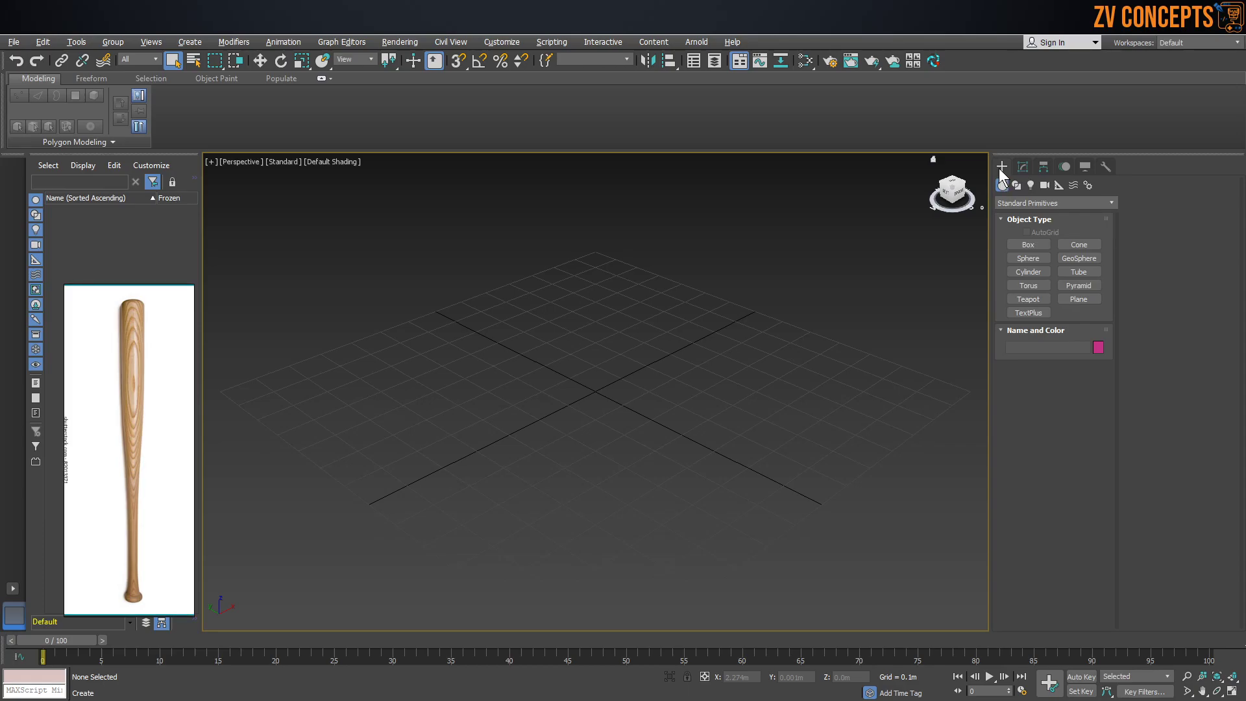
Create a cylinder about 0.041 m in radius and 0.058 m high at the grid centre, and display edged faces
left_click(1016, 271)
scroll(593, 388, "up", 2)
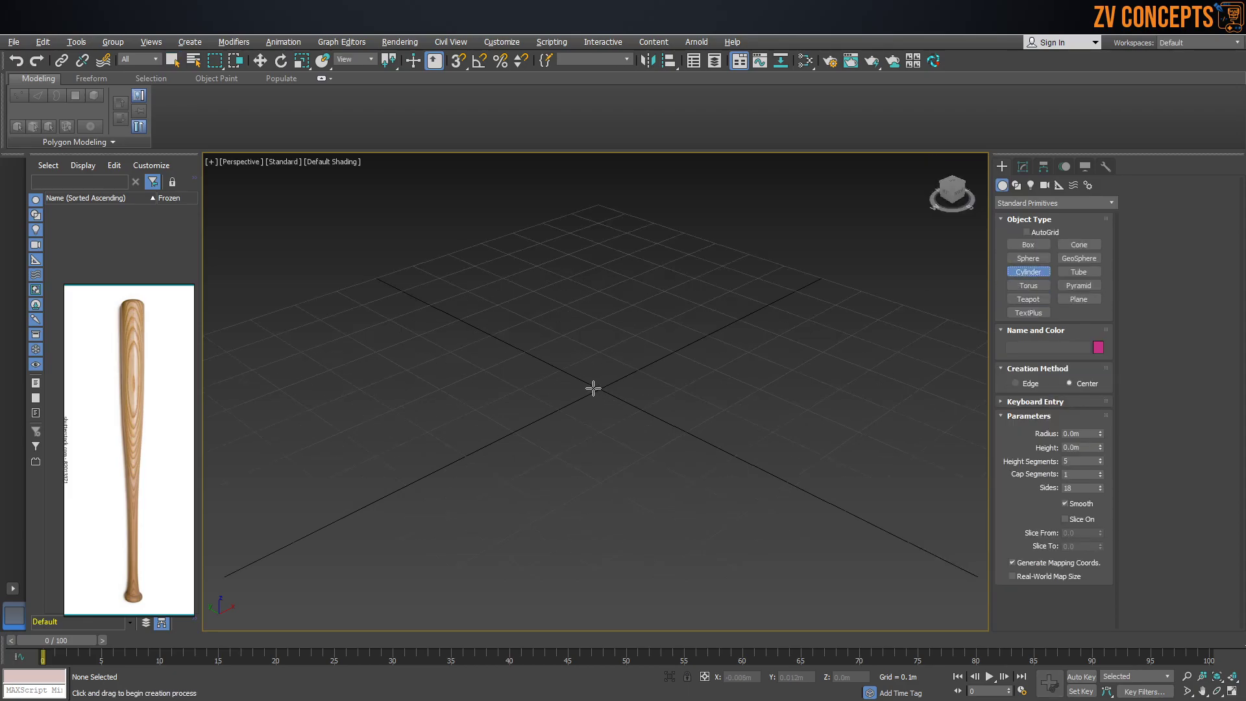
left_click_drag(600, 389, 622, 394)
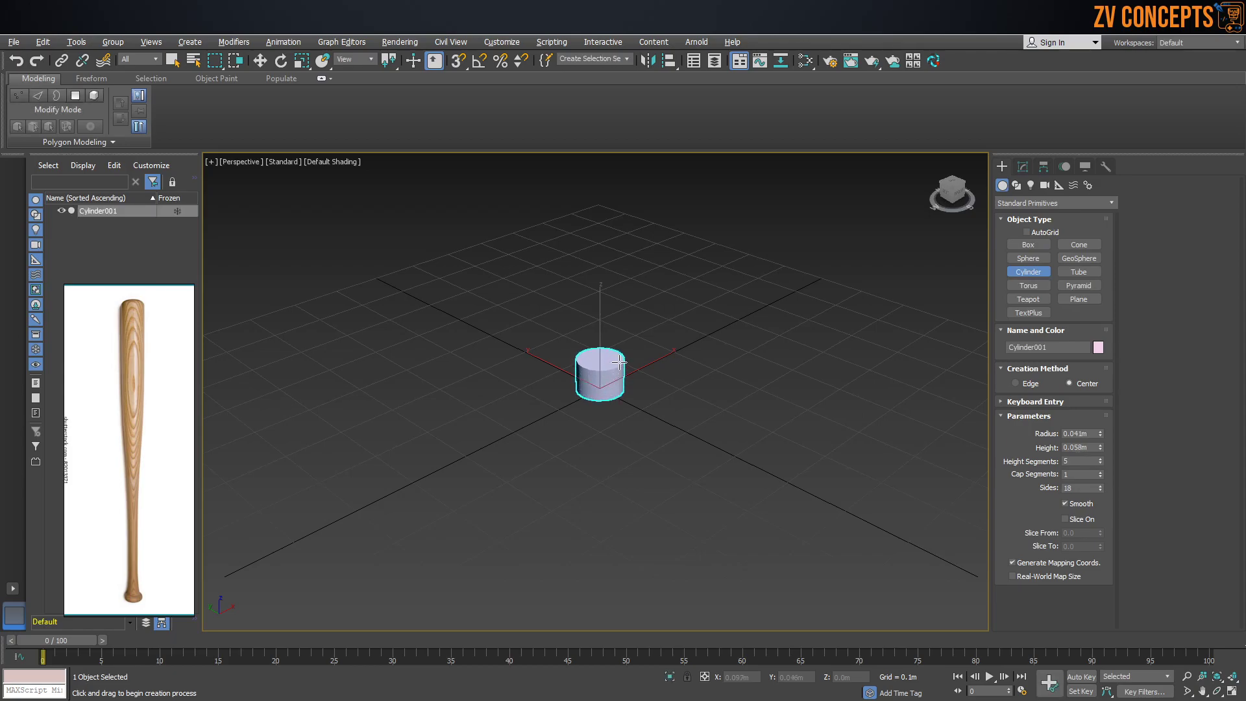
scroll(597, 367, "up", 2)
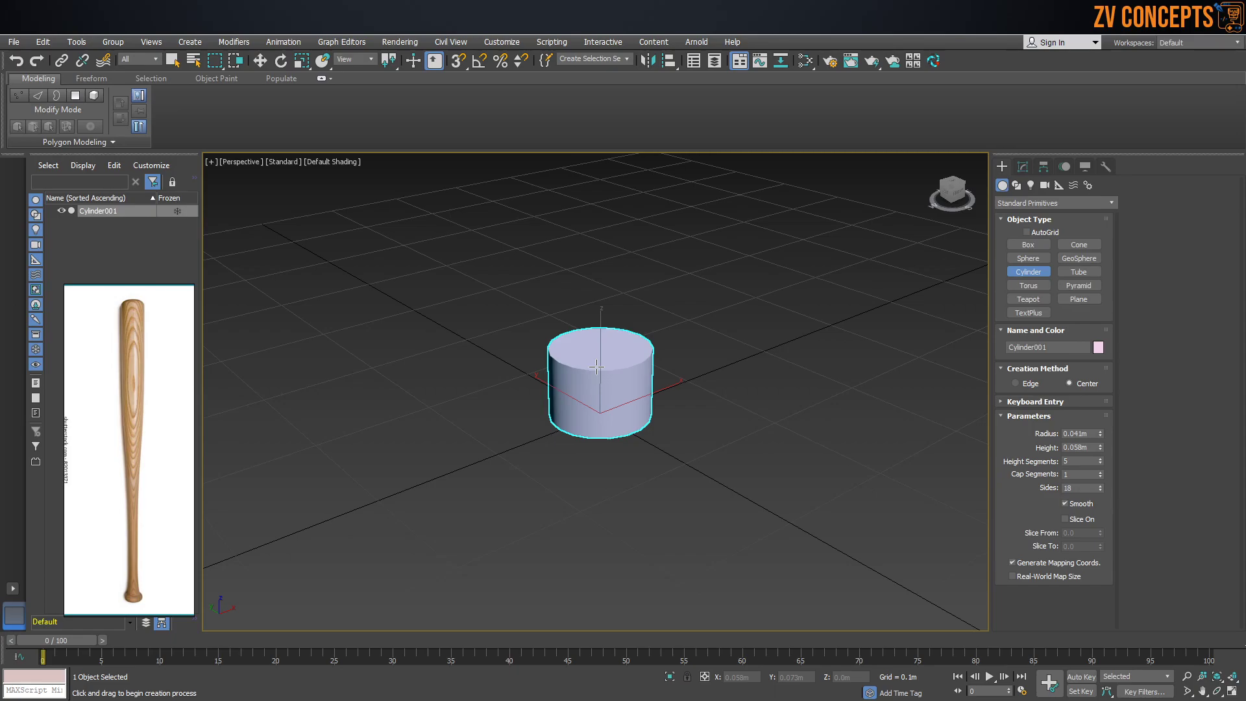
key("F4")
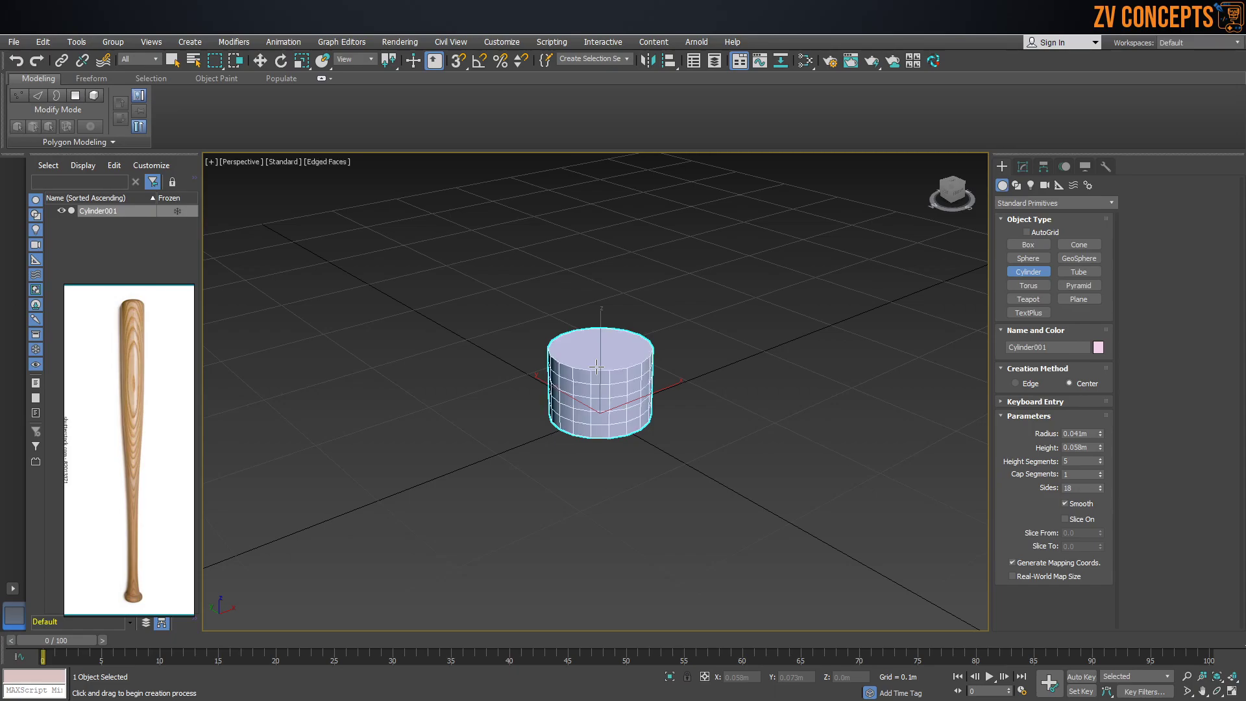
key("w")
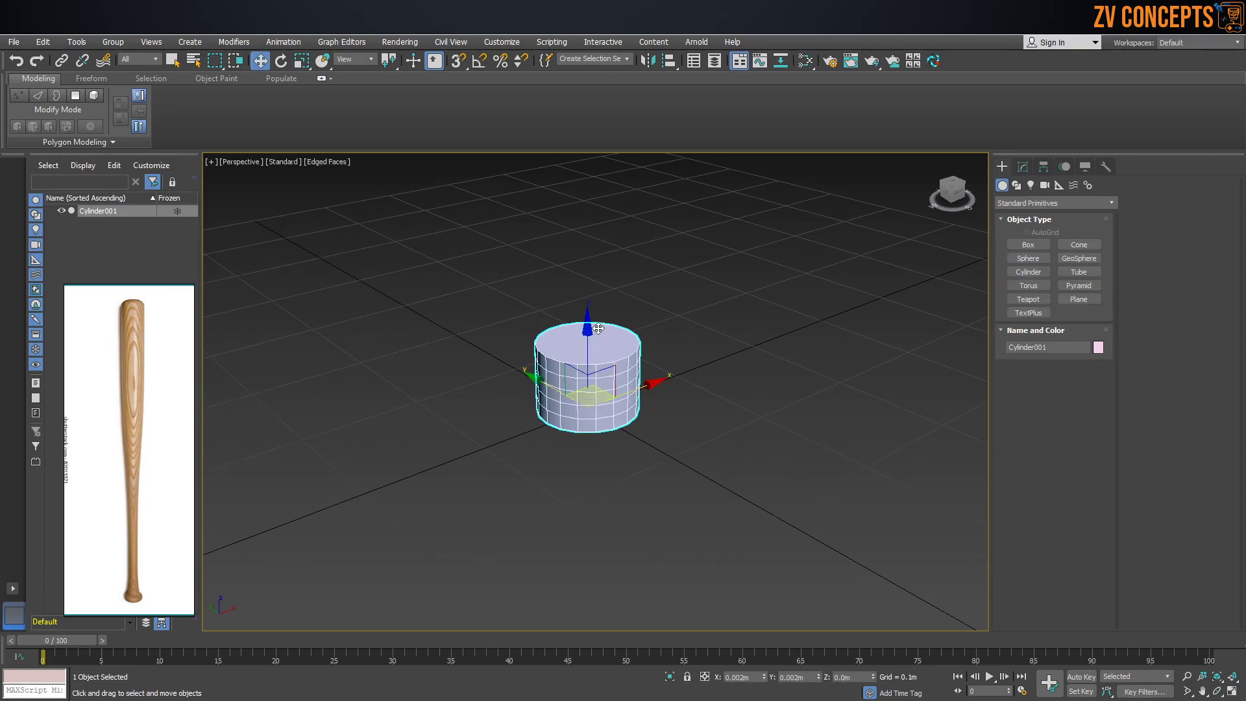
Set the cylinder's height segments to 1 and its sides to 12
left_click(1025, 164)
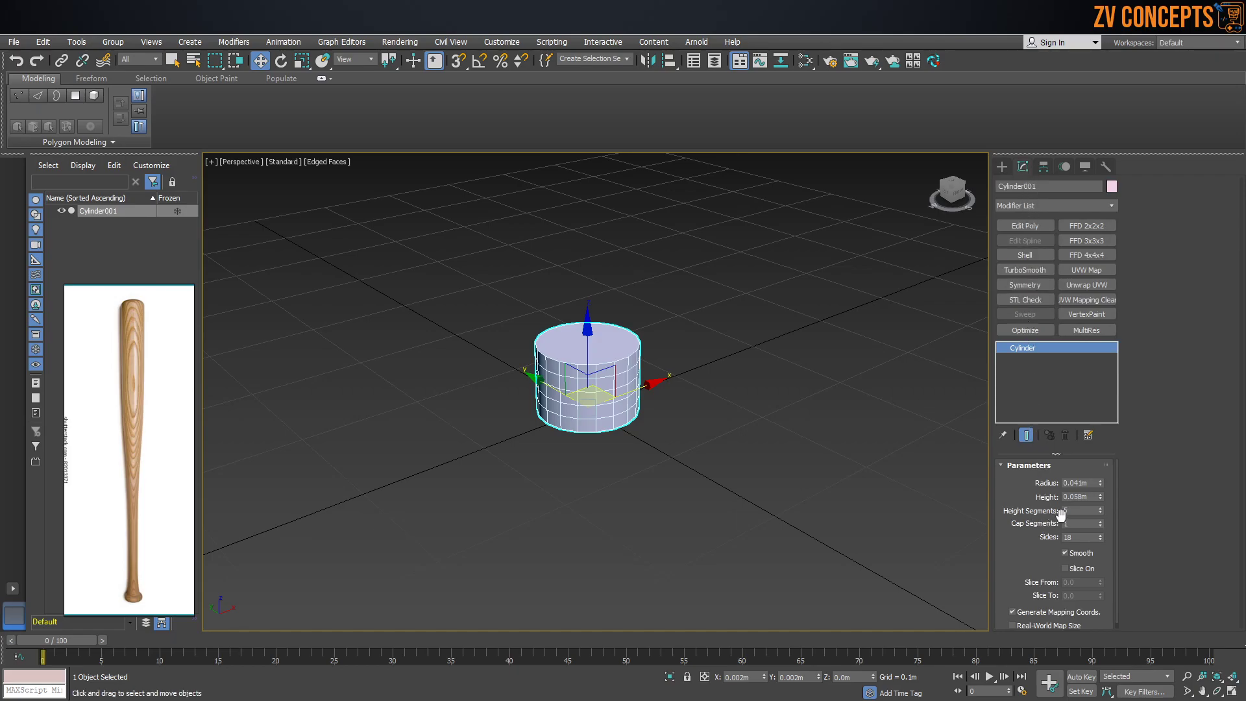
left_click(1101, 512)
left_click(1100, 512)
key("z")
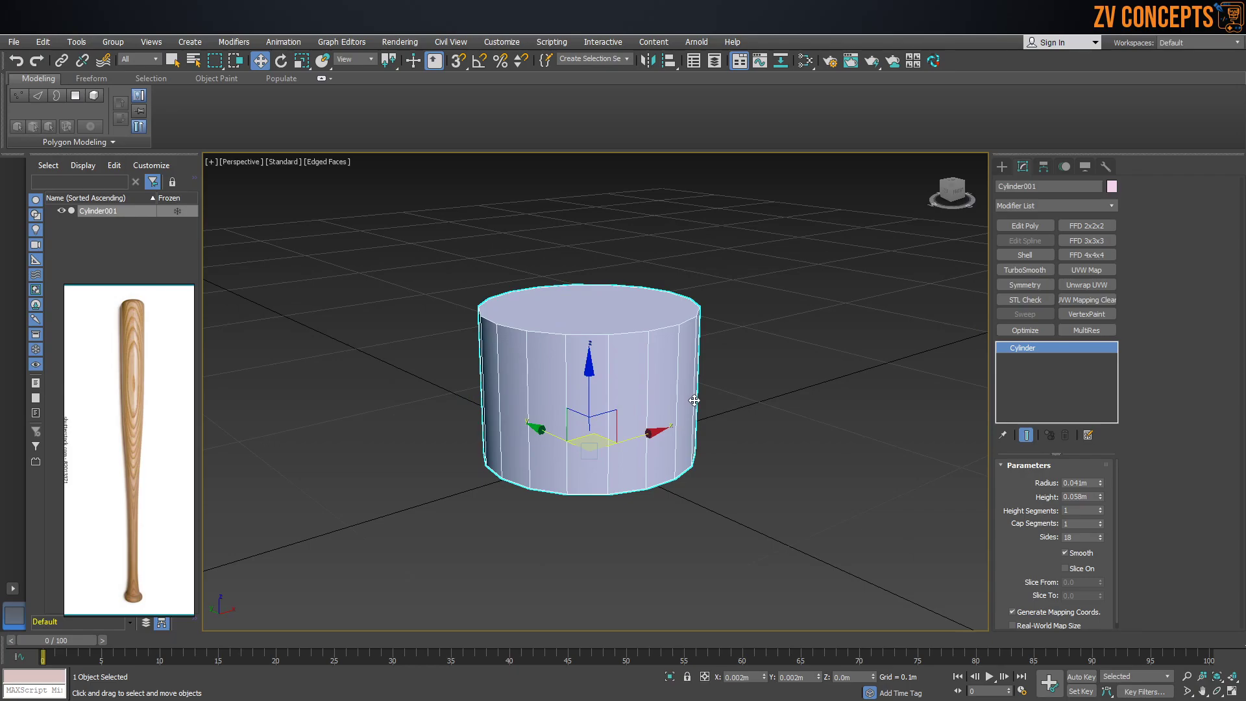
left_click(1064, 537)
double_click(1063, 537)
type("12")
key("Return")
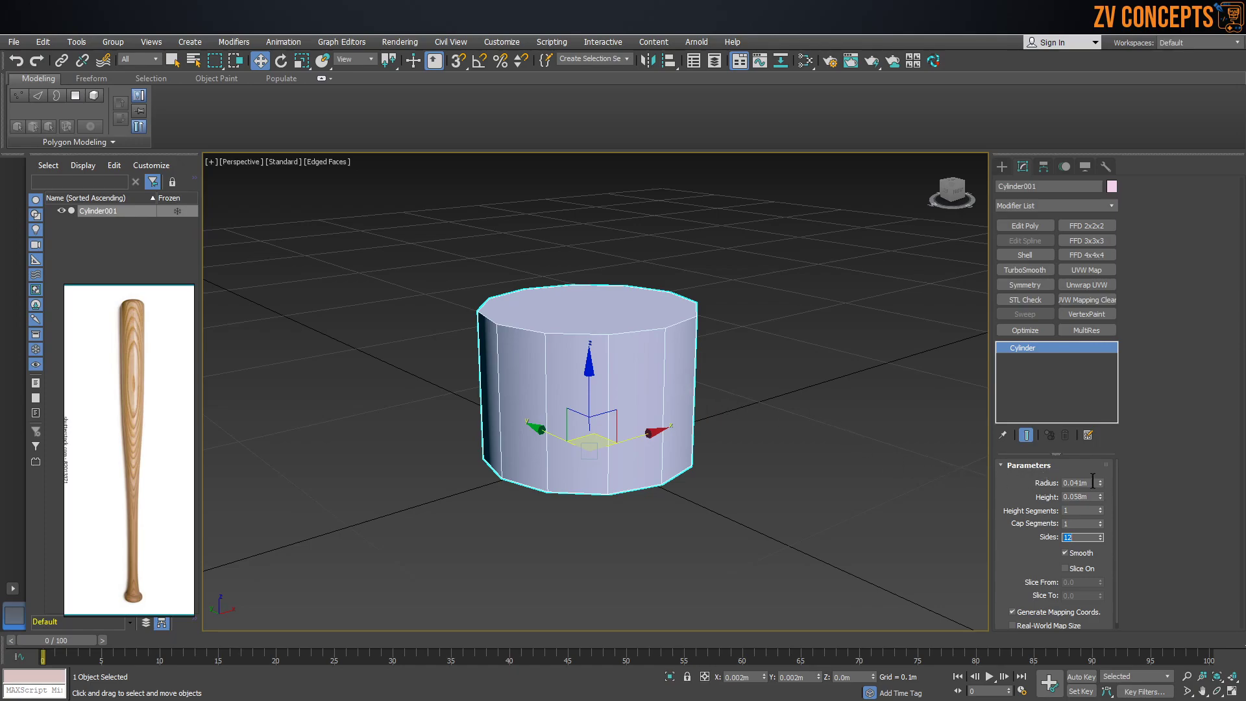
Enlarge the bat's handle end in the reference image and reduce the cylinder's radius to about 0.022 m
scroll(128, 579, "up", 6)
middle_click_drag(163, 552, 122, 491)
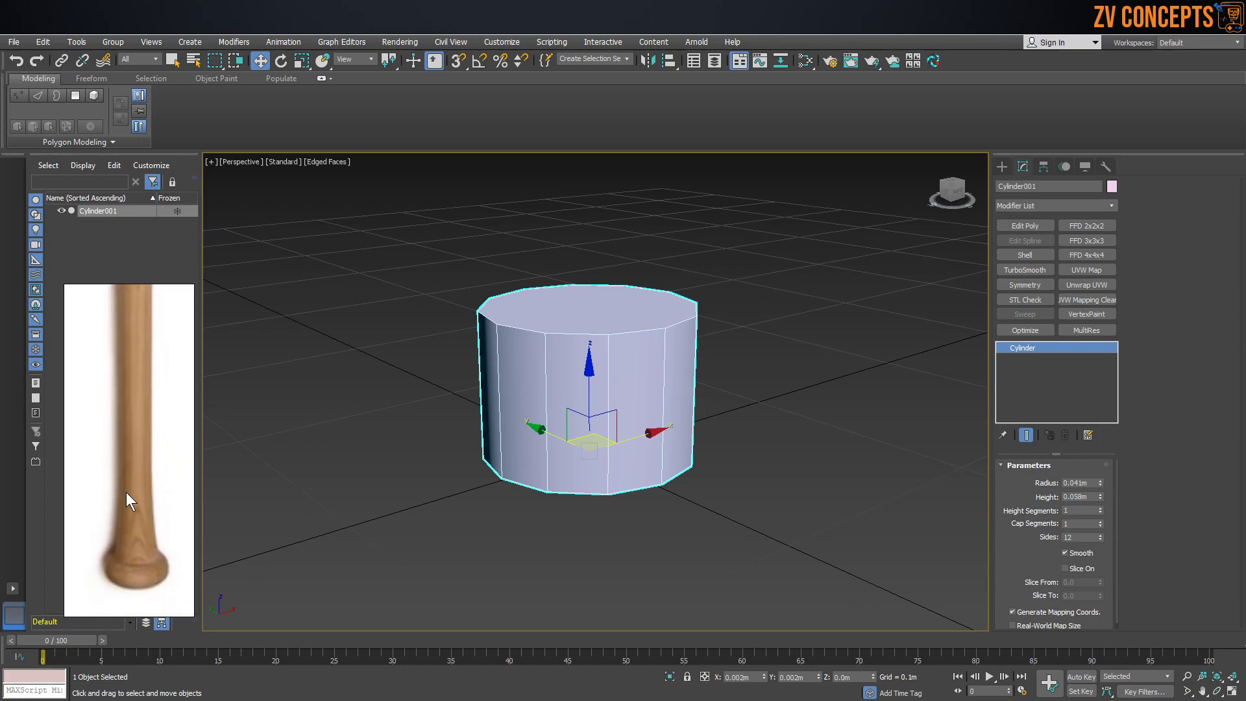
scroll(139, 505, "up", 2)
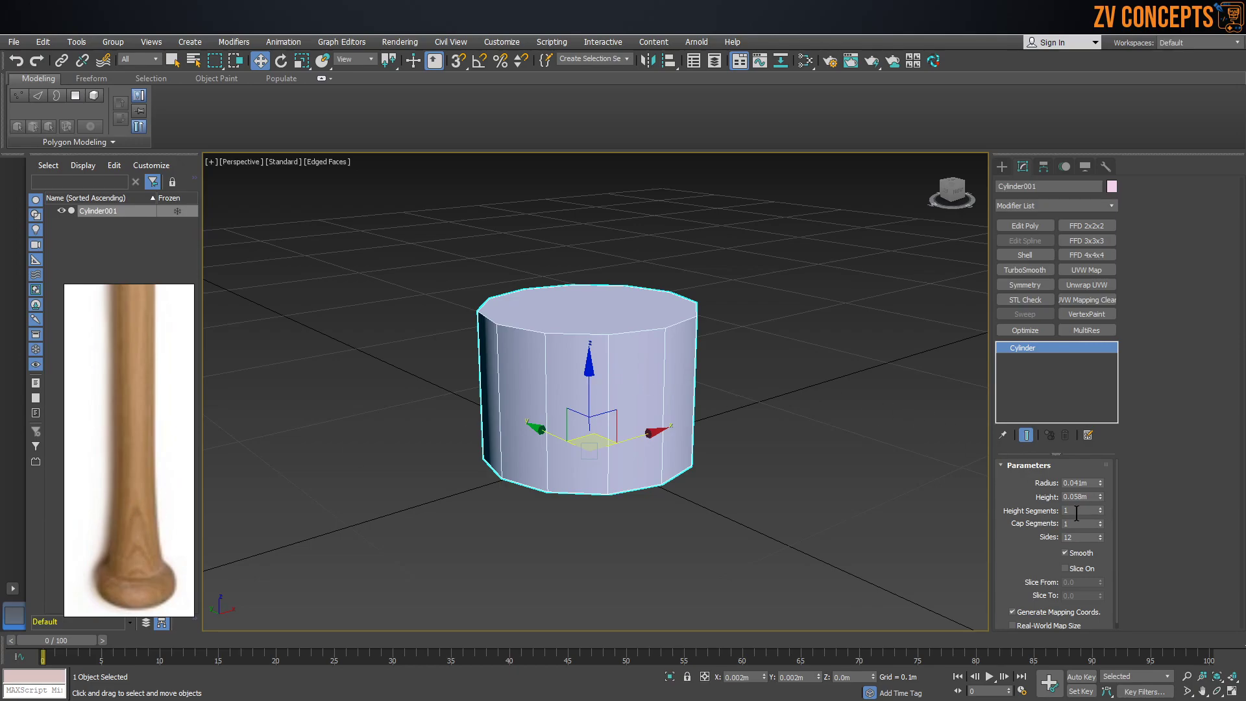
left_click_drag(1101, 484, 1102, 510)
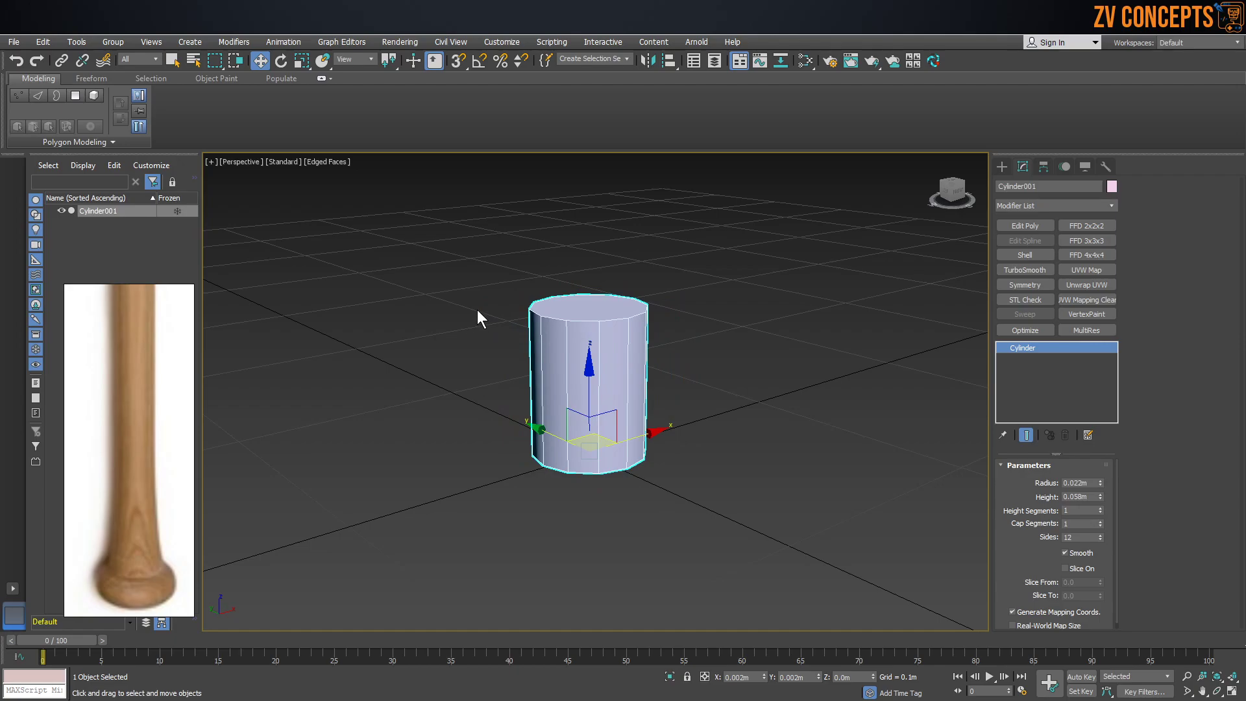
Convert the cylinder to an Editable Poly
scroll(592, 321, "down", 4)
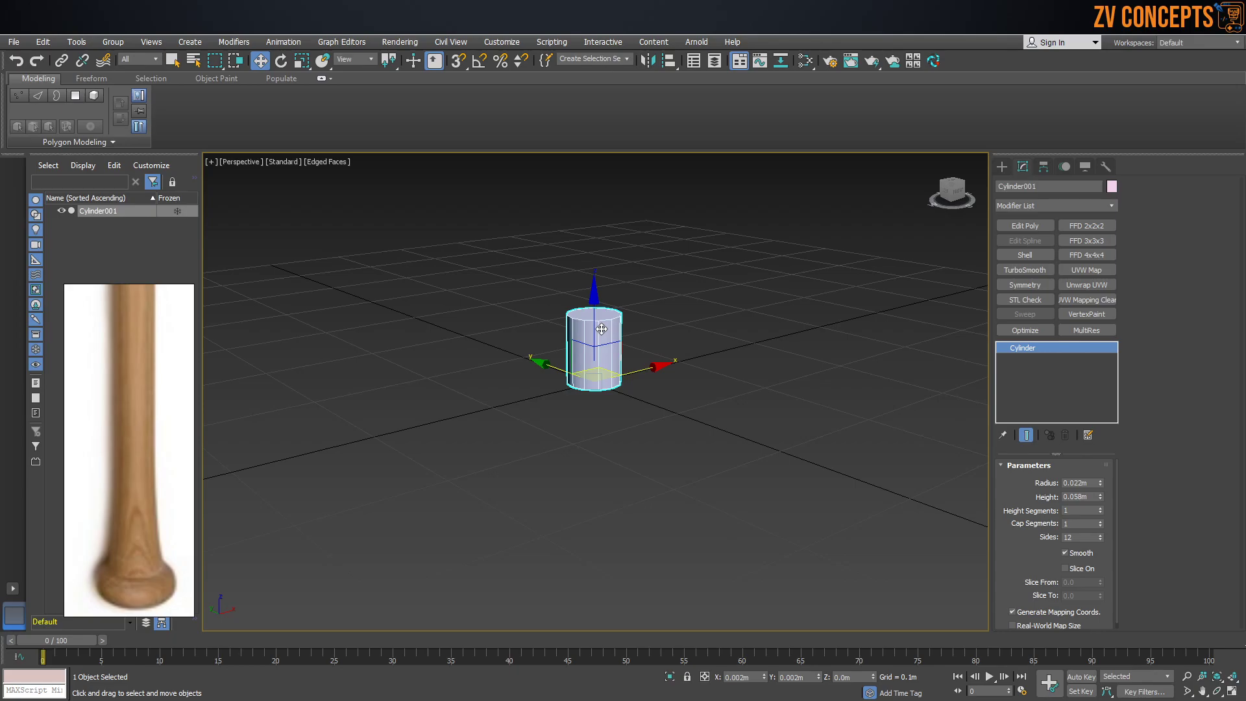
right_click(601, 329)
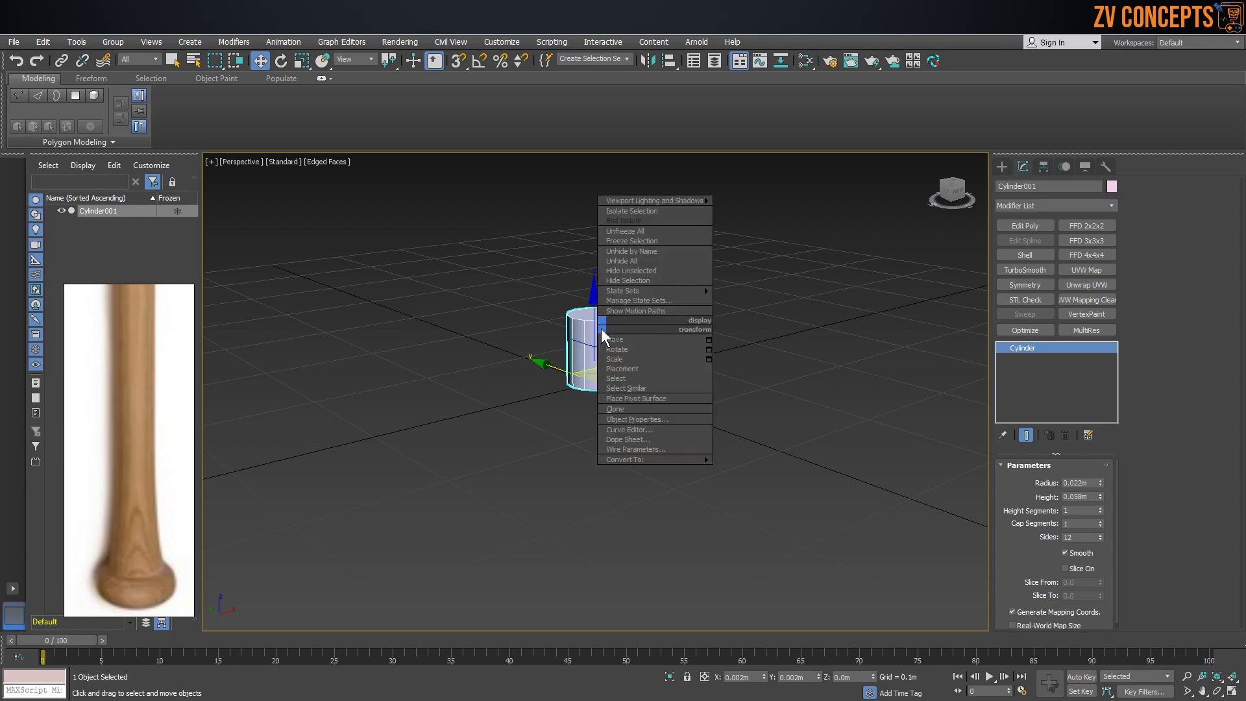
mouse_move(648, 457)
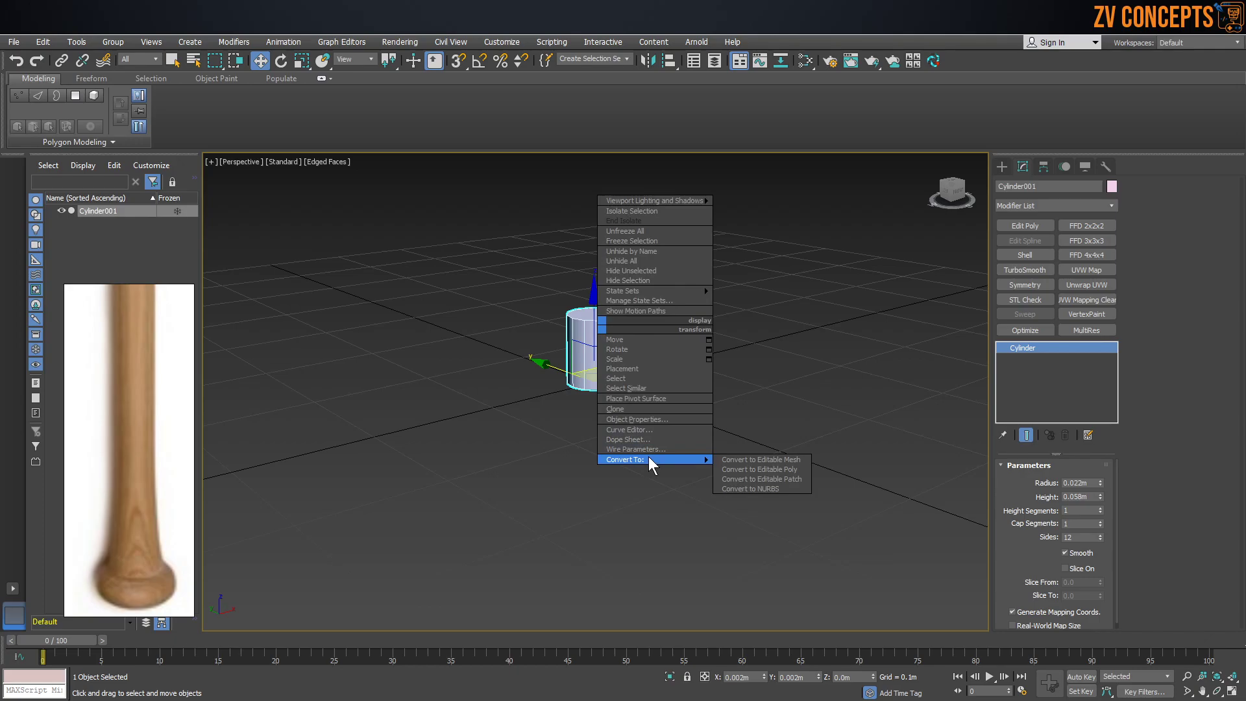
left_click(766, 467)
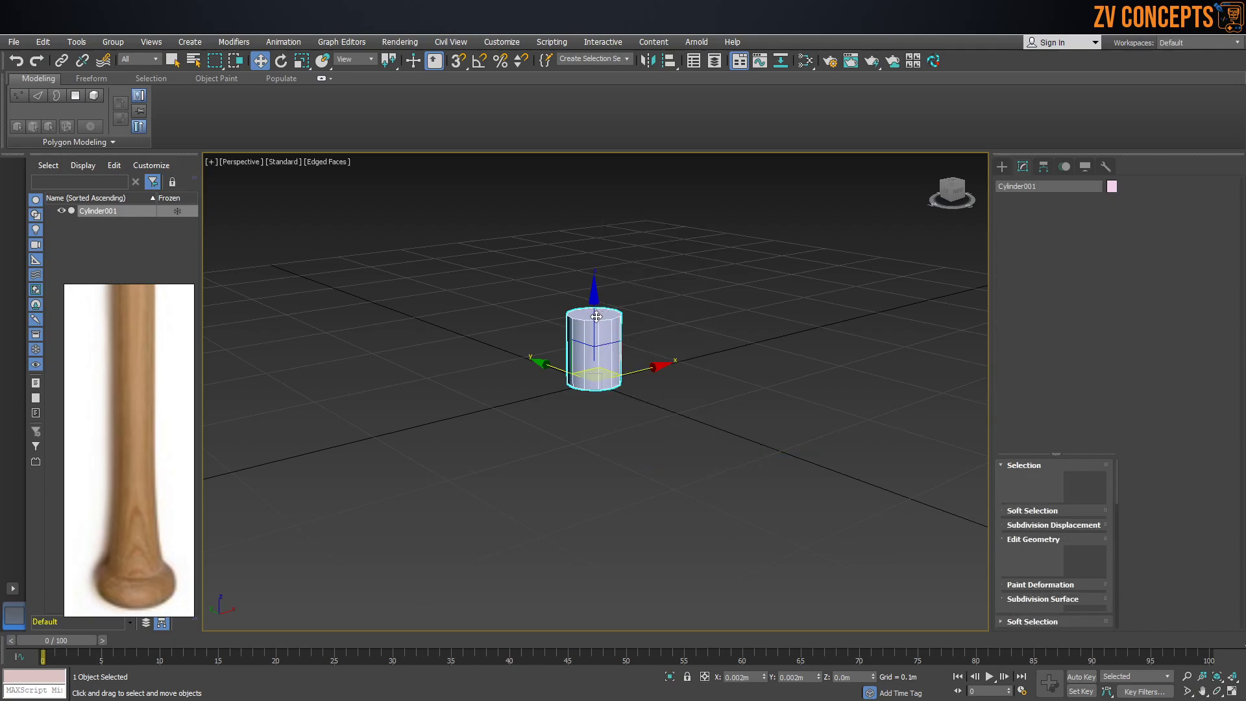
Examine the cylinder's side, underside and top cap from several angles
scroll(614, 334, "up", 3)
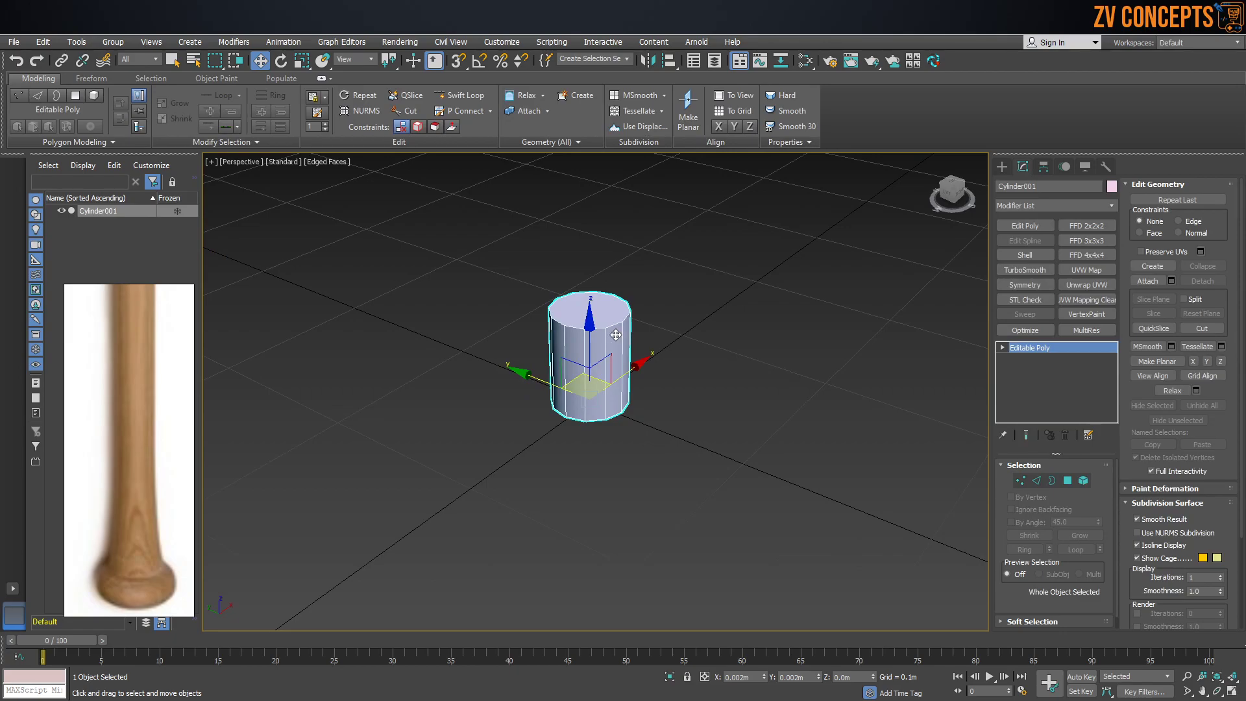
scroll(582, 284, "up", 4)
scroll(591, 337, "down", 8)
middle_click_drag(610, 392, 620, 332, "alt")
scroll(618, 339, "up", 4)
scroll(585, 400, "up", 2)
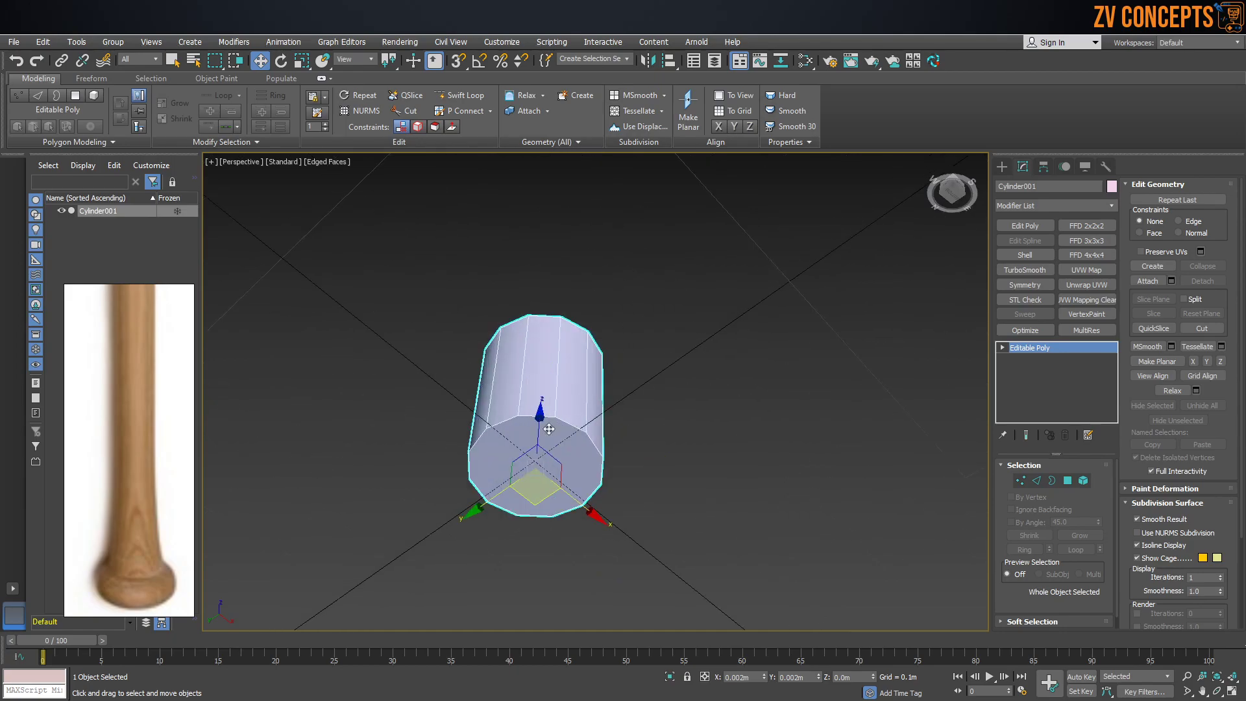
scroll(549, 430, "down", 6)
key("z")
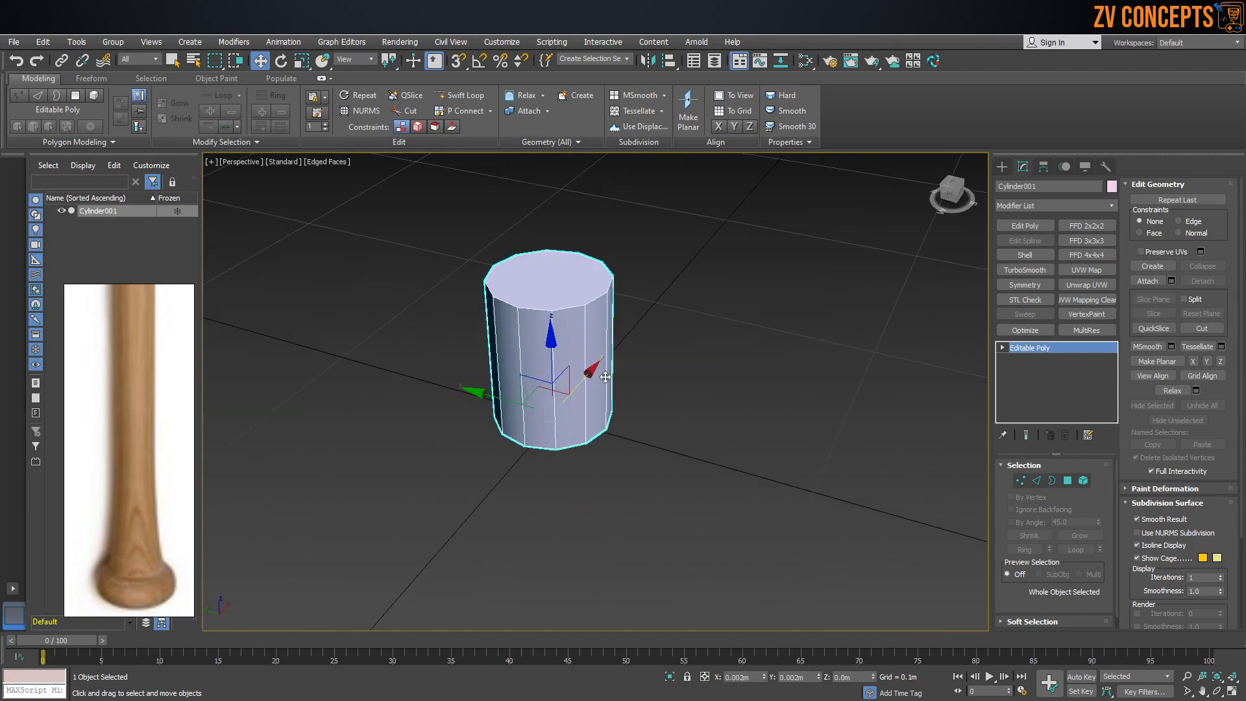
Delete the cylinder's top and bottom cap polygons, leaving both ends open
left_click(1068, 480)
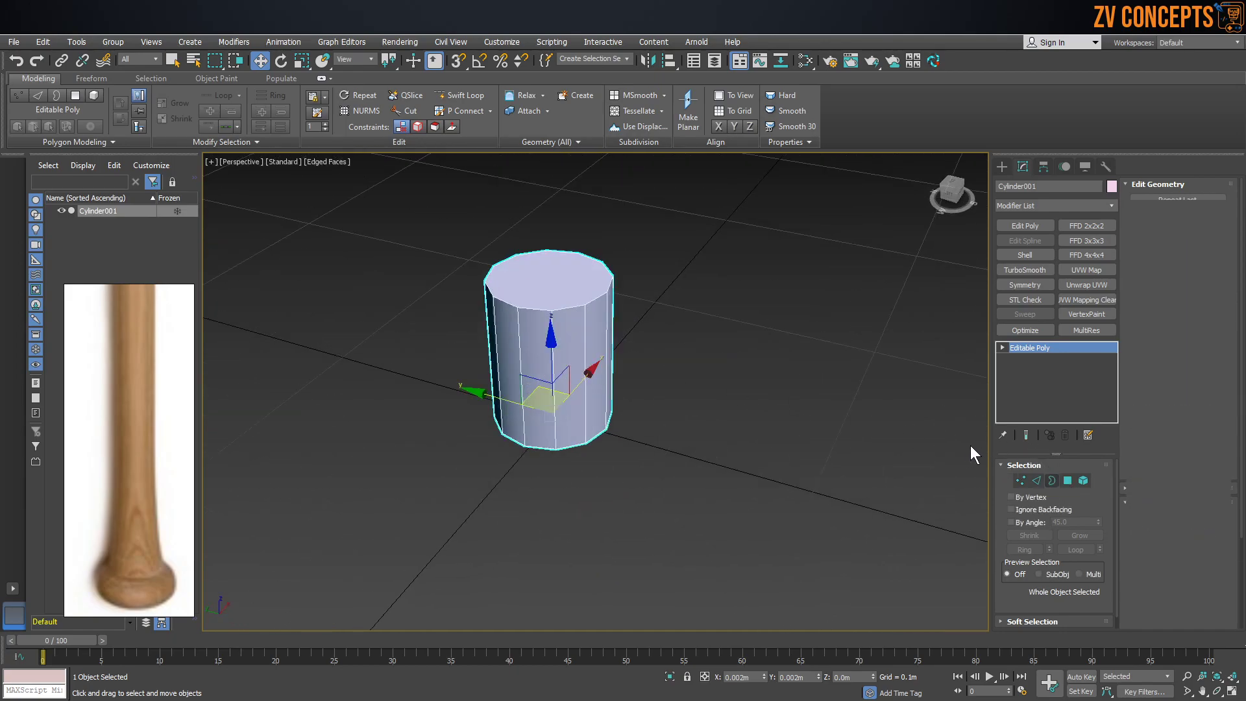
left_click(1069, 480)
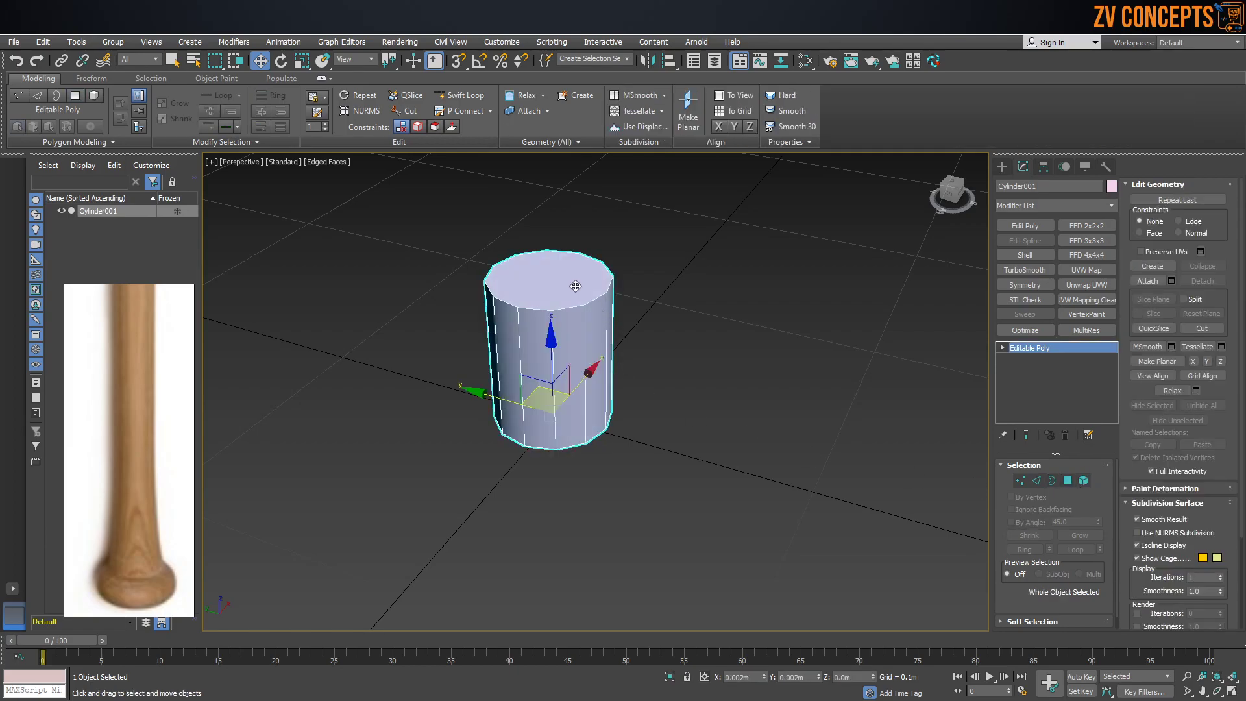
left_click(1068, 480)
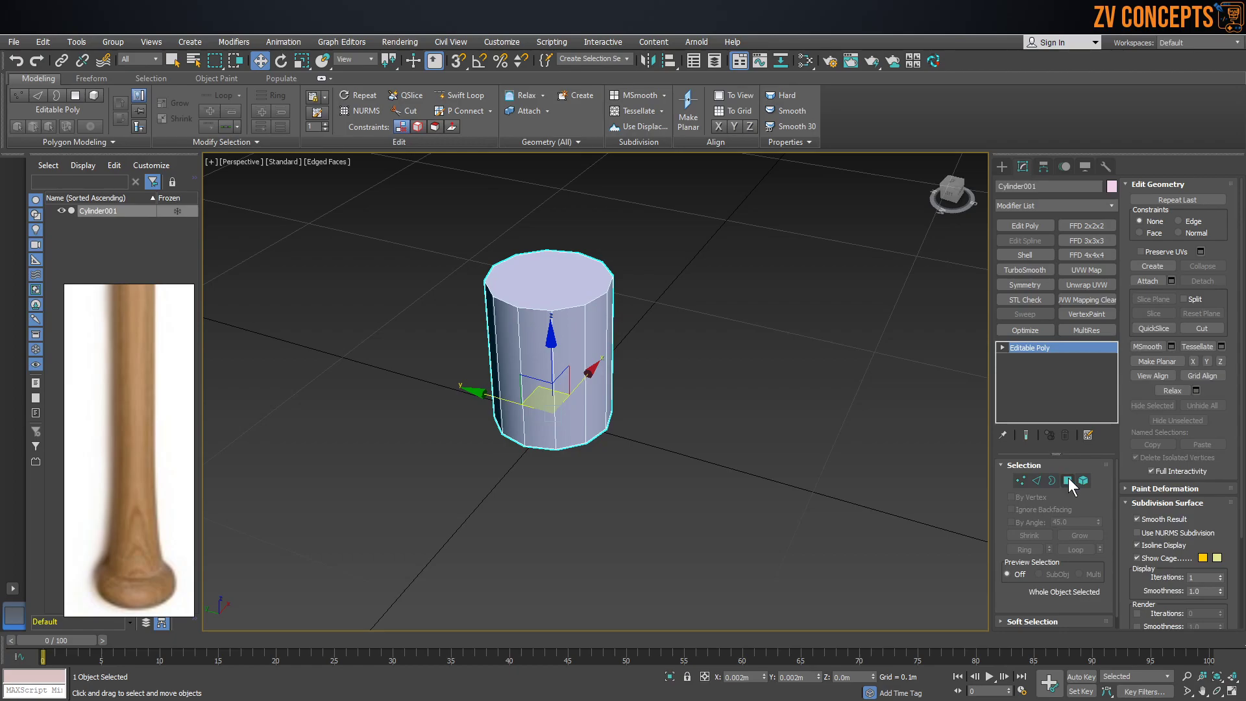
left_click(573, 281)
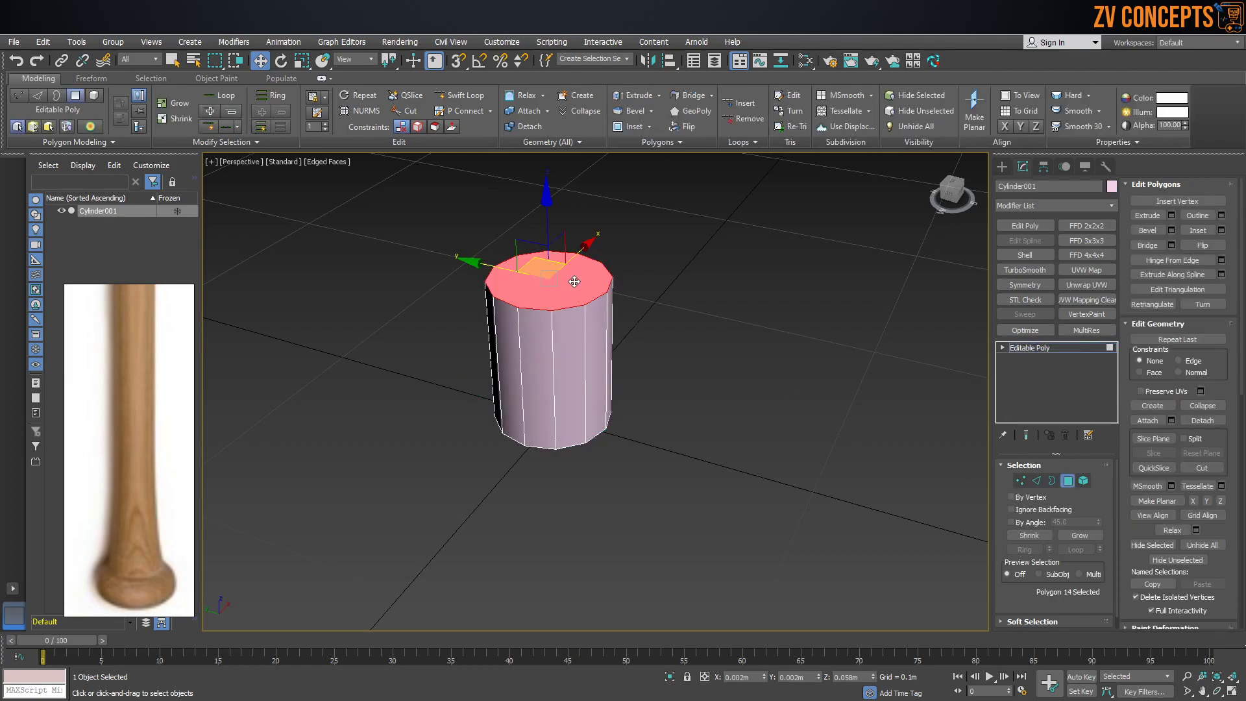
key("Delete")
middle_click_drag(574, 282, 559, 358, "alt")
left_click(559, 359)
key("Delete")
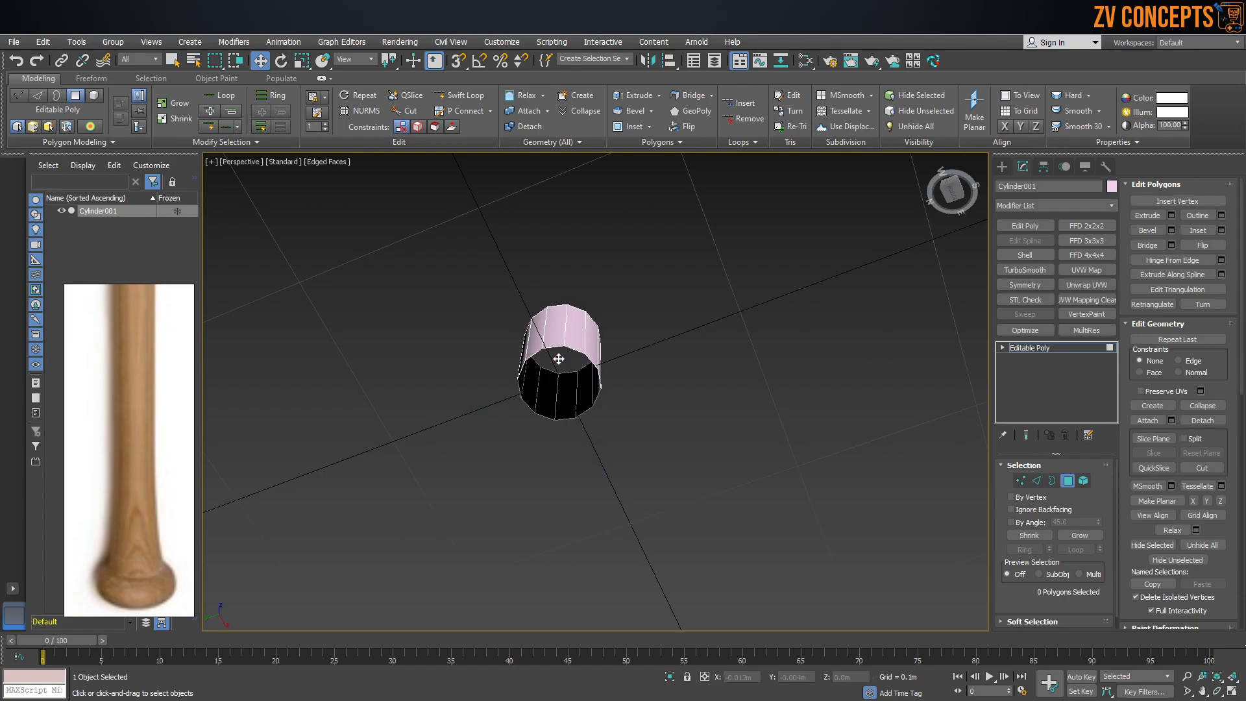
middle_click_drag(601, 319, 592, 384, "alt")
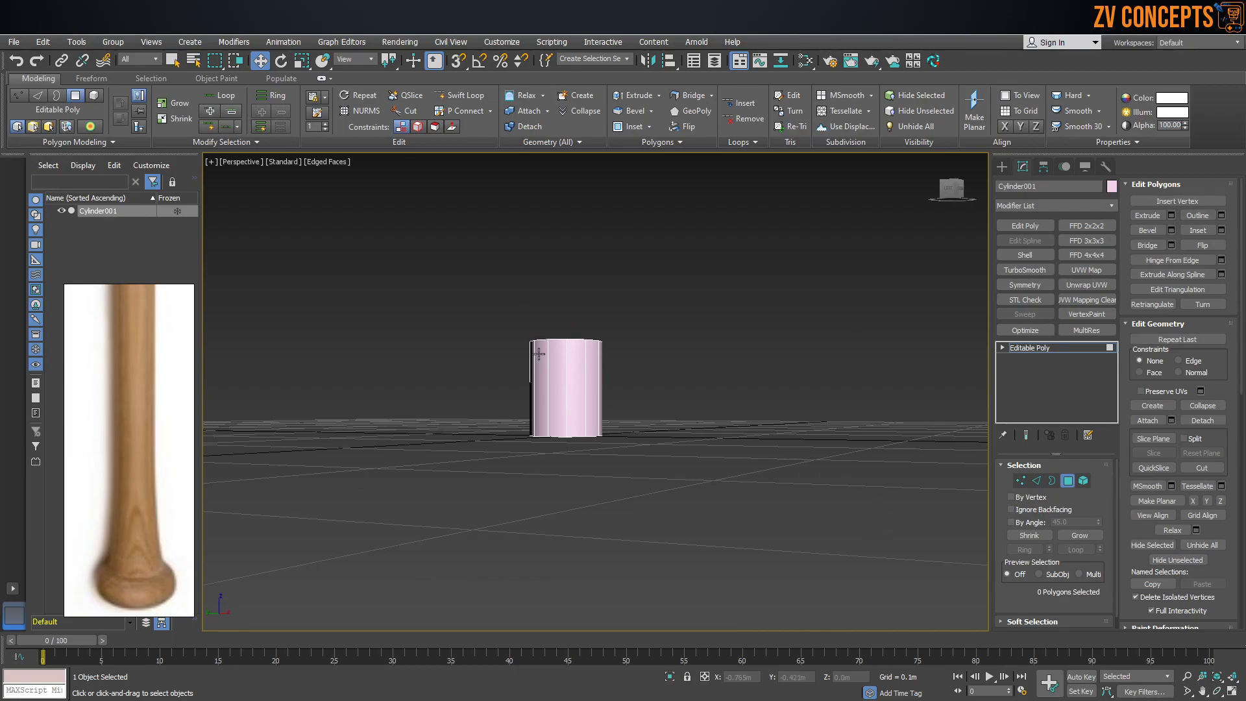
Select the entire open border around the cylinder's upper rim
scroll(559, 348, "up", 2)
middle_click_drag(559, 349, 541, 325, "alt")
scroll(540, 325, "up", 3)
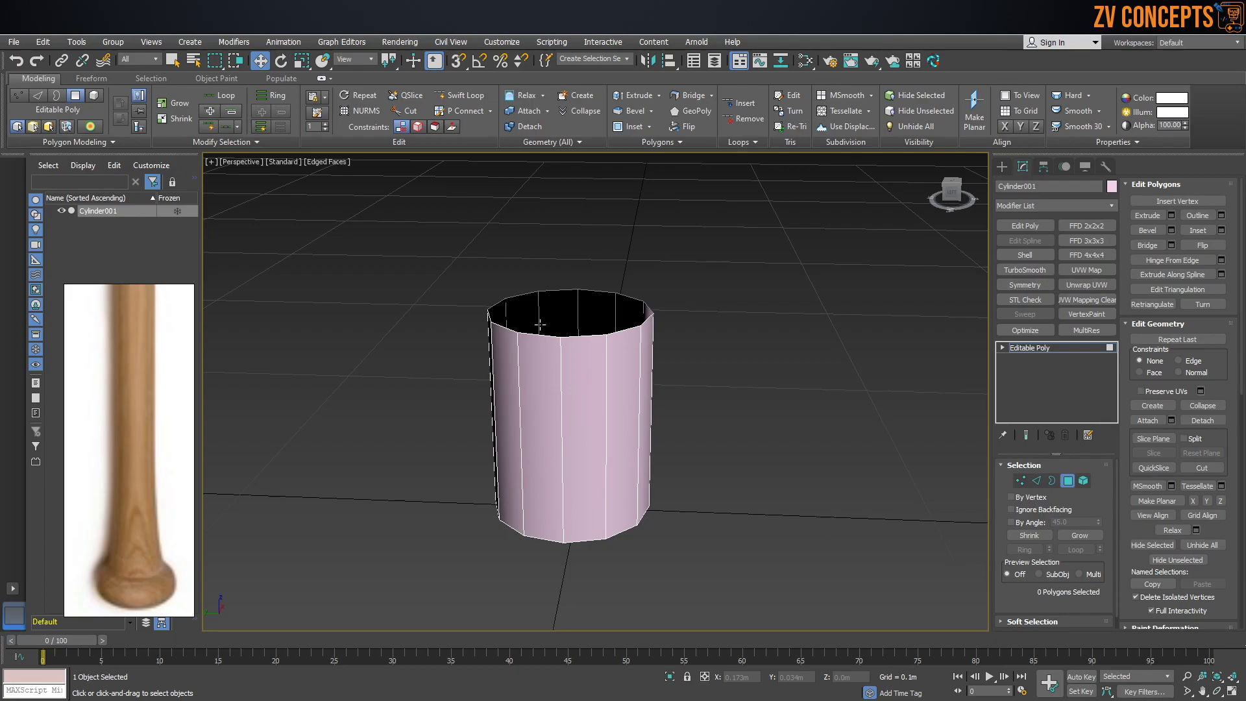
left_click(1036, 480)
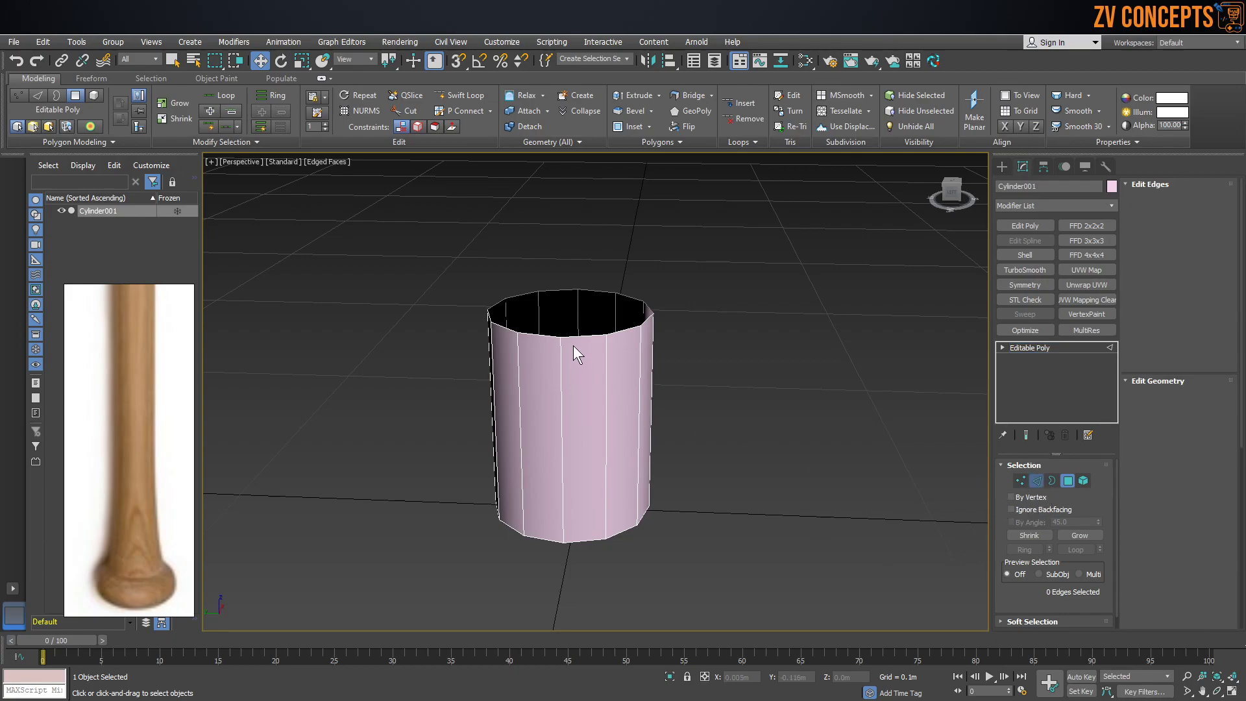
left_click(580, 335)
middle_click_drag(580, 335, 599, 364, "alt")
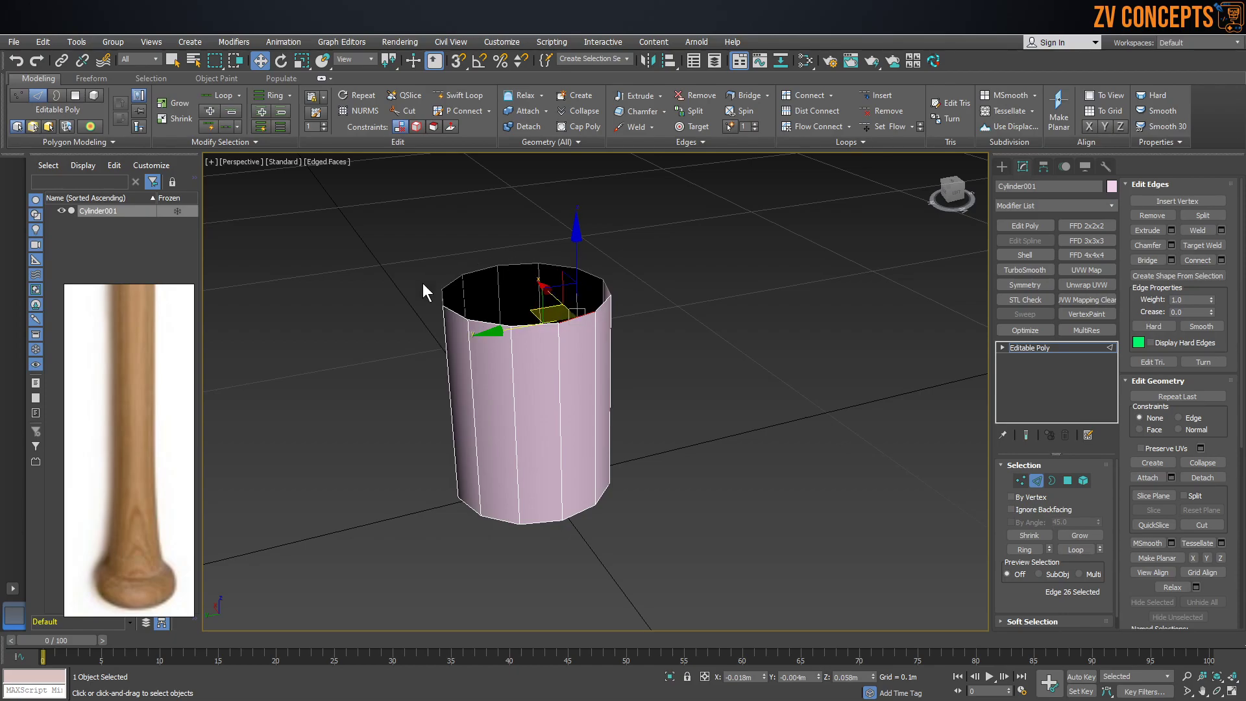
left_click(1052, 480)
left_click(538, 324)
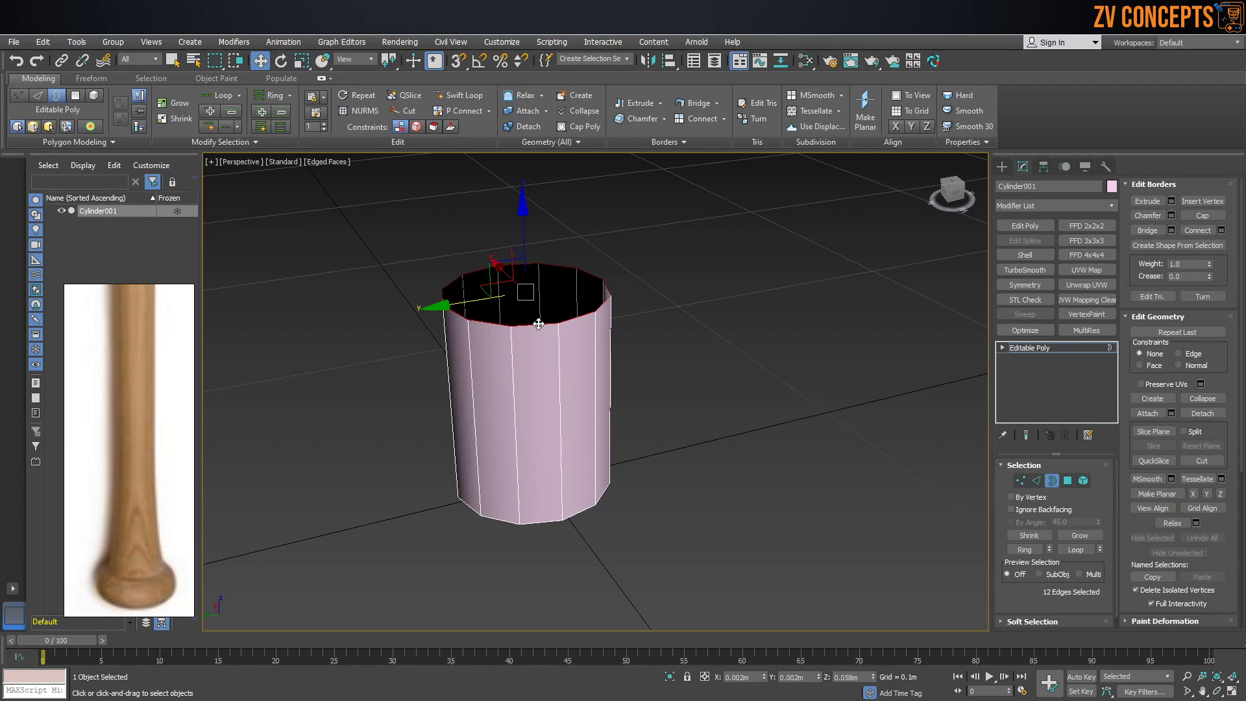
In the Front view, extend the upper border straight up as a new segment to Z about 0.357 m, forming the handle
key("f")
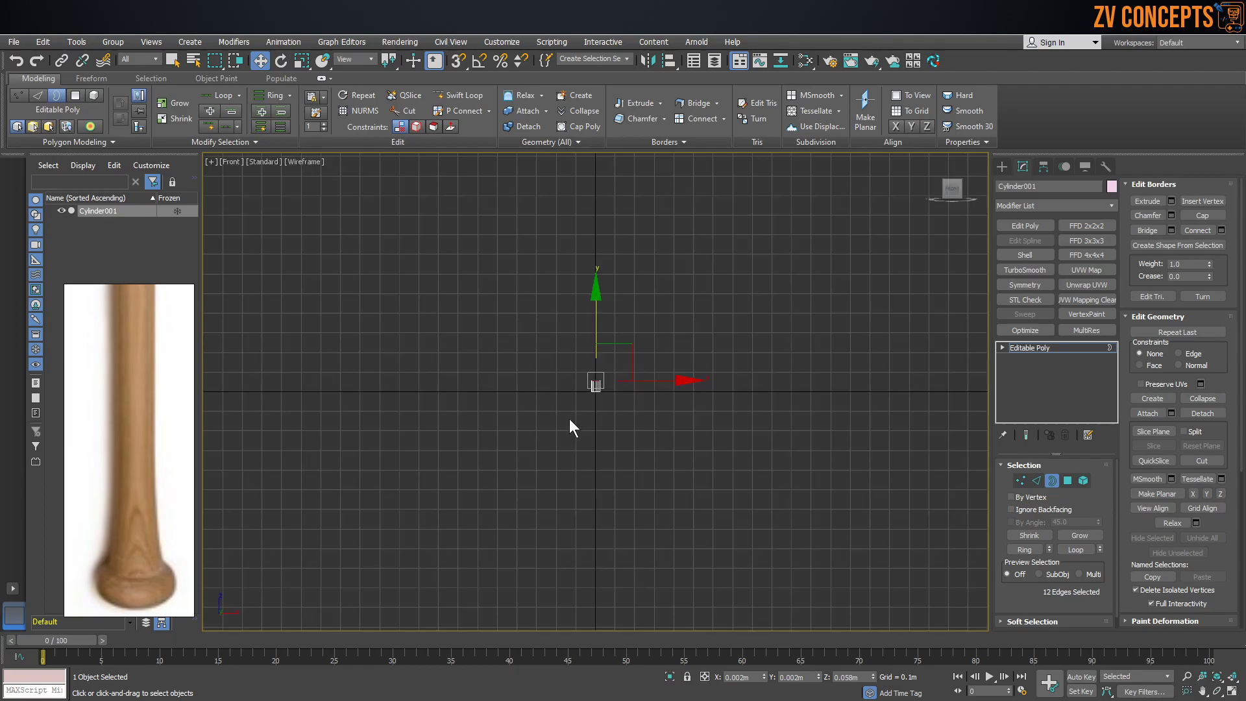
key("z")
scroll(501, 284, "down", 6)
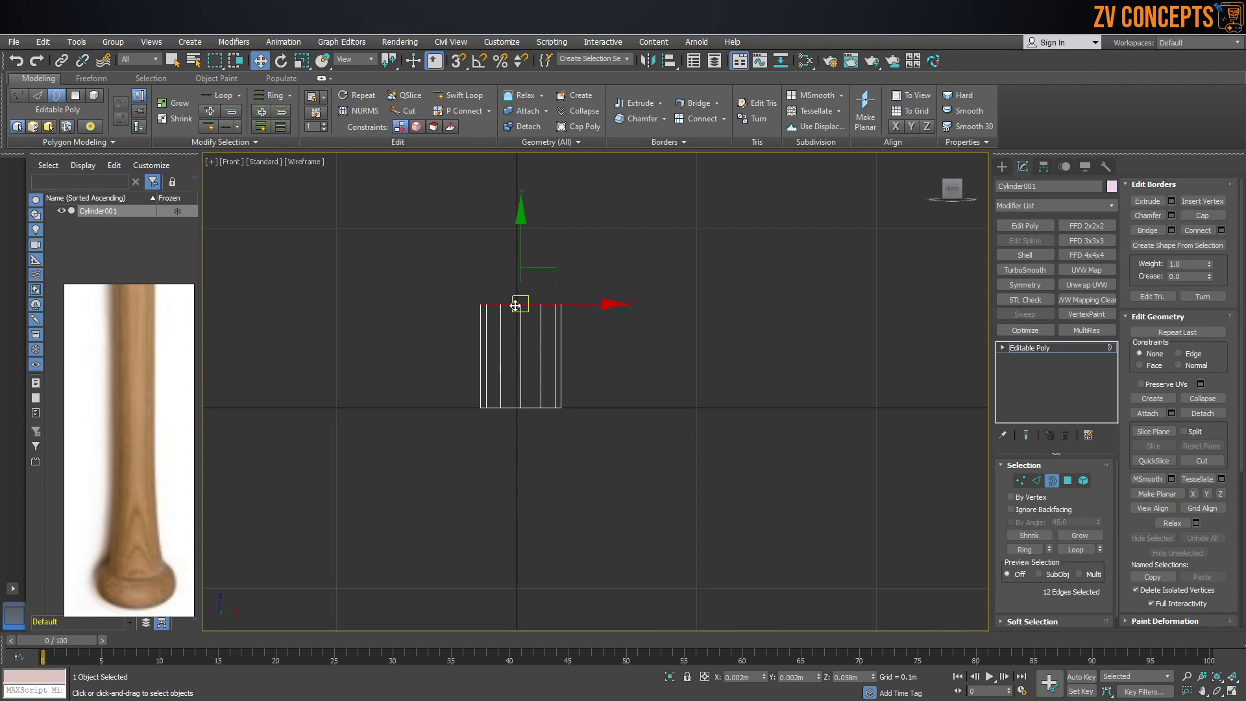
scroll(114, 460, "down", 3)
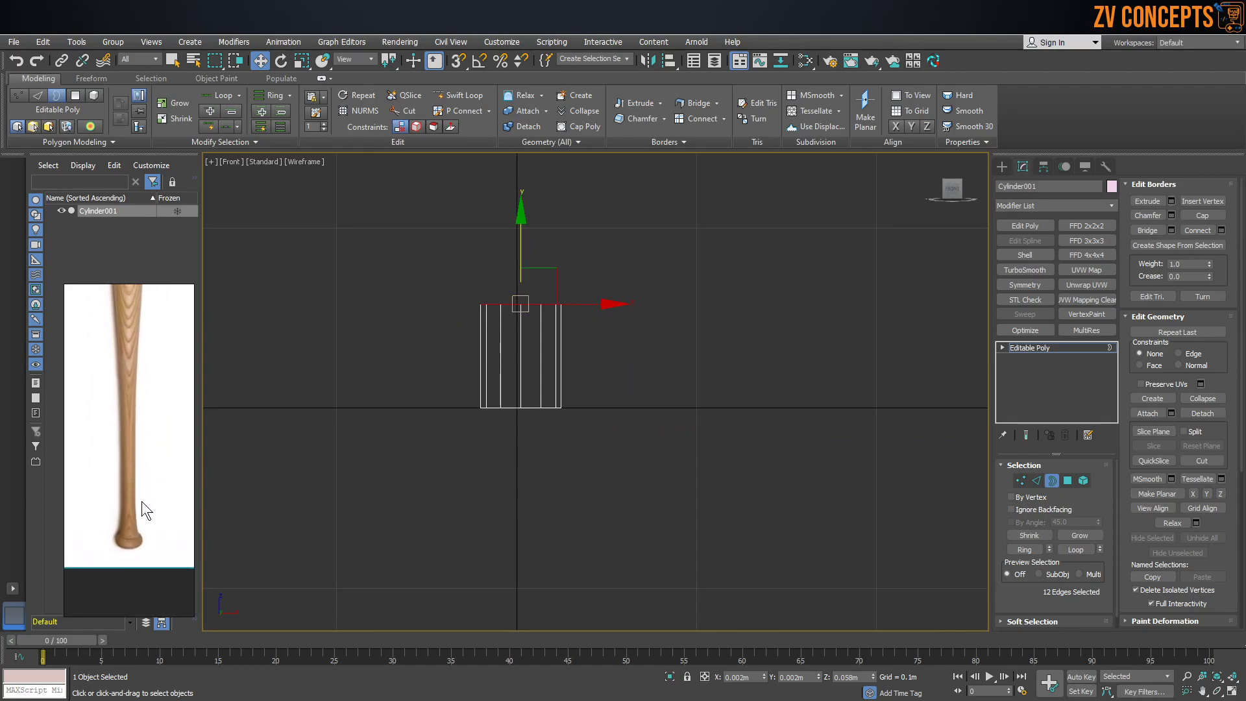
scroll(624, 286, "down", 4)
middle_click_drag(587, 305, 567, 420)
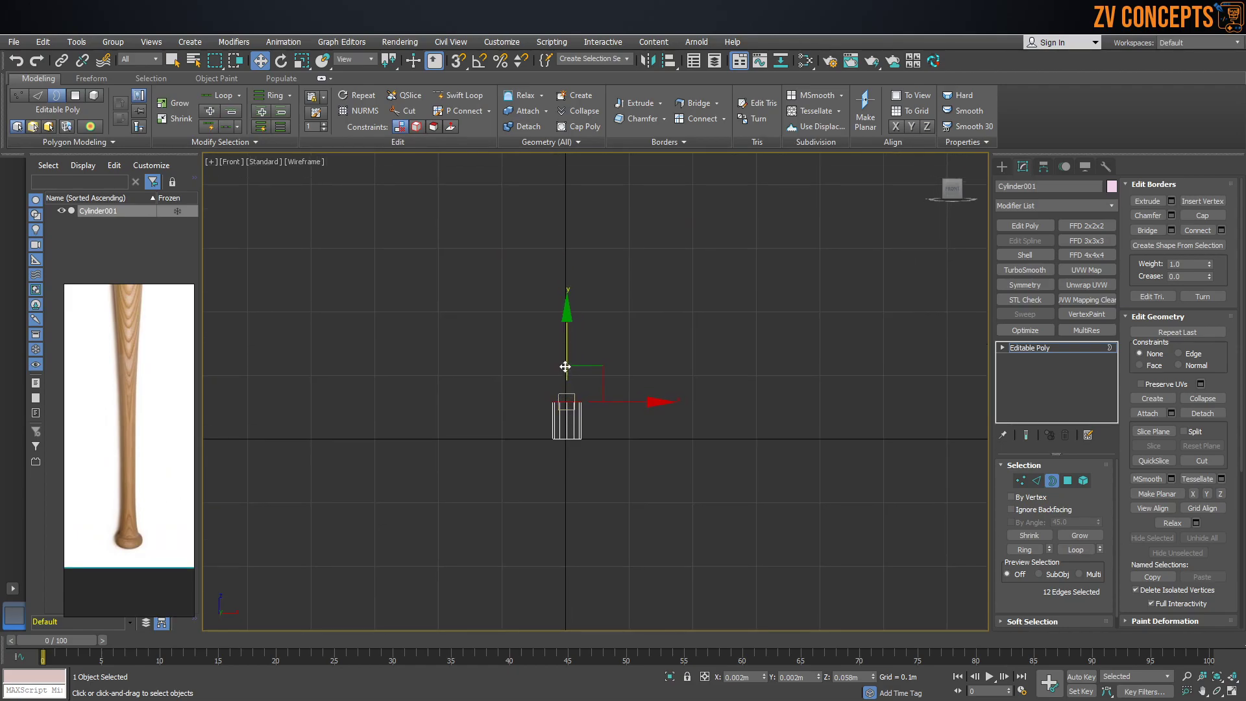
left_click_drag(566, 365, 559, 169, "shift")
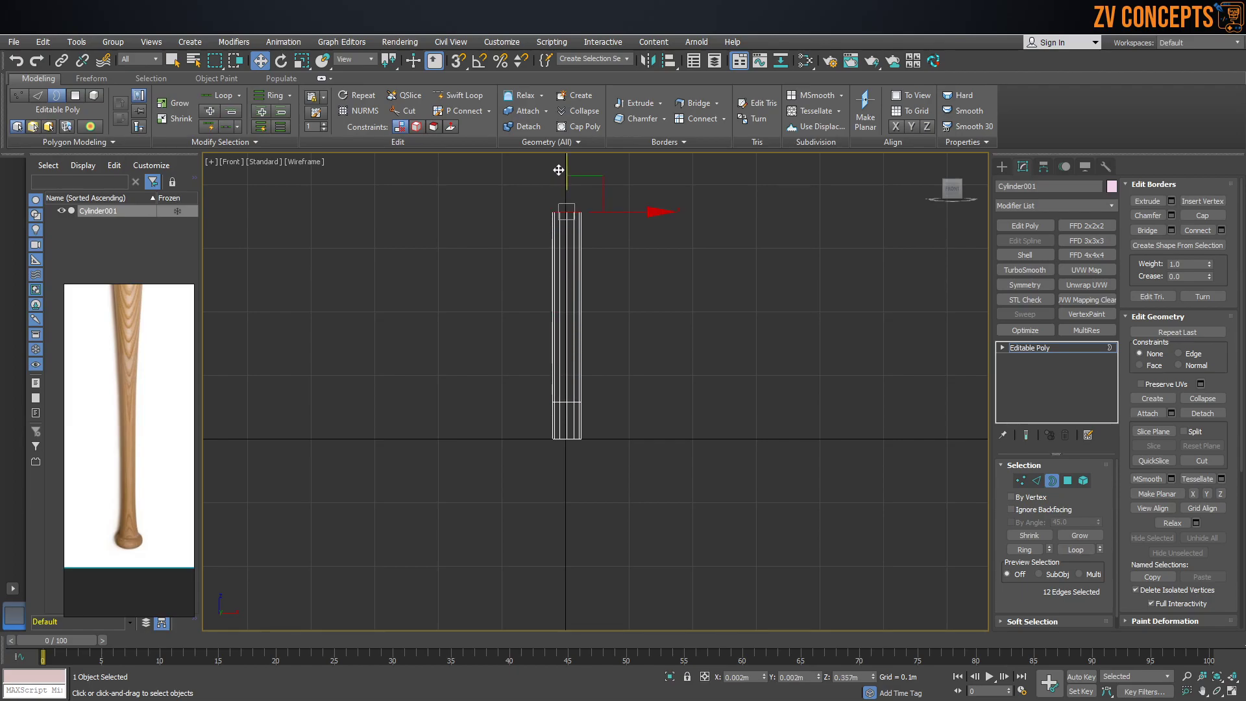
middle_click_drag(559, 170, 540, 258)
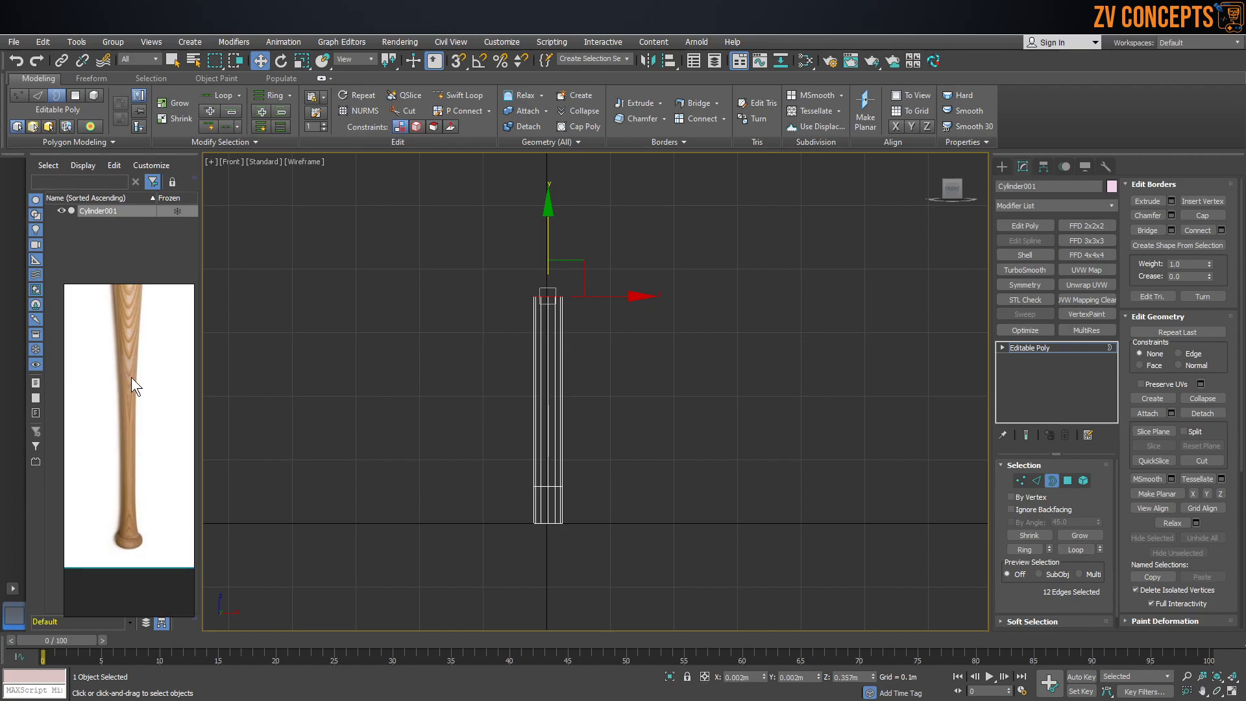
Extend the upper border by another segment to Z about 0.699 m, following the reference bat's proportions
scroll(131, 377, "up", 2)
scroll(548, 300, "down", 3)
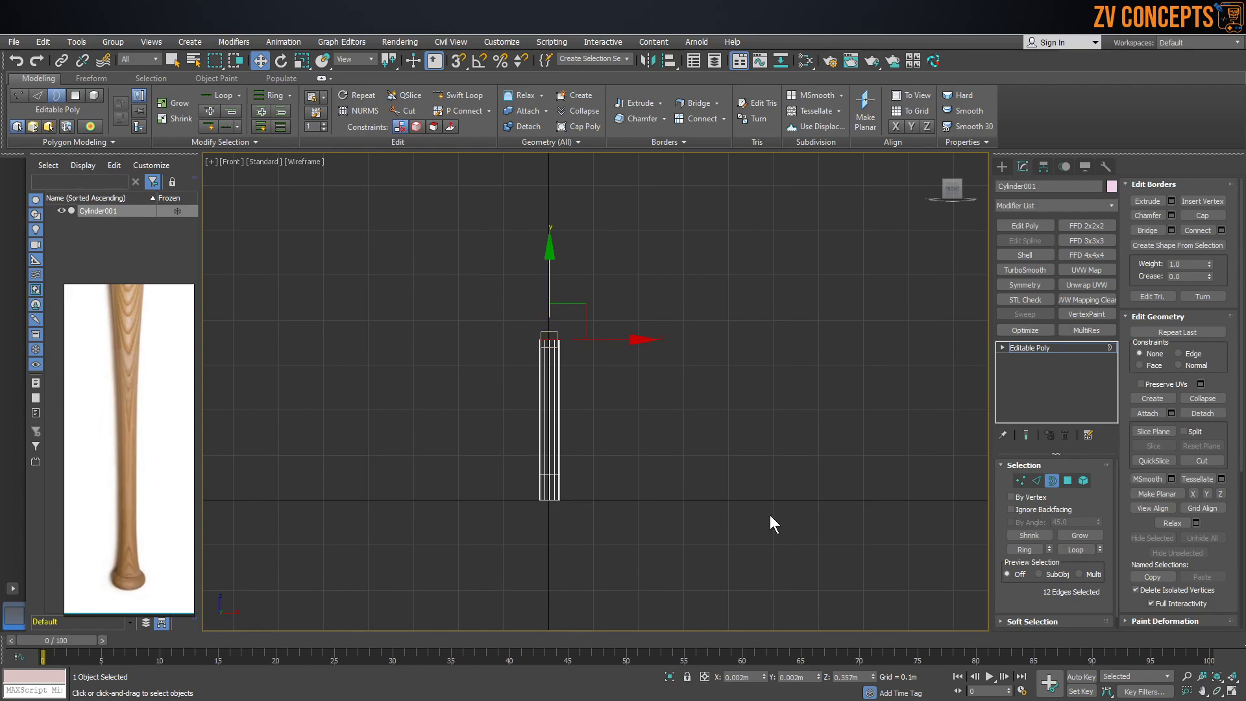
scroll(546, 334, "up", 1)
scroll(545, 334, "down", 2)
left_click_drag(549, 278, 554, 169)
middle_click_drag(548, 239, 551, 326)
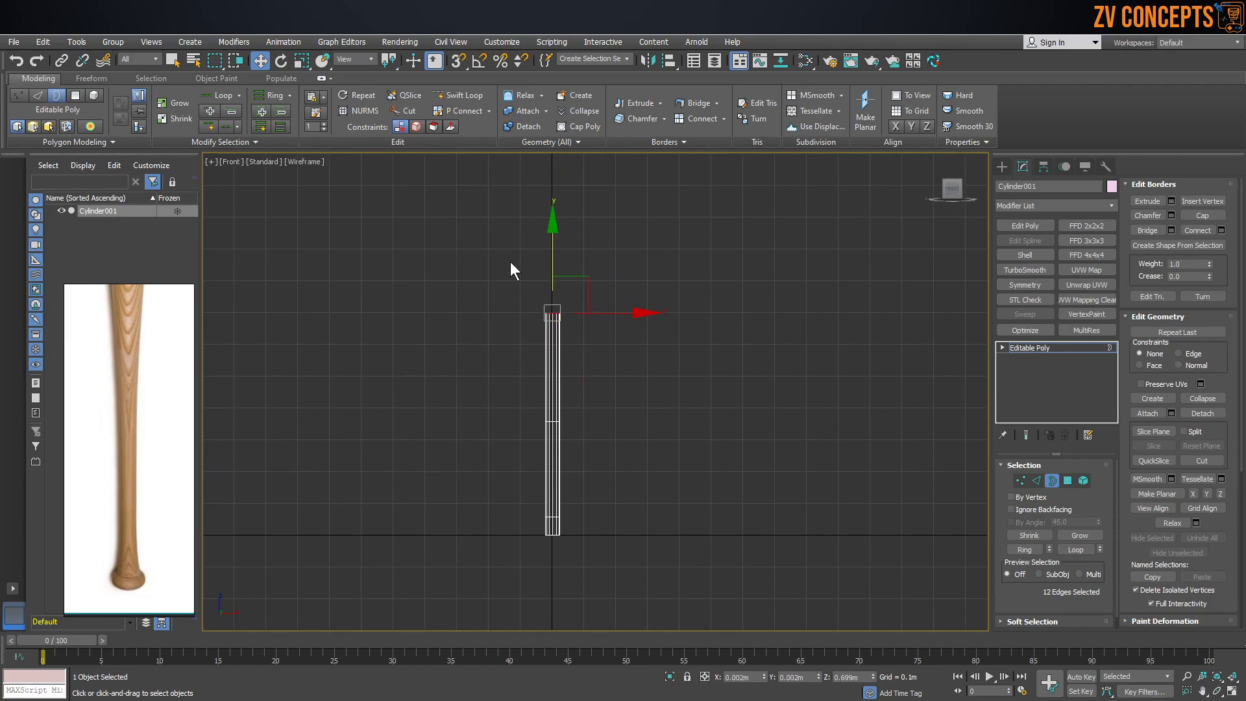
Scale the upper border outward uniformly so the newest segment flares from the handle toward the barrel
left_click(302, 60)
scroll(492, 286, "up", 1)
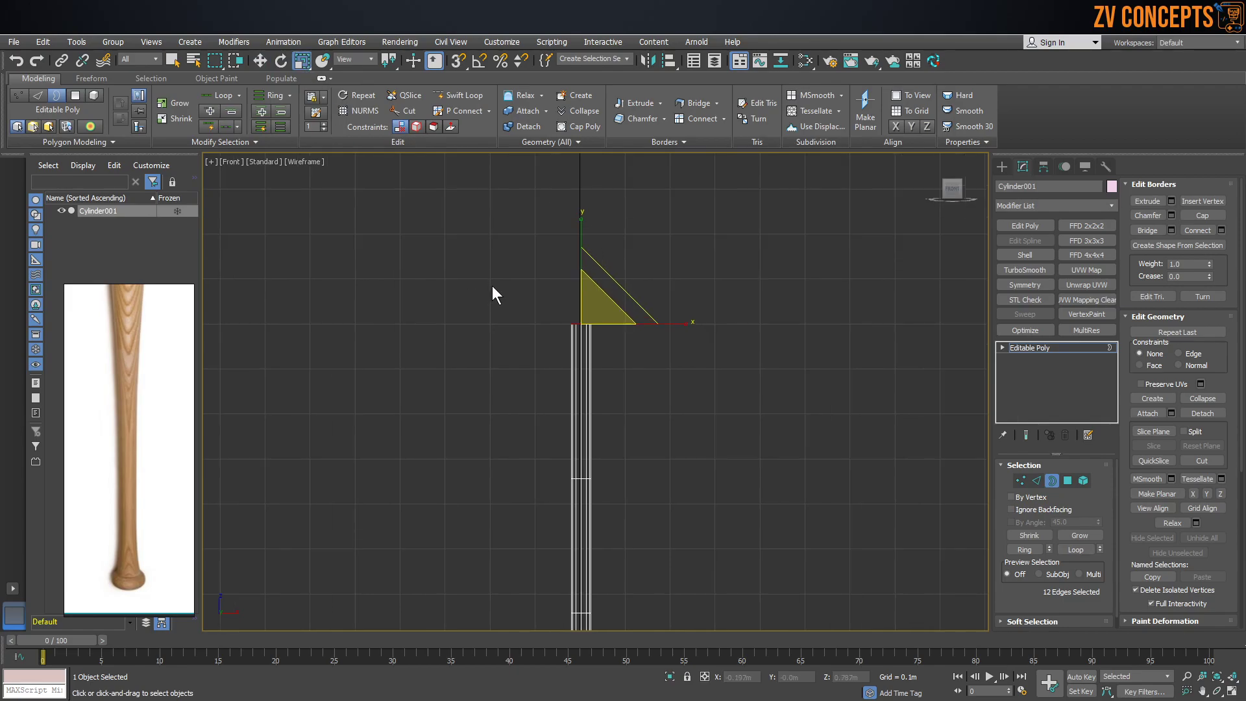
left_click_drag(589, 315, 594, 272)
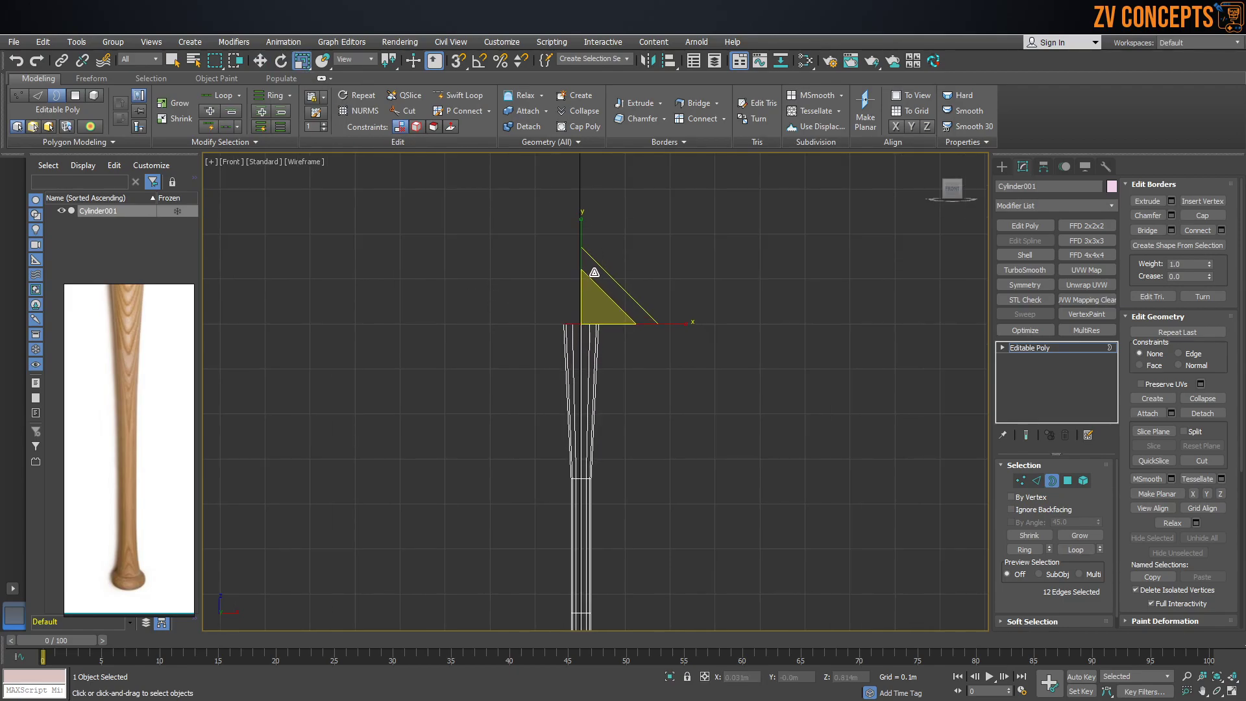
scroll(584, 279, "down", 3)
Extend the widened upper border straight up to Z about 1.218 m to form the barrel, checking the bat's tip in the reference image
key("w")
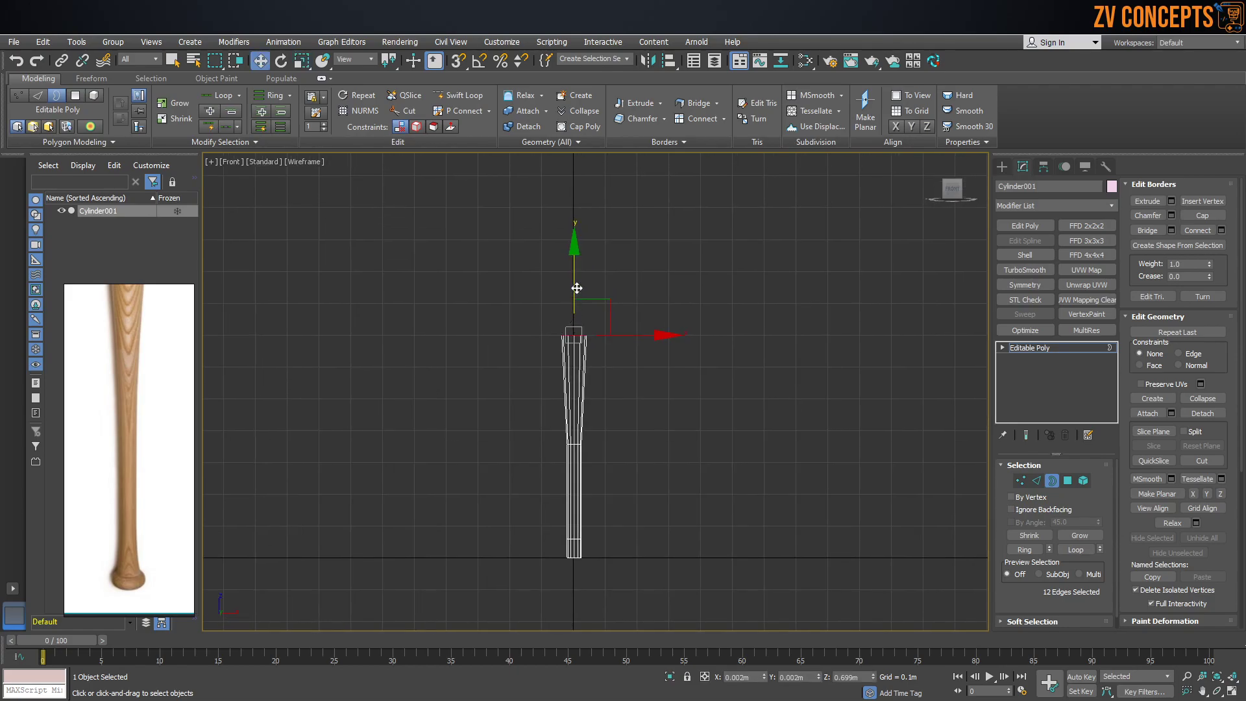
scroll(109, 426, "down", 4)
middle_click_drag(111, 382, 135, 461)
scroll(127, 340, "up", 3)
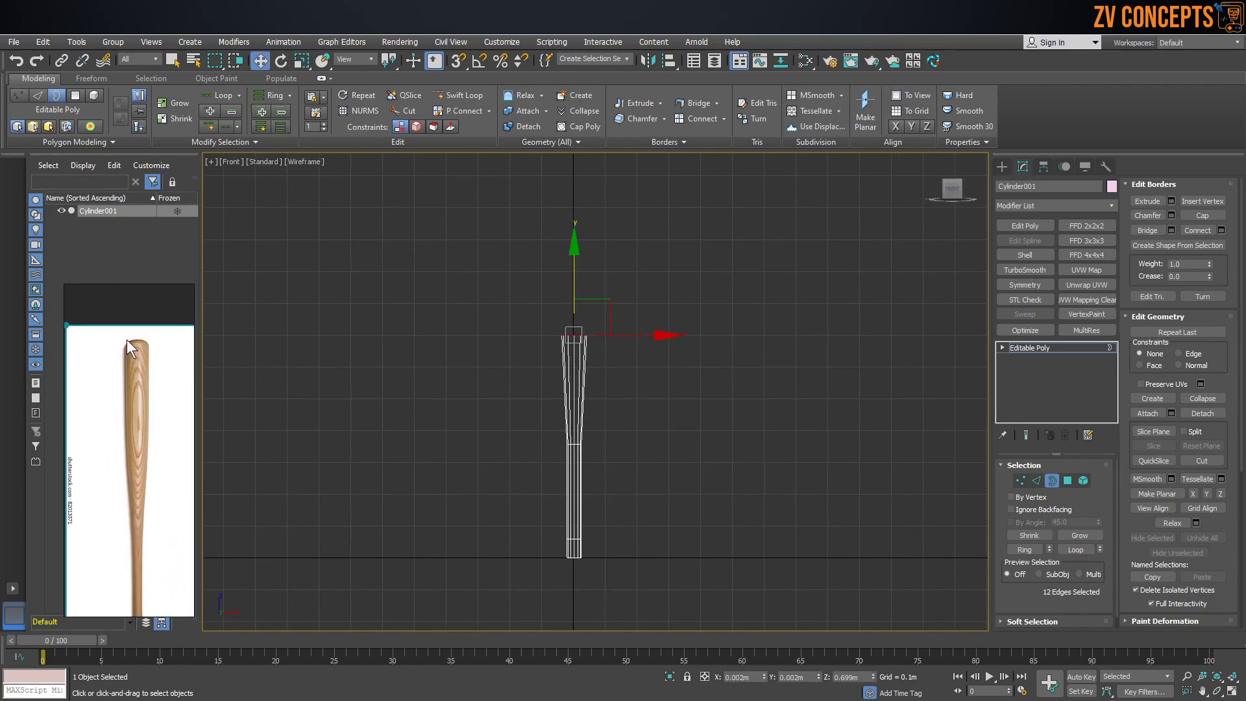
middle_click_drag(567, 300, 559, 393)
left_click_drag(559, 394, 560, 271)
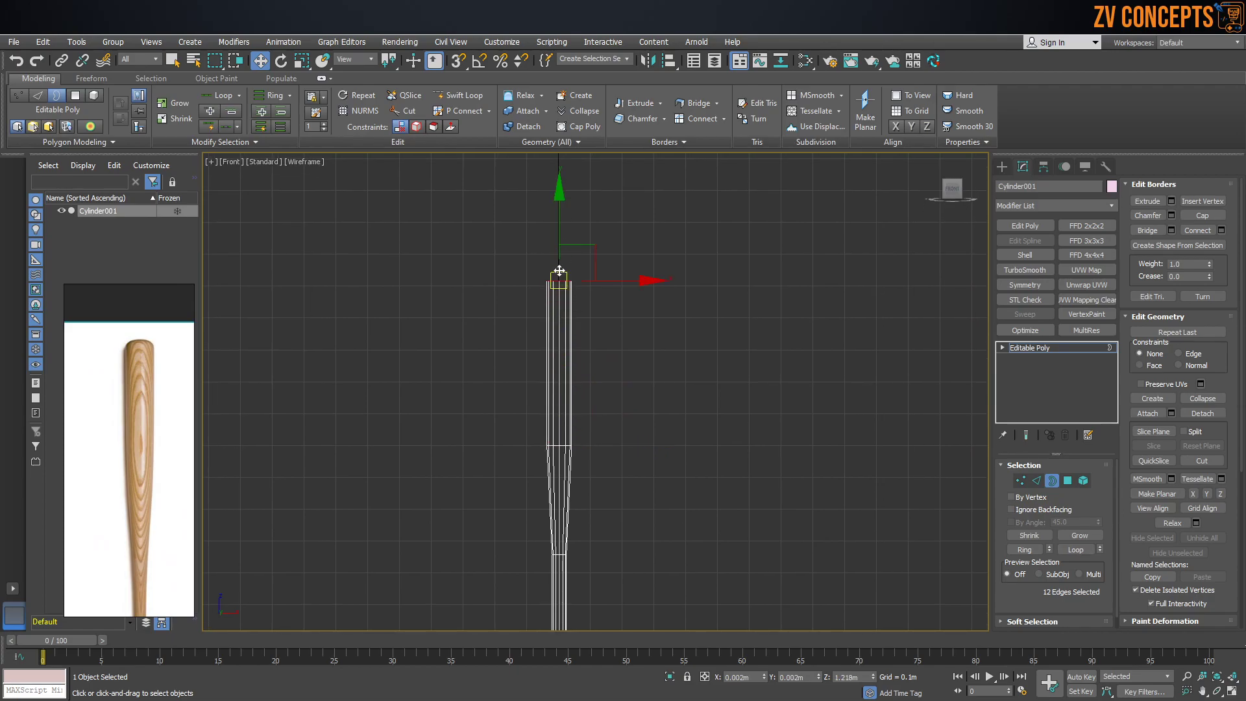
Add a short segment above the barrel up to Z about 1.23 m and scale its border slightly inward to start rounding the tip
scroll(560, 270, "down", 3)
scroll(549, 279, "up", 8)
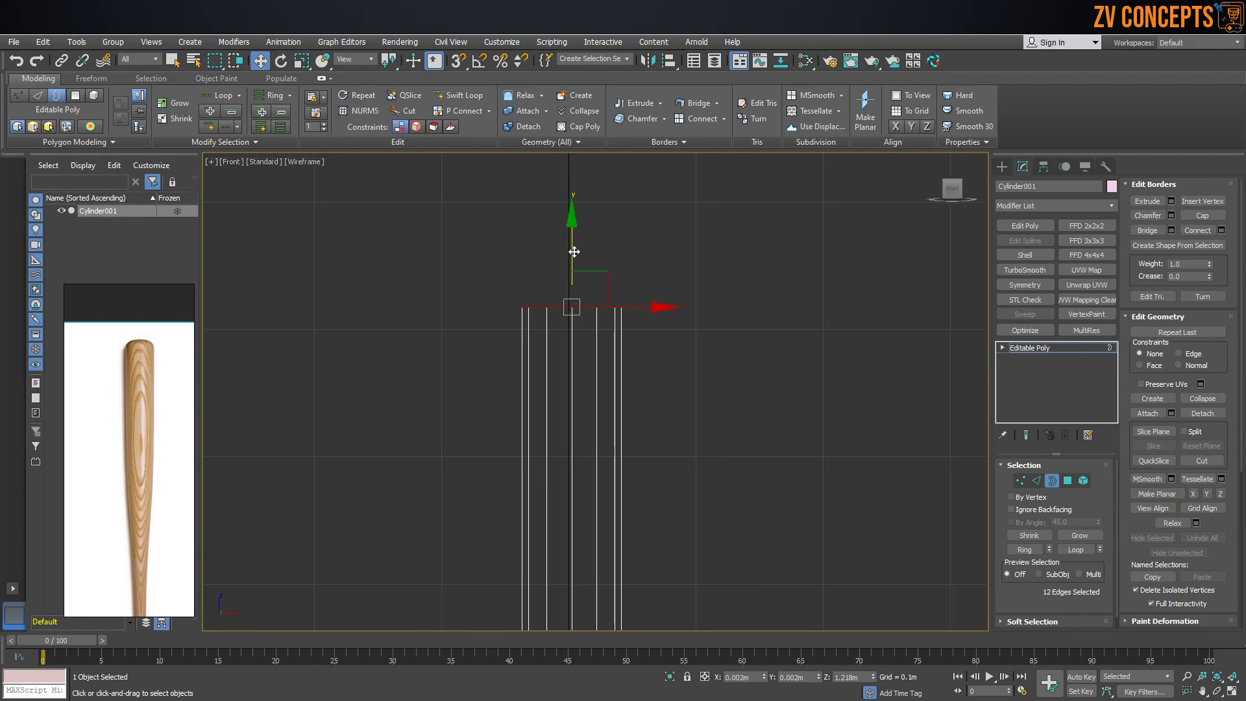
mouse_move(572, 256)
left_mouse_down()
mouse_move(570, 230)
mouse_move(586, 272)
left_mouse_up()
key("r")
key("w")
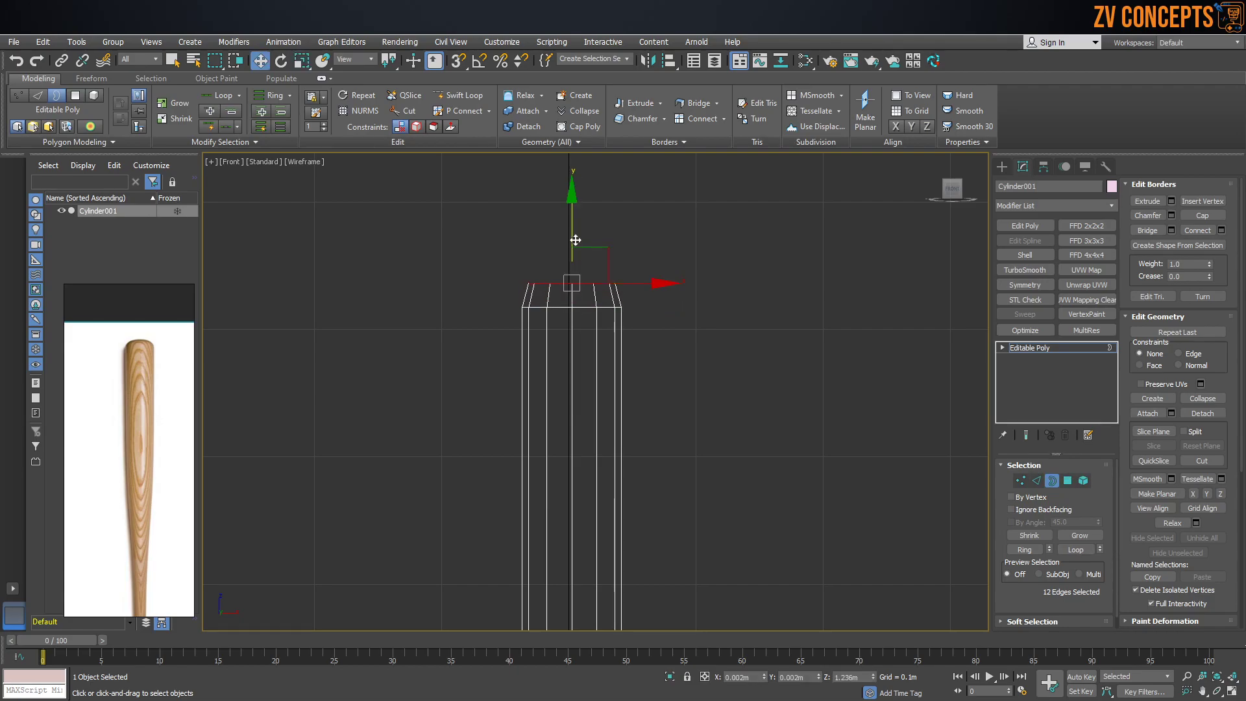
scroll(574, 279, "up", 2)
scroll(573, 279, "up", 2)
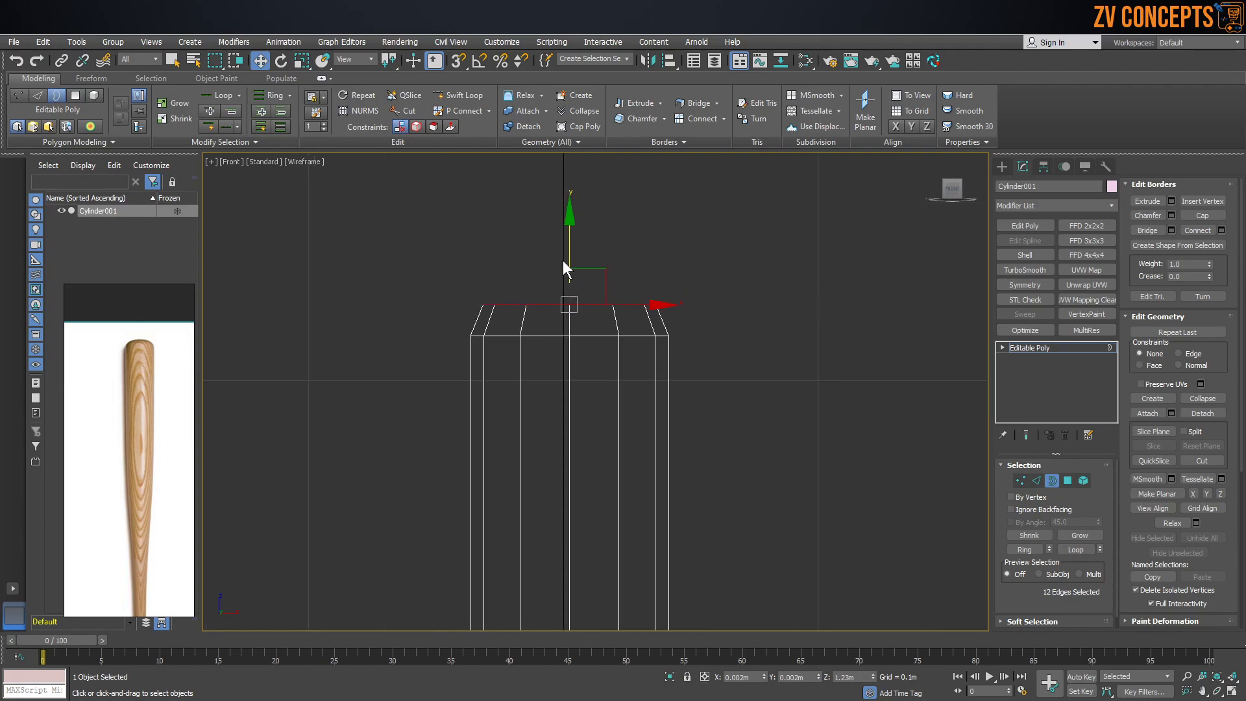
Add a second short tip segment, scale its border to 83%, and lower it to Z about 1.236 m
left_click_drag(566, 251, 569, 232, "shift")
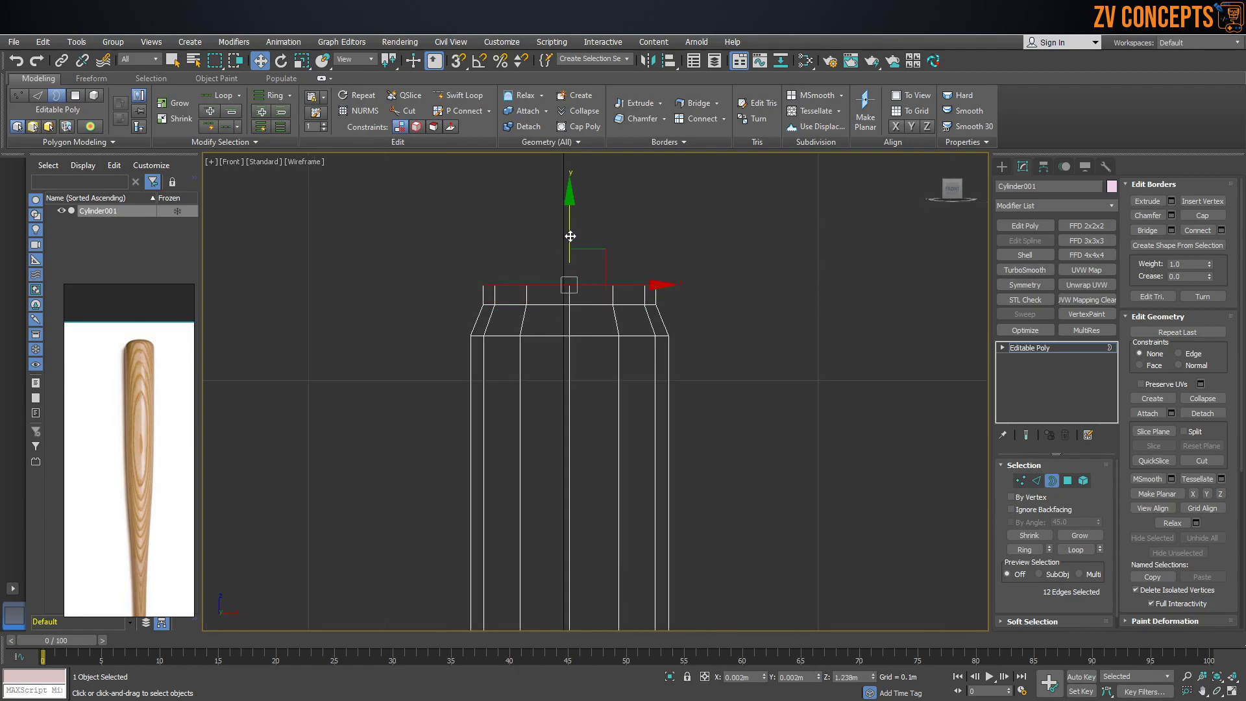
key("r")
left_click_drag(573, 277, 583, 292)
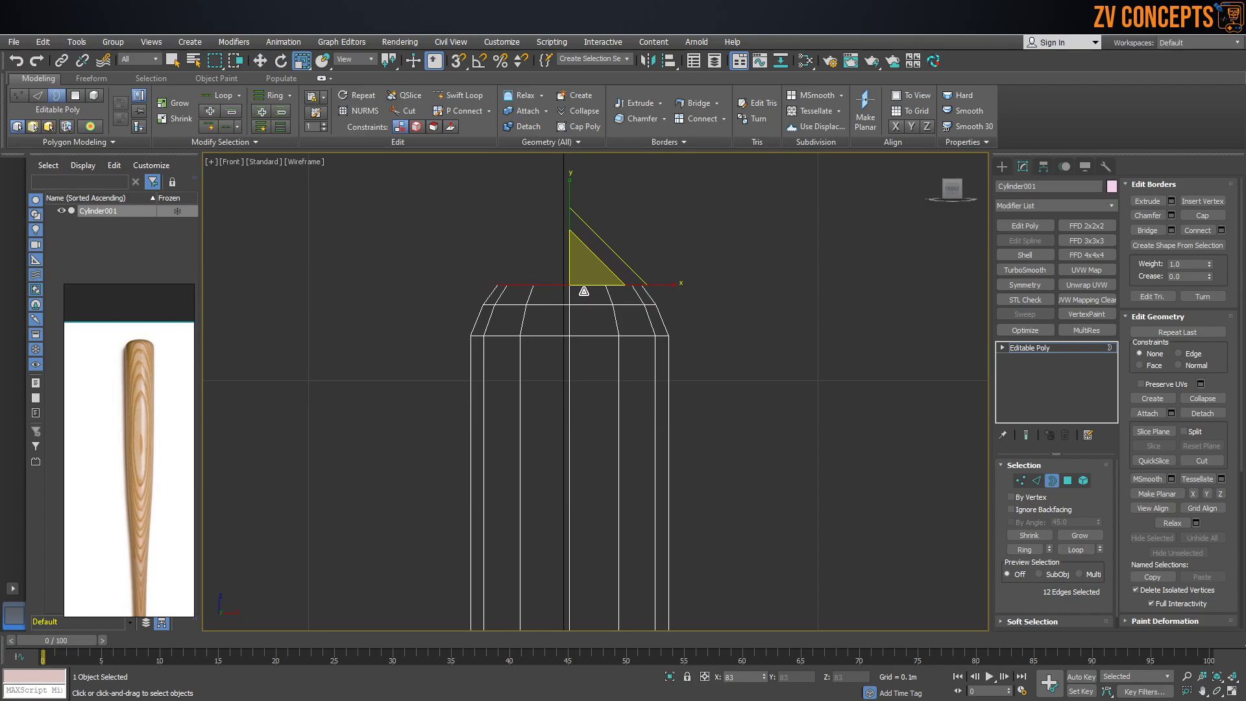
key("w")
left_click_drag(572, 235, 573, 238)
middle_click_drag(555, 288, 551, 295)
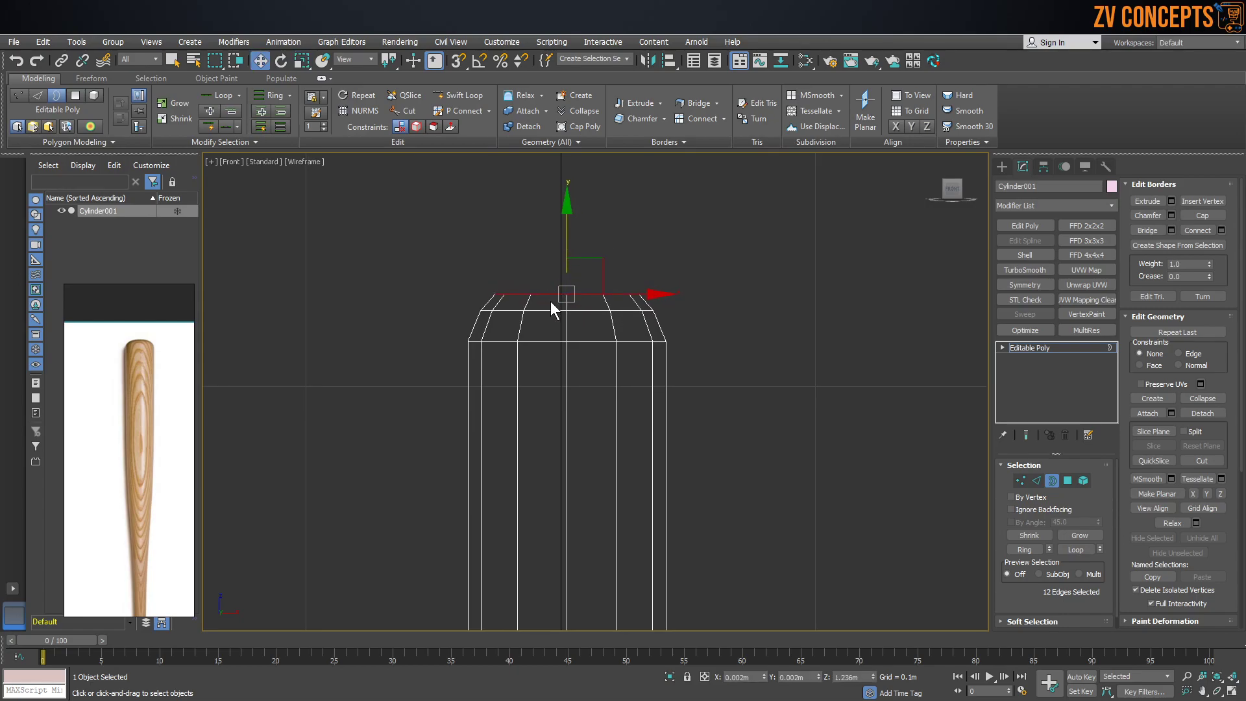
Add a third tip segment, scale its border further inward, and lower it to Z about 1.239 m to flatten the tip
left_click_drag(568, 248, 568, 275, "shift")
key("r")
key("w")
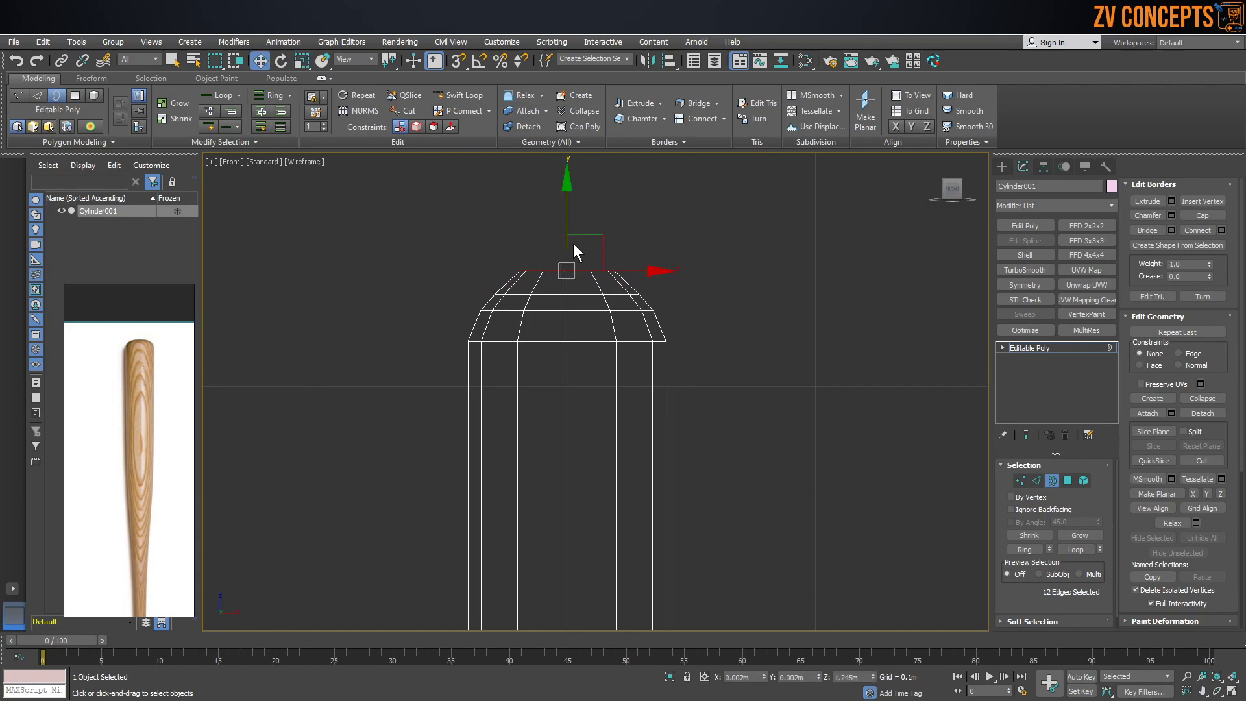
left_click_drag(568, 226, 569, 242)
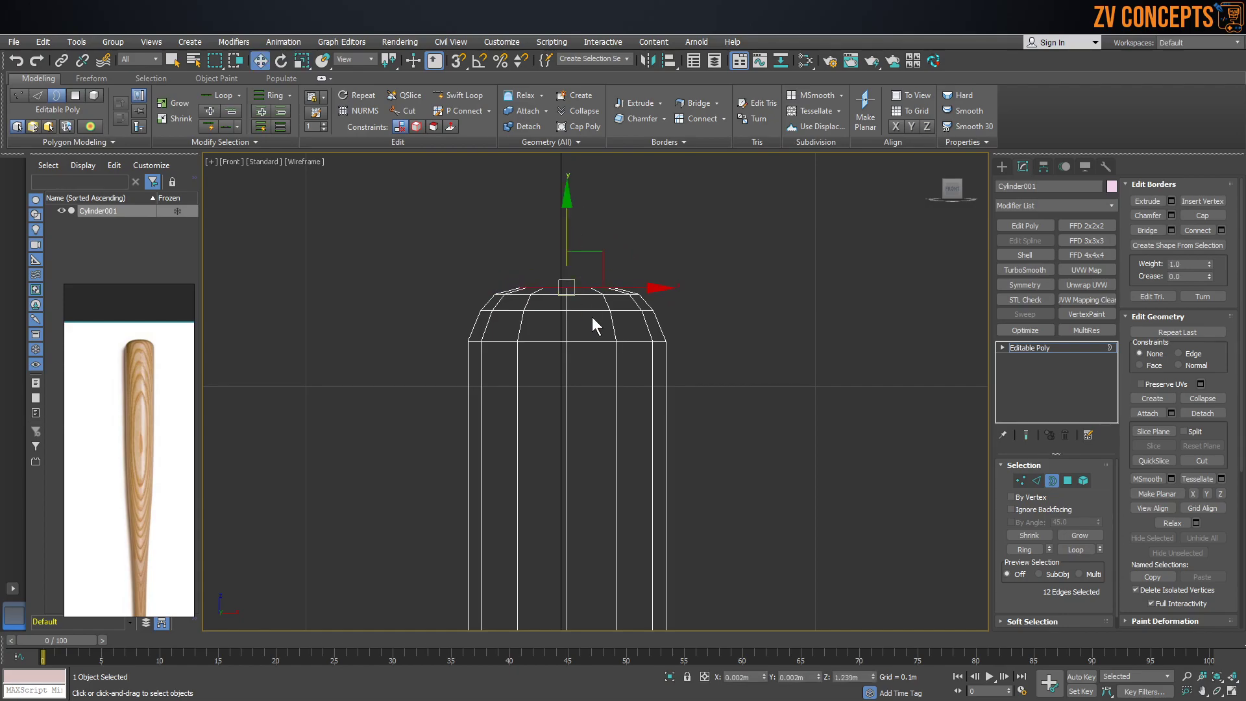
Compare the model's tip and the taper between handle and barrel with the reference image
scroll(143, 363, "up", 5)
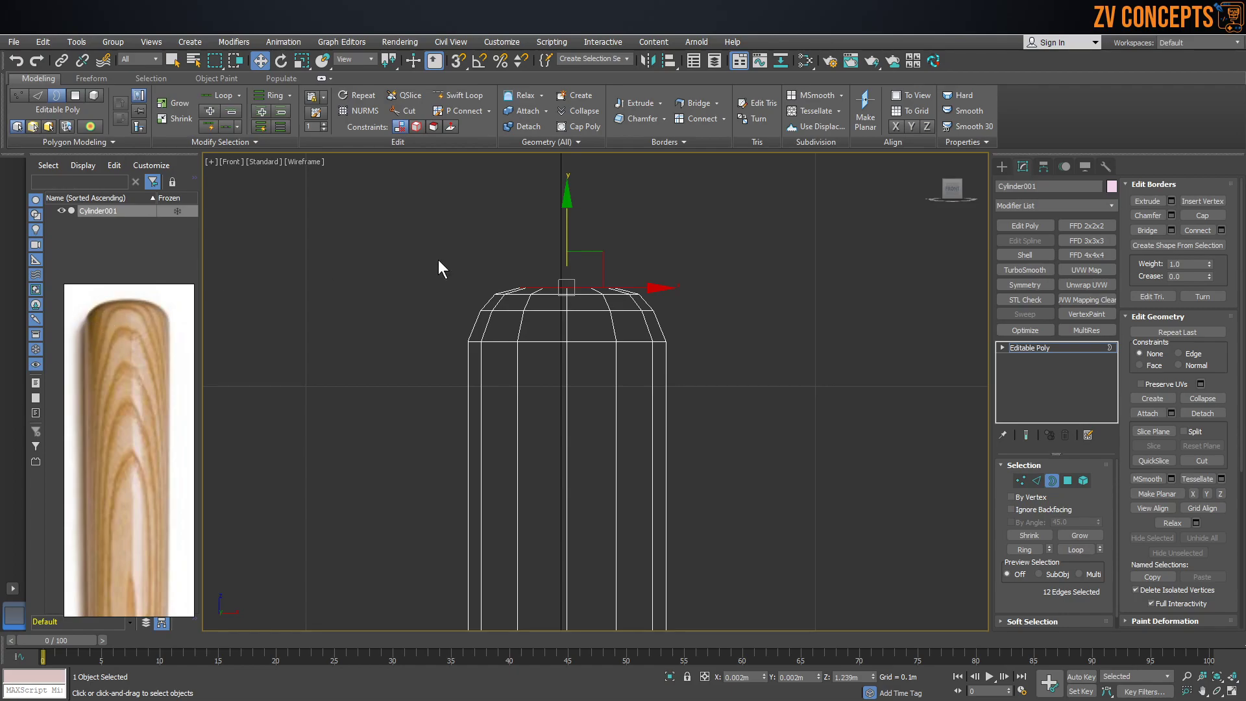
scroll(639, 287, "down", 7)
middle_click_drag(651, 401, 639, 304)
scroll(607, 295, "up", 5)
scroll(161, 399, "down", 5)
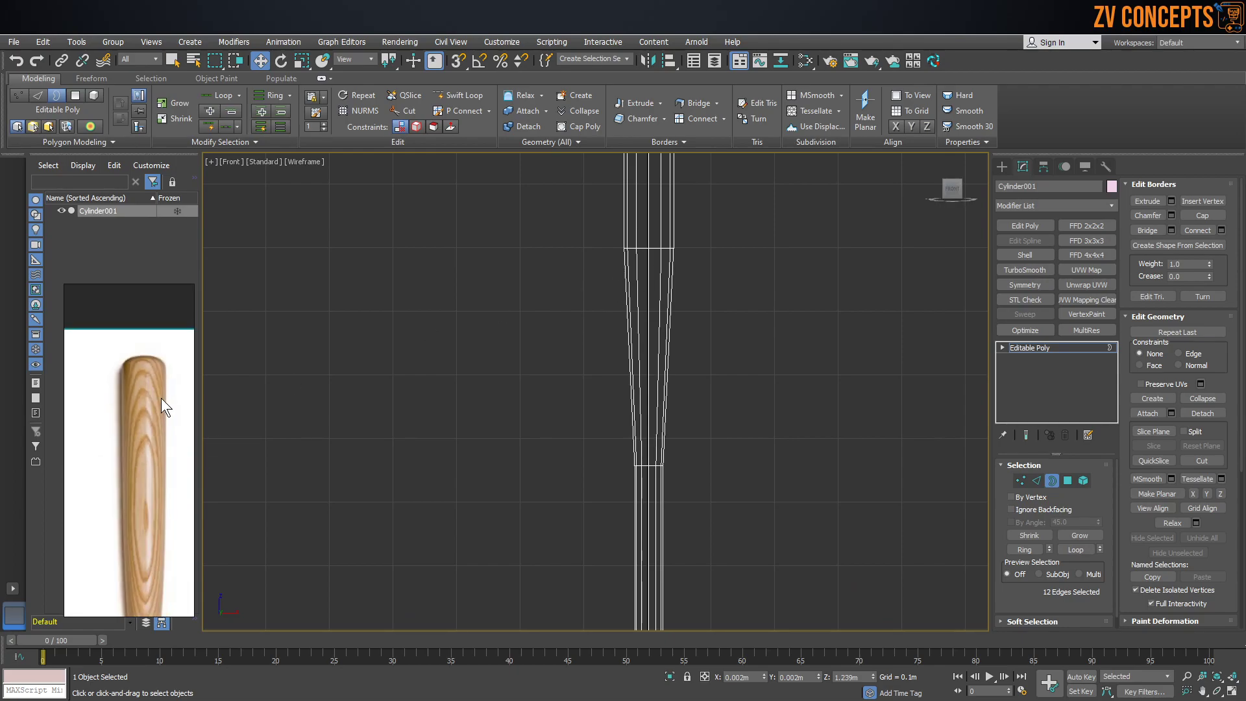
scroll(137, 479, "down", 3)
scroll(132, 501, "up", 3)
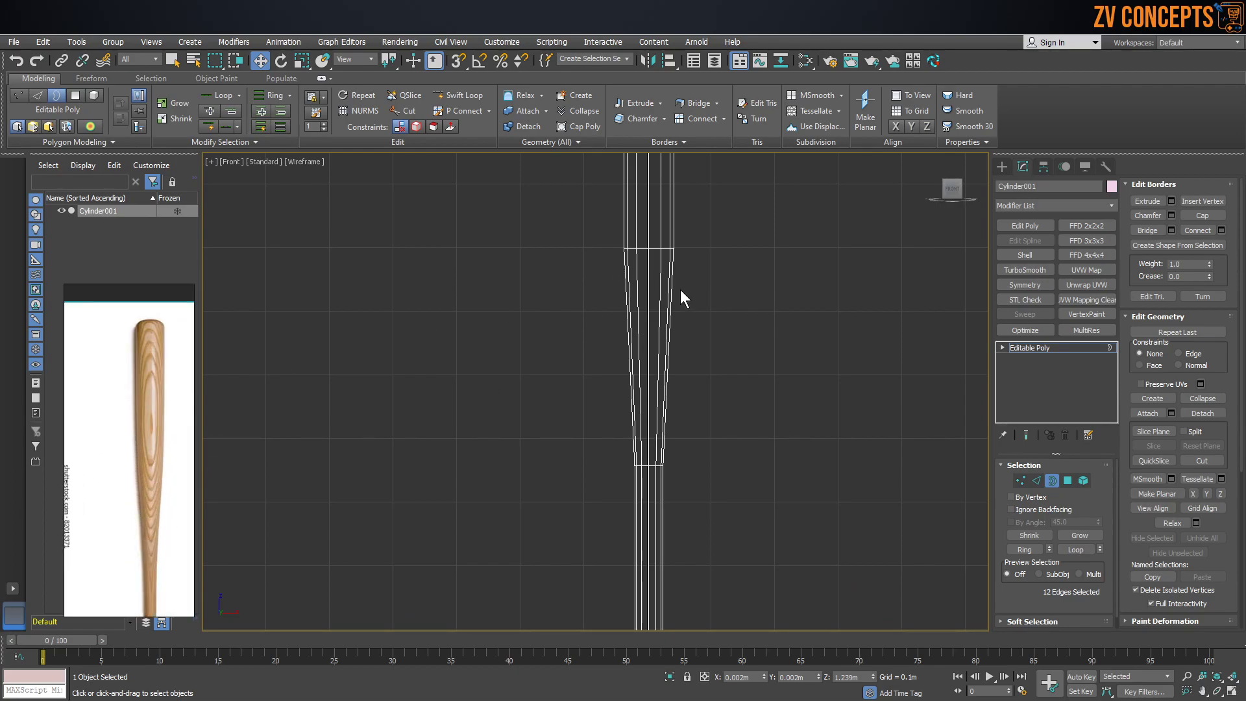
scroll(655, 255, "up", 2)
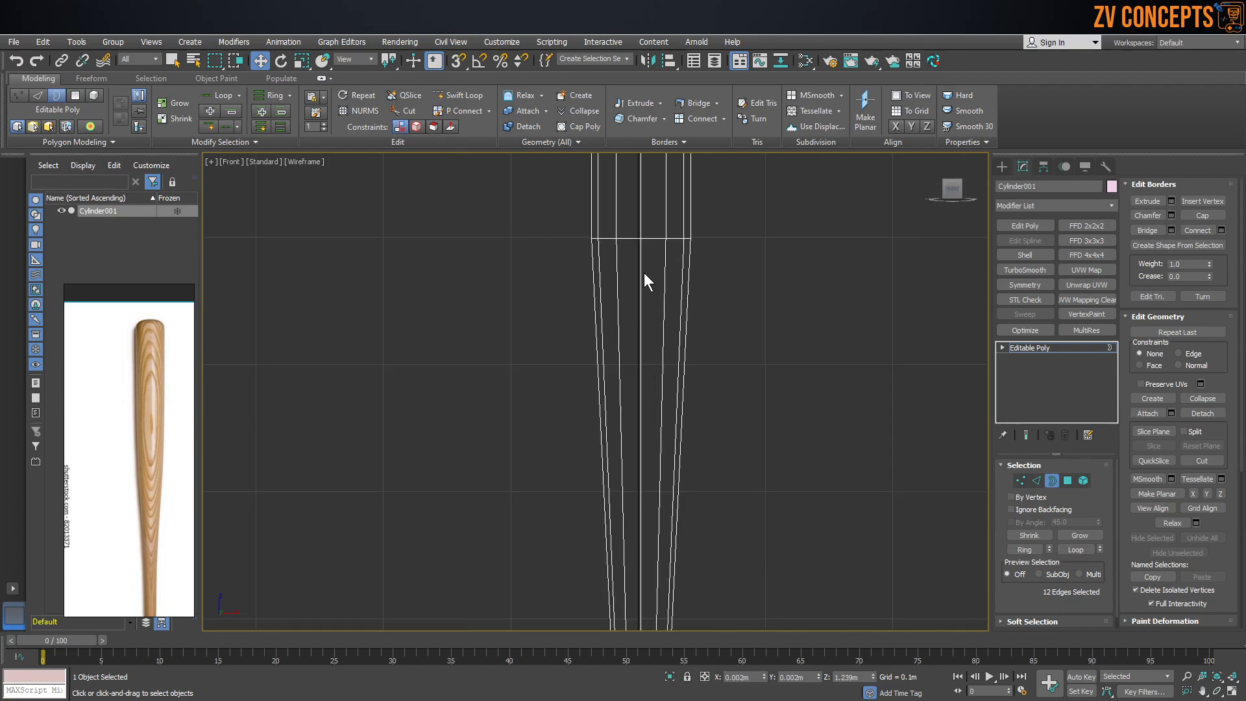
Chamfer the edge loop where the taper meets the barrel by 0.107 m with 3 segments
scroll(617, 259, "down", 3)
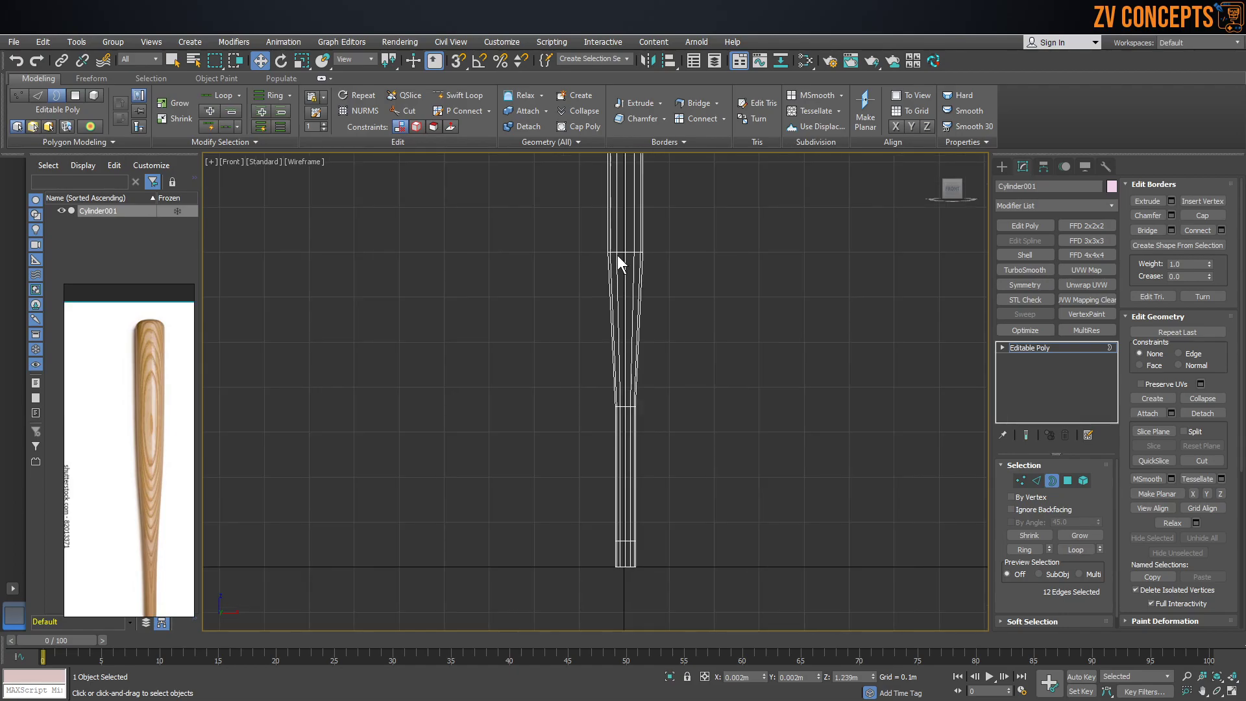
scroll(634, 252, "up", 1)
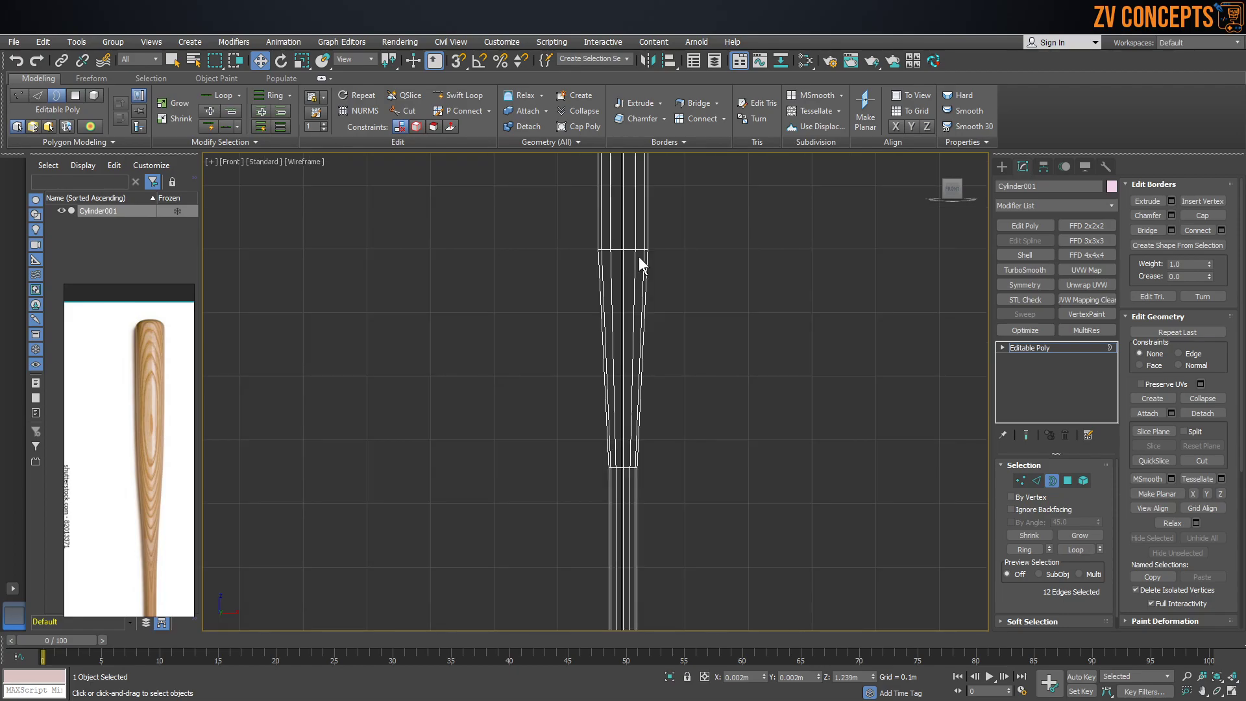
left_click(1035, 479)
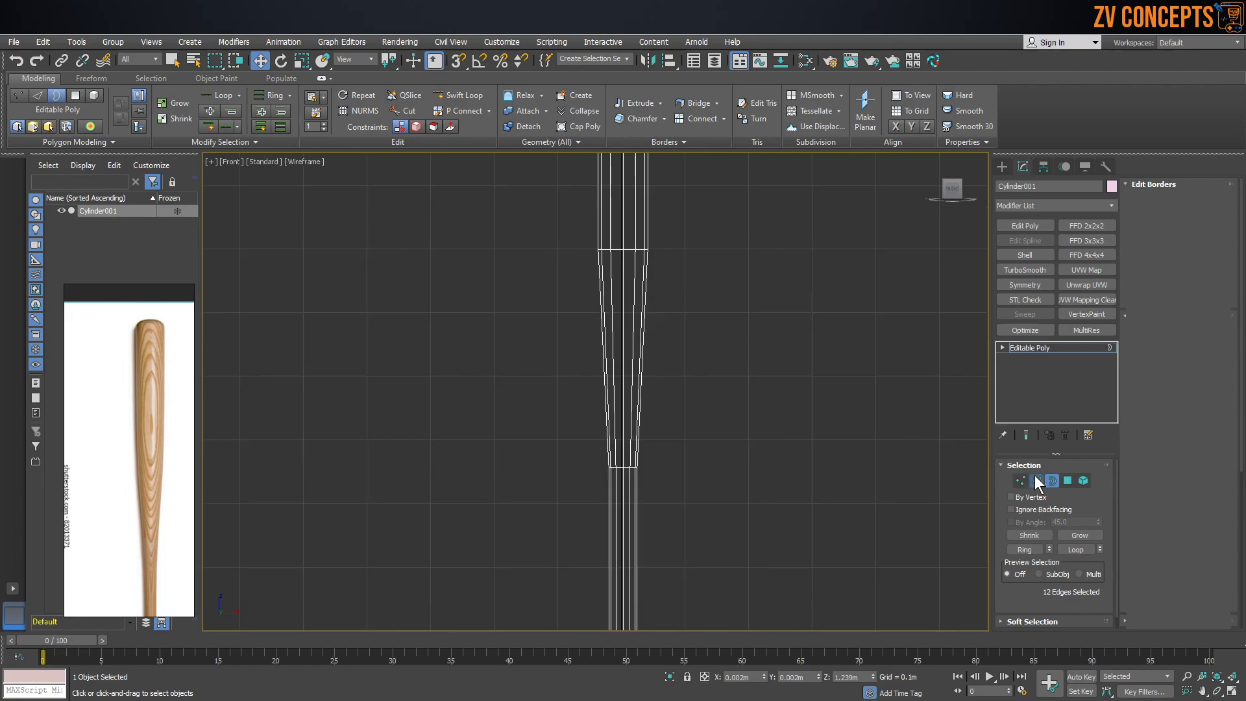
double_click(630, 252)
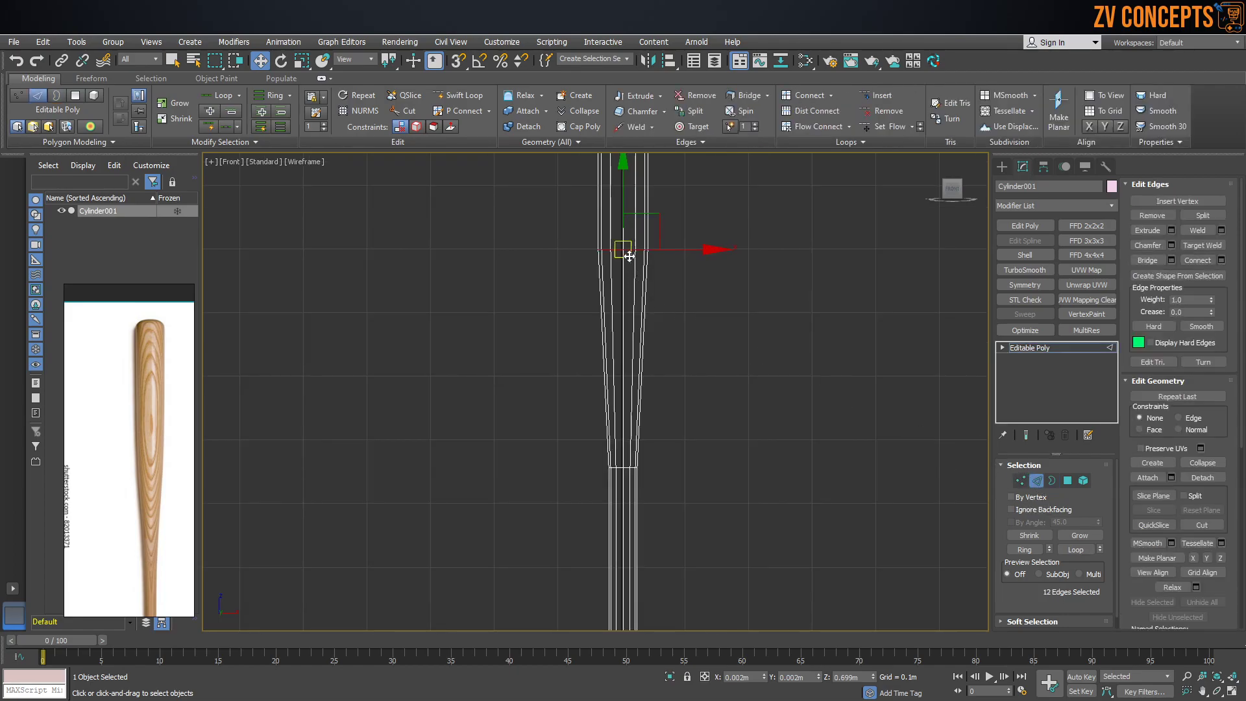
left_click(1171, 246)
left_click_drag(607, 420, 616, 357)
scroll(593, 276, "down", 2)
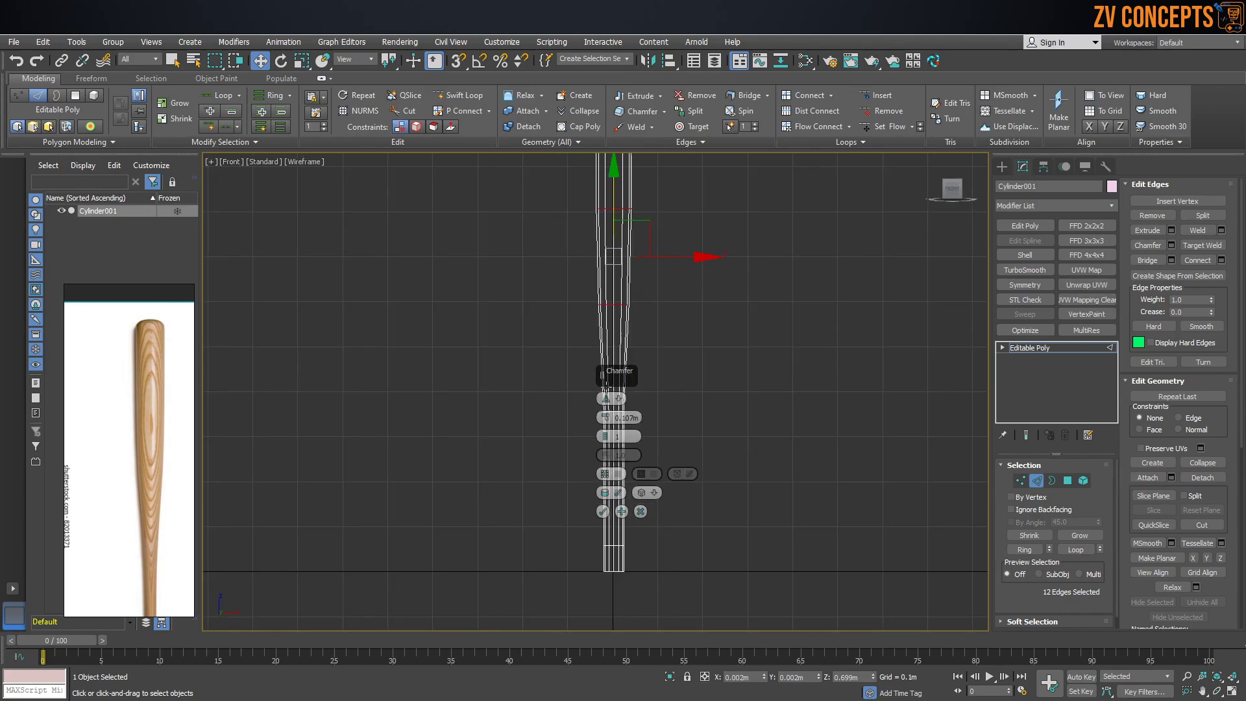
left_click(607, 435)
left_click(606, 434)
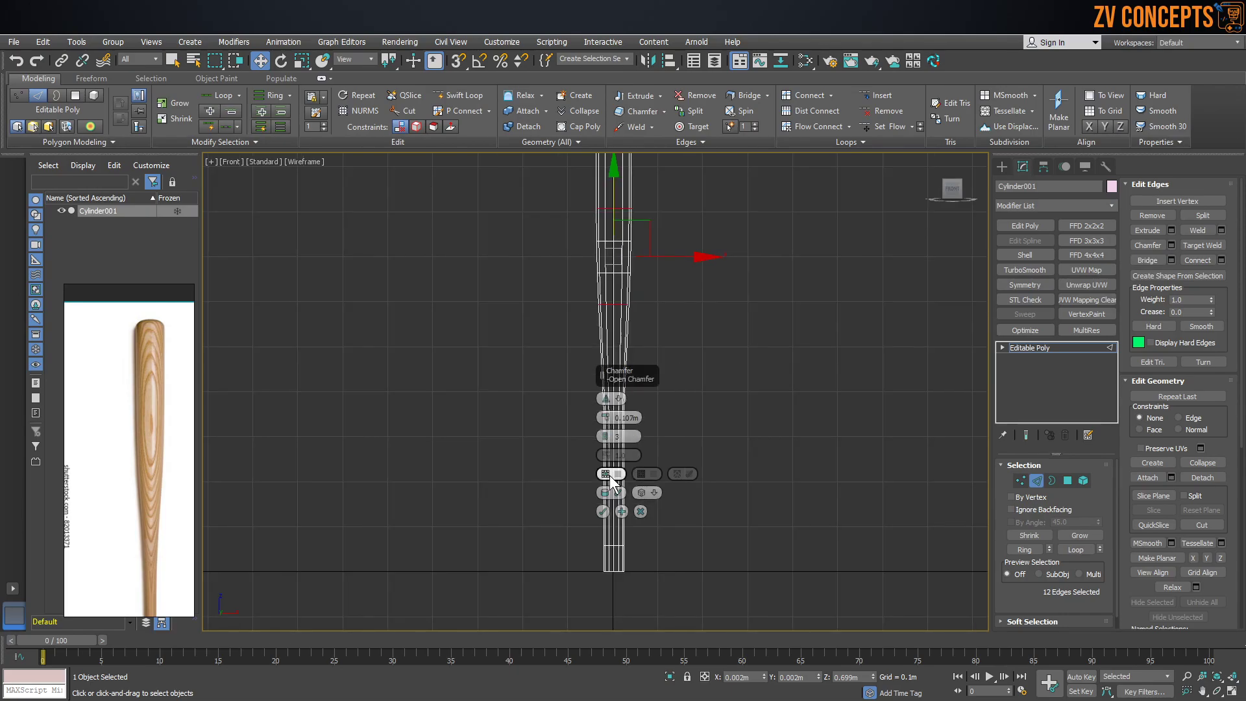
left_click(721, 375)
Switch the viewport to shaded display with edges and compare the bat's taper and handle with the reference image
mouse_move(596, 267)
middle_mouse_down()
mouse_move(544, 354)
mouse_move(584, 327)
middle_mouse_up()
key("F3")
scroll(586, 312, "down", 3)
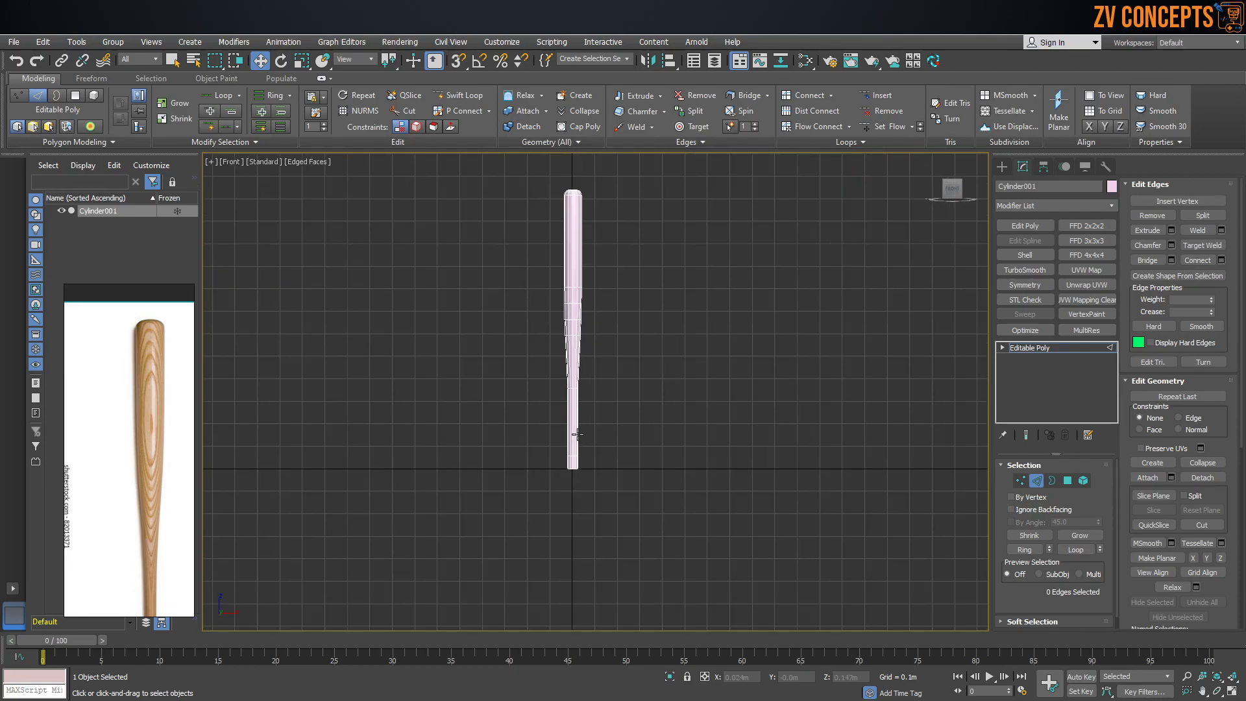
scroll(577, 415, "up", 2)
scroll(135, 492, "down", 3)
scroll(135, 492, "up", 3)
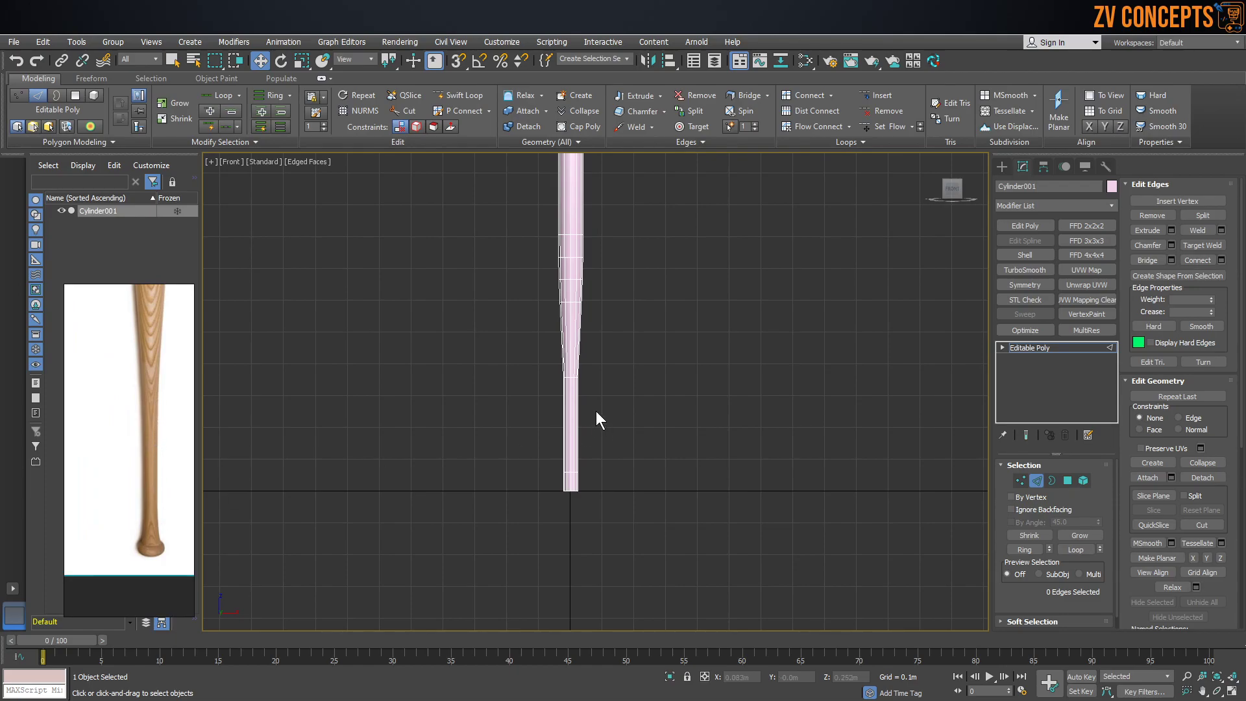
Raise the edge loop near the handle's base by about 0.114 m and scale it inward to narrow the handle
scroll(596, 411, "up", 3)
double_click(556, 523)
left_click_drag(551, 479, 557, 335)
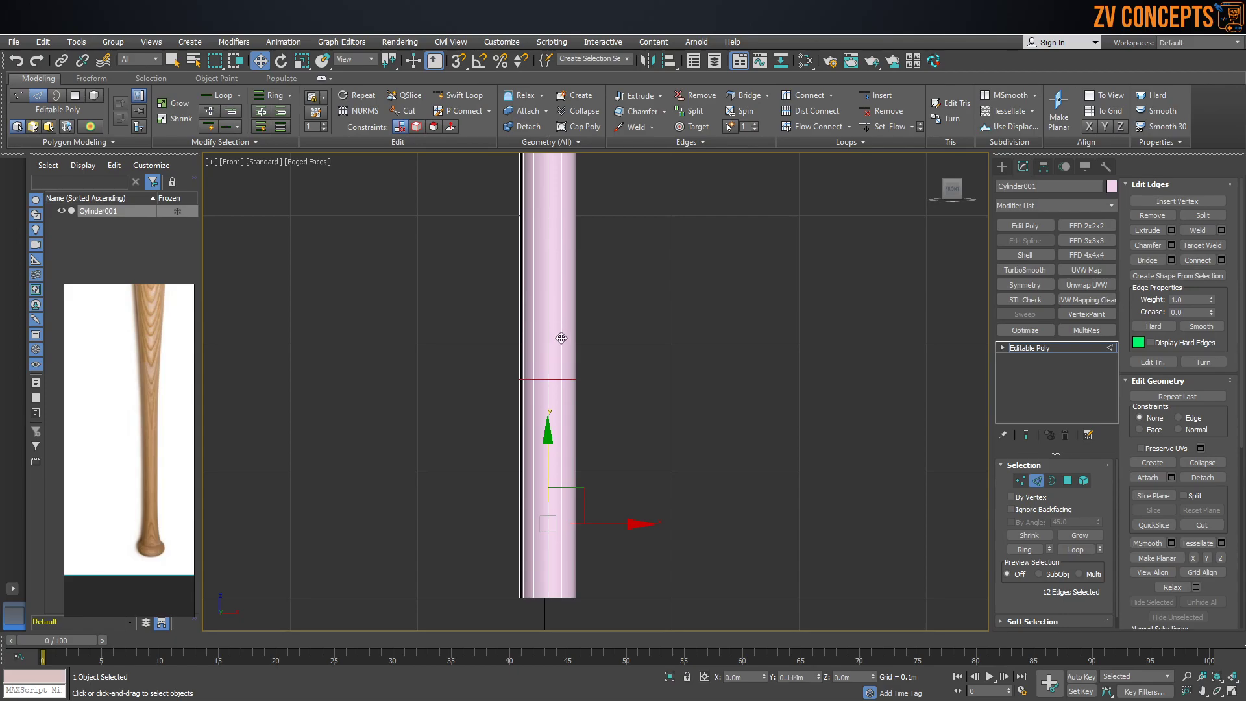
scroll(555, 398, "down", 4)
key("r")
left_click_drag(555, 399, 548, 389)
scroll(547, 383, "up", 2)
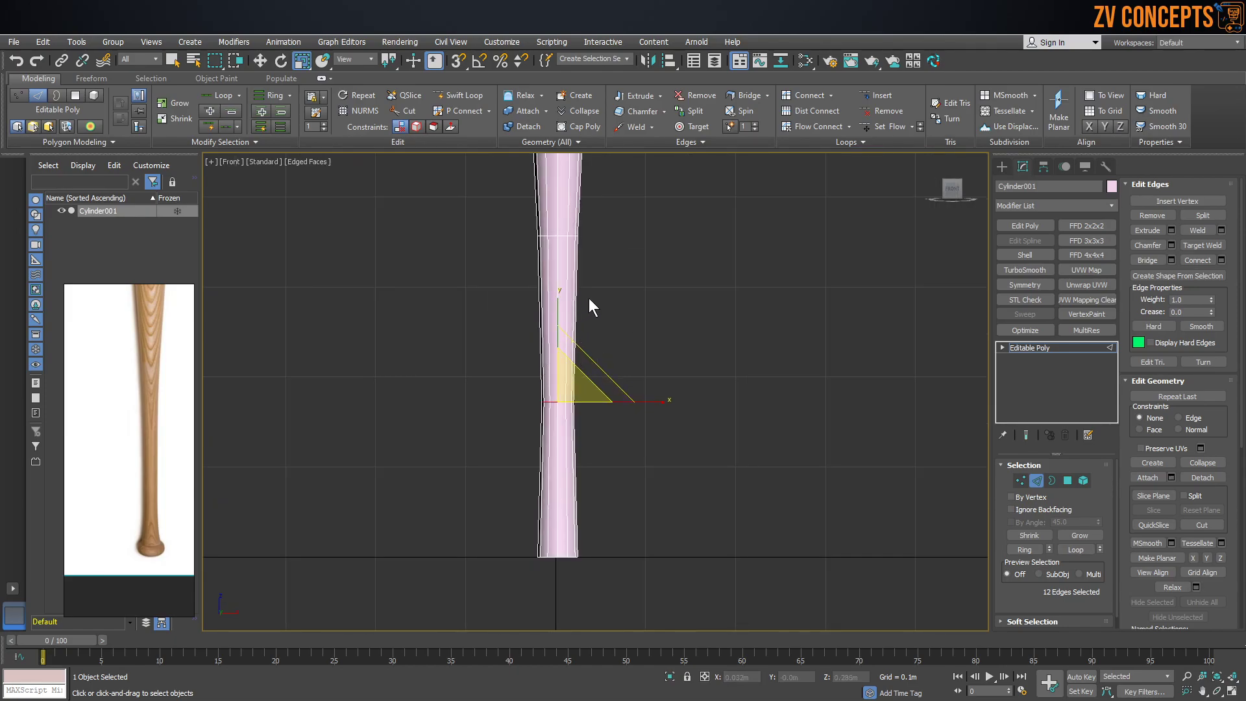
Connect the vertical edges of the handle section above the narrowed loop with a new loop and scale it slightly inward
left_click_drag(915, 285, 528, 288)
left_click_drag(307, 293, 307, 294)
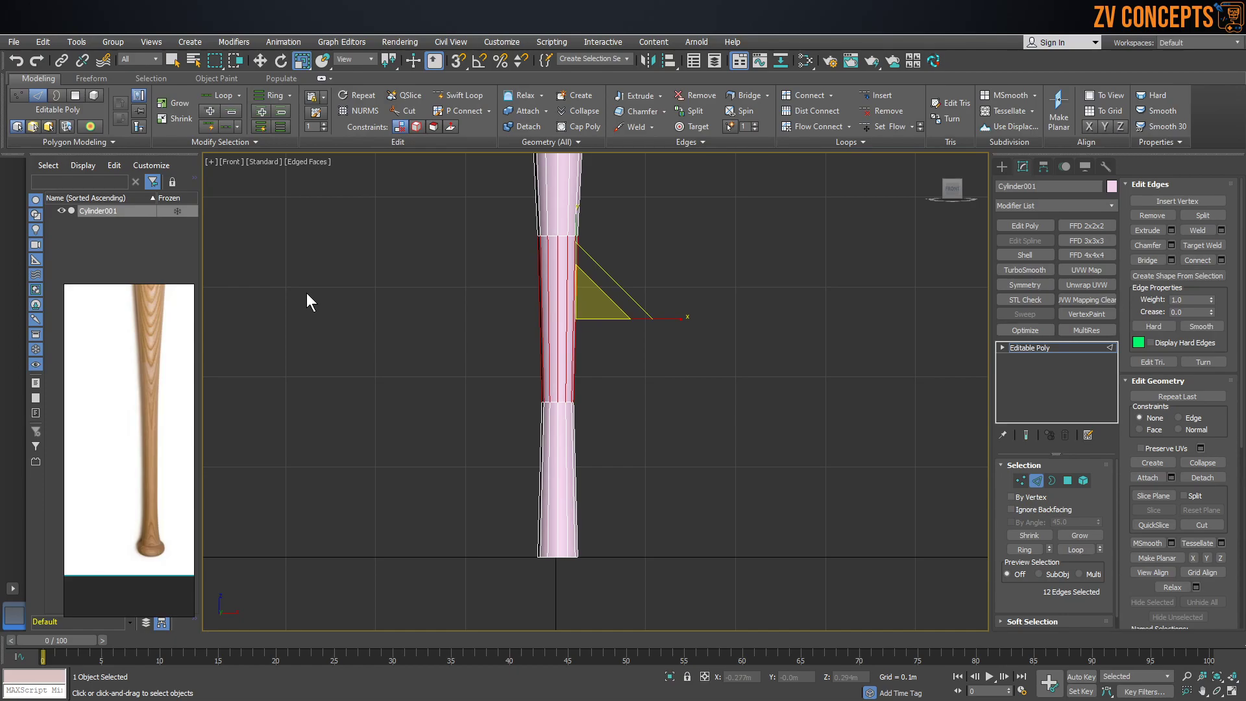
left_click(738, 314)
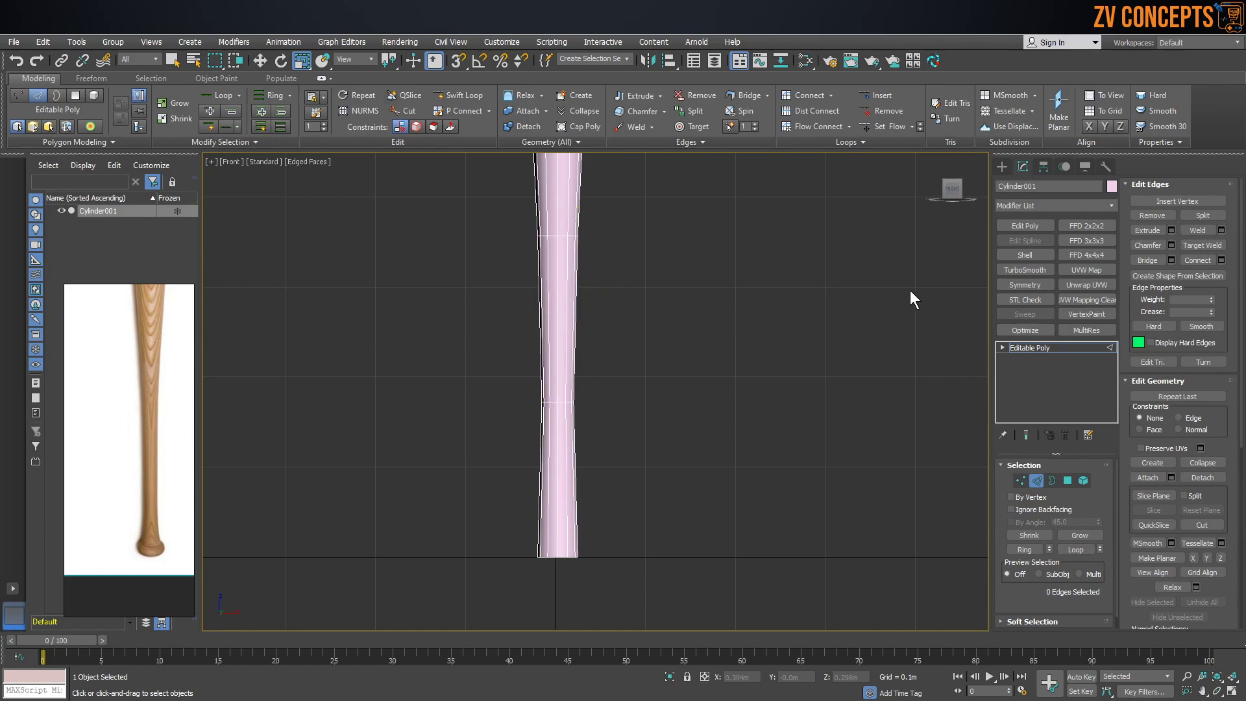
left_click_drag(748, 303, 539, 303)
left_click_drag(298, 311, 298, 311)
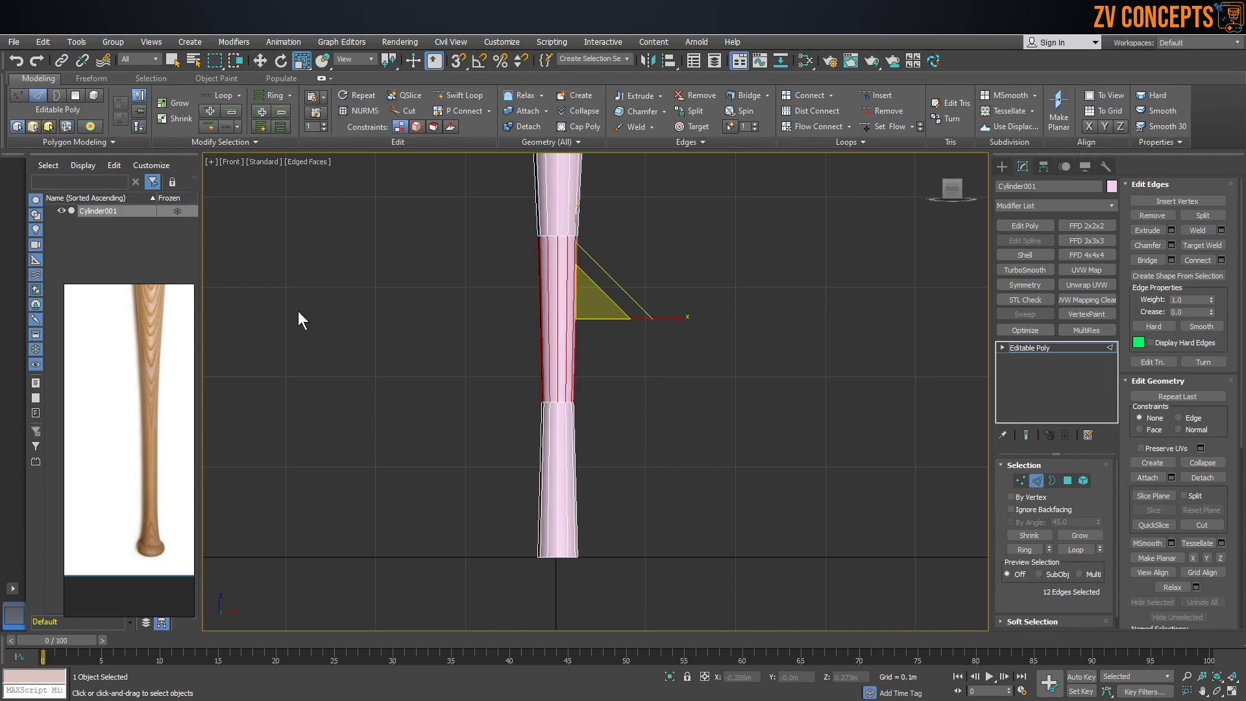
left_click(1193, 259)
scroll(556, 292, "up", 3)
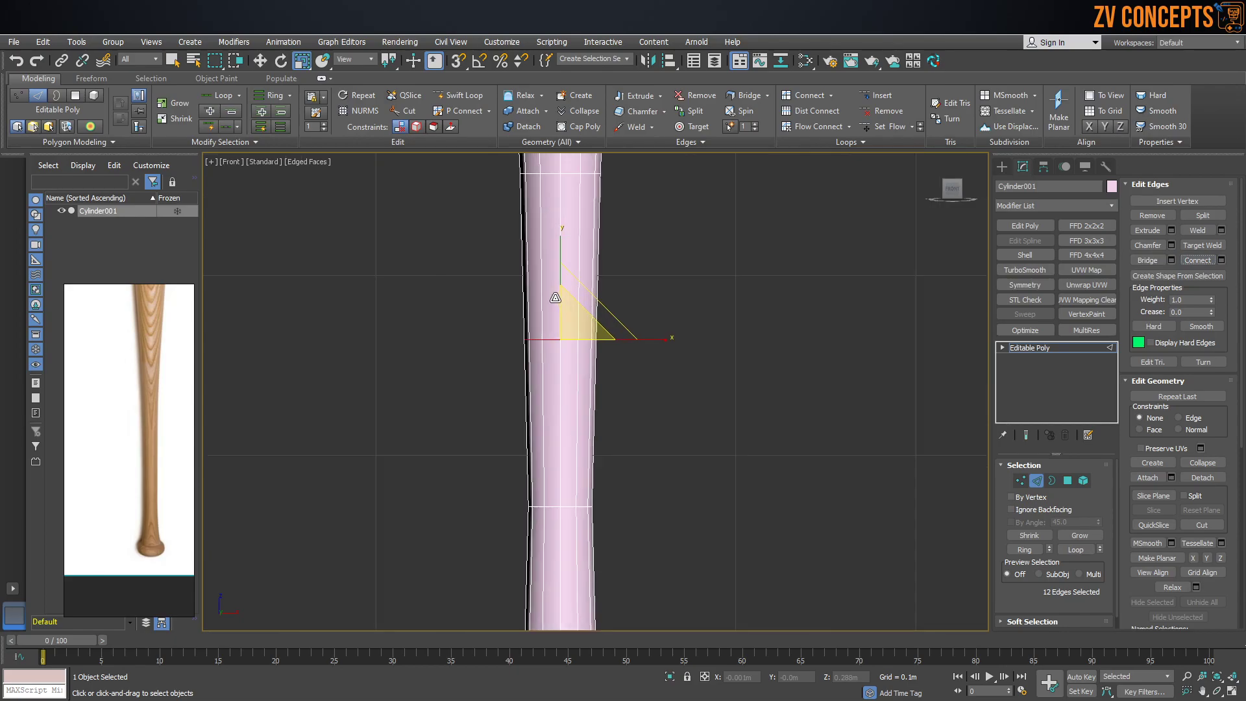
left_click_drag(570, 330, 574, 340)
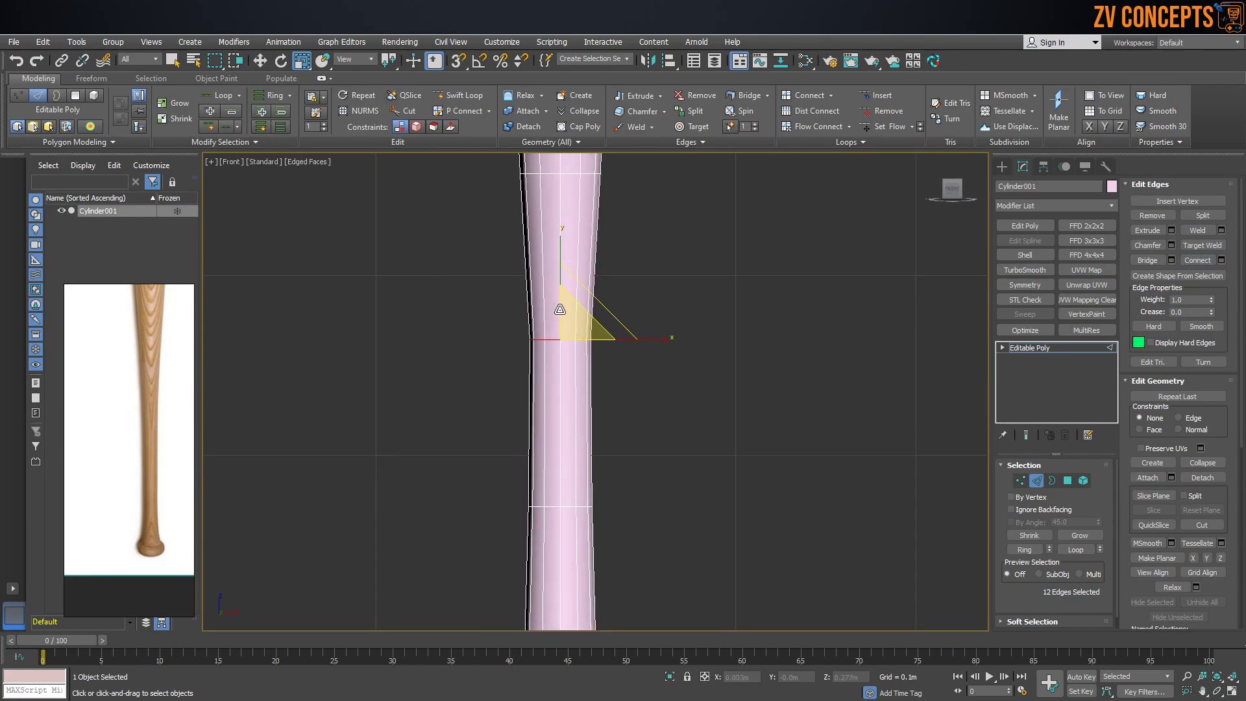
Connect the lowest handle section's vertical edges with a new loop, scaling this loop and the one above it inward
scroll(559, 310, "down", 3)
left_click_drag(643, 455, 381, 511)
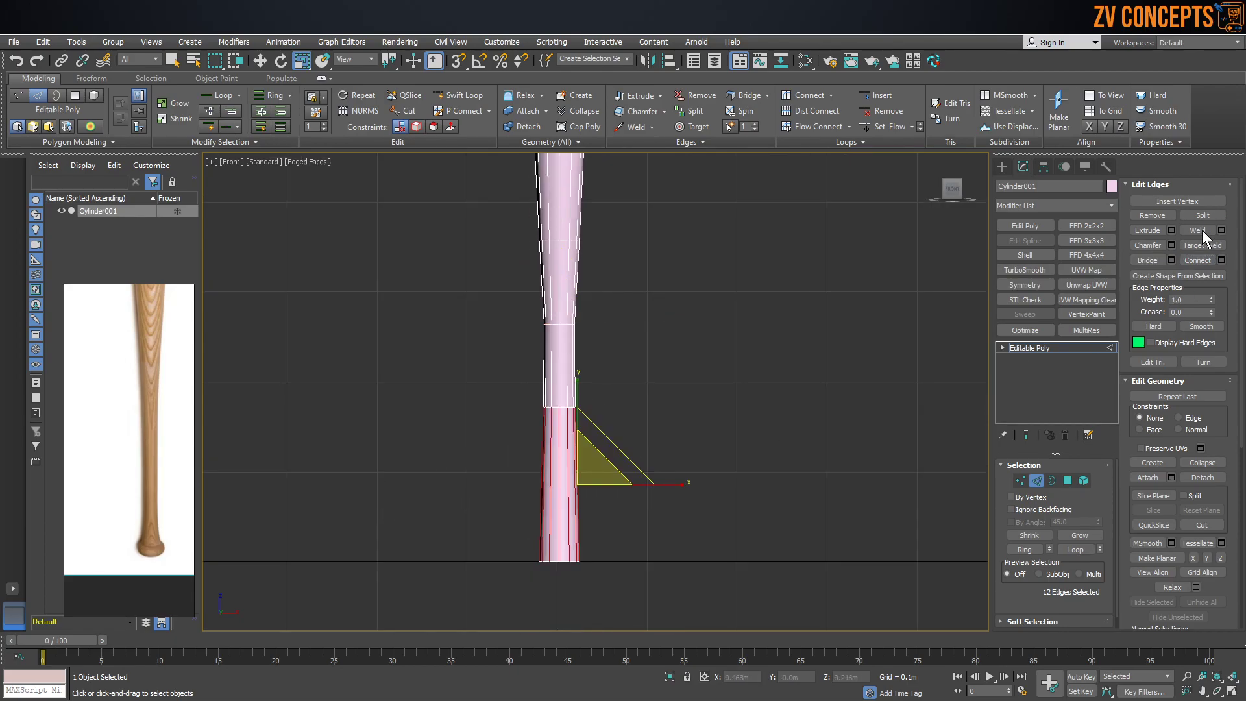
left_click(1200, 261)
scroll(582, 485, "up", 2)
left_click_drag(562, 473, 566, 489)
scroll(549, 366, "up", 3)
double_click(557, 381)
left_click_drag(561, 373, 563, 388)
scroll(558, 380, "down", 3)
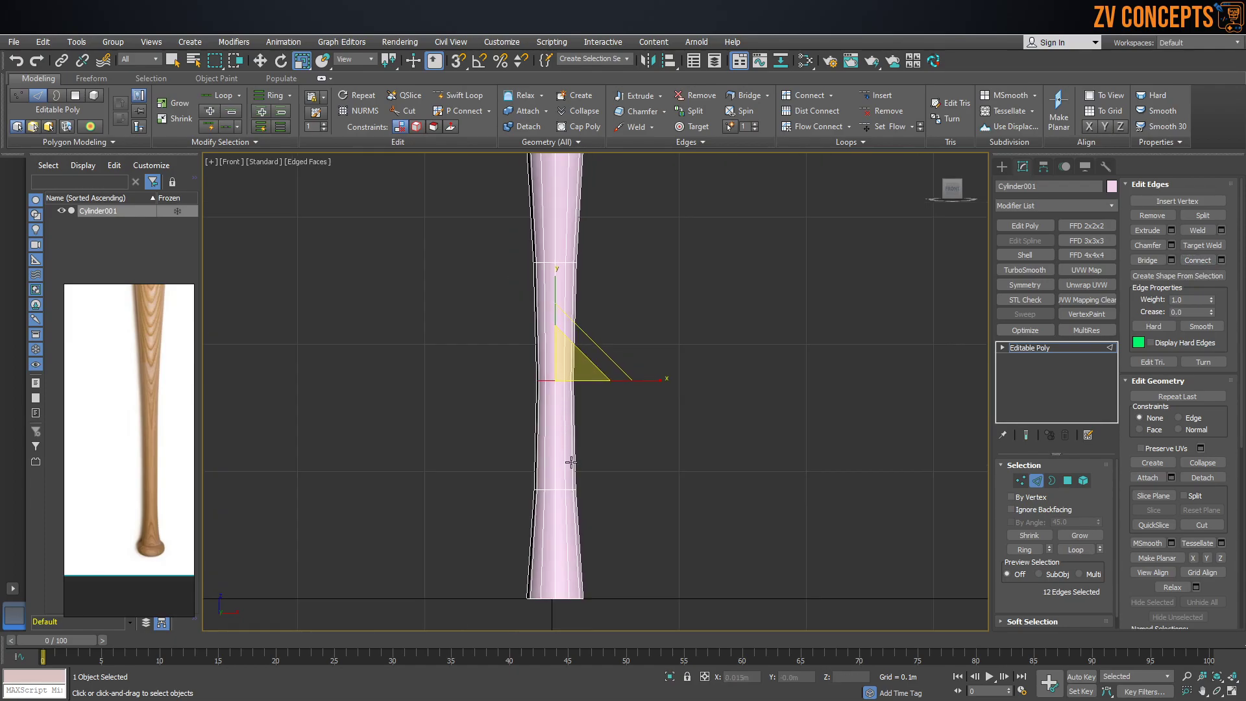
Raise the handle's bottom border to Z about 0.046 m and scale it slightly outward to flare the base
middle_click_drag(571, 463, 575, 378)
scroll(552, 506, "up", 1)
double_click(570, 509)
key("w")
left_click_drag(567, 464, 570, 374)
key("e")
key("r")
left_click_drag(573, 416, 574, 411)
scroll(571, 409, "down", 2)
Extend the handle's bottom border outward in the horizontal plane to form a flat flange for the knob
key("w")
scroll(572, 383, "down", 1)
middle_click_drag(572, 382, 566, 412)
scroll(559, 423, "up", 1)
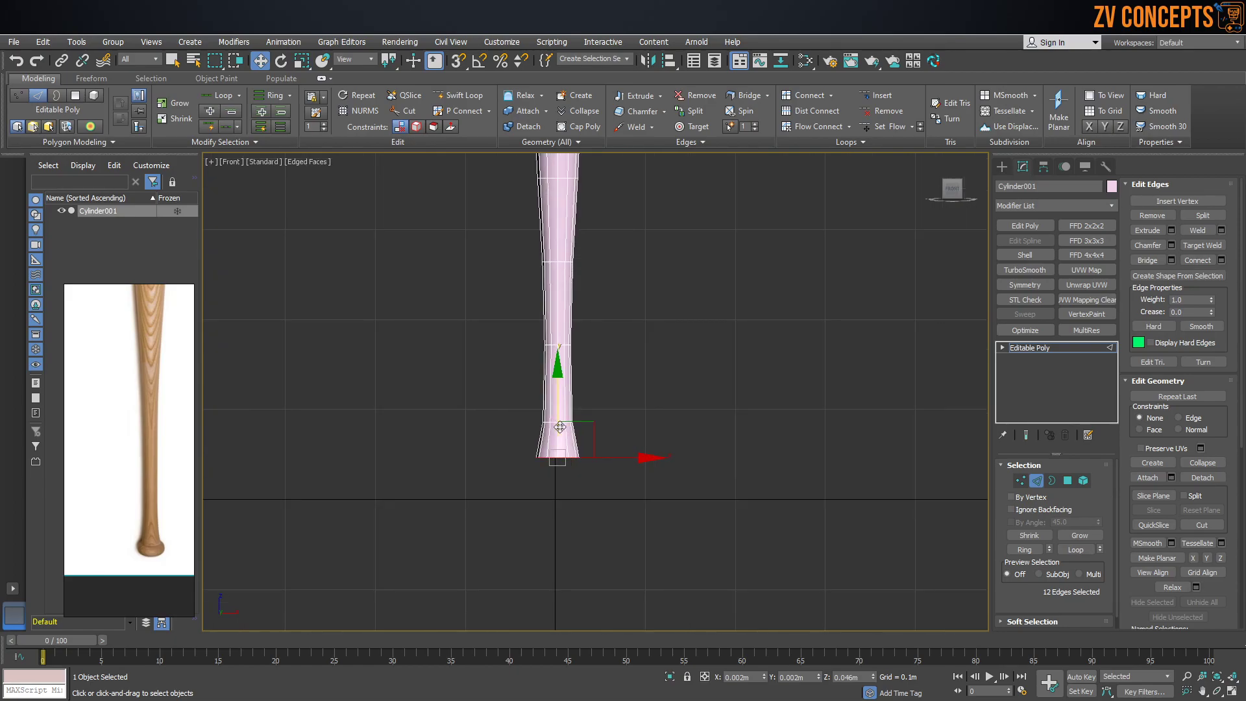
scroll(140, 536, "up", 4)
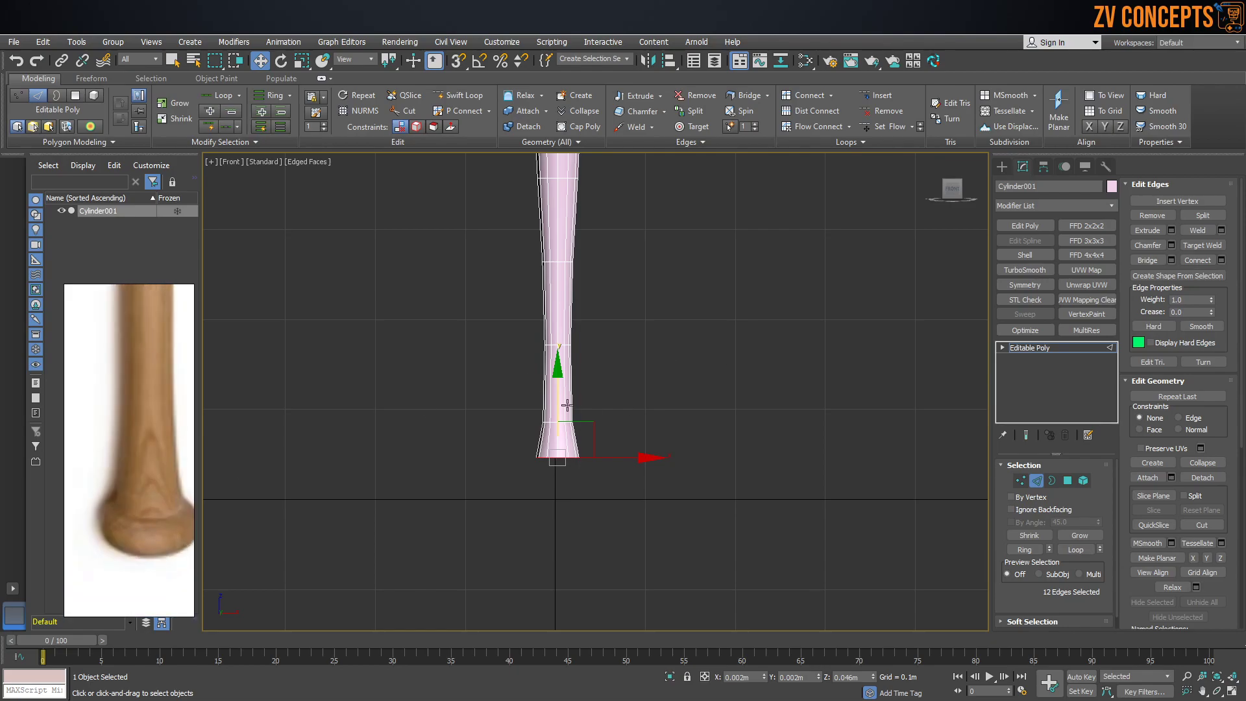
key("p")
scroll(553, 383, "down", 4)
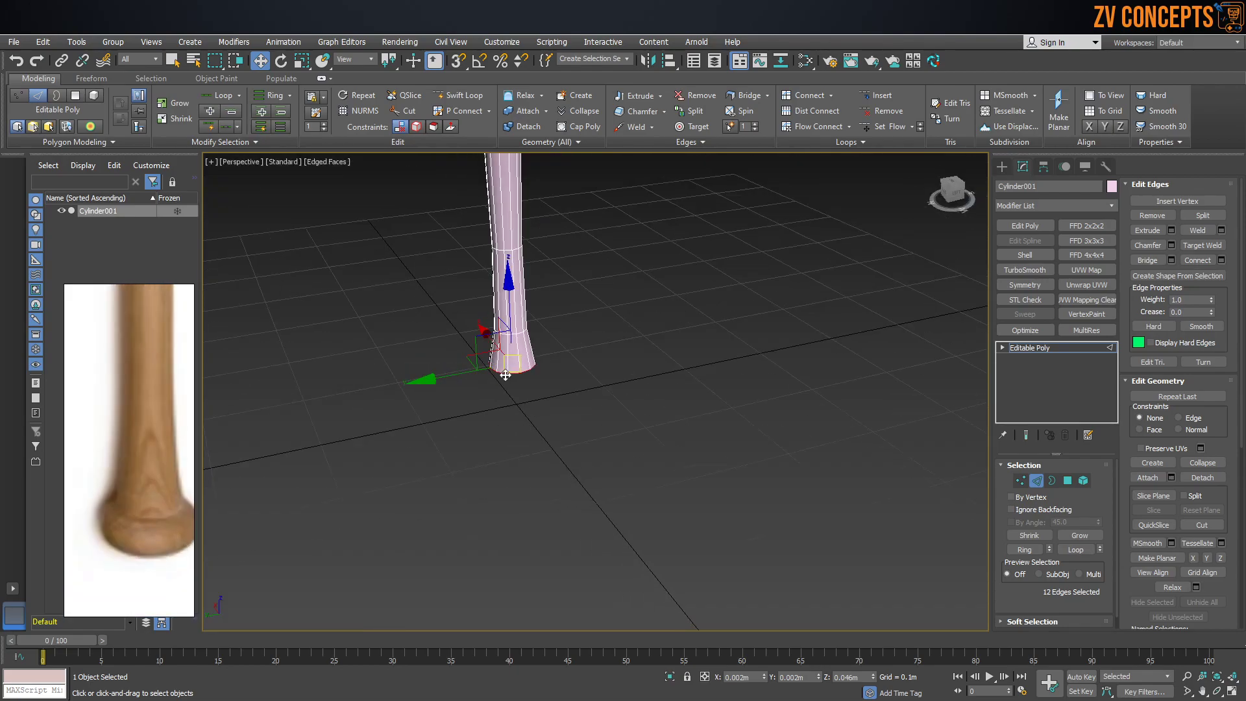
key("r")
scroll(505, 376, "up", 6)
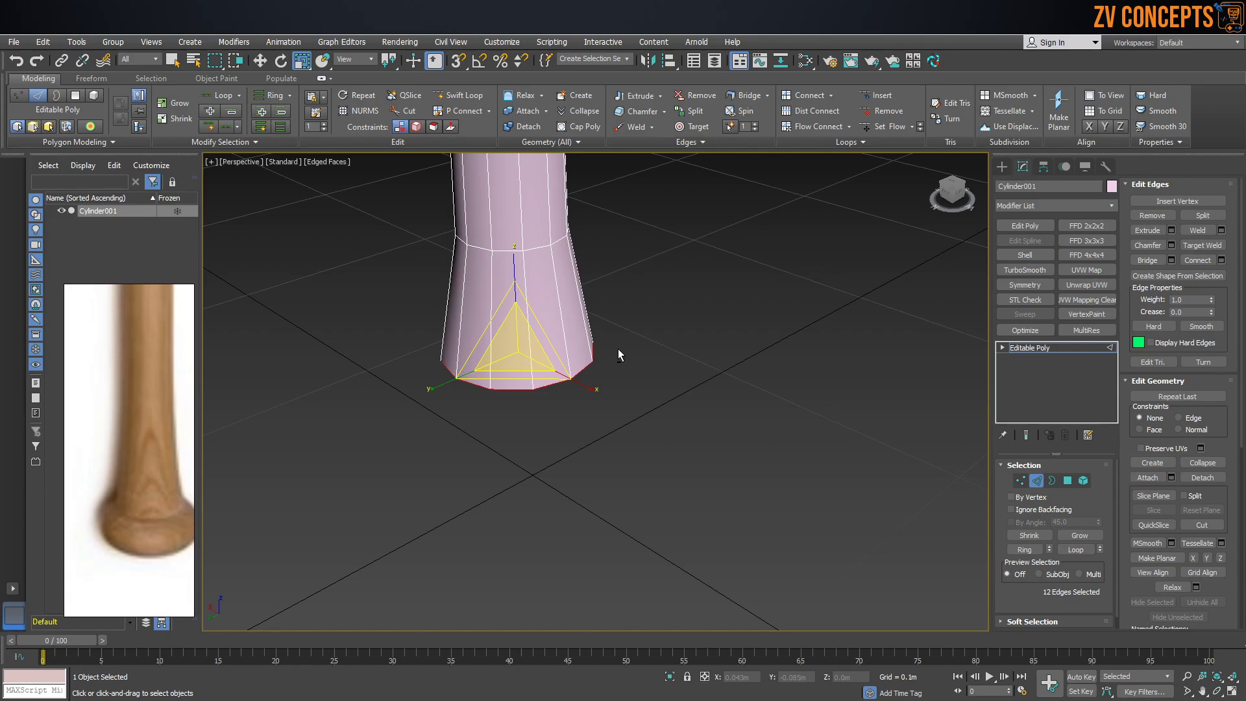
key("F8")
left_click_drag(520, 346, 514, 310)
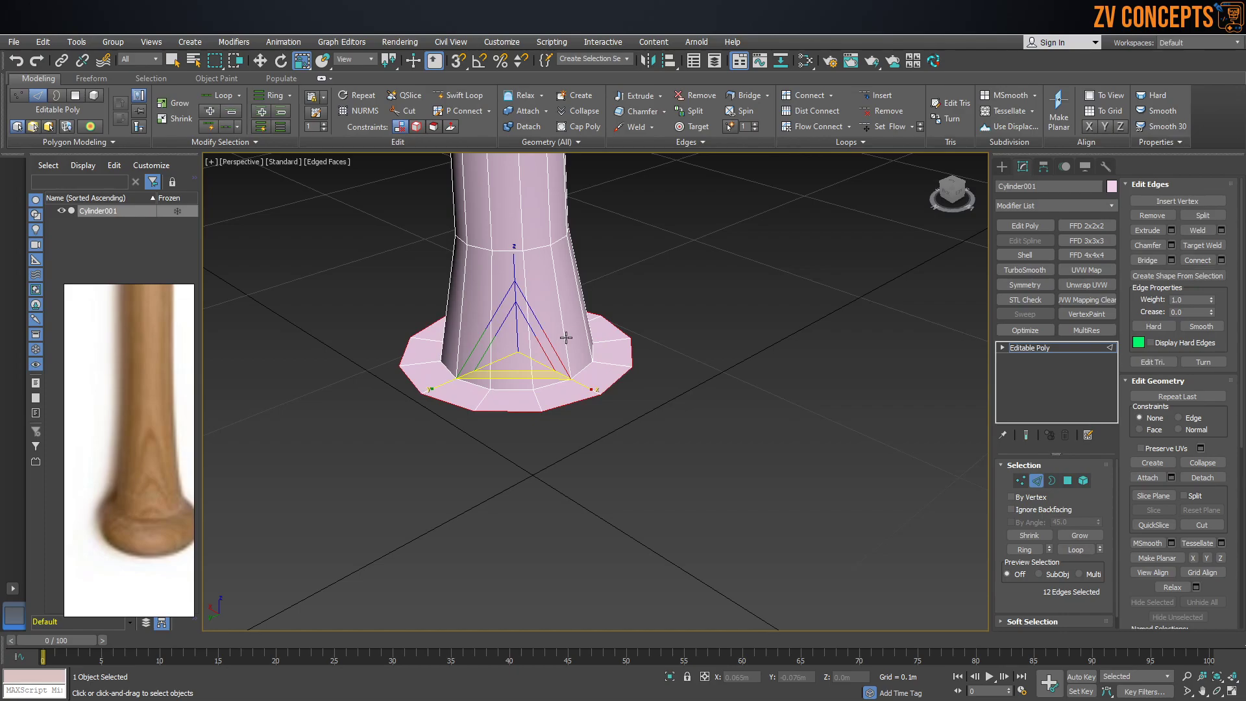
Slope the flange slightly downward and extend its outer border down to Z about 0.024 m as the knob's side wall
key("f")
key("w")
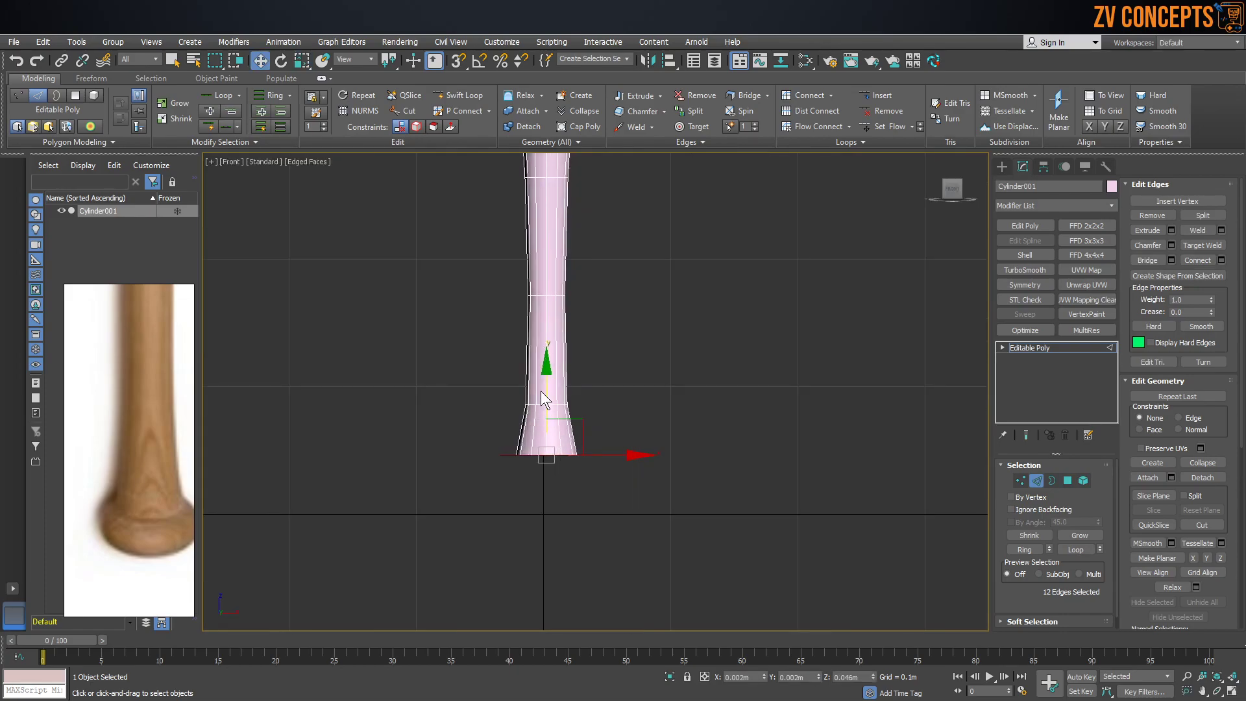
left_click_drag(545, 388, 548, 407, "shift")
scroll(544, 448, "up", 3)
scroll(526, 460, "up", 3)
left_click(527, 460)
double_click(496, 456)
left_click_drag(568, 394, 587, 508)
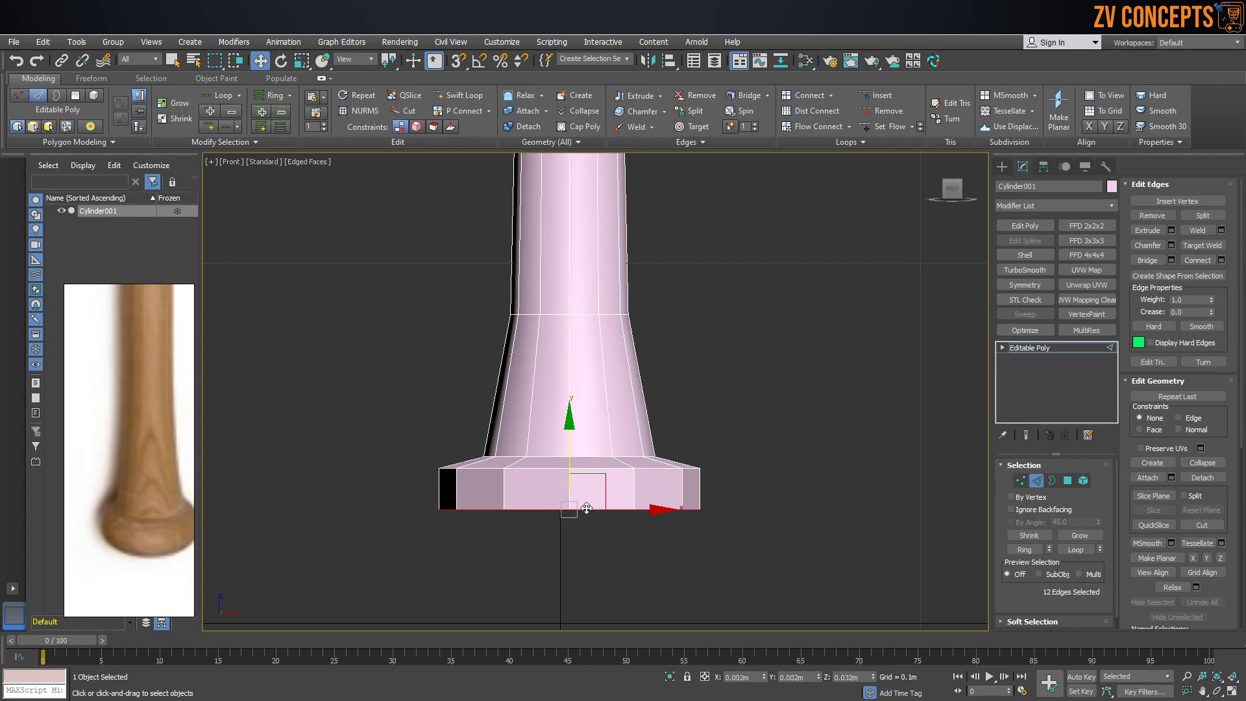
left_click_drag(574, 454, 574, 481)
scroll(575, 481, "down", 2)
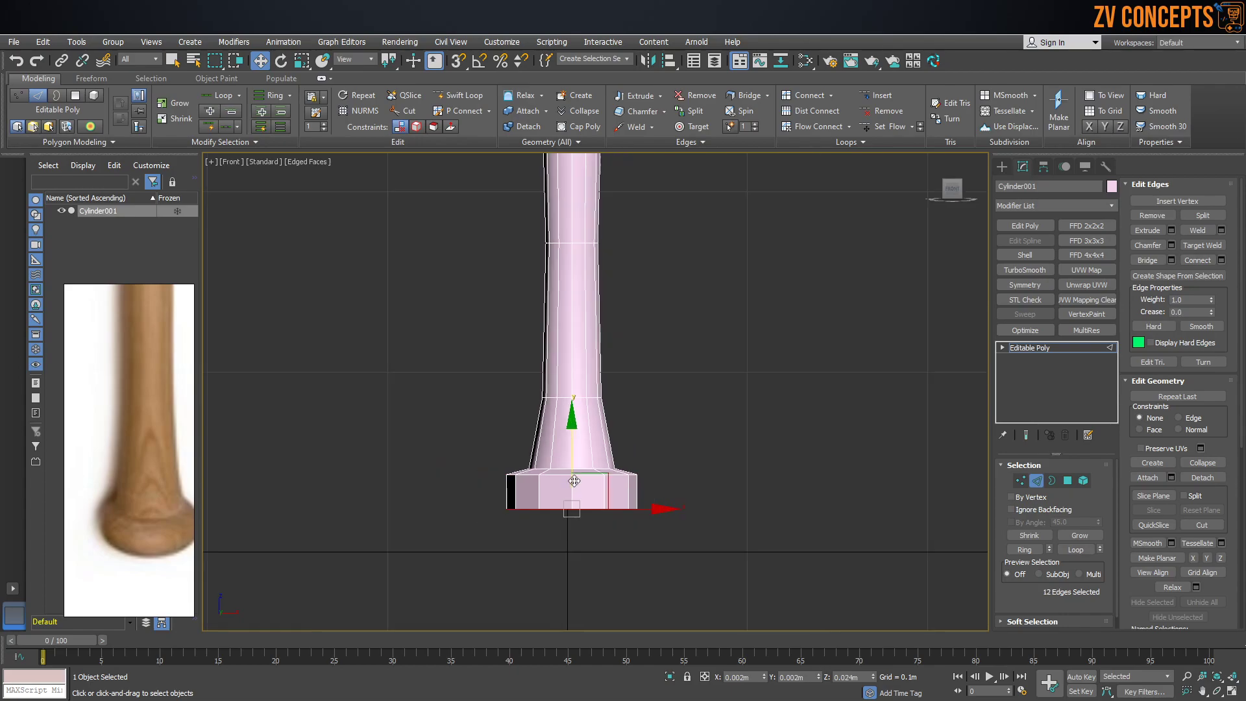
Extend the knob's bottom border inward in the horizontal plane to form an underside ring around a central hole
middle_click_drag(586, 516, 573, 437, "alt")
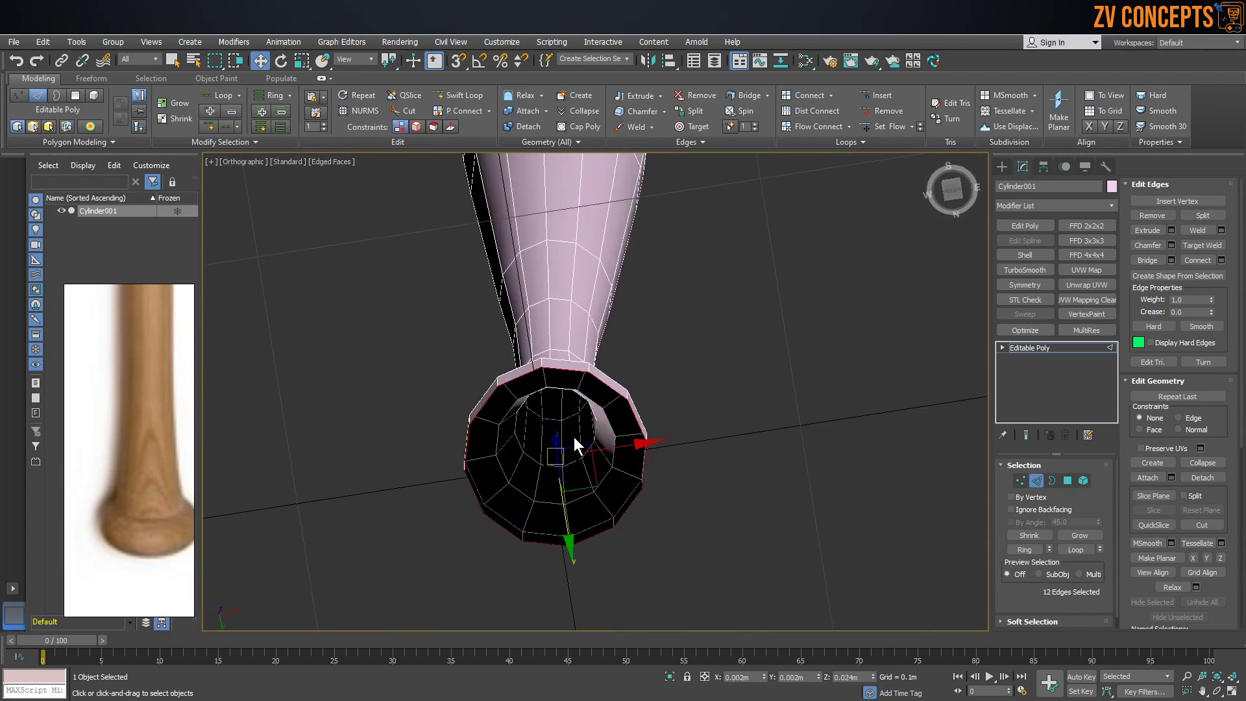
key("r")
left_click_drag(562, 442, 578, 530)
middle_click_drag(564, 407, 580, 531, "alt")
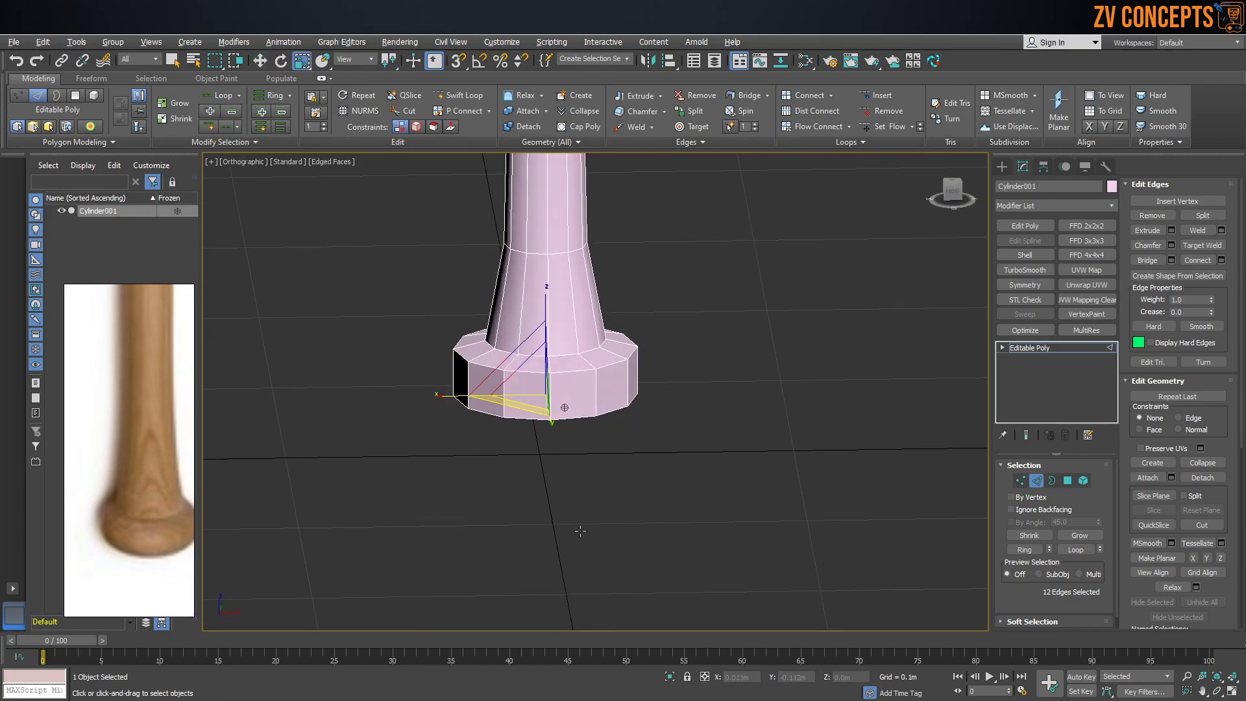
scroll(586, 419, "up", 5)
scroll(140, 534, "up", 2)
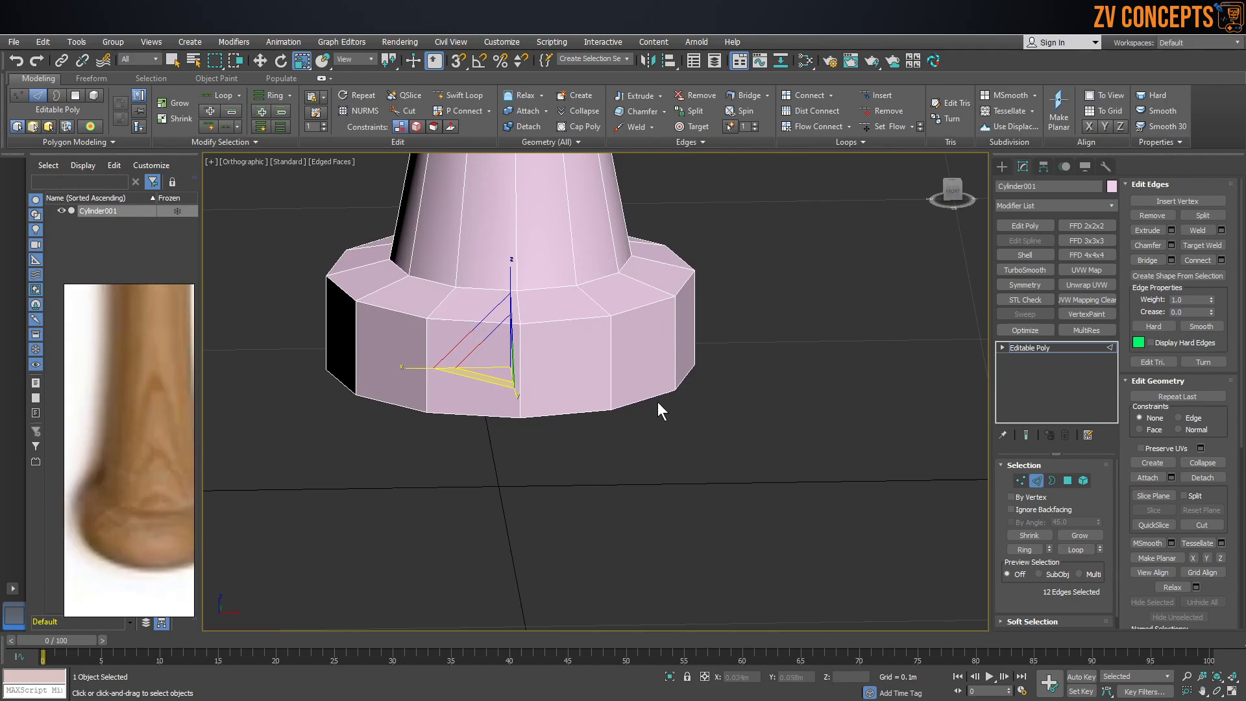
left_click(613, 366)
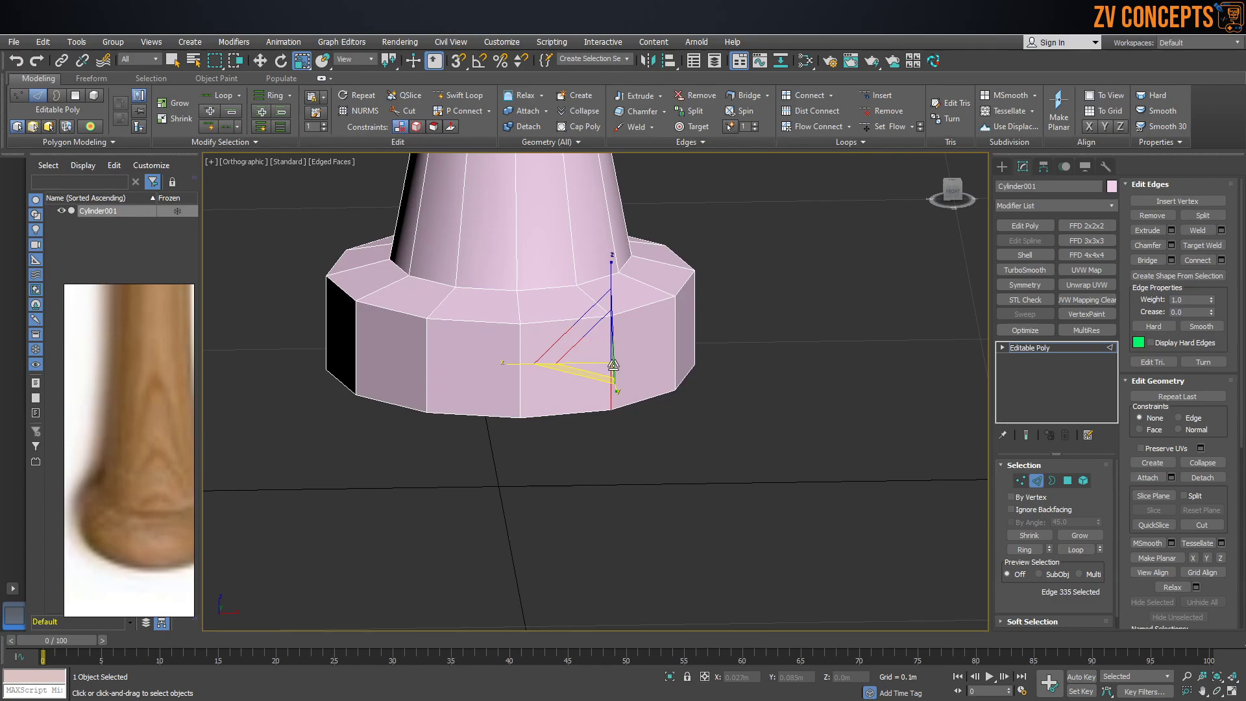
key("p")
middle_click_drag(544, 466, 538, 450, "alt")
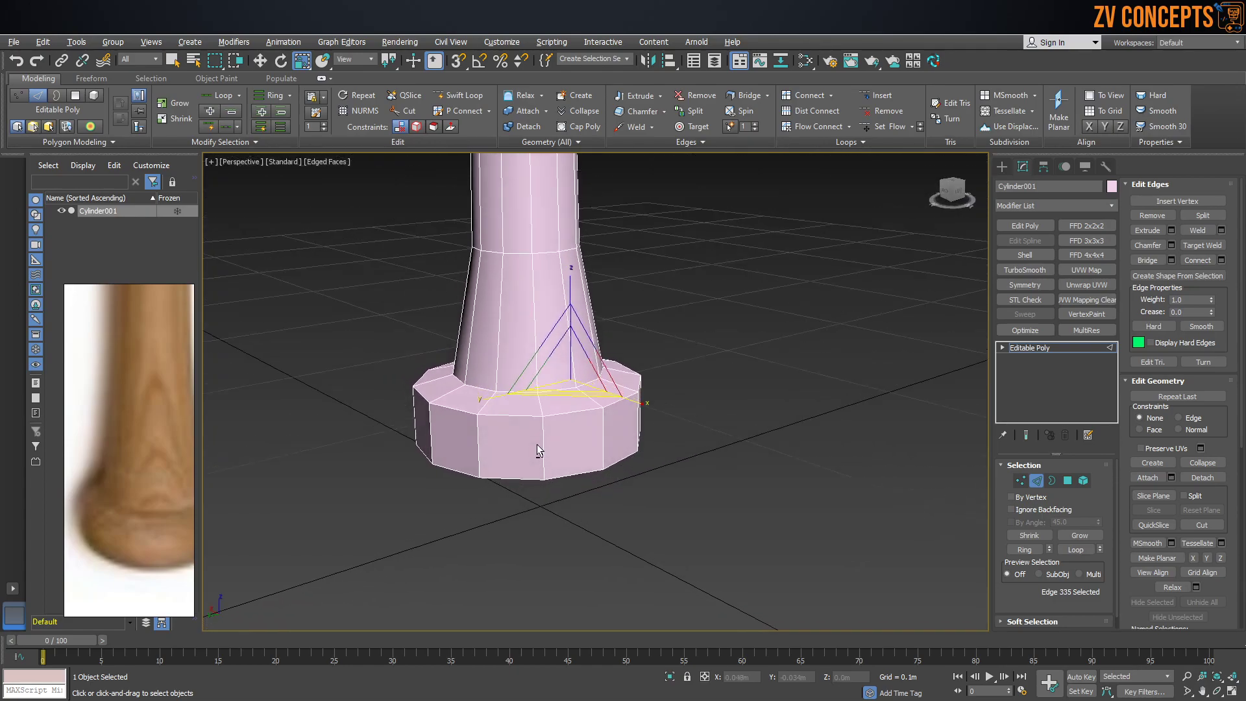
left_click(602, 447, "ctrl")
left_click(540, 447, "ctrl")
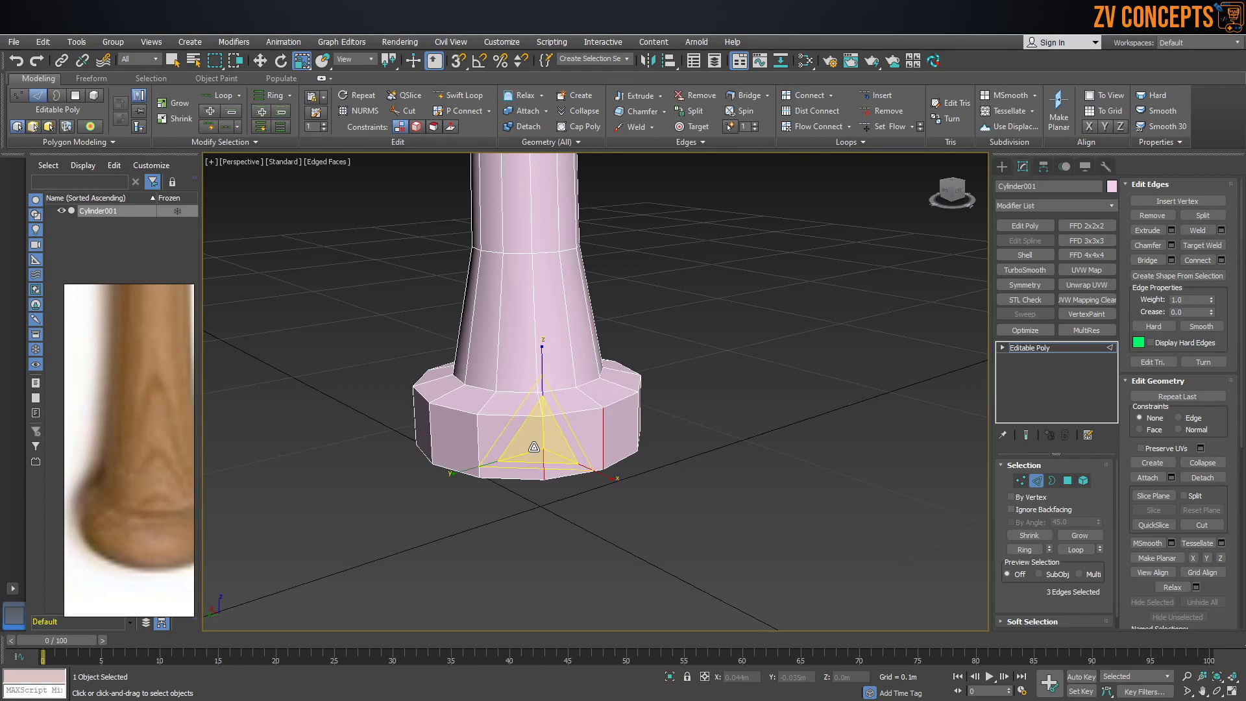
left_click(479, 446, "ctrl")
middle_click_drag(620, 439, 557, 432, "alt")
left_click(840, 396)
Connect the ring of vertical edges on the knob's side with a middle loop and scale it outward
left_click(666, 436)
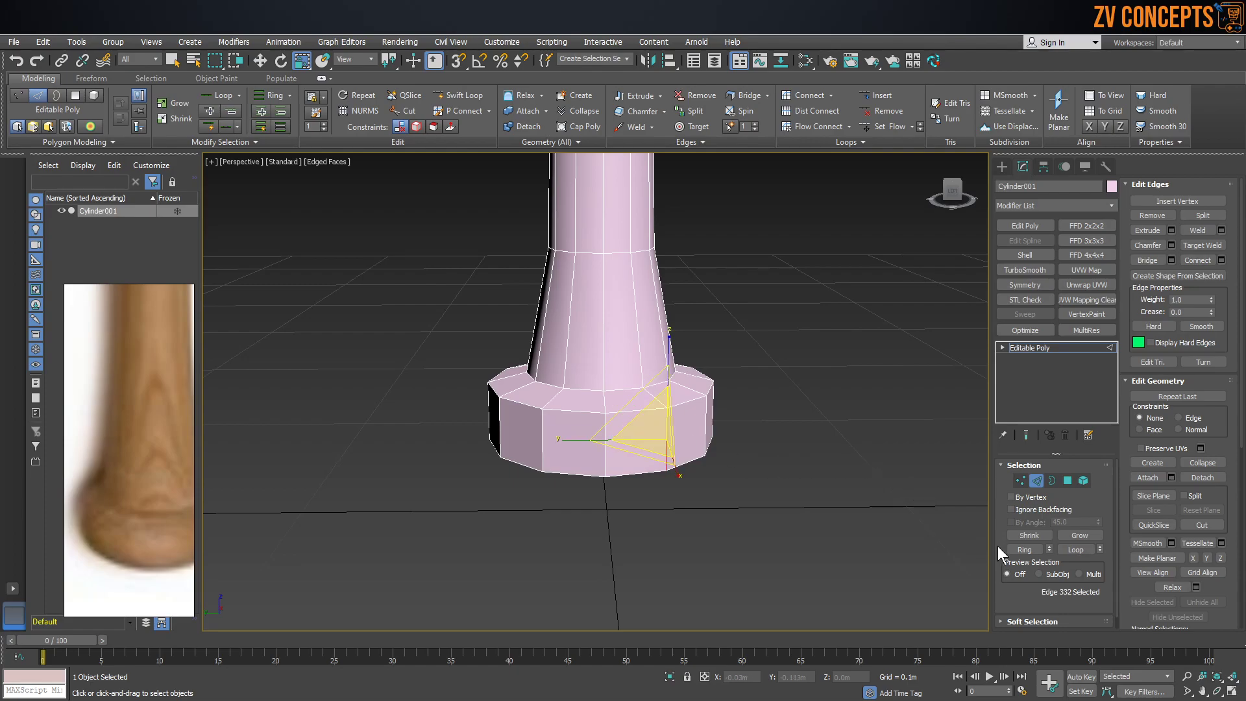
left_click(1015, 551)
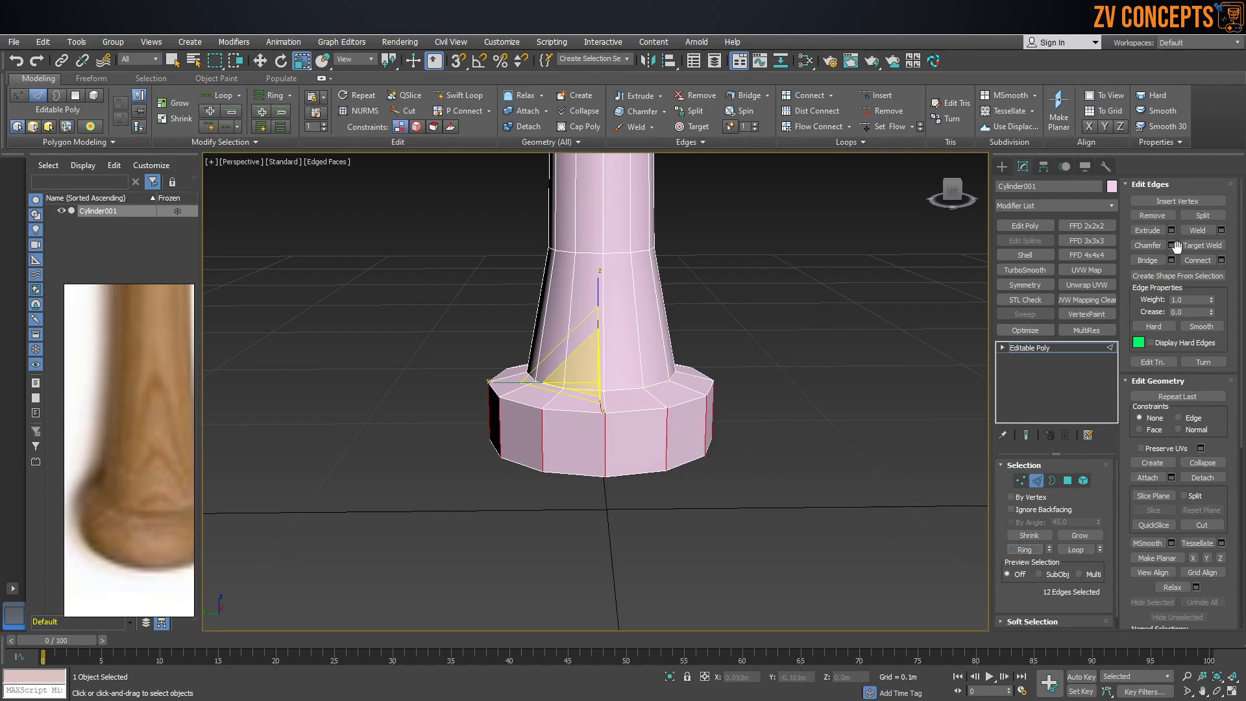
left_click(1194, 260)
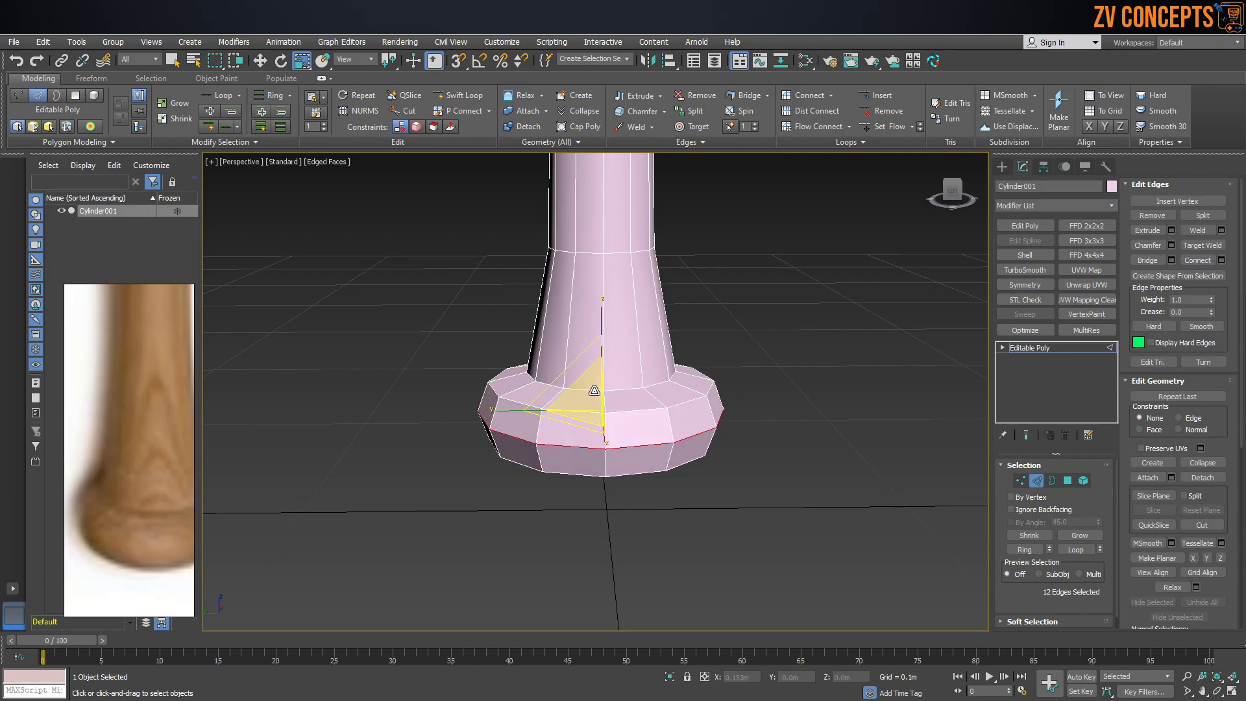
Inspect the knob's rounded side and its open underside from several angles
scroll(593, 422, "down", 5)
scroll(608, 457, "down", 5)
middle_click_drag(607, 456, 598, 440, "alt")
scroll(597, 441, "up", 8)
scroll(627, 497, "down", 5)
middle_click_drag(627, 498, 631, 508, "alt")
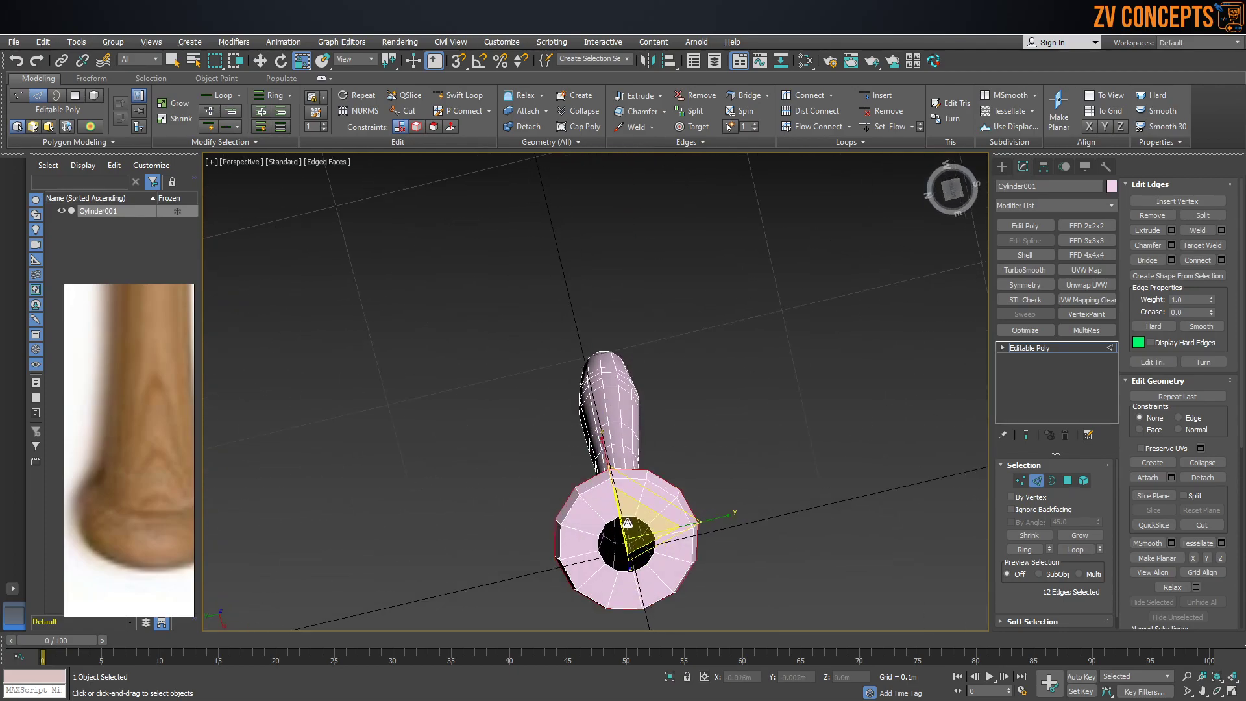
Examine the hole in the knob's underside and the bat's hollow interior from below
scroll(632, 507, "up", 5)
scroll(630, 507, "down", 5)
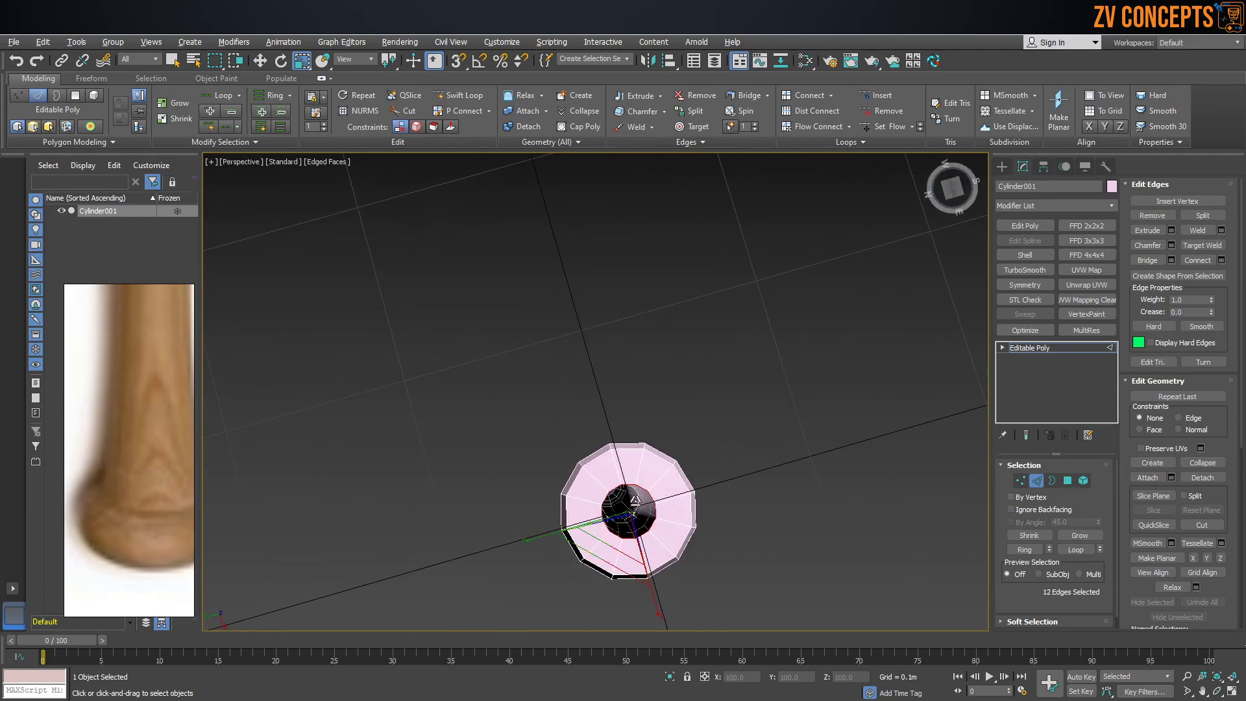
scroll(610, 506, "down", 3)
scroll(609, 507, "up", 8)
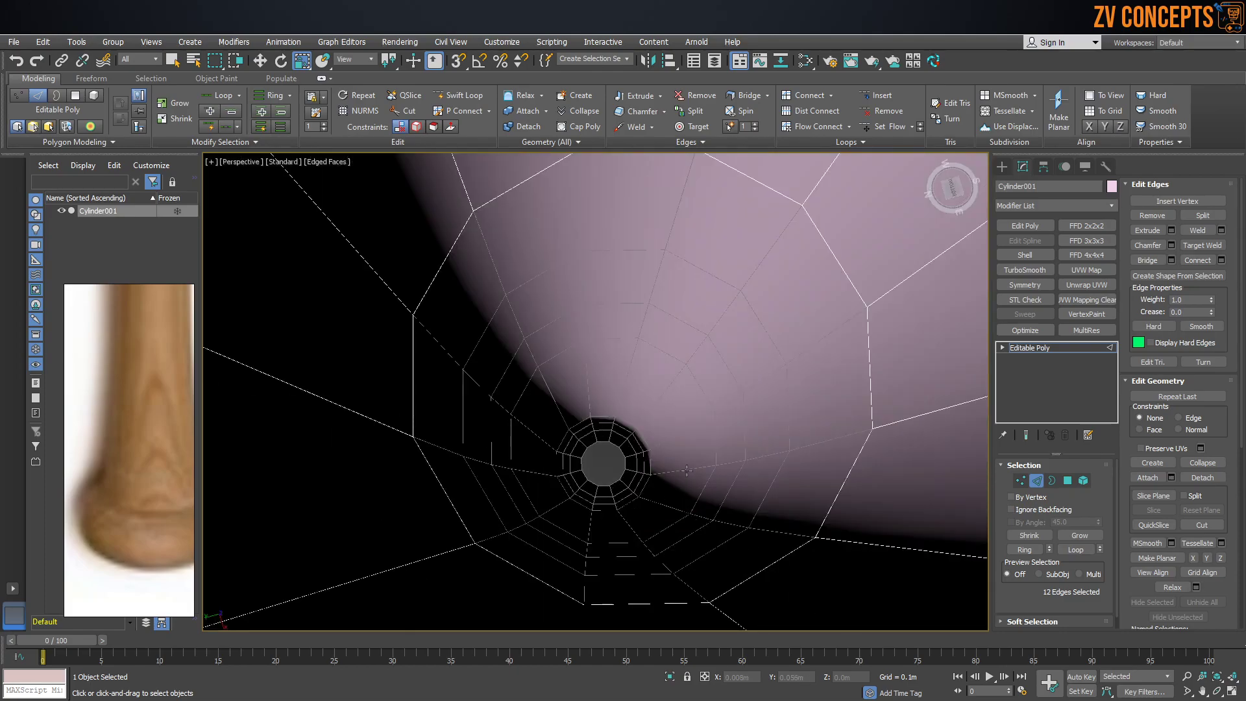
scroll(686, 468, "down", 2)
scroll(685, 469, "down", 6)
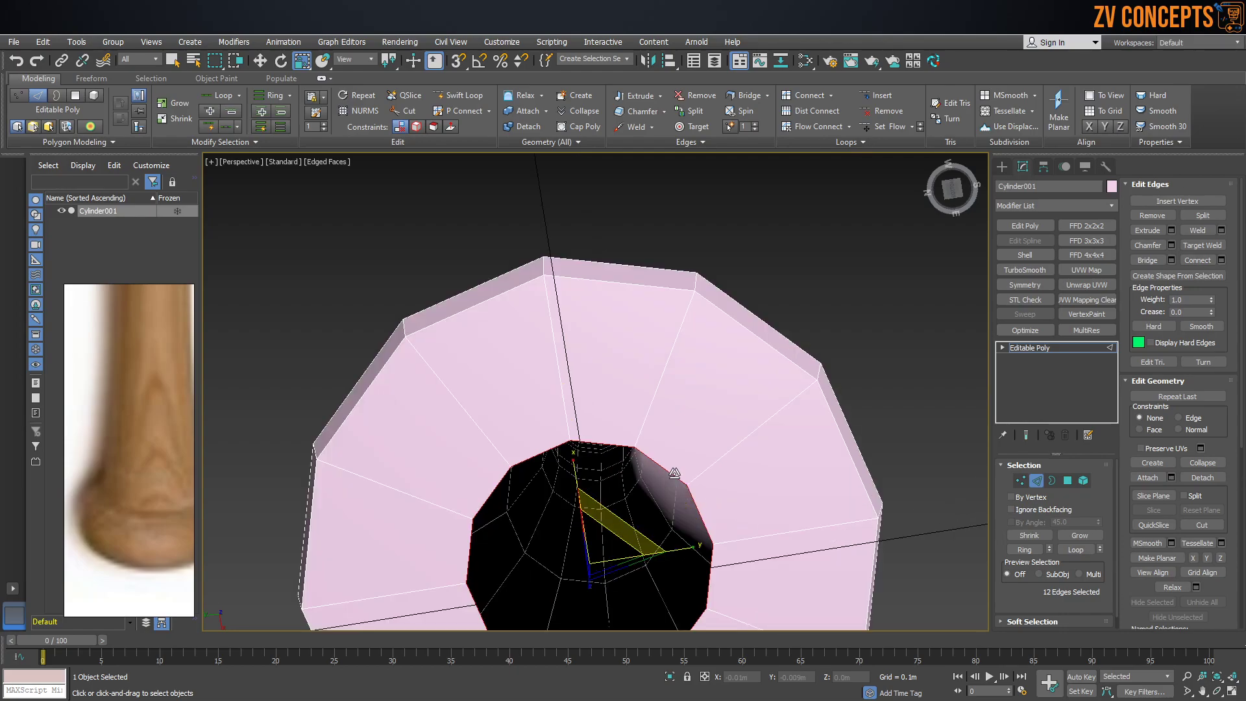
scroll(675, 484, "up", 4)
middle_click_drag(633, 314, 633, 305, "alt")
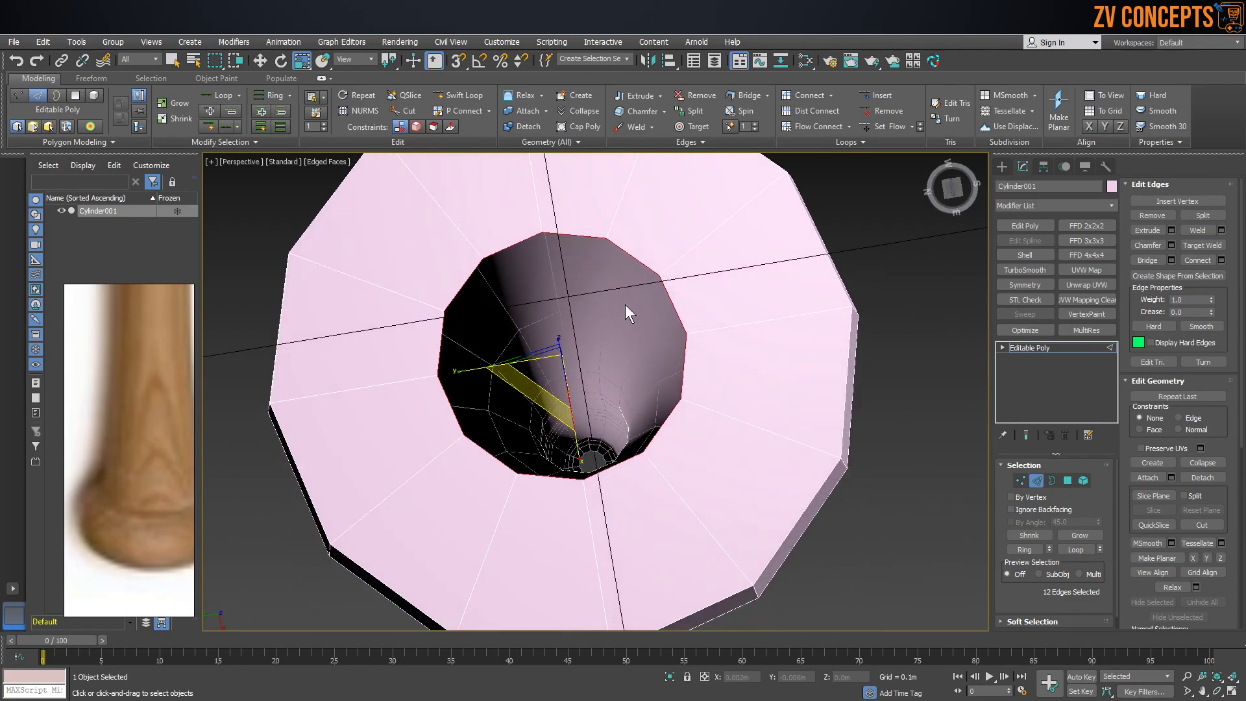
left_click(573, 234, "alt")
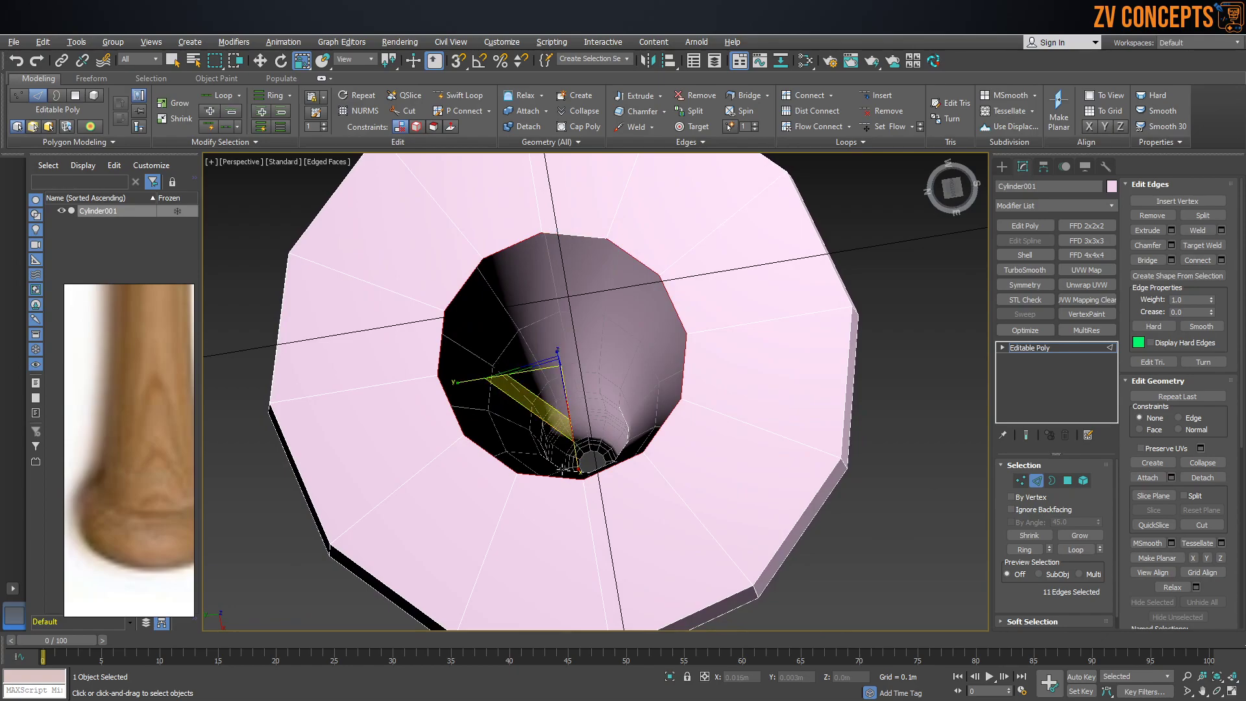
left_click(552, 479, "alt")
middle_click_drag(598, 342, 632, 359, "alt")
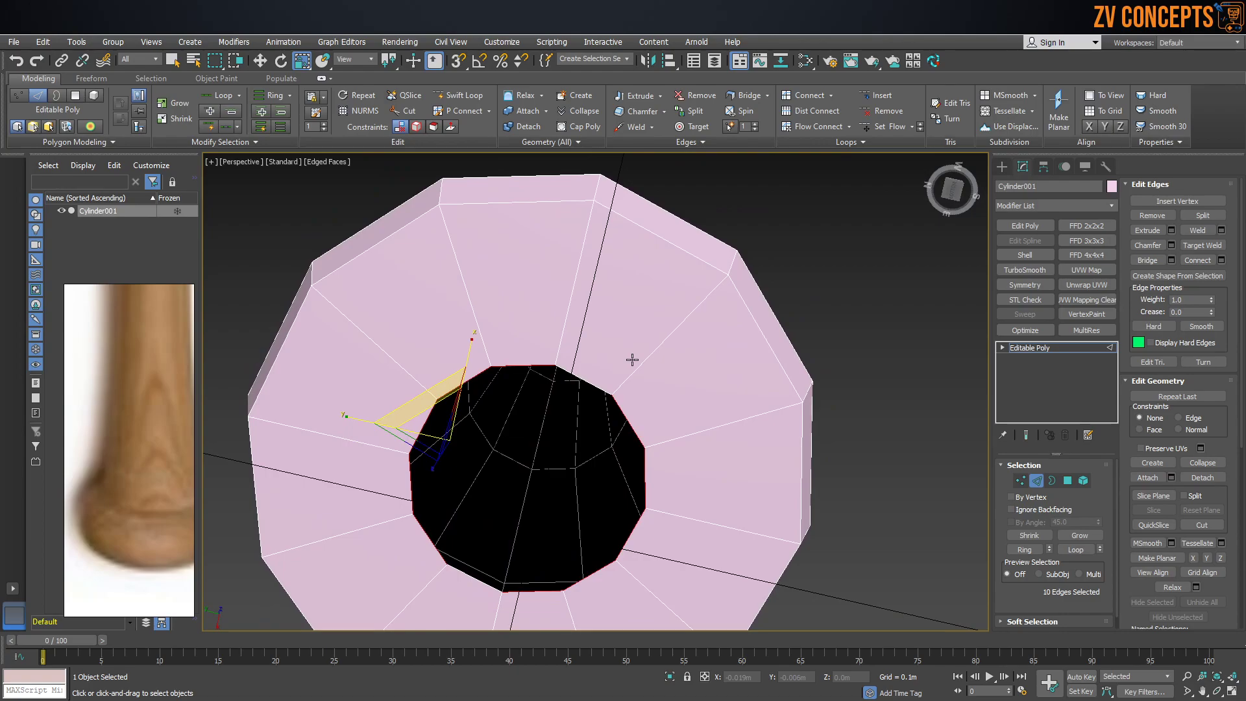
double_click(588, 382)
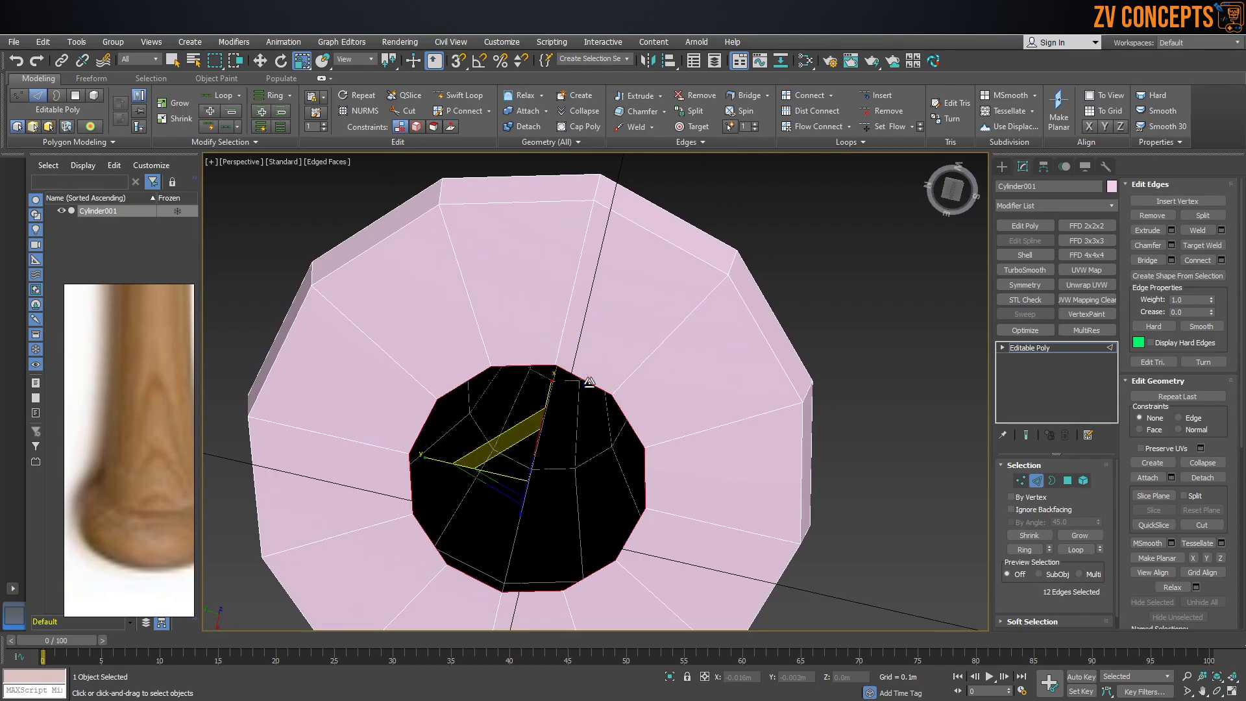
Exclude two opposite edges from the selected border of the knob's underside hole and bridge the remaining ten edges to close it
middle_click_drag(592, 382, 646, 445, "alt")
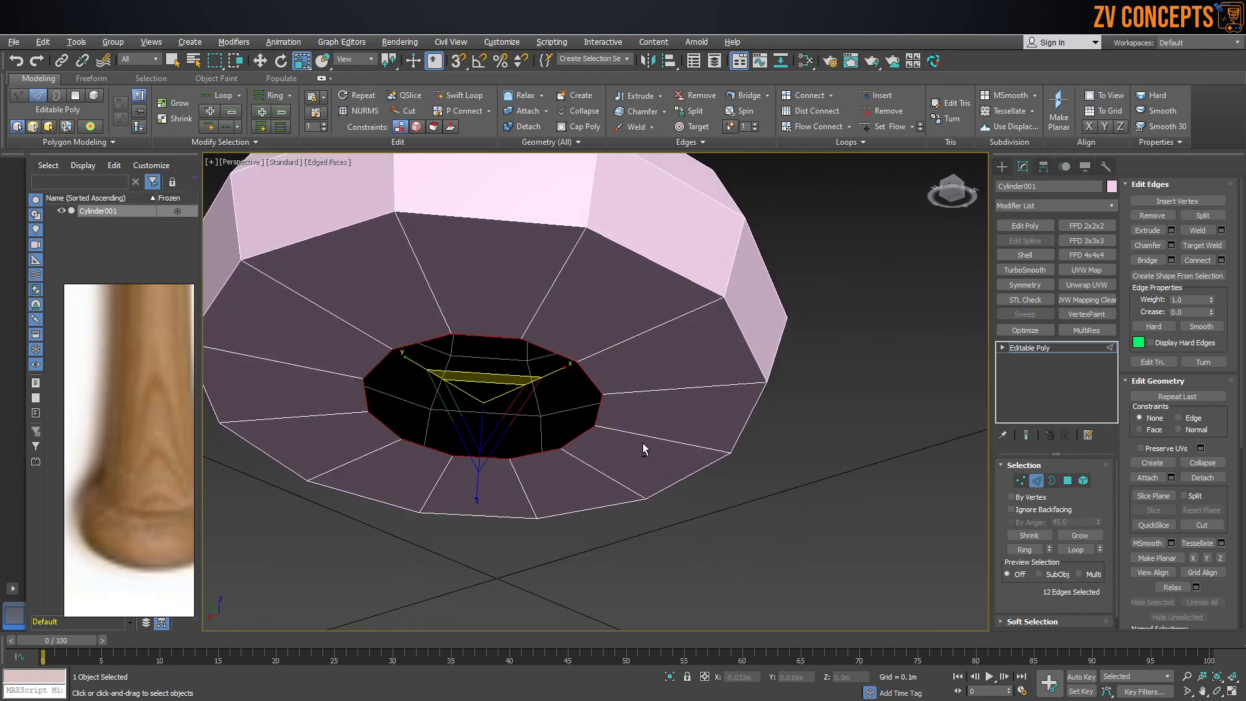
left_click(592, 382, "alt")
left_click(385, 424, "alt")
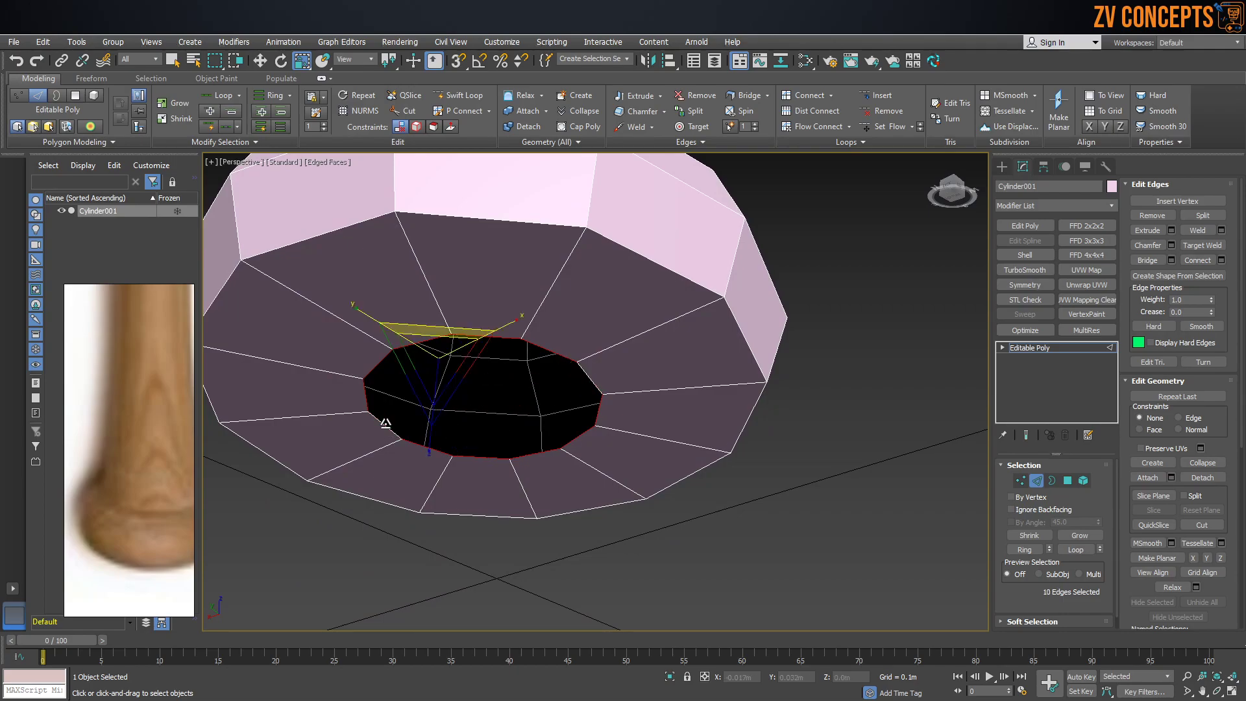
left_click(1145, 263)
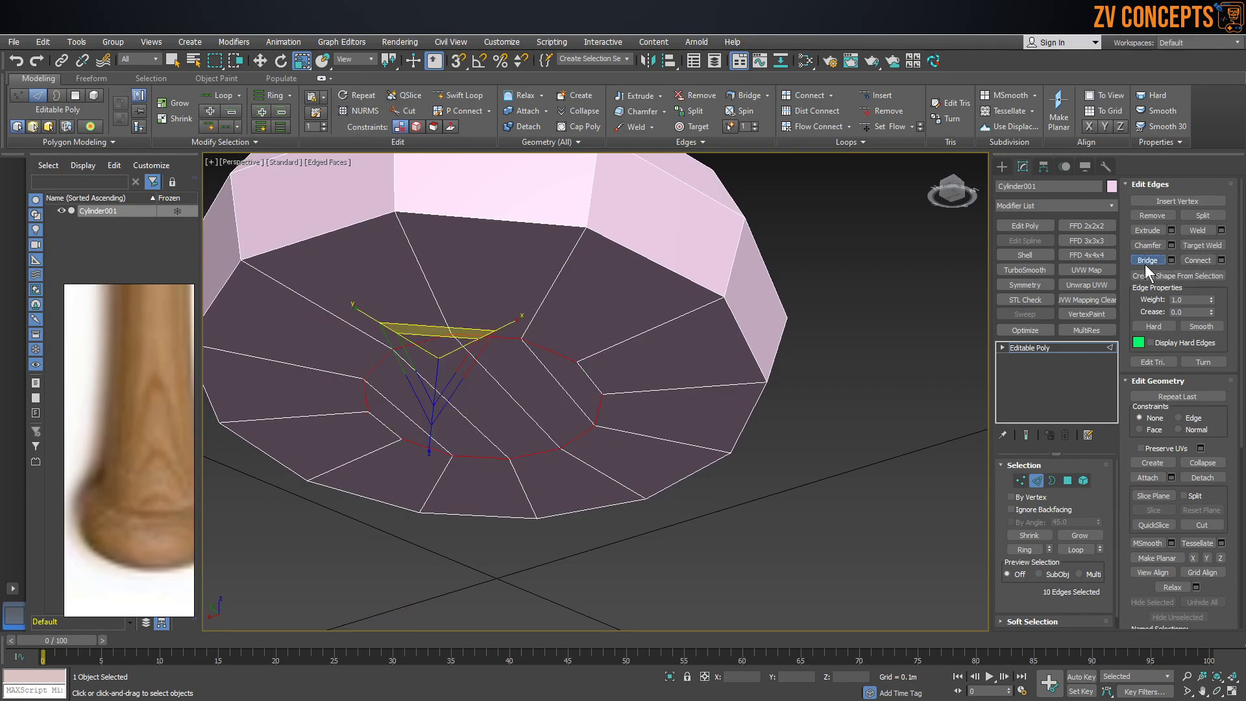
Select the inner border loop at the barrel end, leave out two opposite edges and bridge the rest to cap the opening
scroll(367, 505, "down", 15)
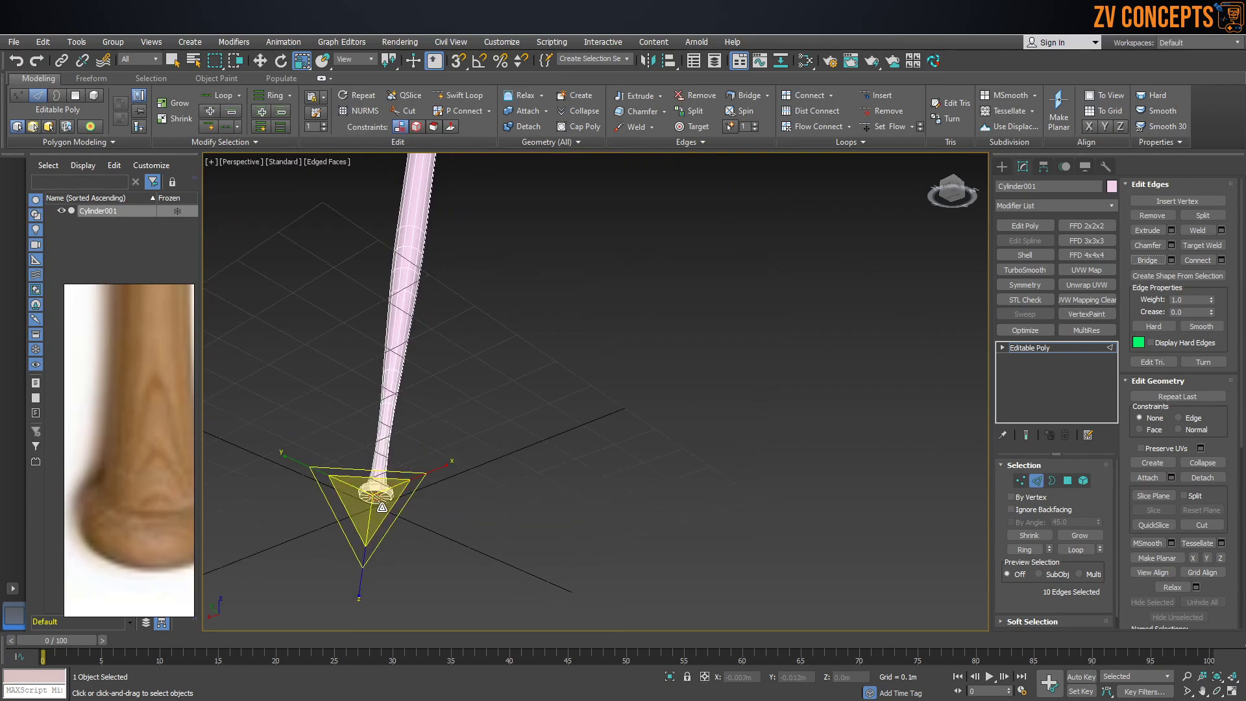
middle_click_drag(376, 494, 406, 421, "alt")
scroll(381, 383, "up", 8)
middle_click_drag(355, 325, 524, 468)
scroll(664, 478, "up", 2)
scroll(664, 476, "down", 6)
double_click(694, 500)
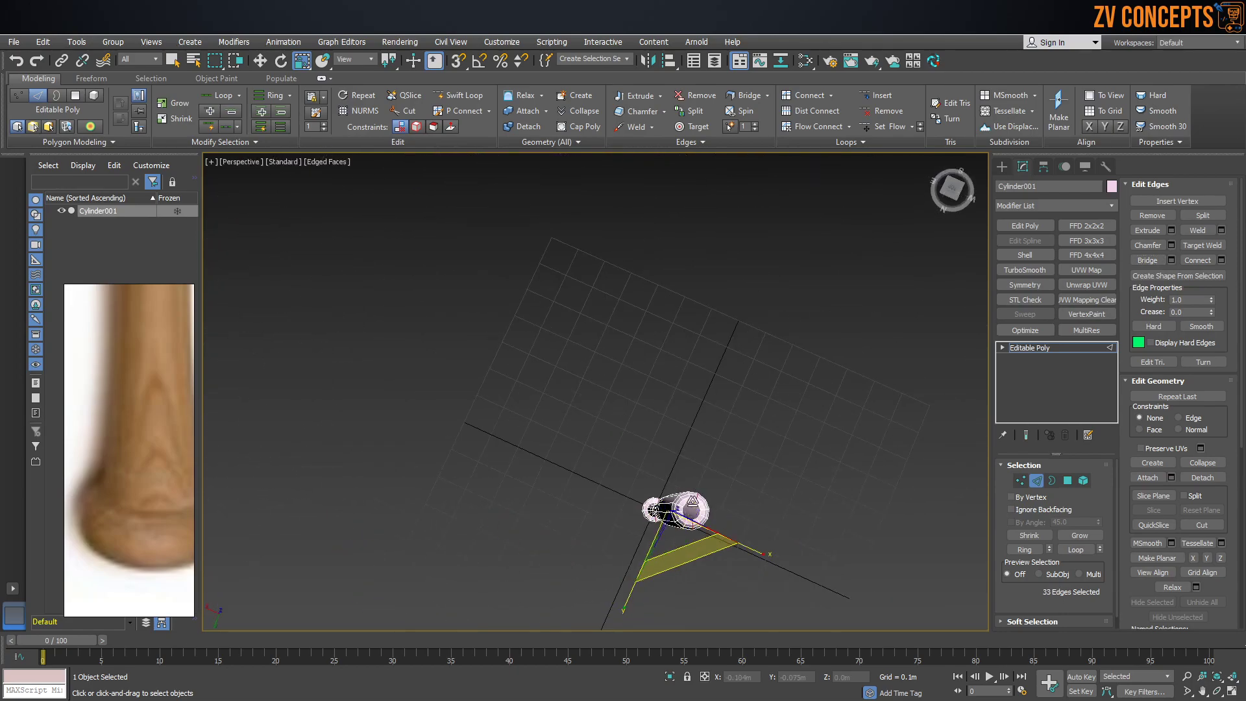
key("z")
scroll(609, 407, "down", 6)
scroll(596, 415, "up", 10)
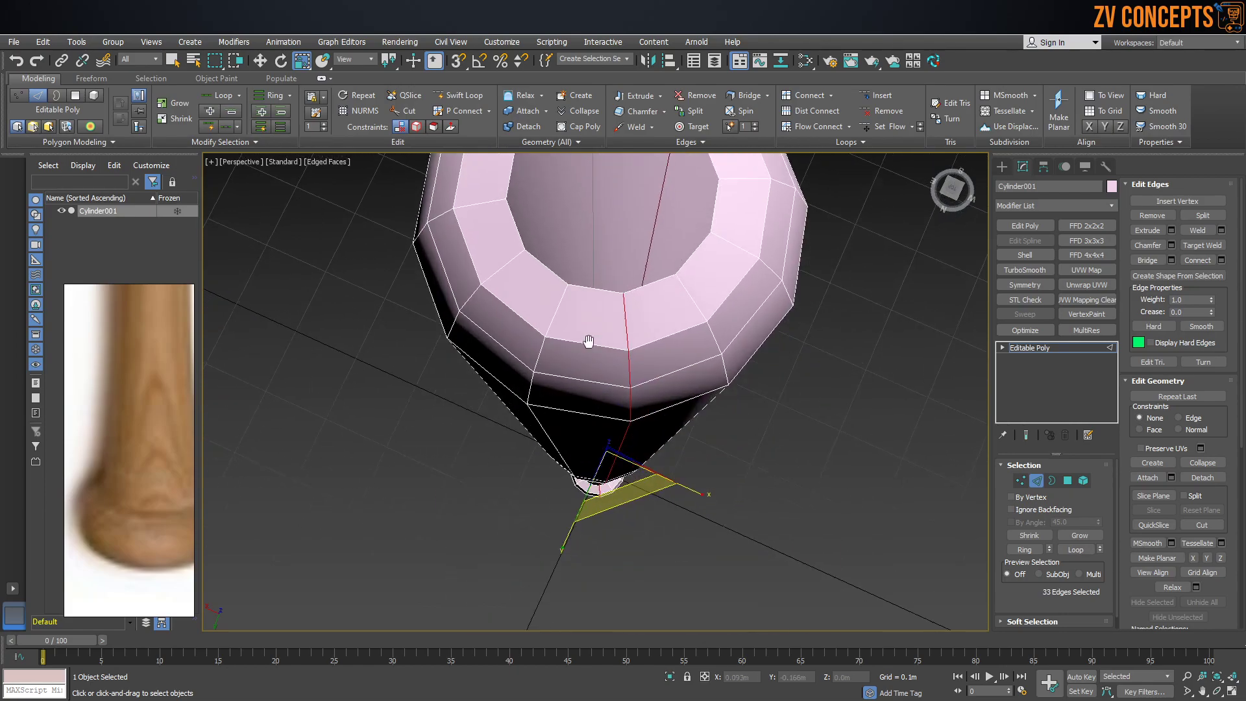
double_click(648, 165)
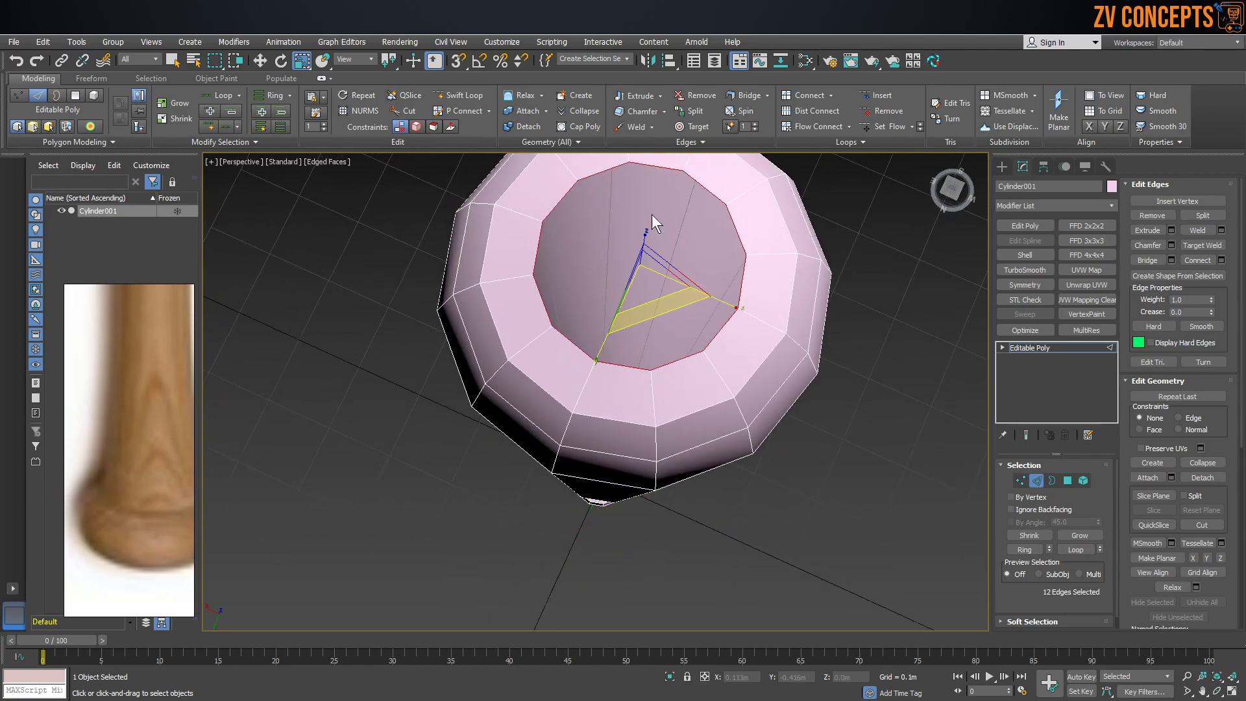
left_click(661, 166, "alt")
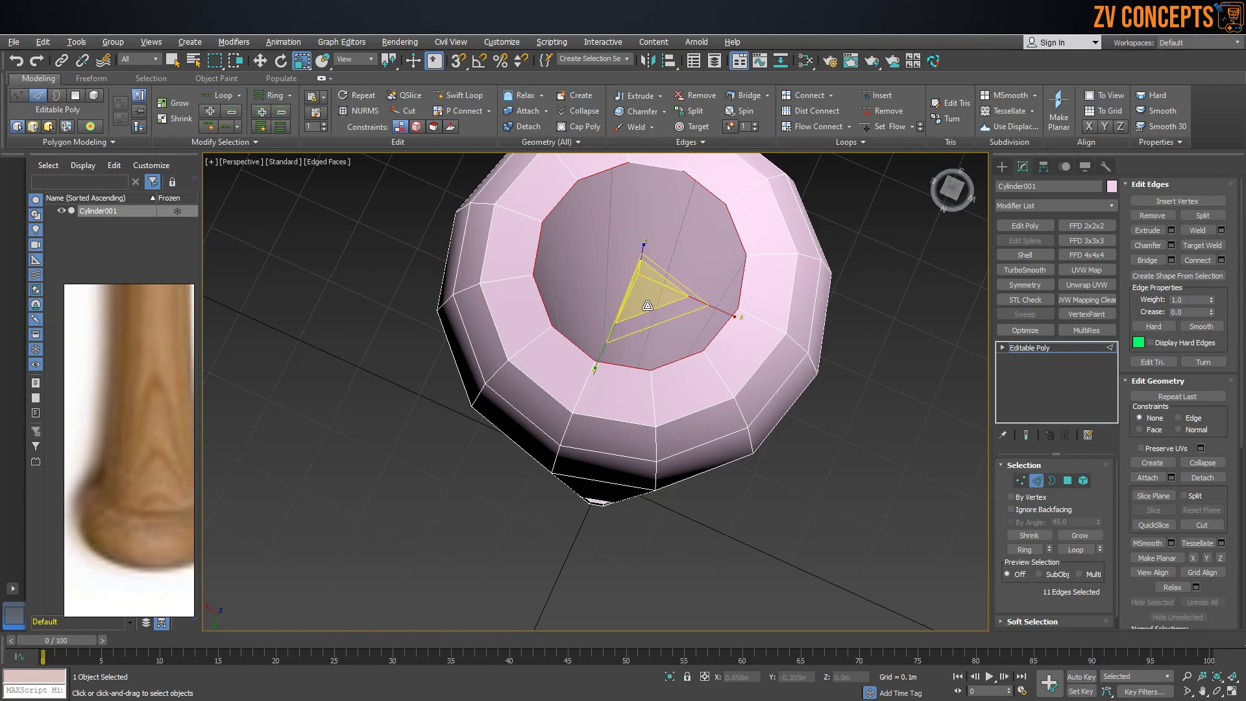
left_click(623, 365, "alt")
left_click(1136, 260)
Deselect the bat and turn off the edged-faces display in the perspective view
scroll(605, 425, "down", 7)
middle_click_drag(604, 426, 603, 327, "alt")
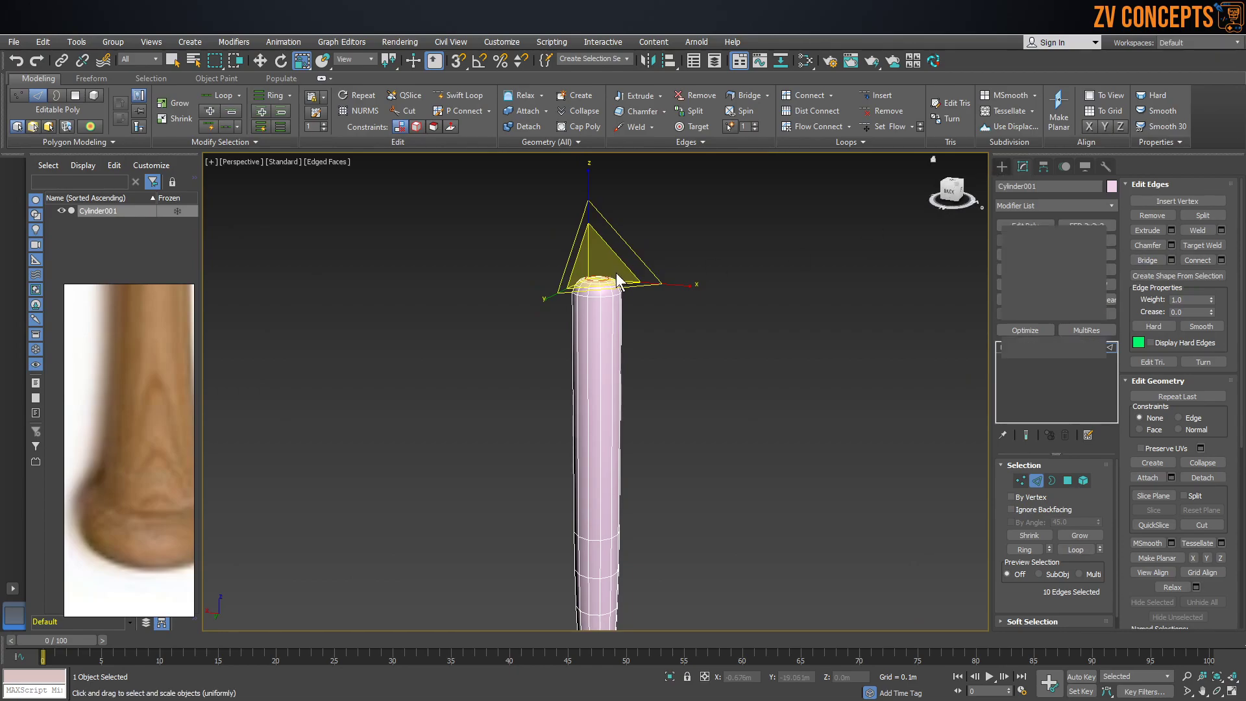
left_click(723, 297)
key("F4")
Inspect the bat's shading along its length, checking the faceted knob and the rounded barrel end
scroll(565, 249, "down", 5)
scroll(574, 392, "up", 4)
middle_click_drag(579, 417, 621, 399, "alt")
middle_click_drag(599, 440, 590, 328)
scroll(556, 429, "up", 4)
scroll(558, 450, "down", 4)
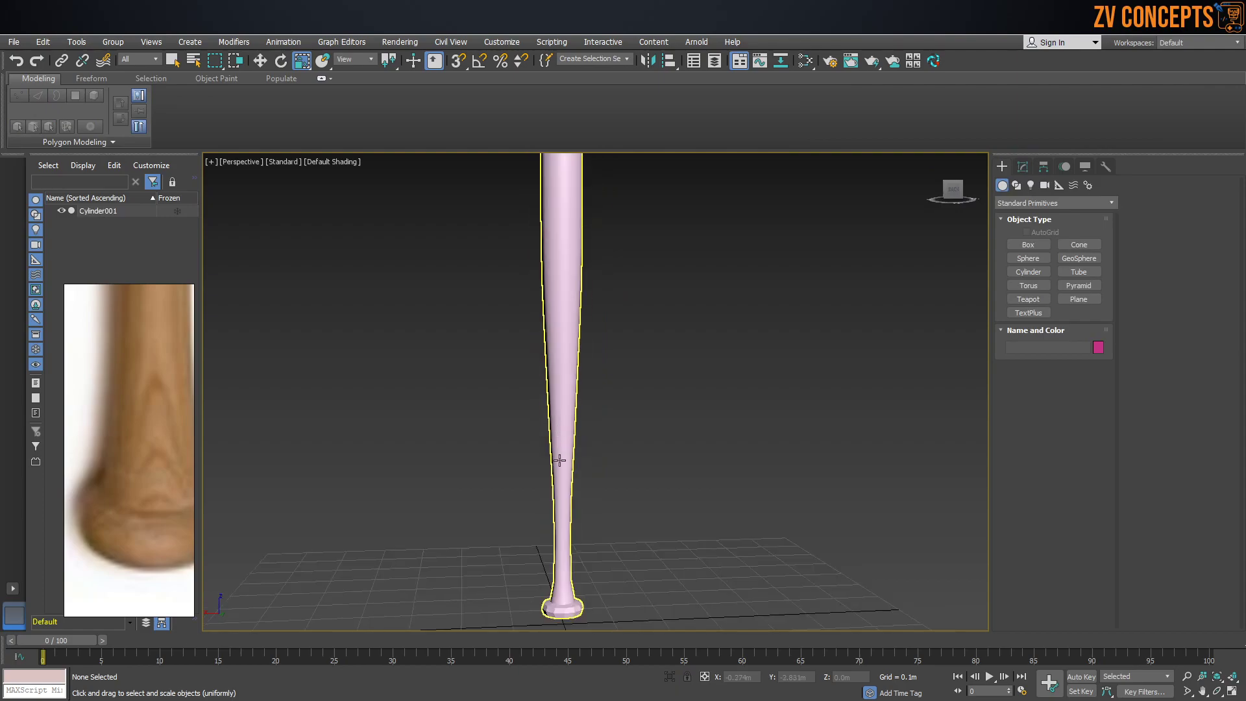
middle_click_drag(558, 449, 565, 501, "alt")
scroll(570, 528, "up", 8)
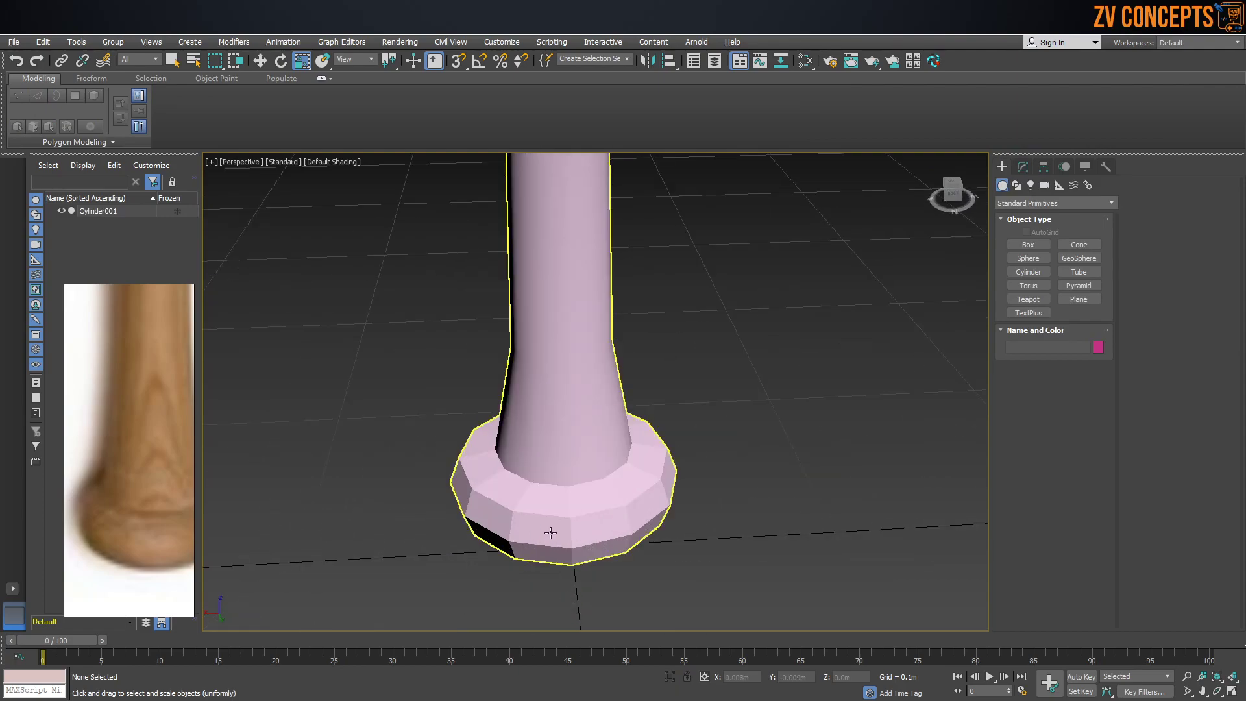
scroll(551, 533, "down", 2)
scroll(551, 533, "down", 3)
middle_click_drag(563, 517, 571, 336, "alt")
middle_click_drag(571, 336, 548, 302)
scroll(539, 280, "up", 5)
scroll(538, 279, "down", 5)
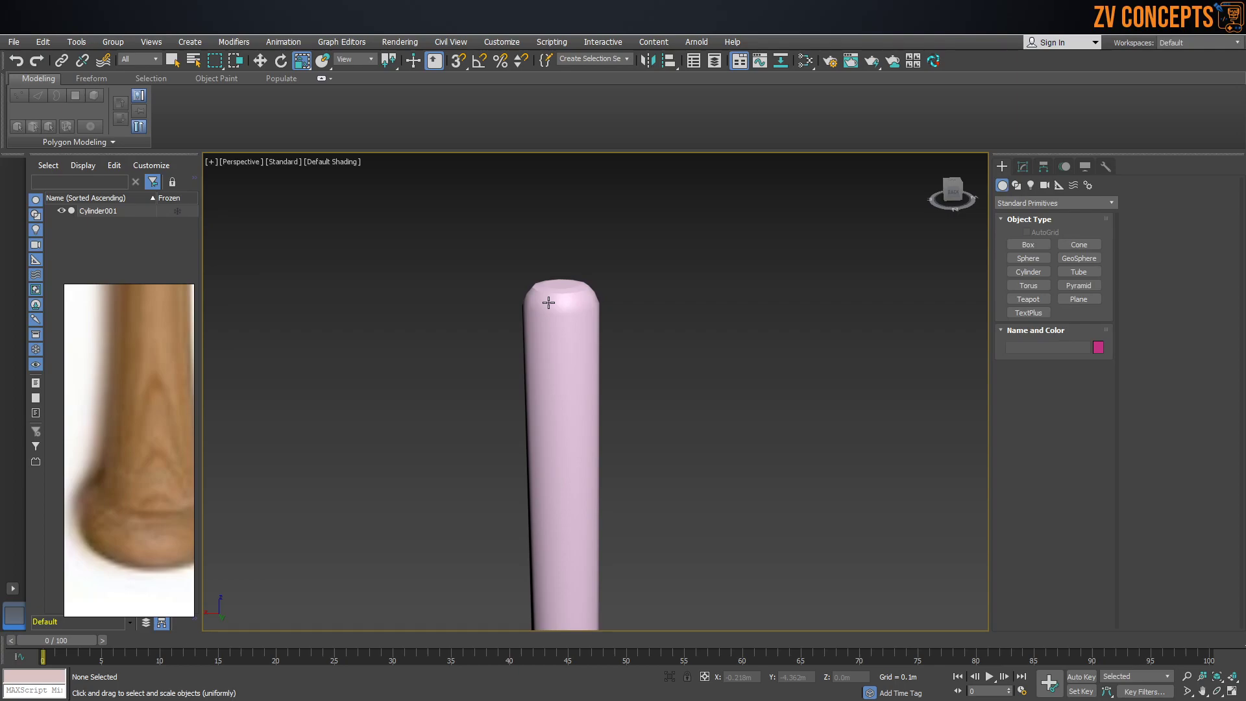
Select all polygons of the bat and apply Auto Smooth with a threshold of 45
left_click(1023, 165)
left_click(571, 318)
scroll(659, 269, "down", 8)
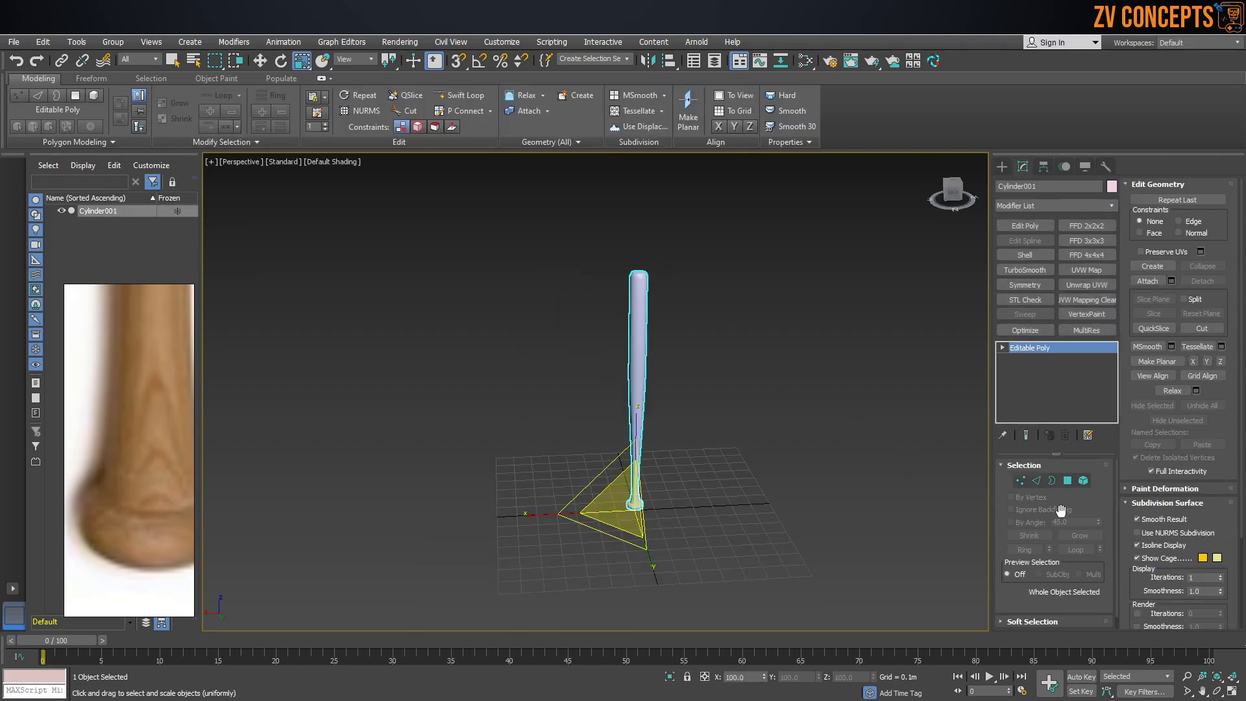
left_click(1068, 481)
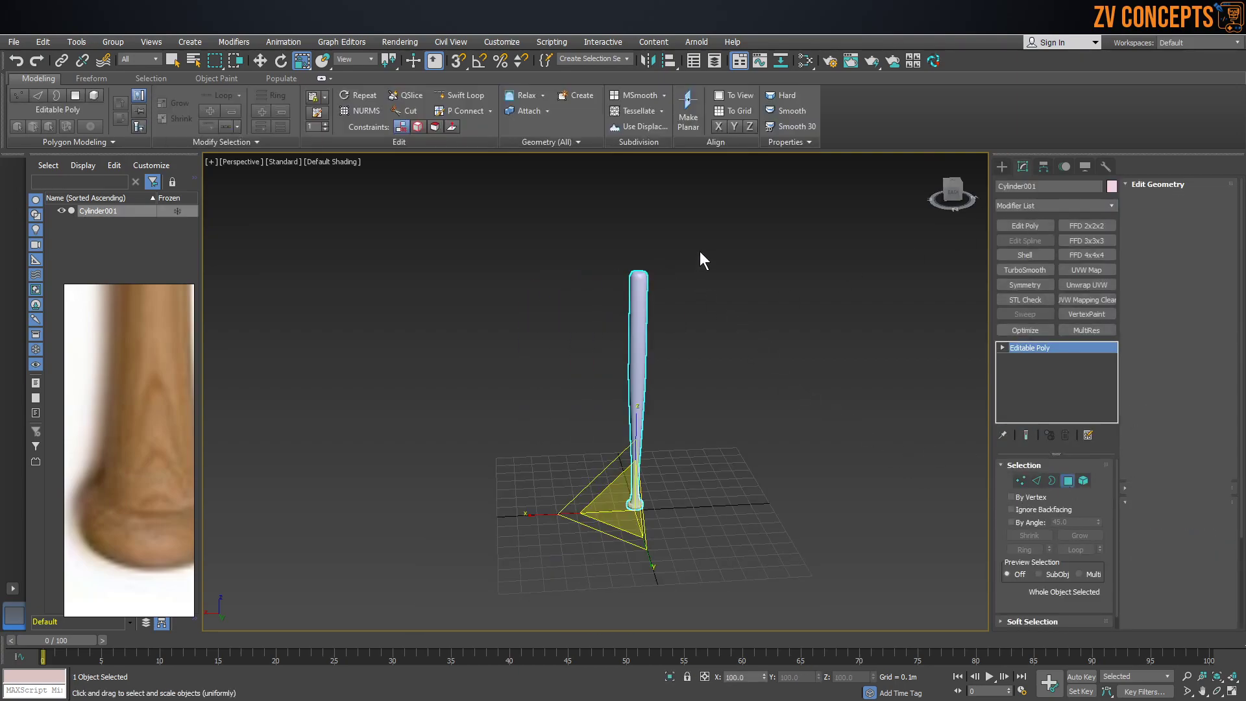
left_click_drag(808, 188, 498, 627)
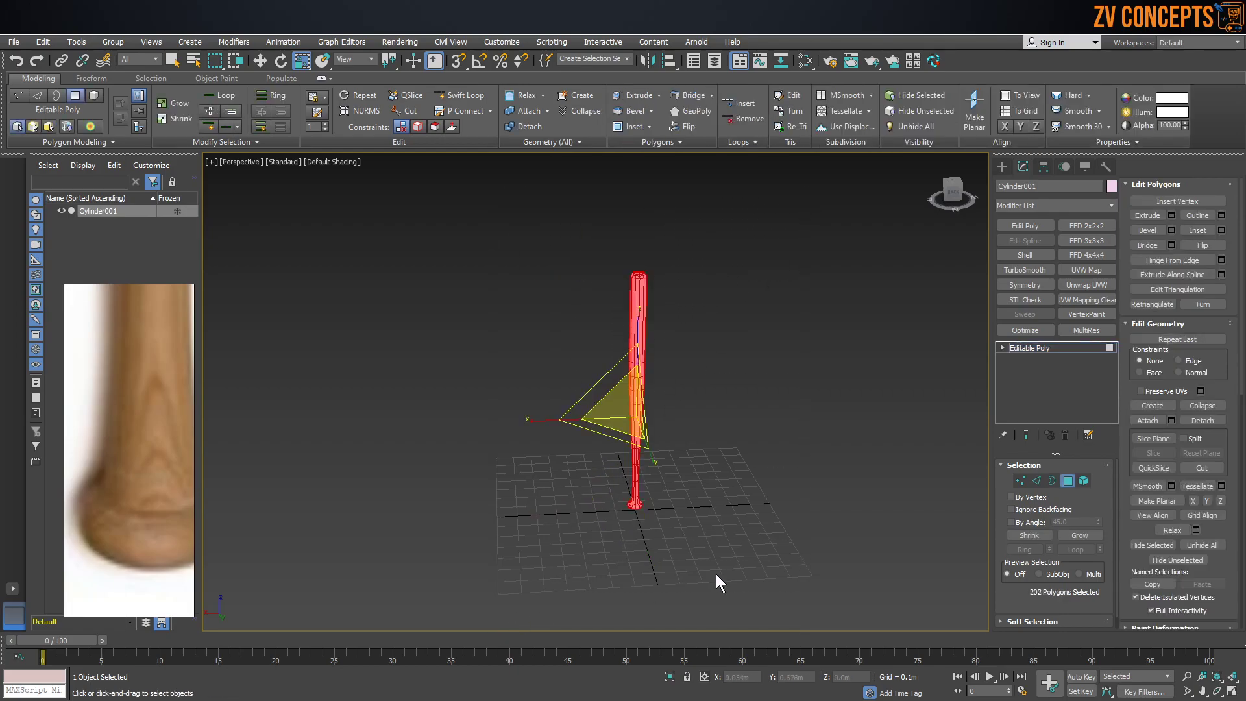
scroll(1219, 498, "down", 5)
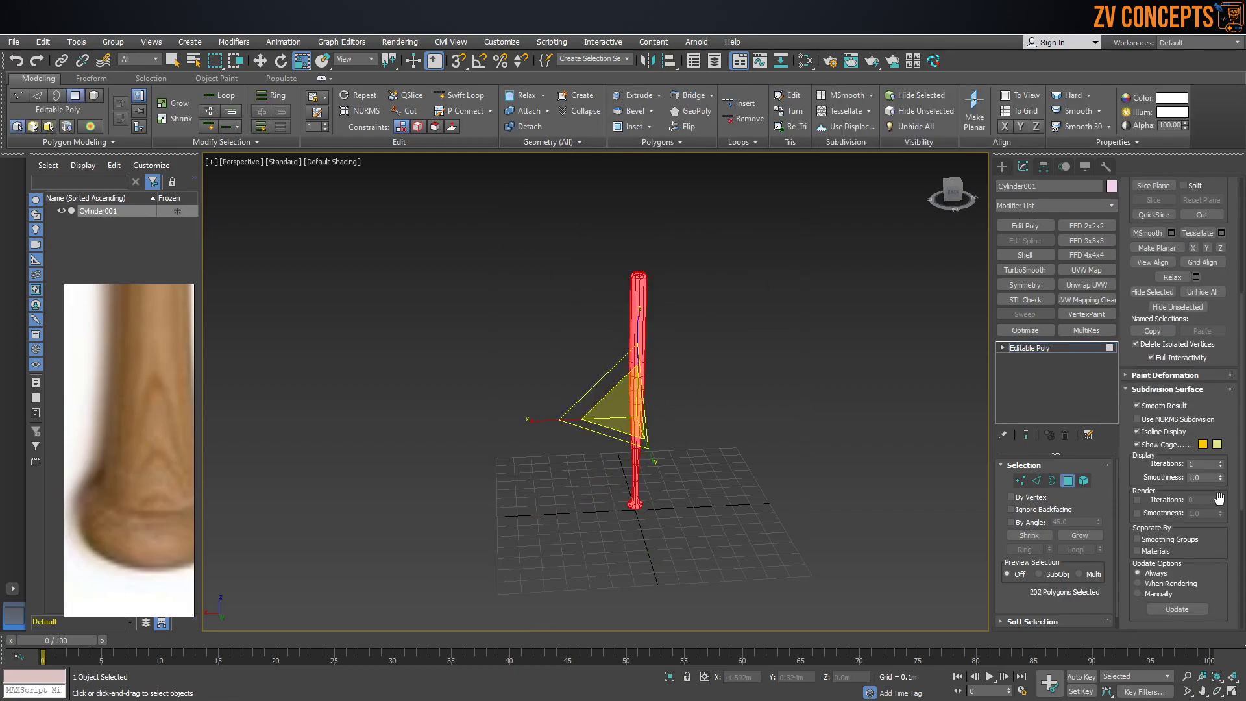
scroll(1220, 498, "down", 3)
left_click(1162, 329)
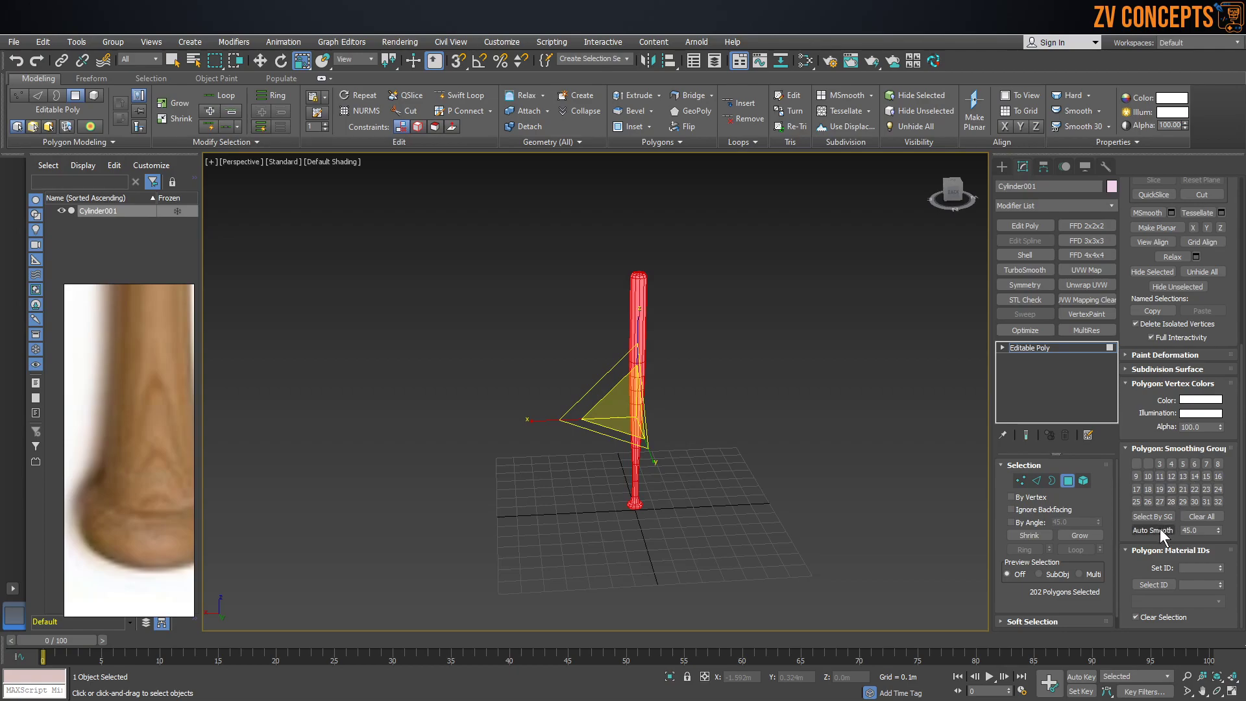
scroll(679, 263, "up", 8)
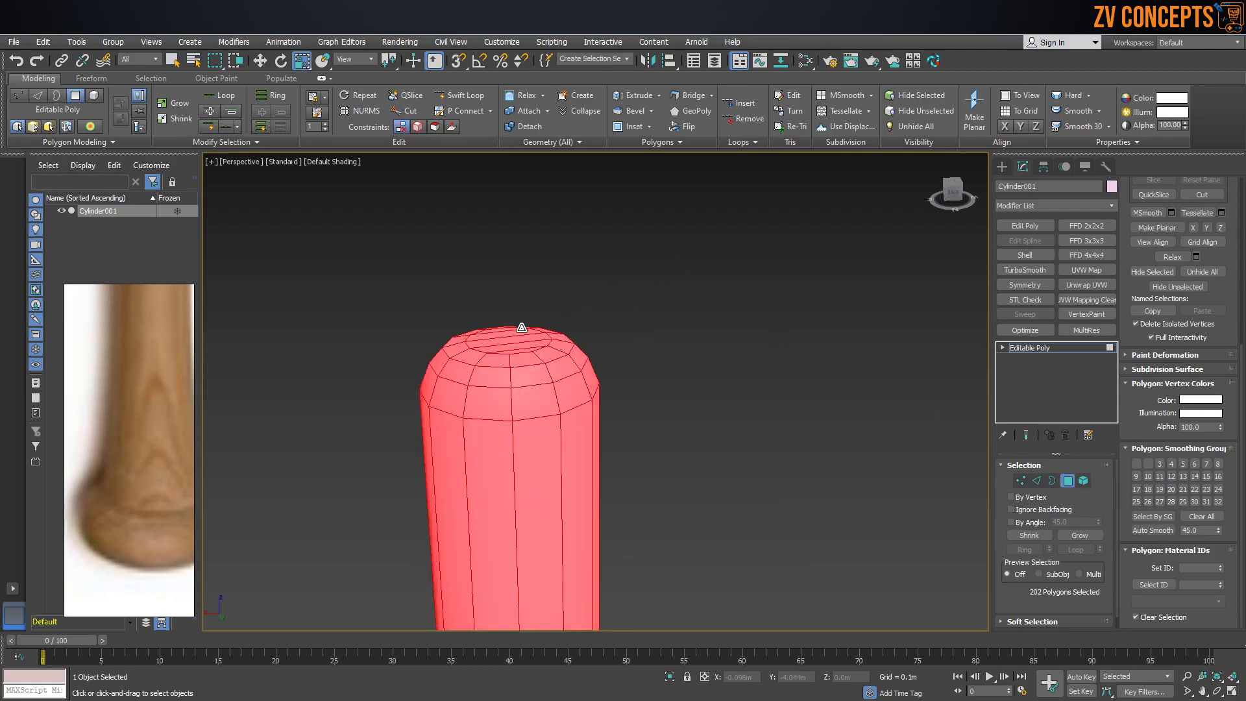
left_click(1153, 531)
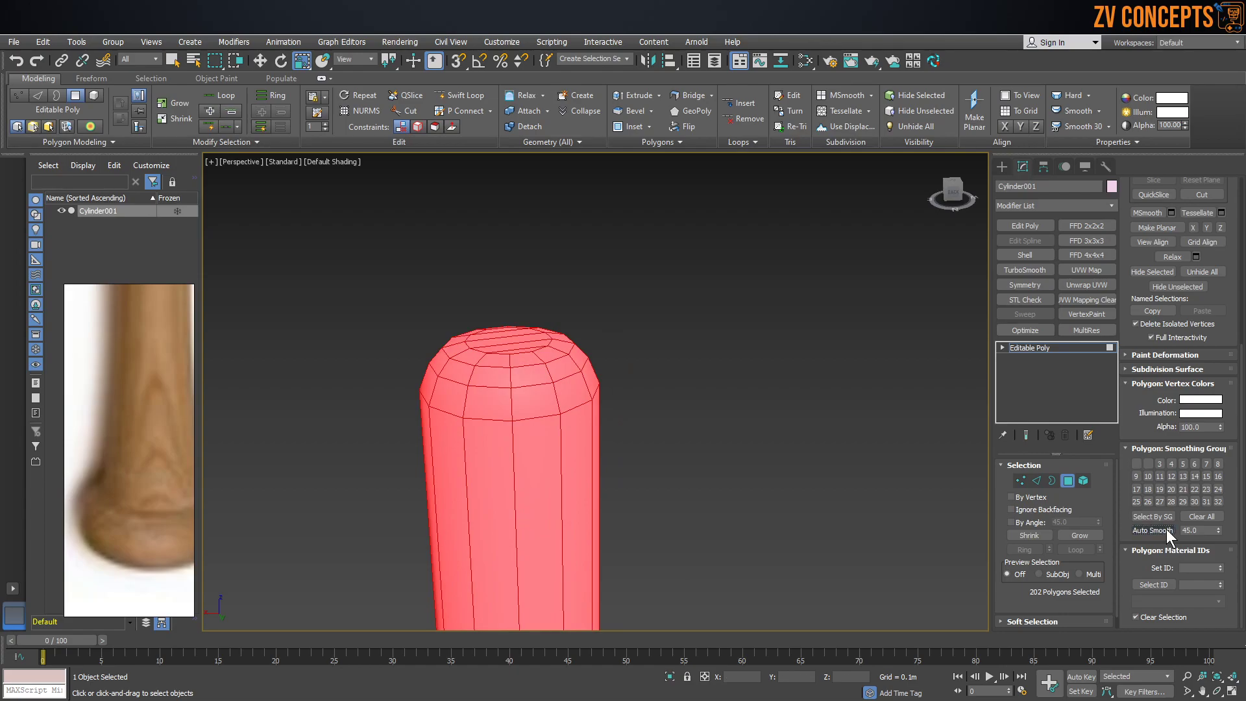
Deselect the bat and check the smoothed shading at the barrel end and the knob
left_click(1024, 167)
left_click(614, 254)
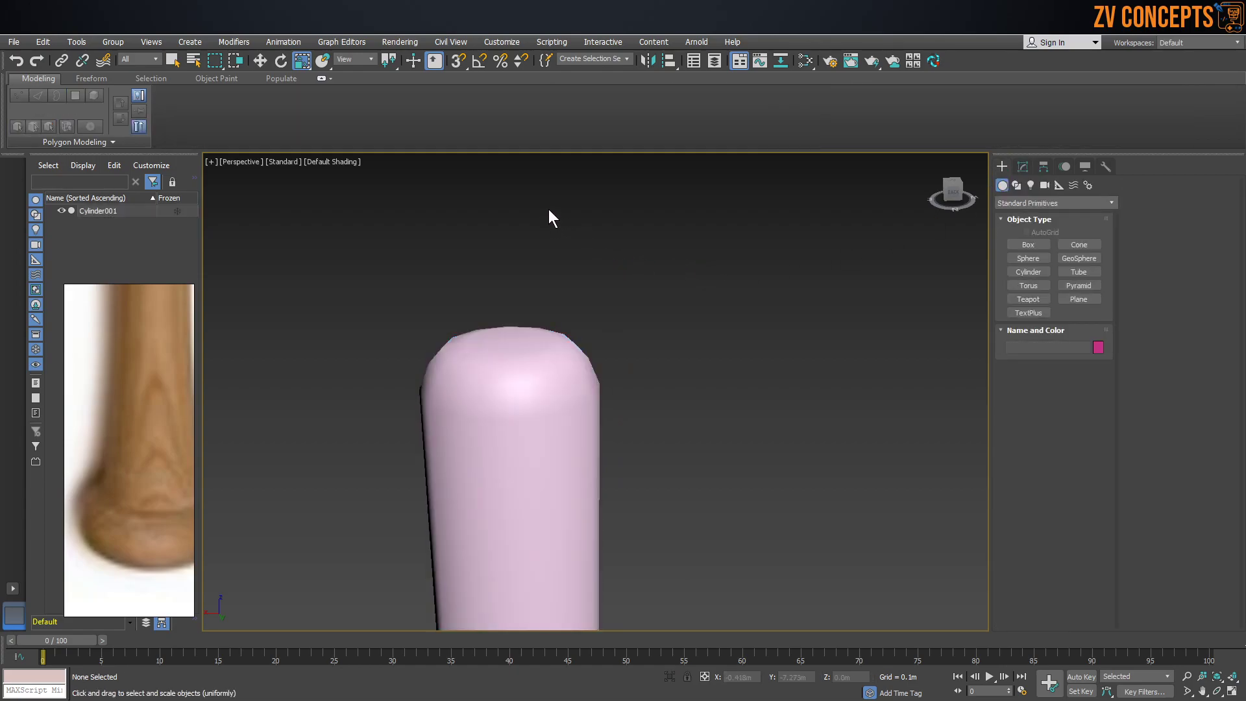
scroll(548, 214, "down", 5)
scroll(565, 345, "up", 8)
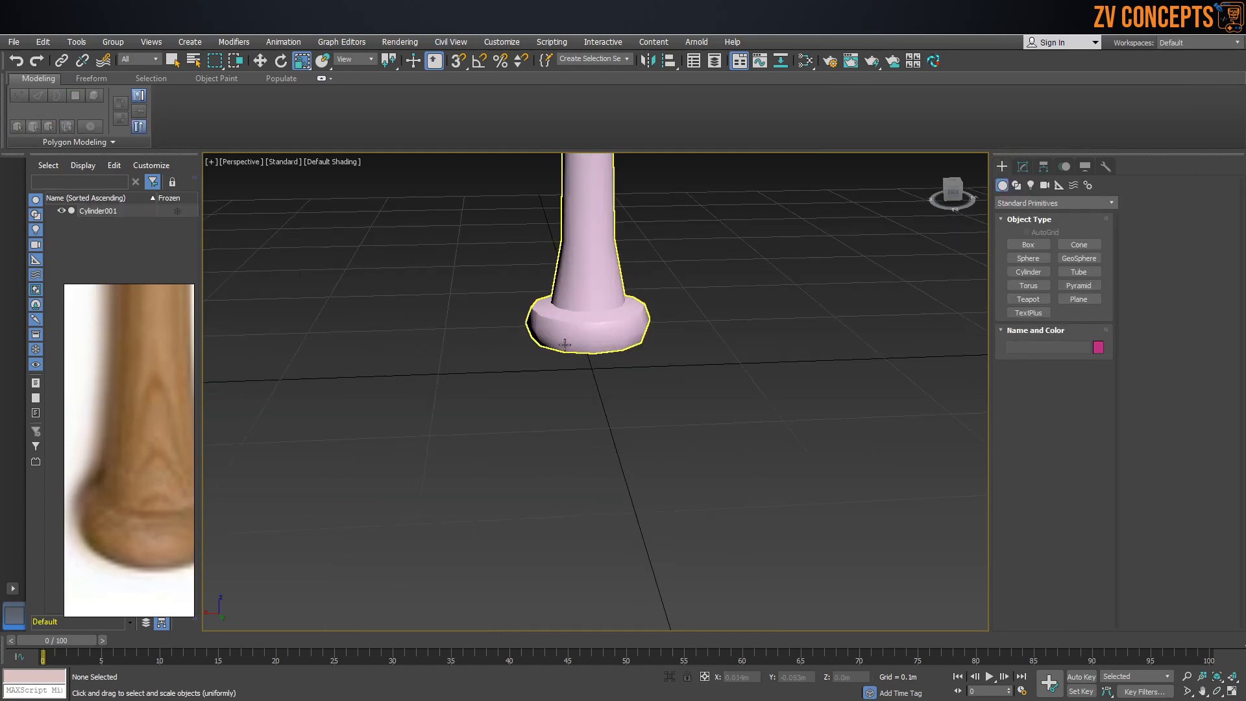
scroll(565, 345, "down", 10)
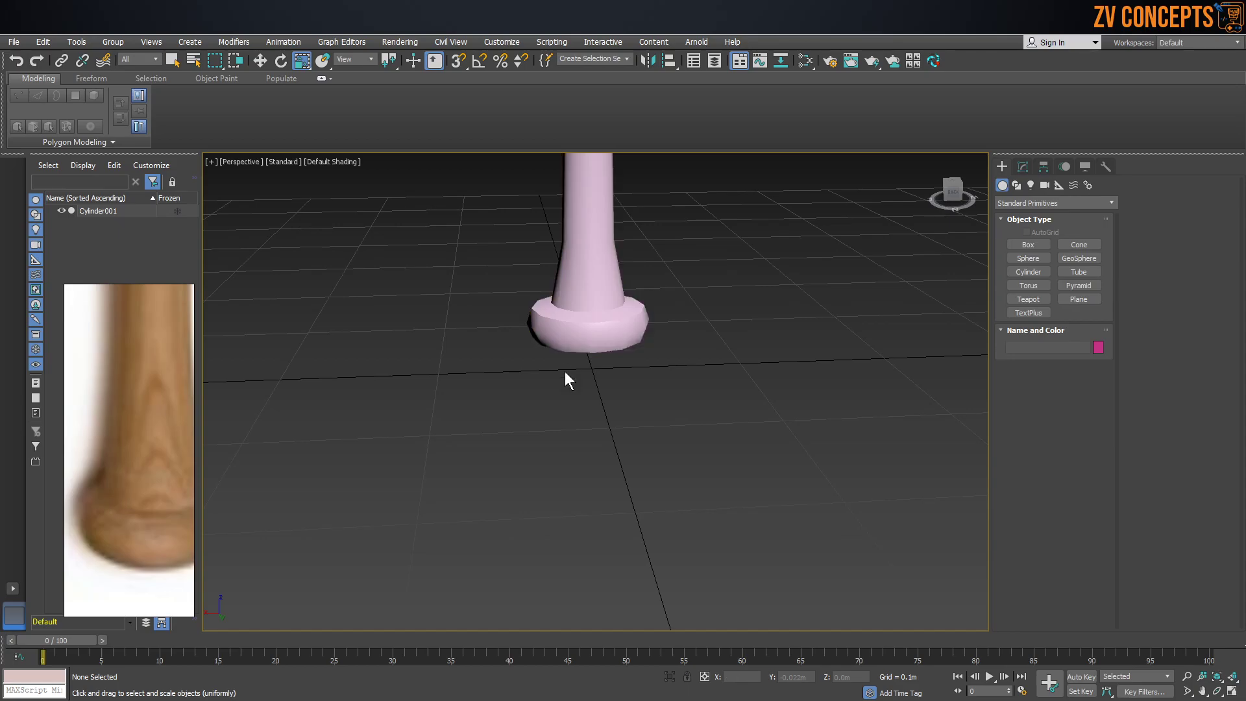
Select the bat for moving, widen the reference image window and focus it on the dark wooden chair with the cream seat
left_click(557, 241)
key("w")
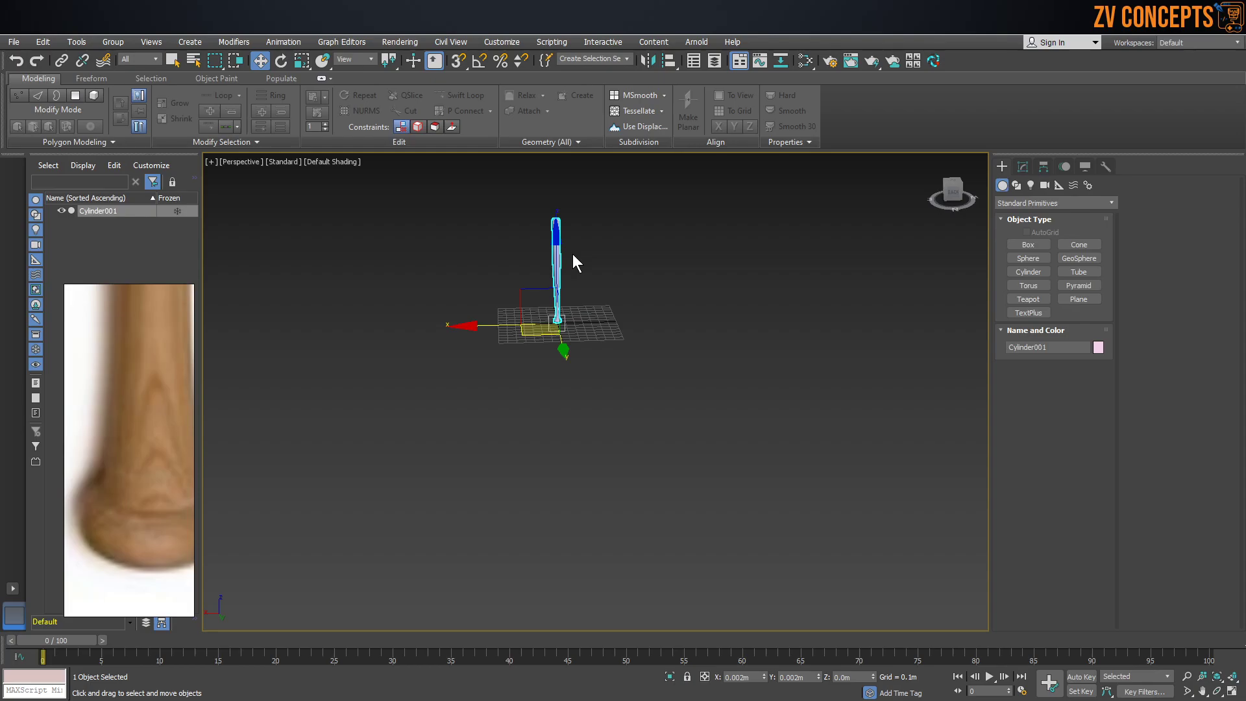
scroll(169, 379, "down", 5)
left_click_drag(194, 406, 481, 387)
scroll(338, 395, "down", 5)
scroll(376, 364, "up", 4)
scroll(330, 454, "down", 3)
scroll(339, 375, "down", 5)
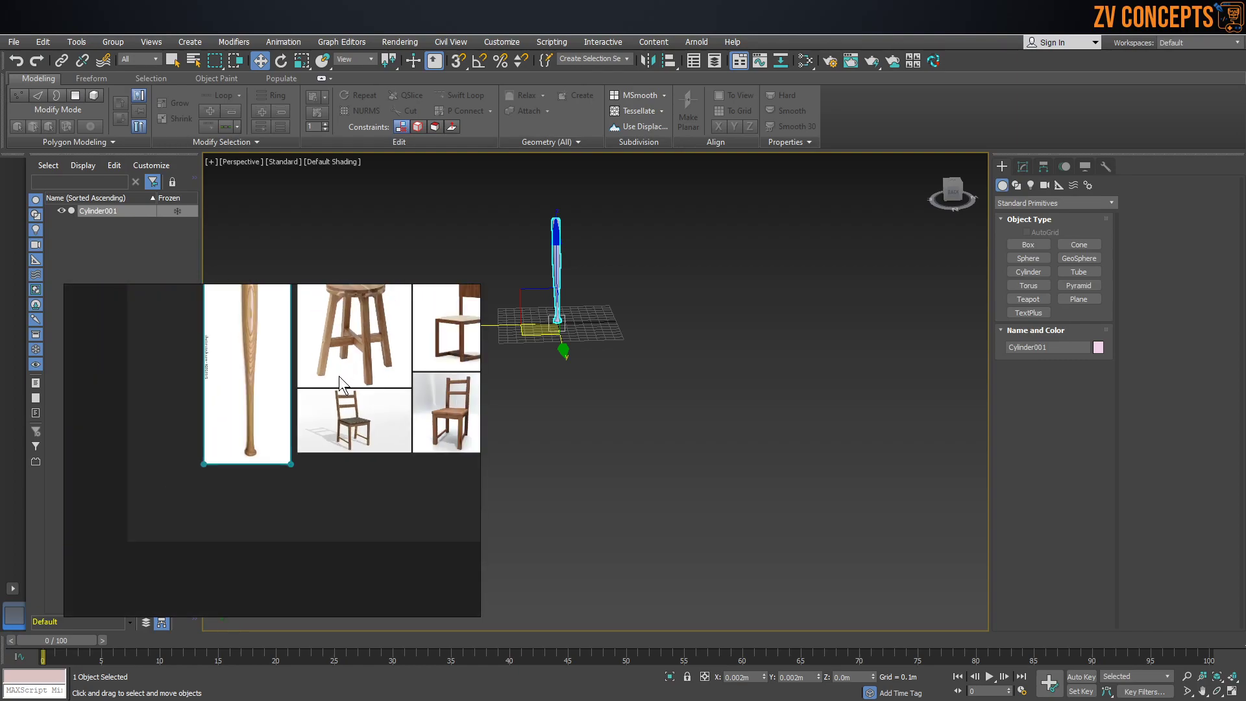
scroll(368, 328, "up", 4)
scroll(454, 376, "up", 3)
double_click(455, 377)
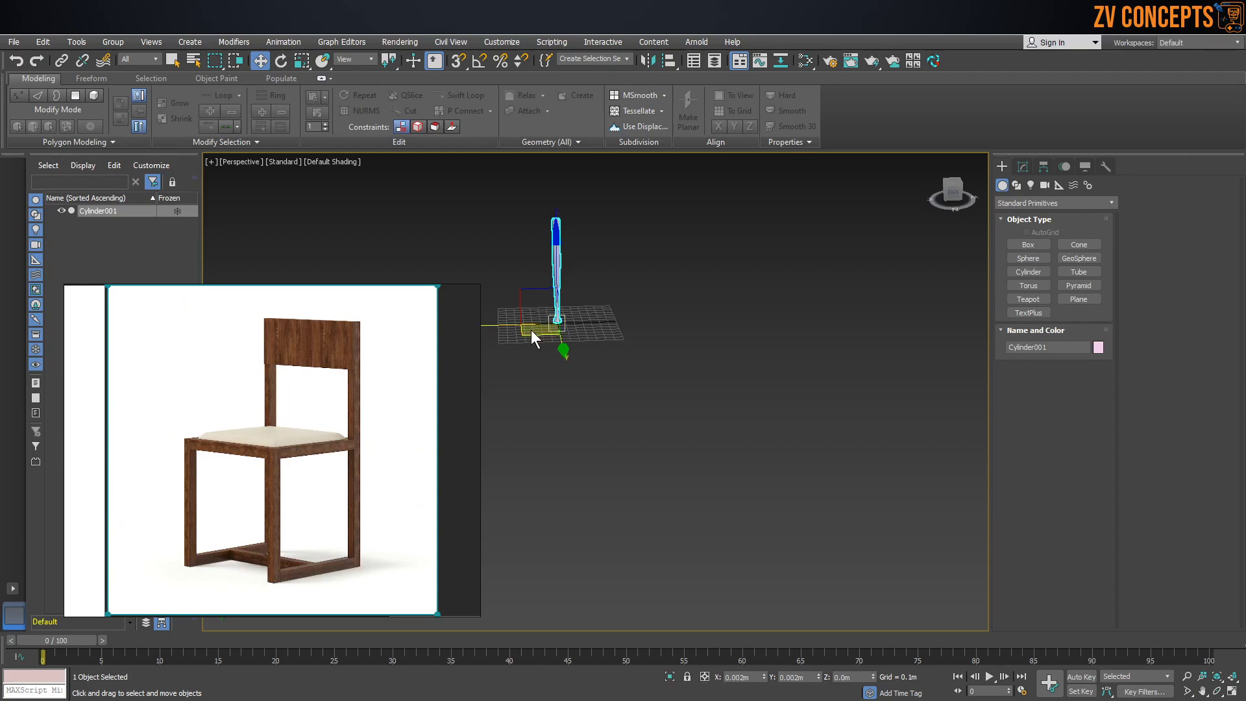
Move the bat horizontally away from the grid's center to free the workspace
scroll(528, 329, "up", 2)
left_click_drag(525, 329, 616, 326)
middle_click_drag(616, 327, 614, 338, "alt")
left_click(1029, 245)
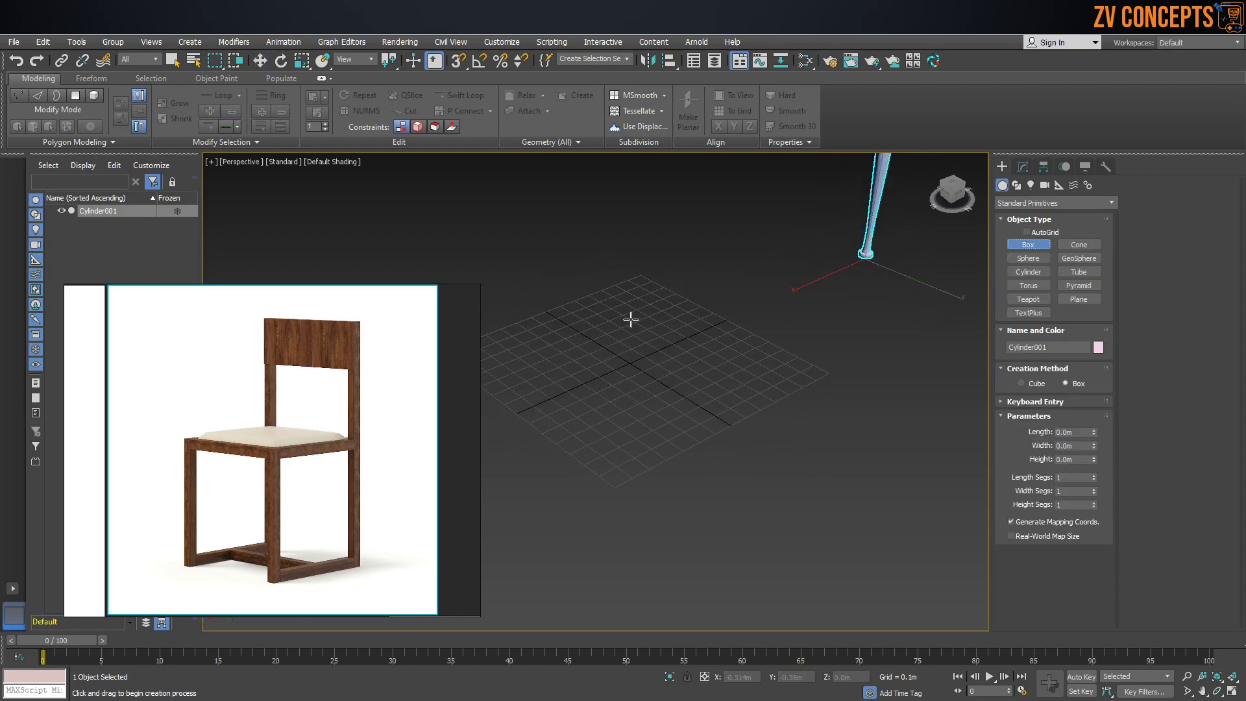
scroll(631, 318, "up", 2)
left_click_drag(629, 362, 634, 407)
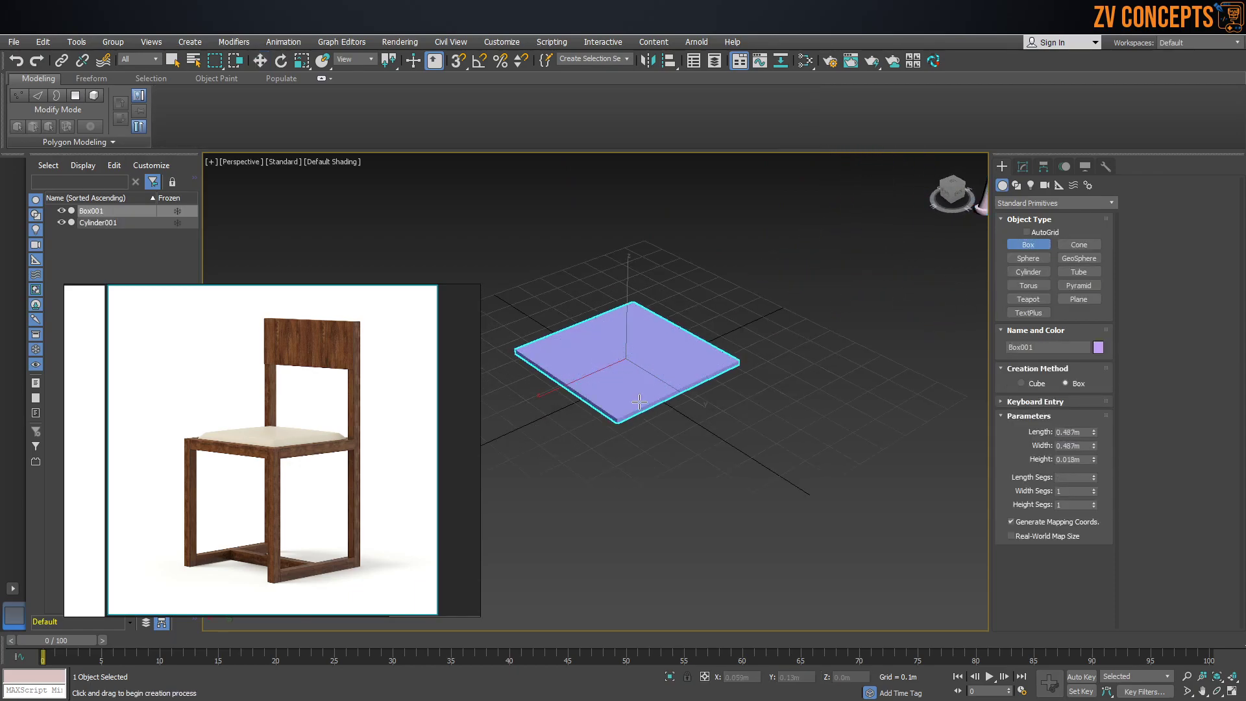
right_click(640, 403)
Create a low square box centered on the grid as the base shape for the chair seat
left_click(1030, 246)
left_click_drag(635, 365, 631, 420)
left_click(650, 405)
right_click(633, 407)
middle_click_drag(633, 428, 712, 564, "alt")
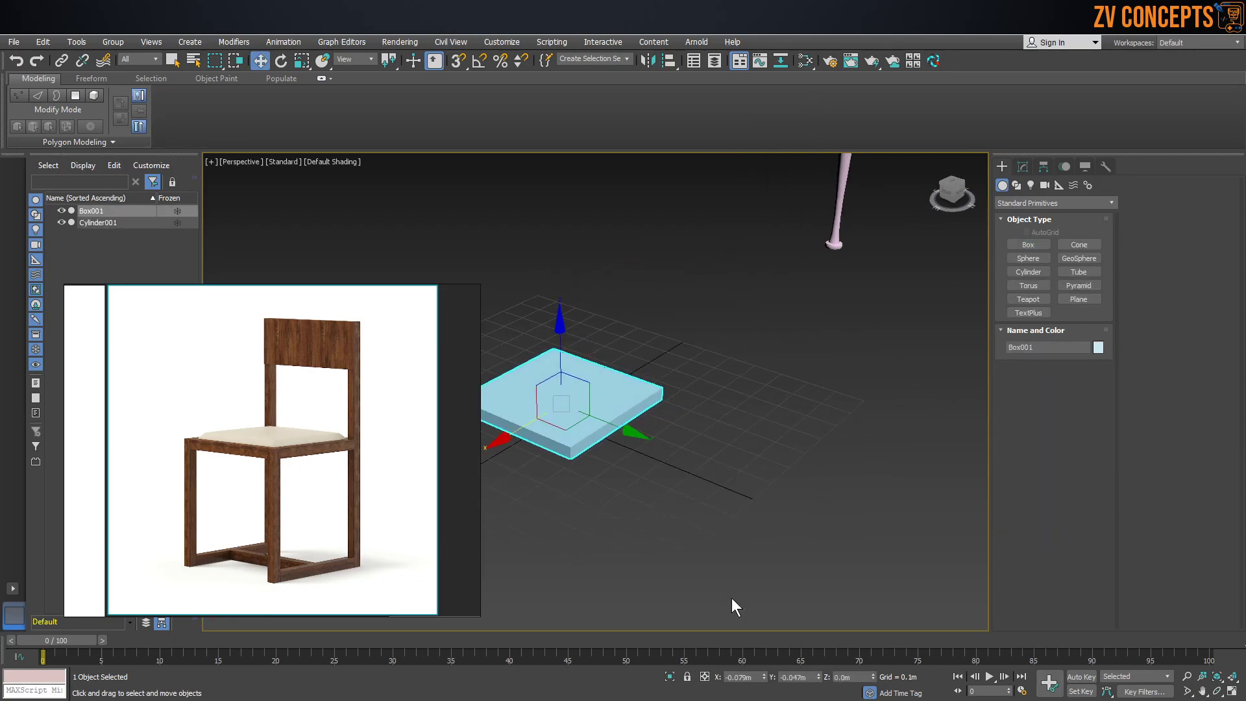
Center the seat box on the world origin by resetting its X and Y position to 0
right_click(764, 677)
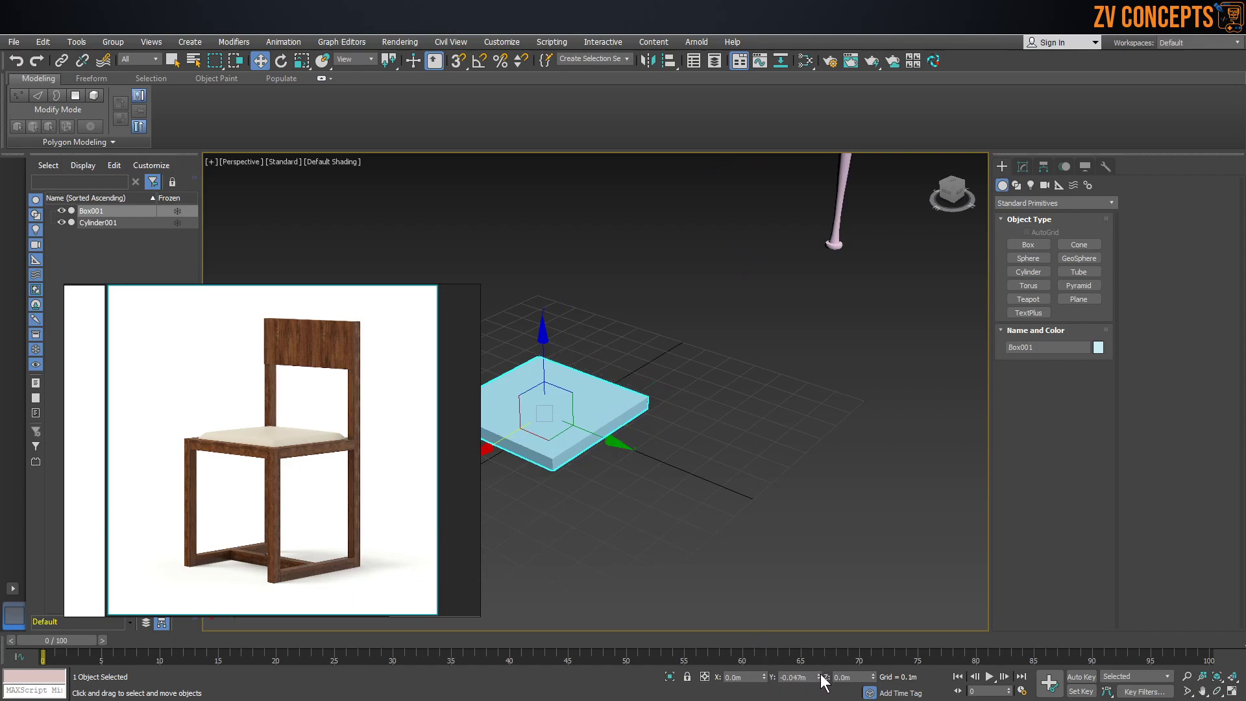
right_click(819, 677)
middle_click_drag(623, 444, 632, 440)
key("z")
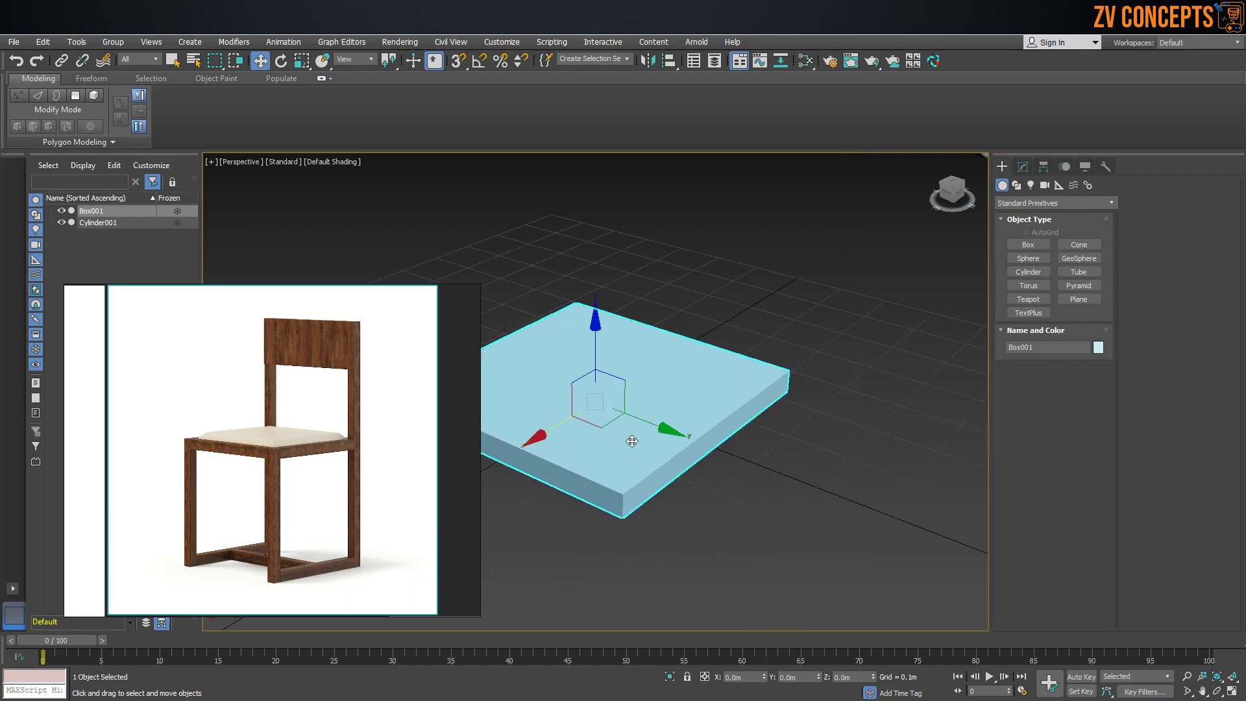
Raise the seat box vertically to about 0.319 m above the grid
scroll(634, 389, "down", 4)
middle_click_drag(627, 385, 617, 374, "alt")
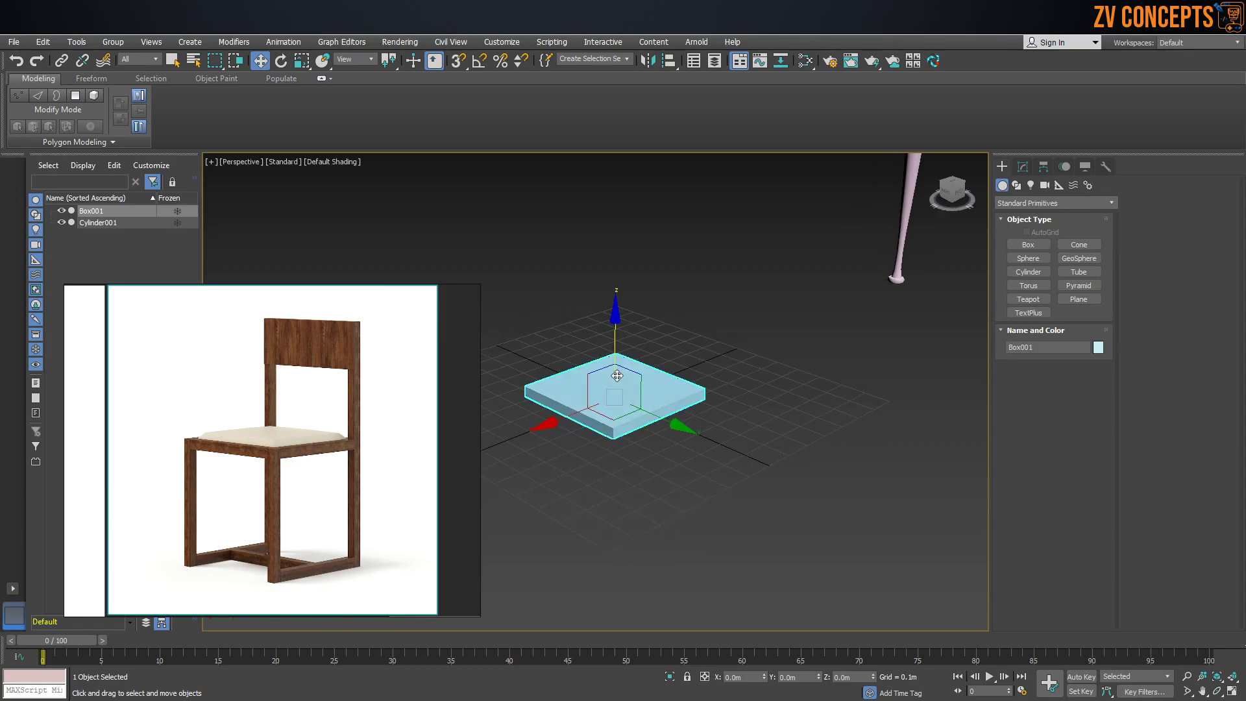
left_click_drag(614, 351, 614, 263)
middle_click_drag(616, 332, 612, 223, "alt")
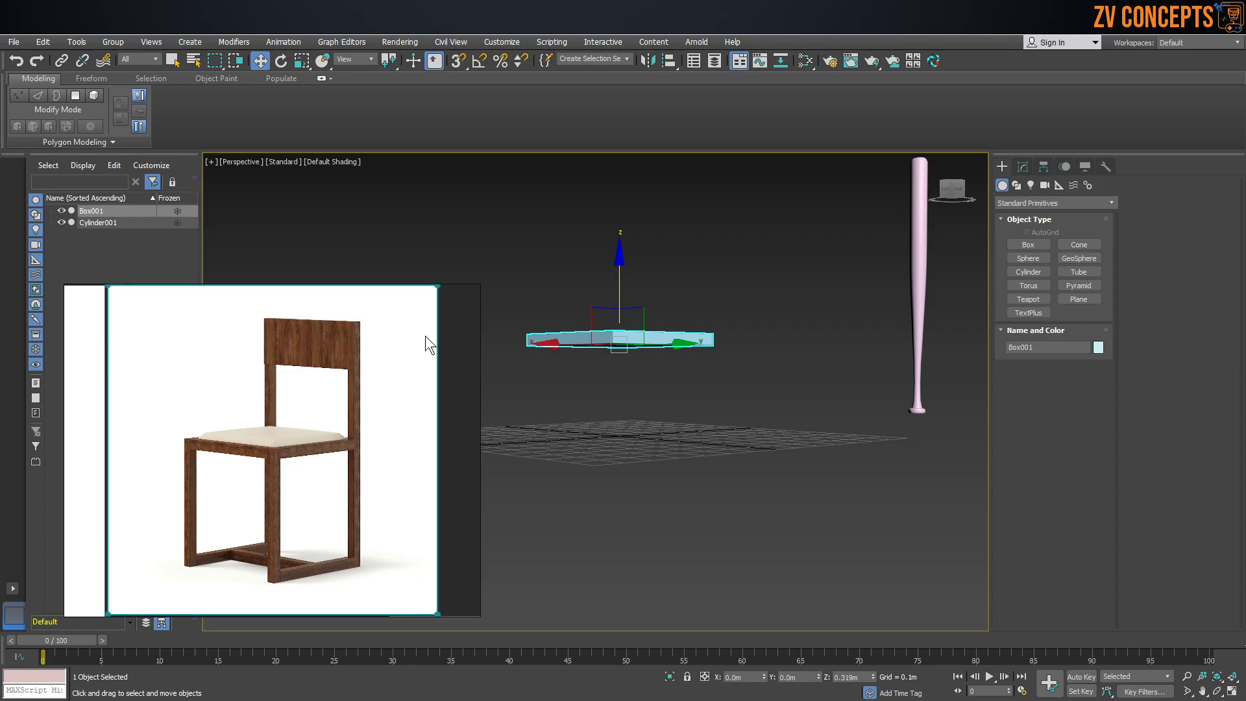
left_click(561, 326)
left_click_drag(680, 241, 607, 415)
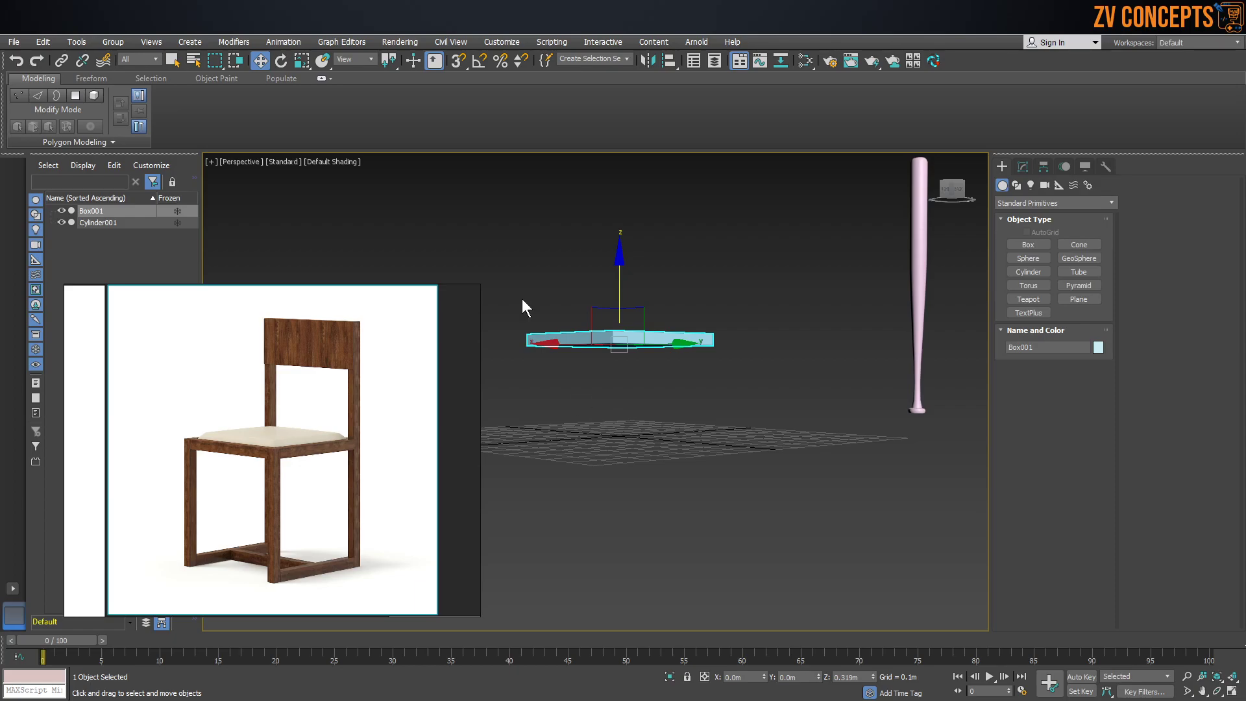
Inspect the system unit scale, switching the display units to centimeters and back to meters
left_click(502, 42)
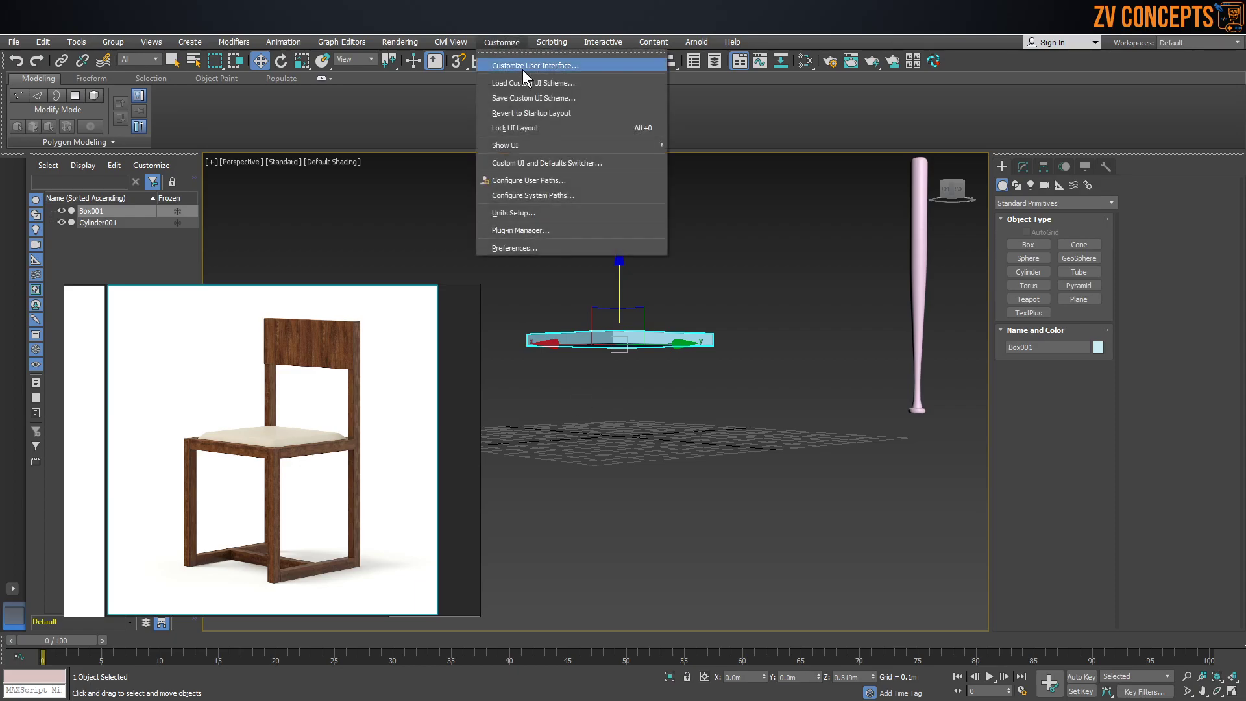
left_click(523, 212)
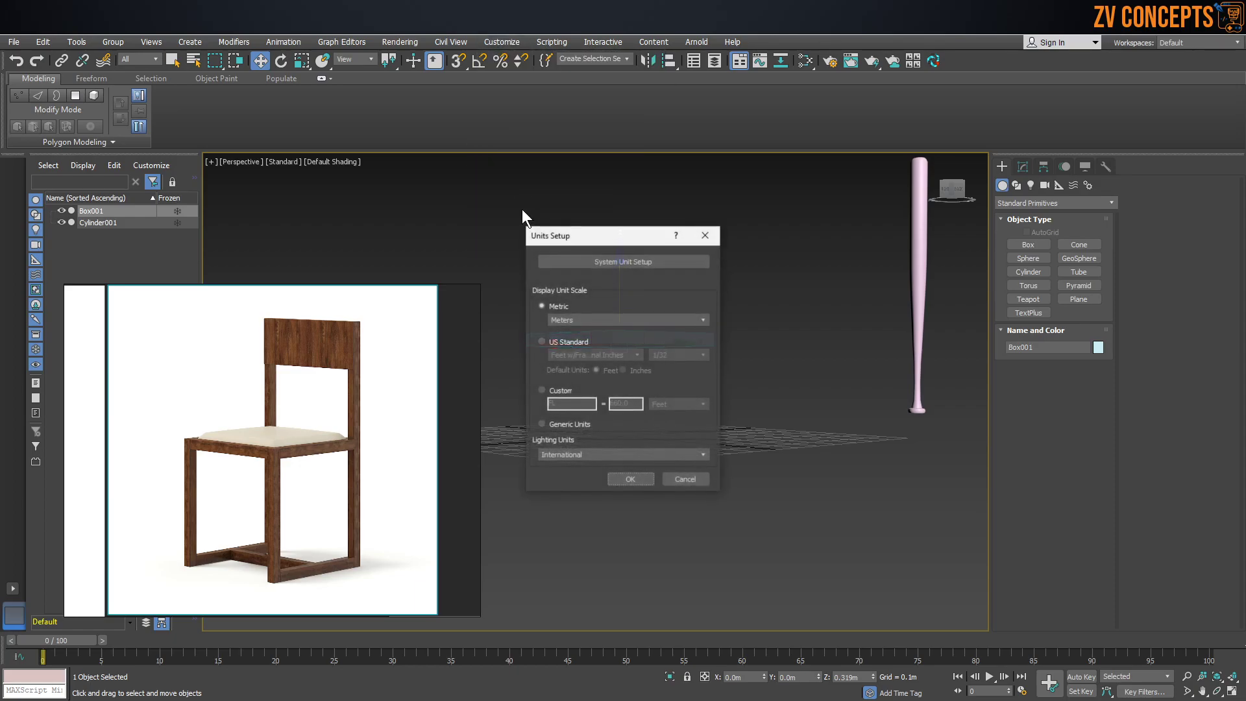
left_click(579, 318)
left_click(587, 338)
left_click(614, 262)
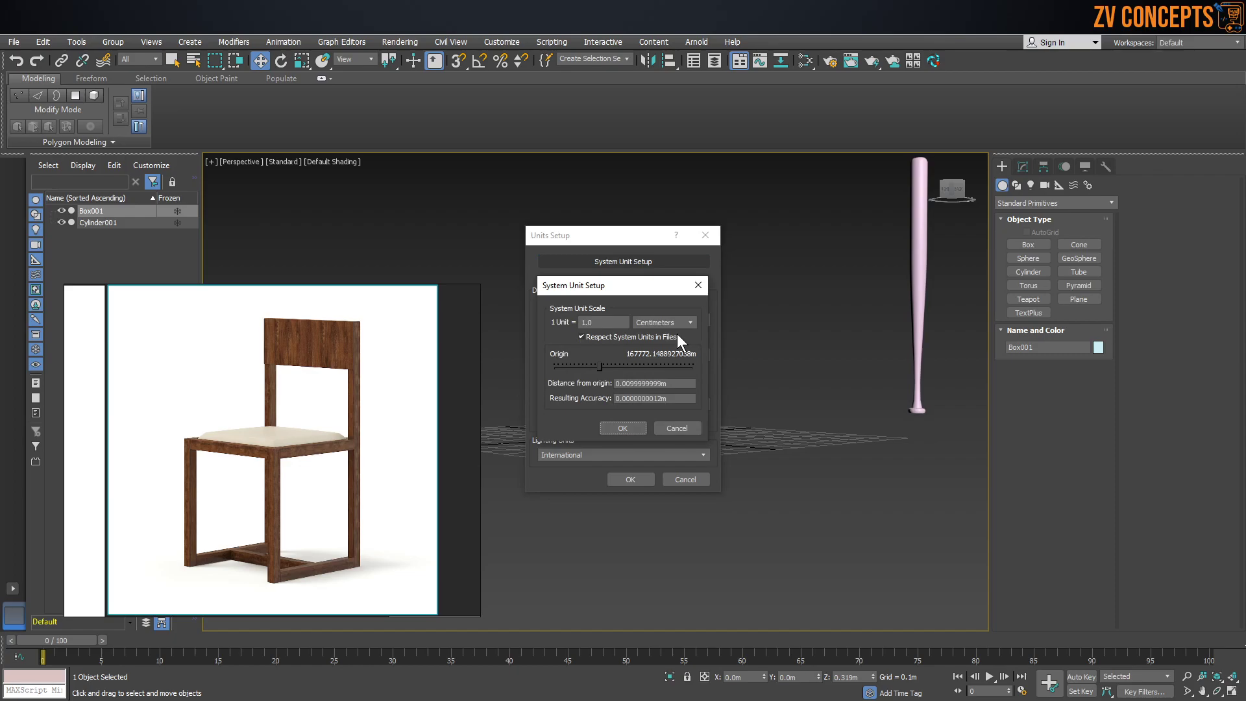
left_click(624, 429)
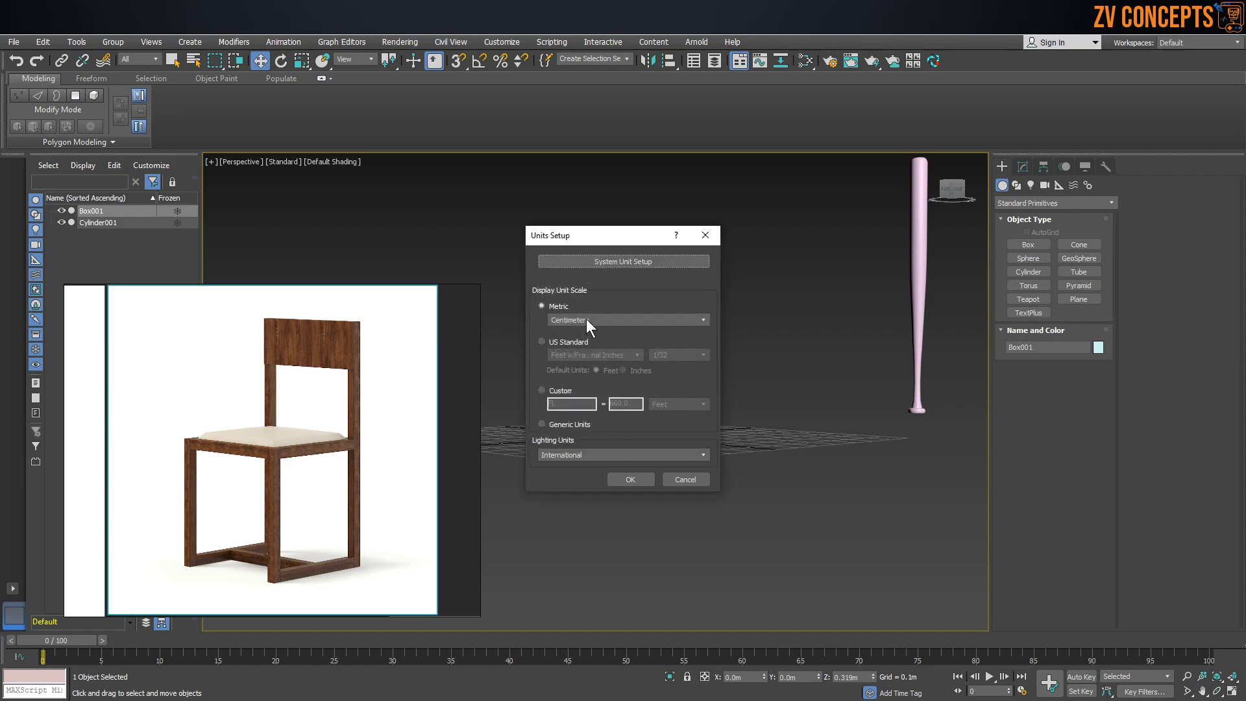
left_click(586, 318)
left_click(585, 336)
left_click(630, 480)
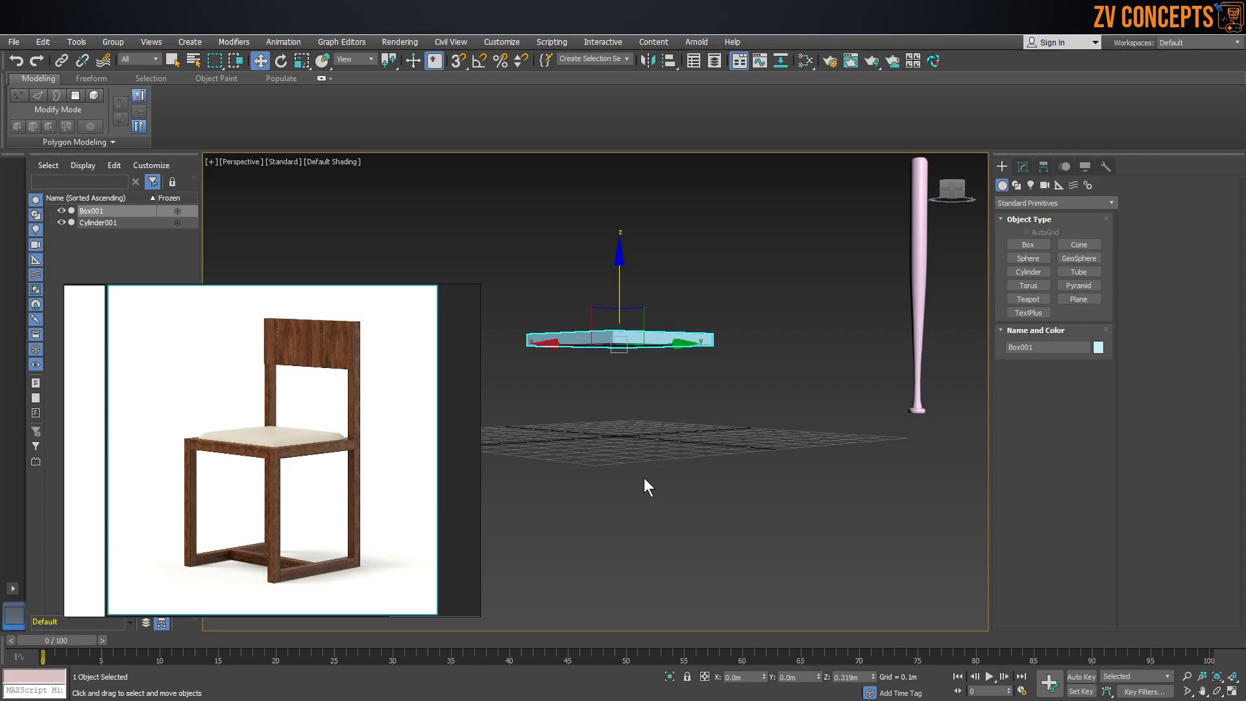
Set the seat box's height to about 0.047 m and show edged faces in the viewport
middle_click_drag(640, 315, 644, 345, "alt")
scroll(587, 384, "up", 4)
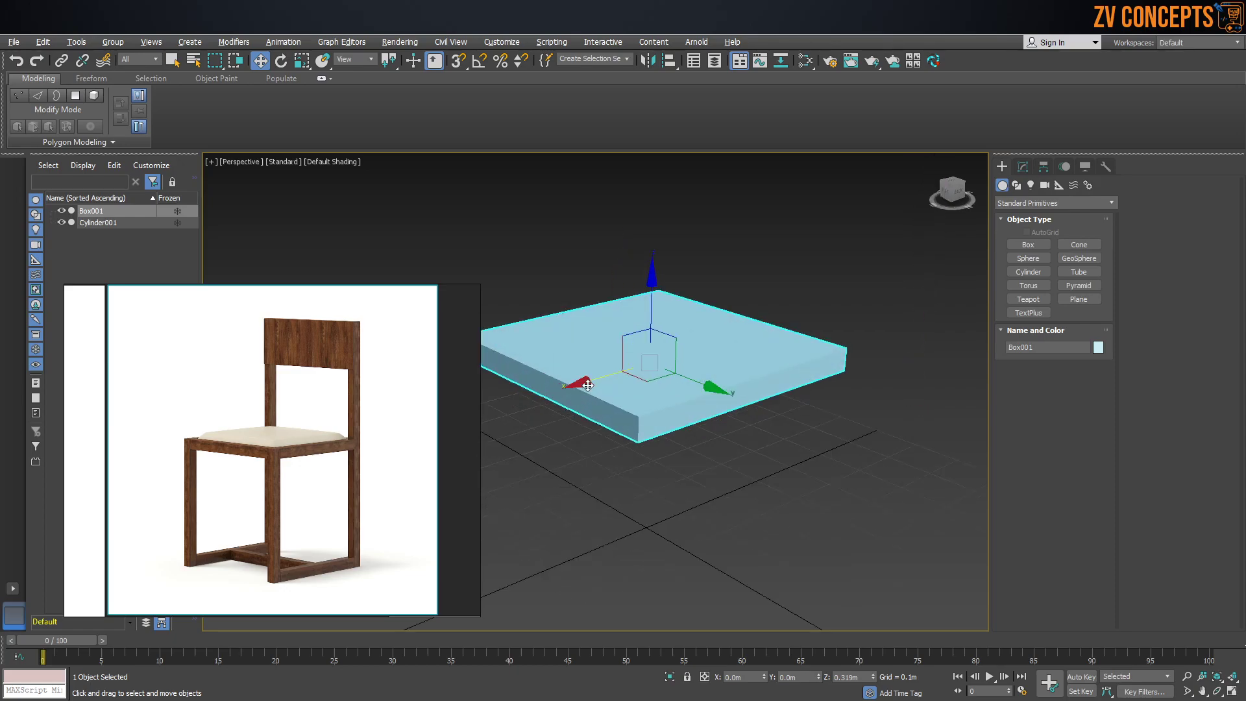
scroll(587, 385, "up", 2)
scroll(273, 450, "up", 4)
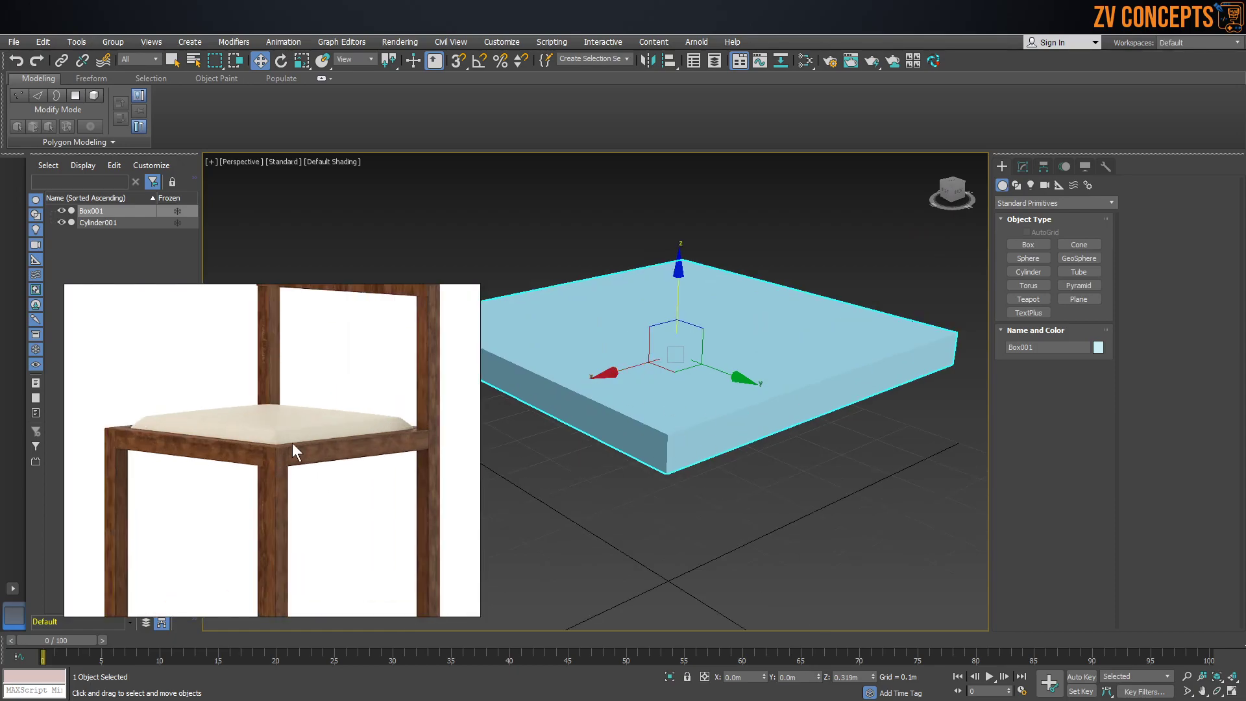
left_click(1024, 166)
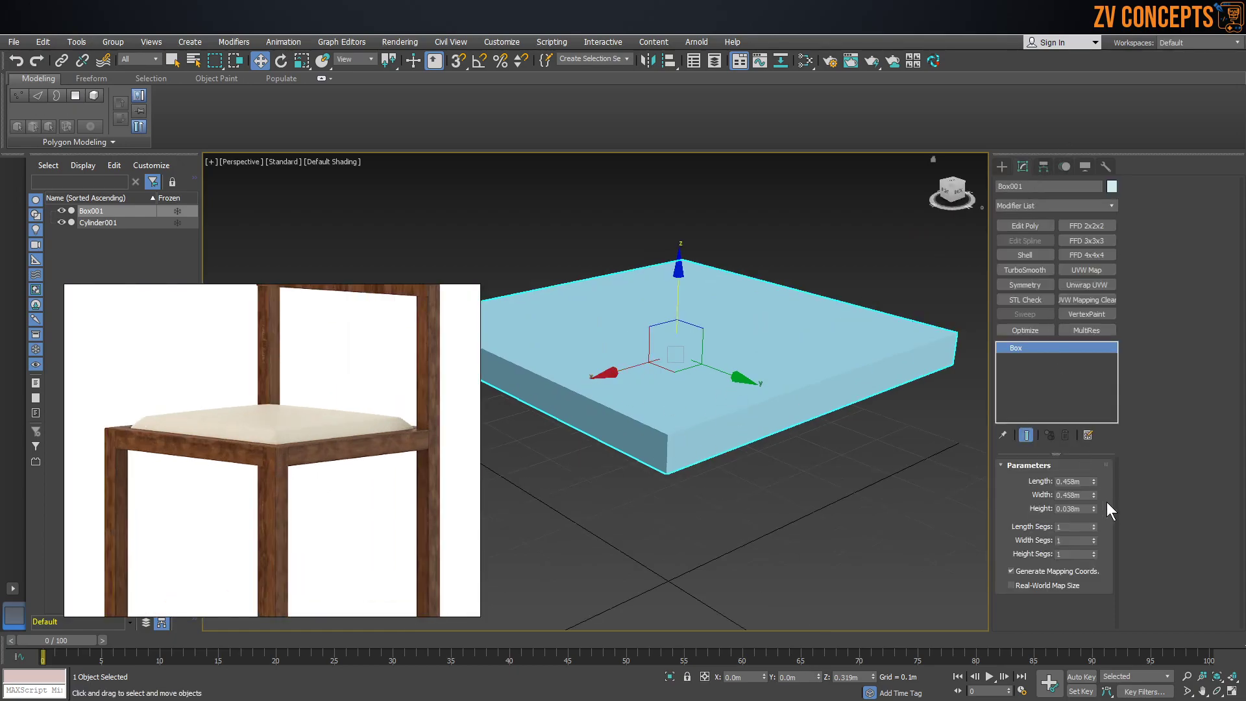
left_click_drag(1095, 509, 1093, 496)
middle_click_drag(774, 385, 761, 393)
key("F4")
scroll(730, 386, "down", 3)
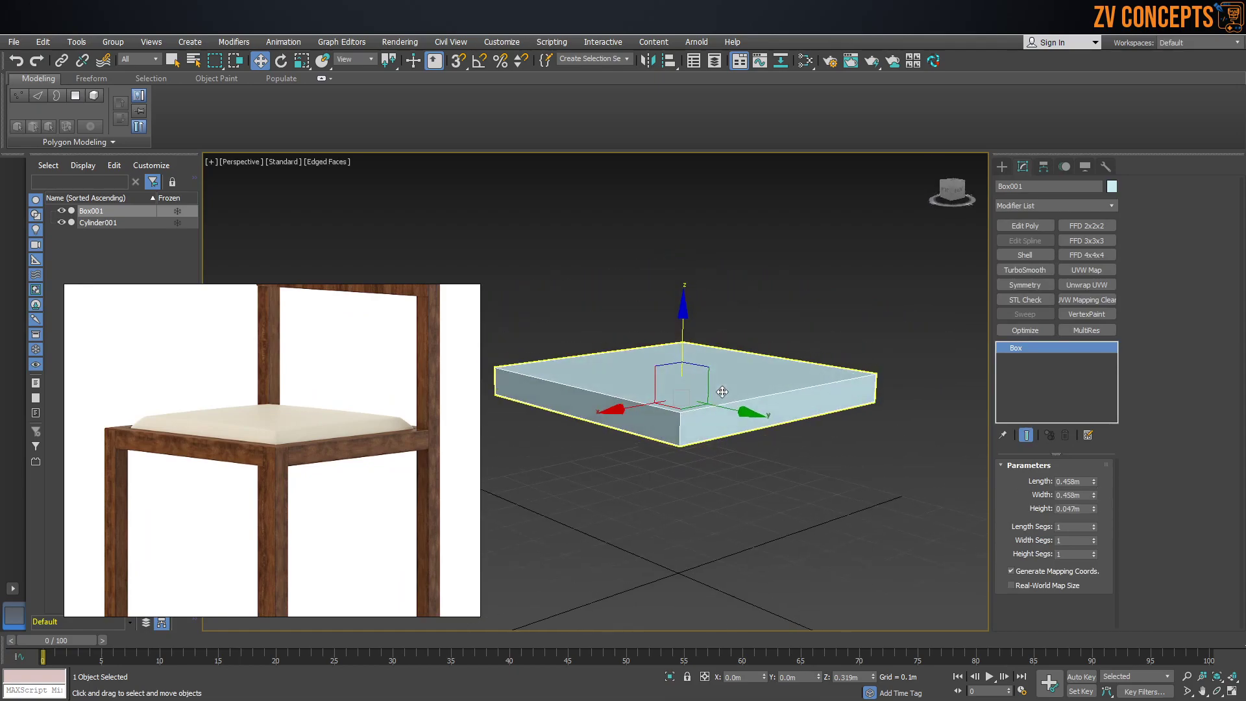
middle_click_drag(715, 376, 697, 386, "alt")
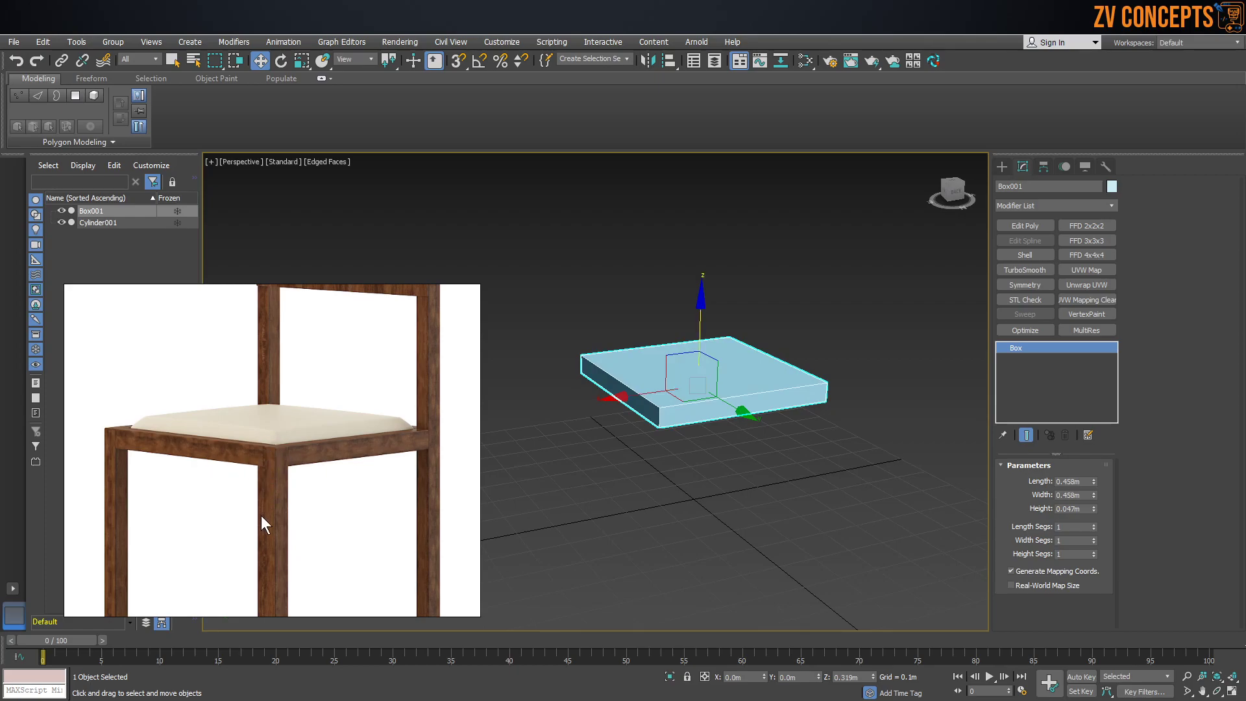
middle_click_drag(762, 384, 774, 403, "alt")
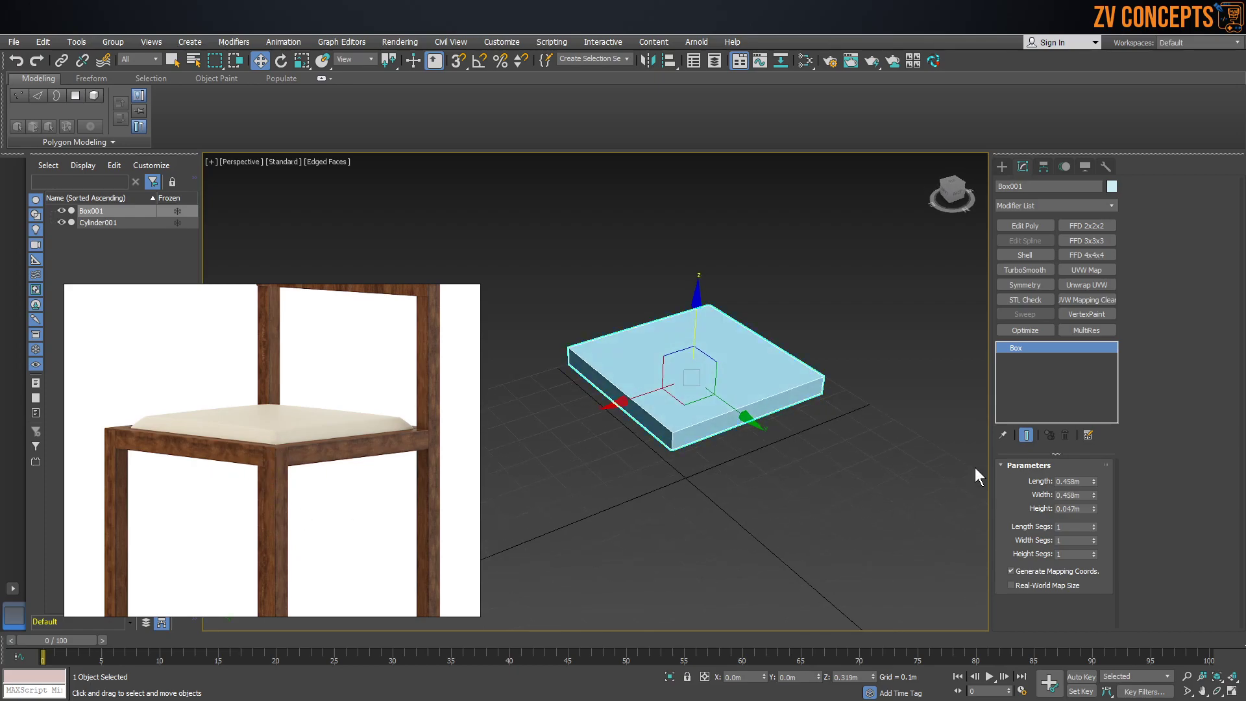
Try 8 length and 8 width segments on the seat box, then reset both to 1
left_click(1094, 525)
left_click(1094, 525)
left_click(1094, 525)
left_click(1093, 525)
left_click(1093, 525)
left_click(1094, 525)
left_click(1095, 538)
left_click(1096, 539)
left_click(1096, 539)
left_click(1096, 539)
left_click(1096, 538)
left_click(1096, 539)
middle_click_drag(663, 392, 708, 402, "alt")
scroll(708, 401, "up", 4)
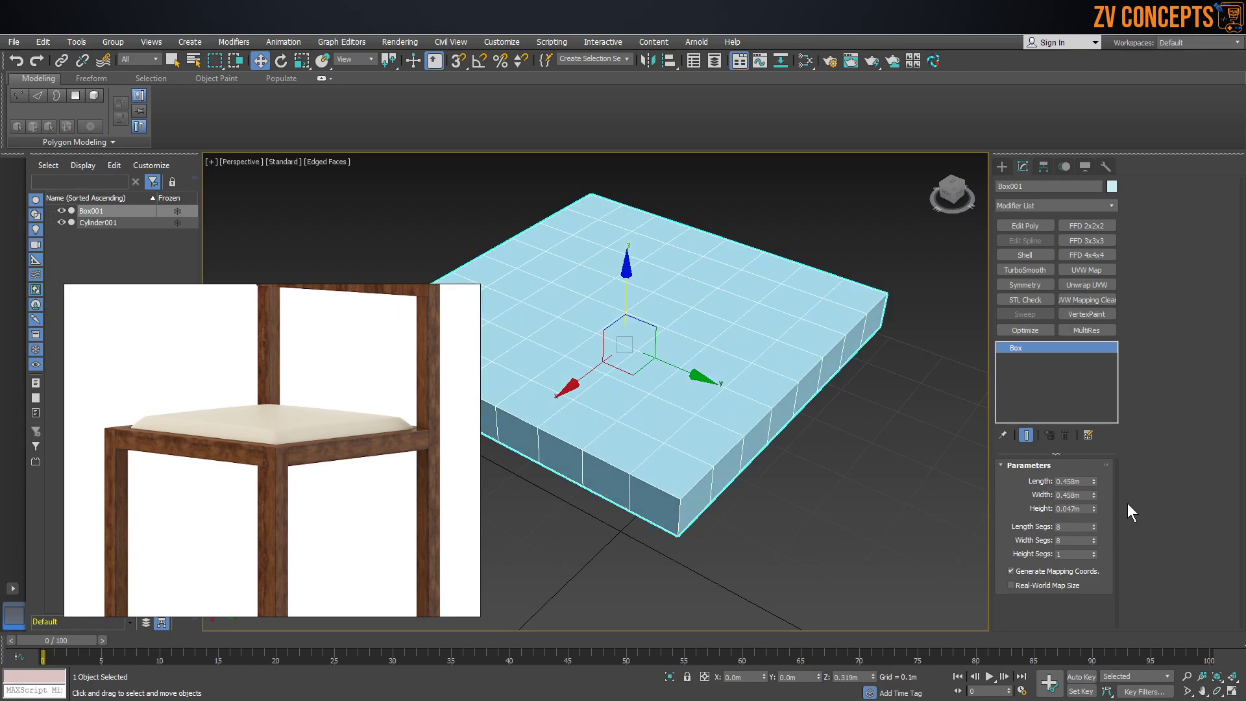
right_click(1095, 526)
right_click(1095, 540)
Convert the seat box to an Editable Poly
middle_click_drag(726, 275, 647, 289, "alt")
right_click(644, 283)
mouse_move(664, 415)
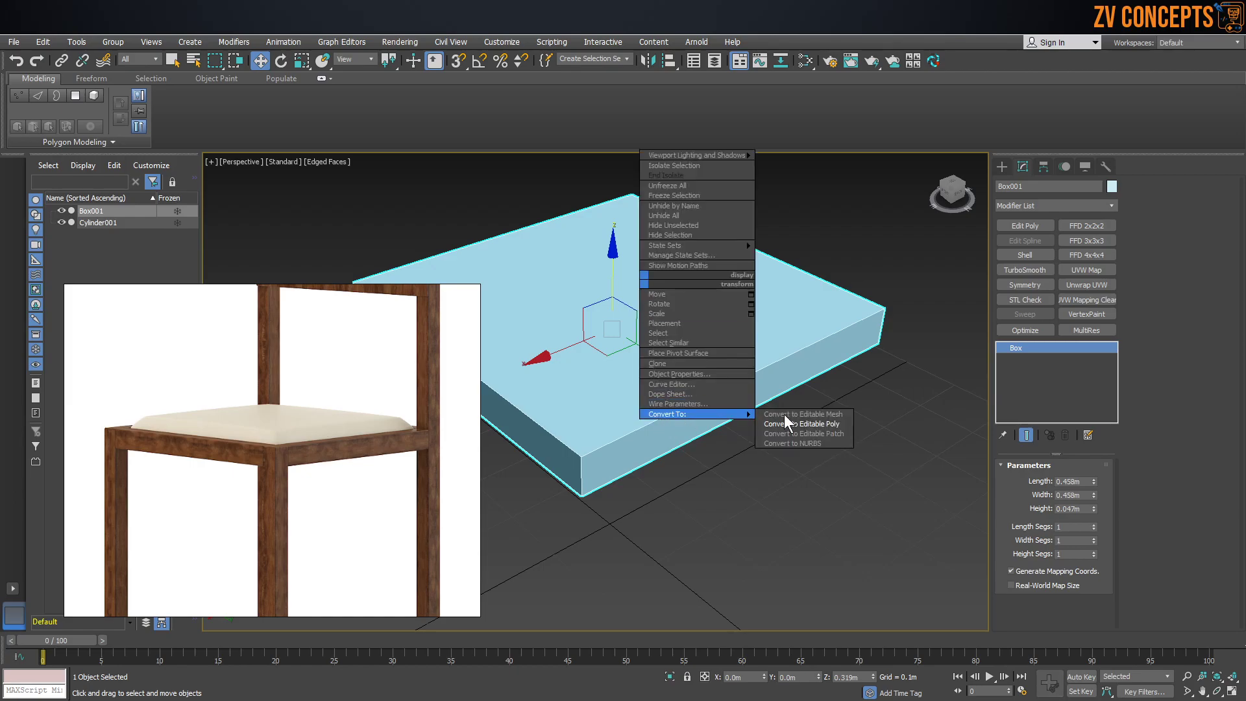
left_click(819, 422)
middle_click_drag(623, 364, 562, 346, "alt")
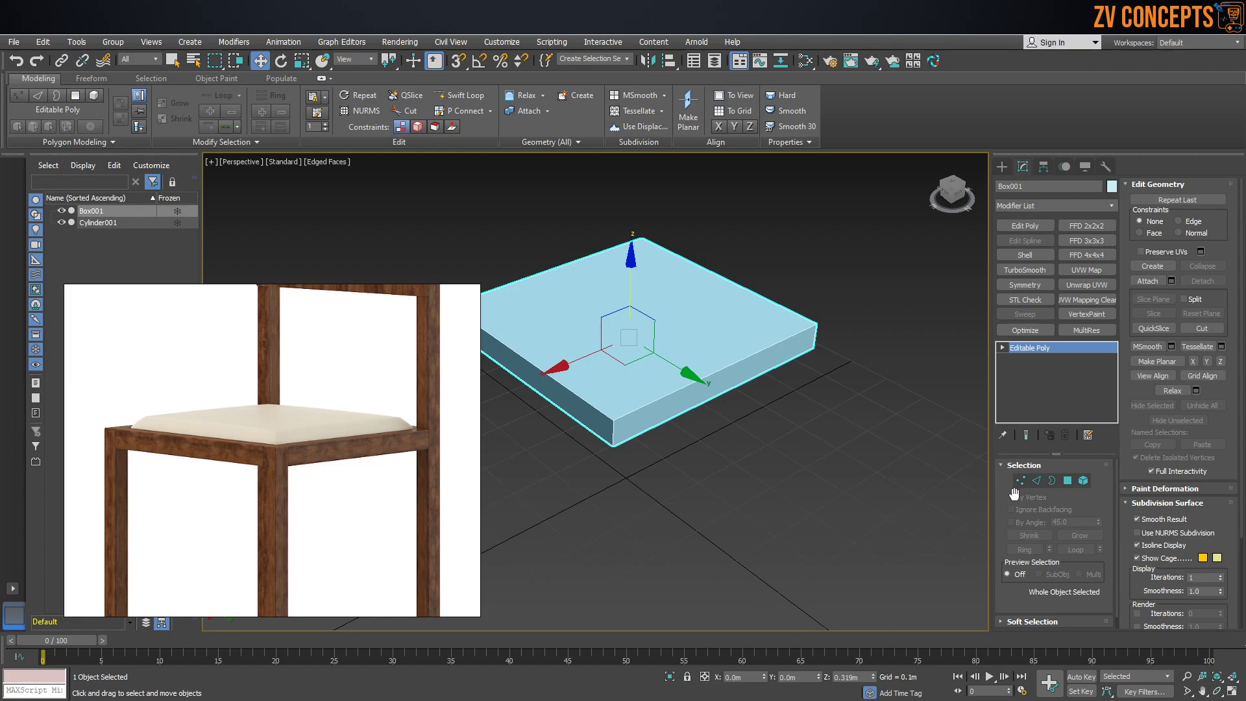
At edge level, select the ring of four seat box edges that run along the X axis
left_click(1037, 485)
left_click_drag(765, 432, 711, 391)
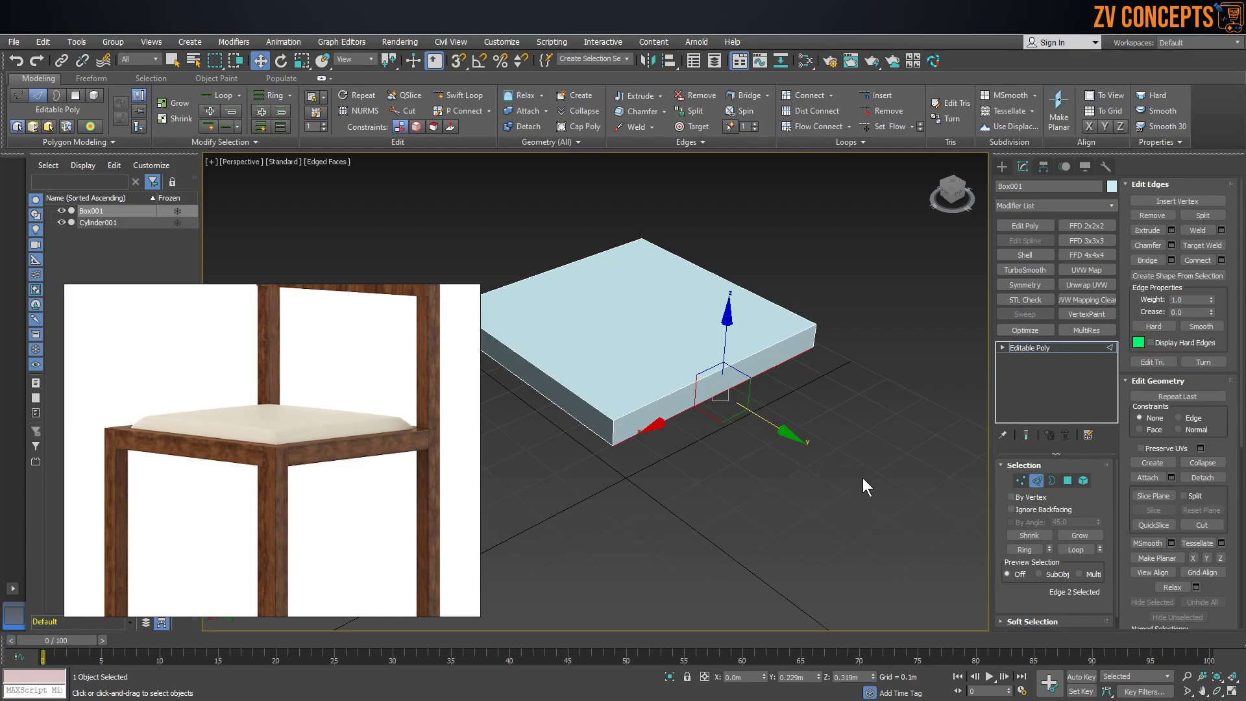
left_click(1024, 550)
left_click_drag(597, 298, 749, 289, "alt")
middle_click_drag(750, 290, 618, 309, "alt")
middle_click_drag(709, 252, 578, 416)
scroll(623, 376, "up", 3)
middle_click_drag(655, 357, 798, 341, "alt")
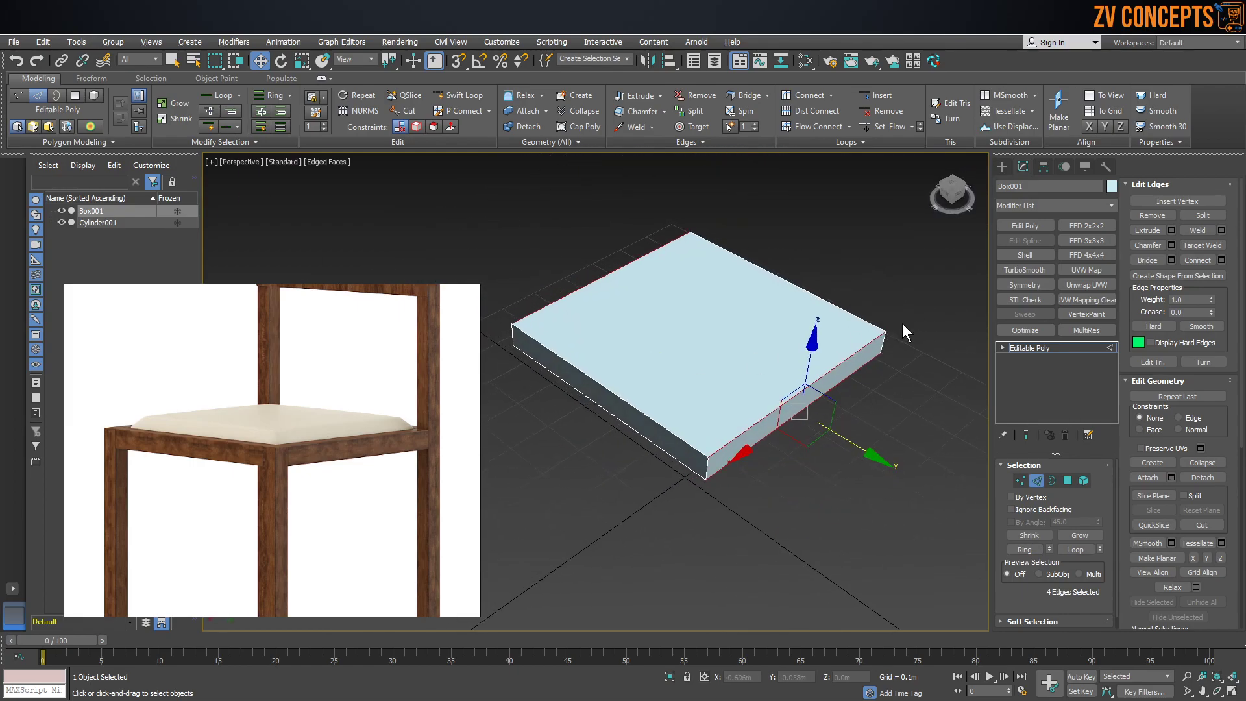
Try adding single connecting edge loops one at a time and sliding each along X close to an opposite end of the seat
left_click(1208, 259)
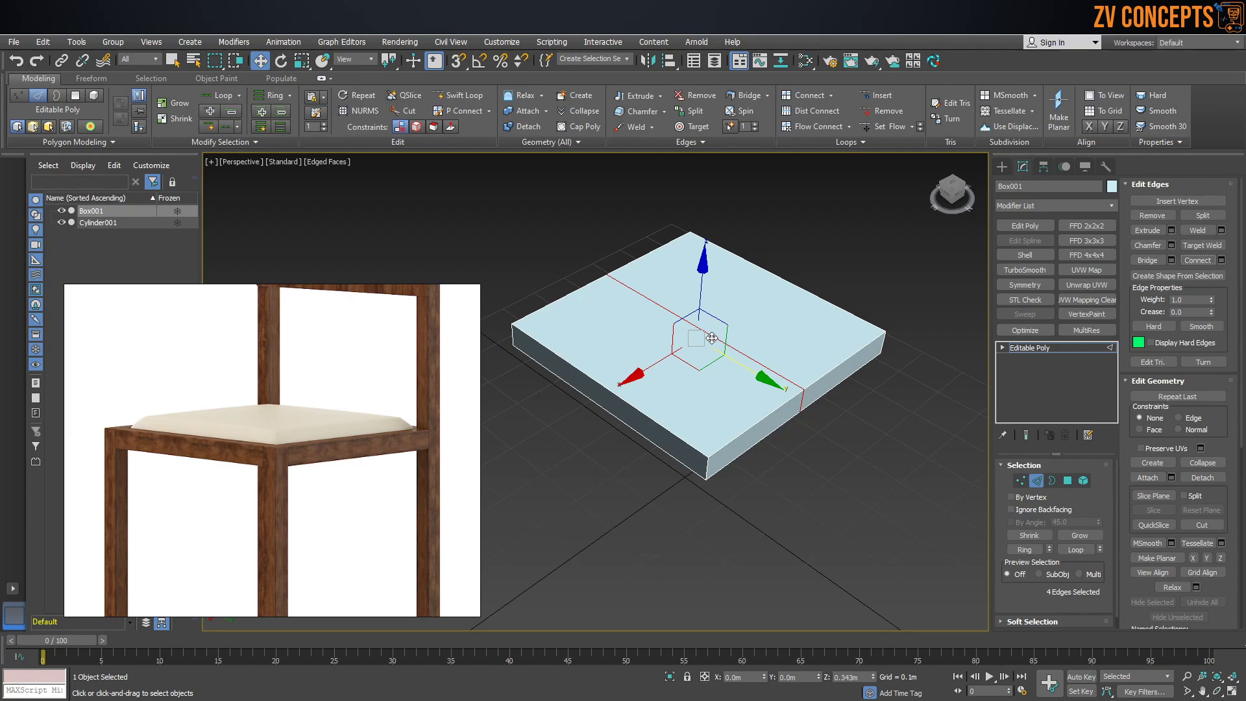
left_click_drag(647, 372, 719, 333)
left_click(767, 418)
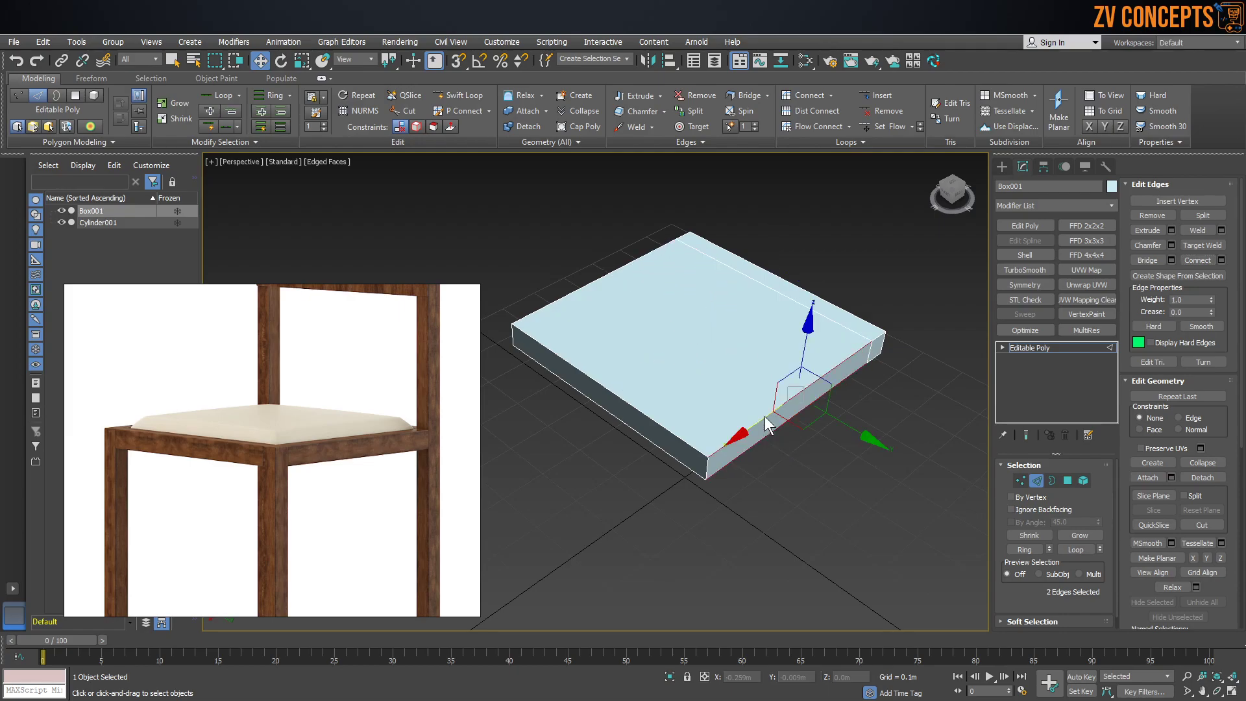
key("alt+r")
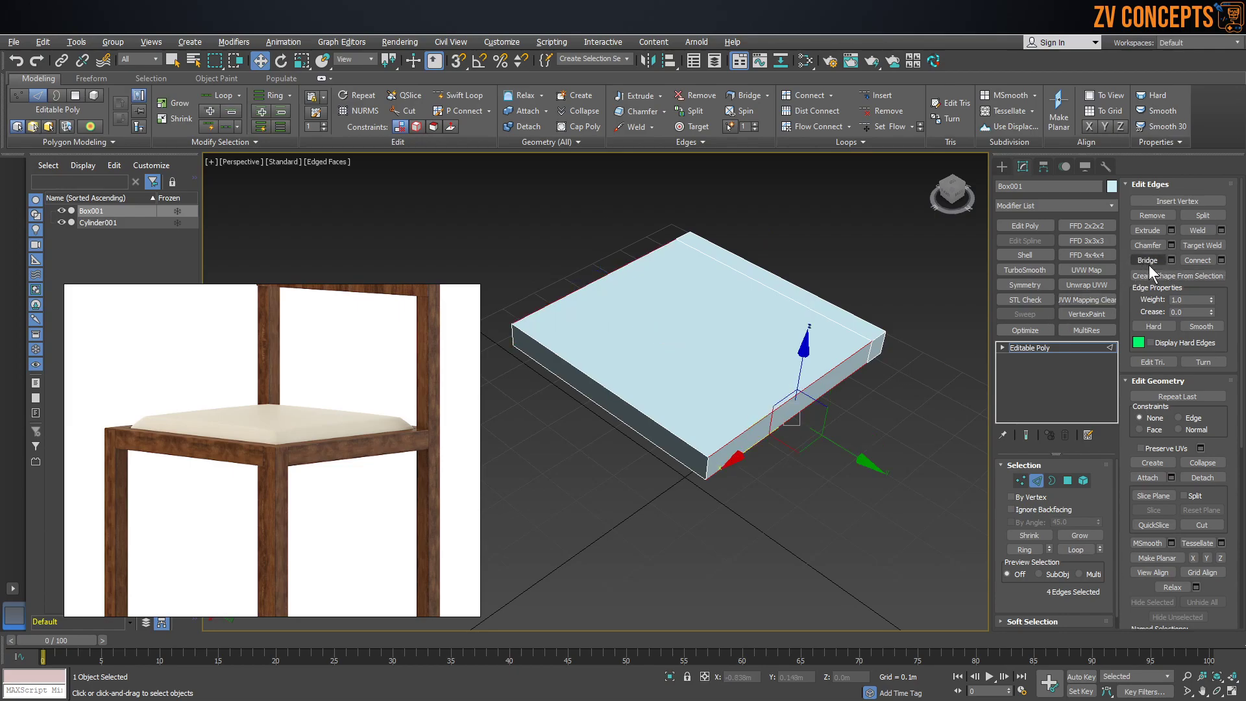
left_click(1198, 260)
left_click_drag(652, 377, 579, 408)
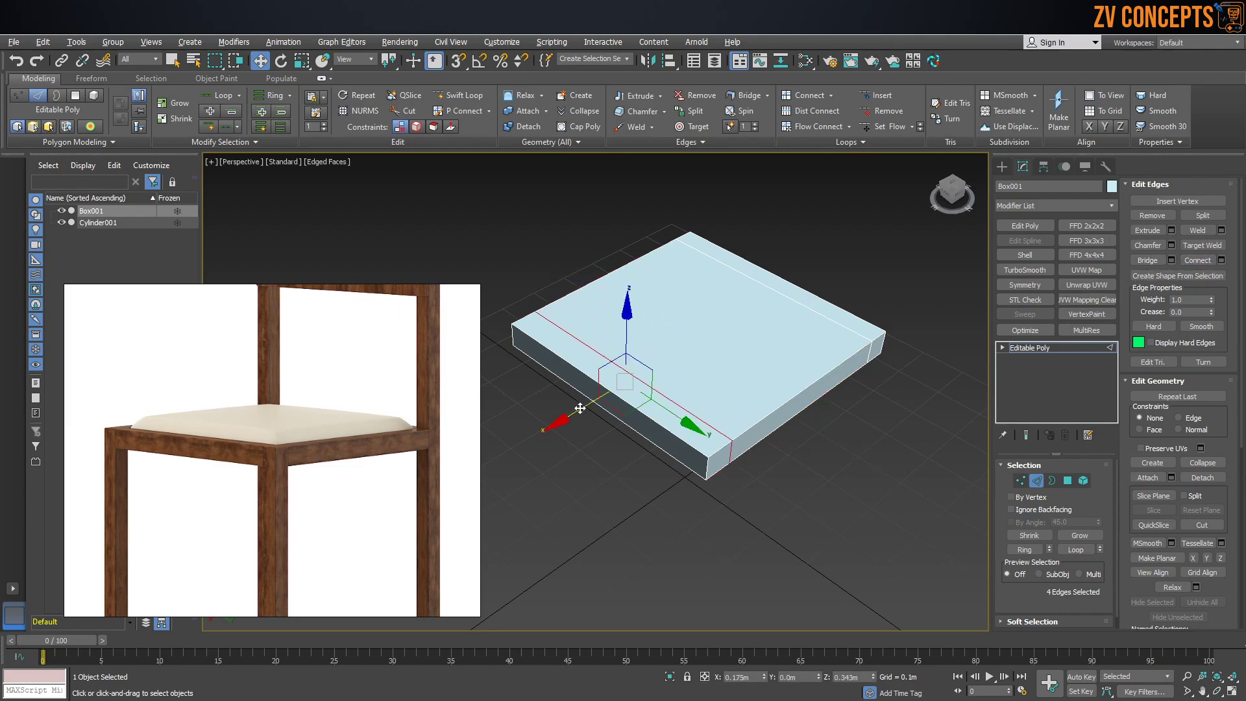
scroll(688, 365, "up", 6)
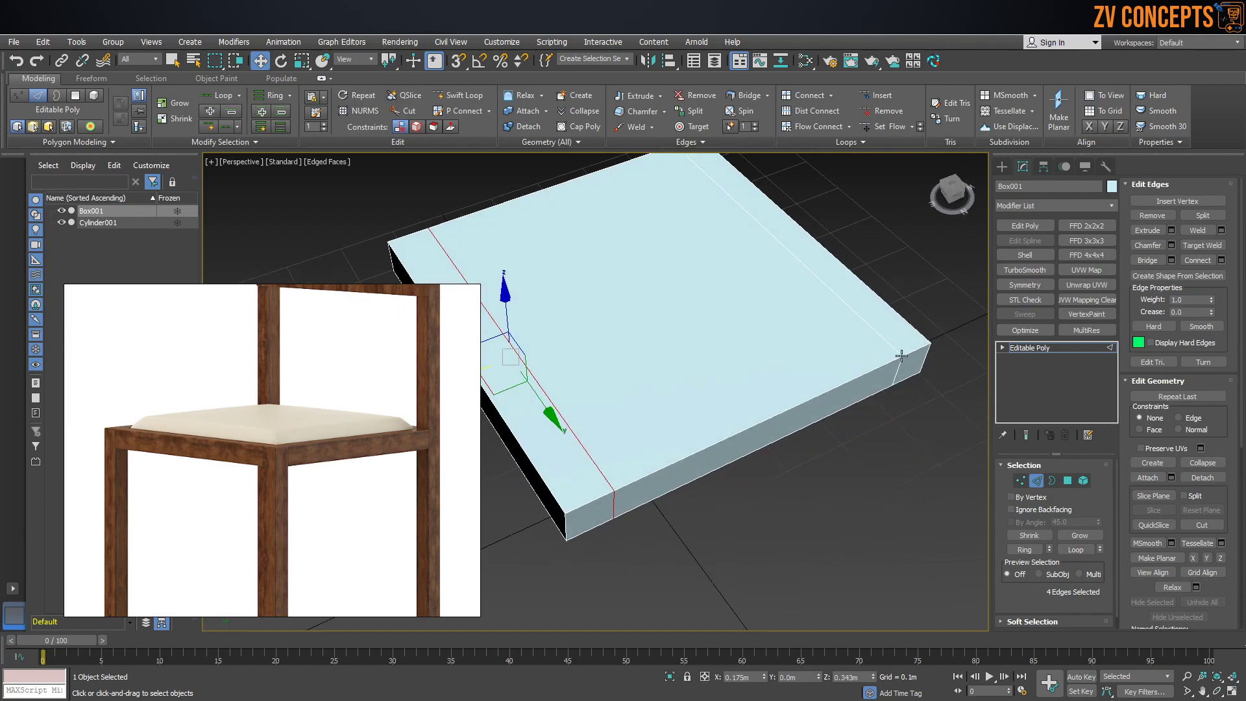
Undo both manually placed edge loops back to the ring selection of the four X-direction edges
key("ctrl+z")
key("ctrl+z")
key("ctrl+z")
key("ctrl+z")
key("ctrl+z")
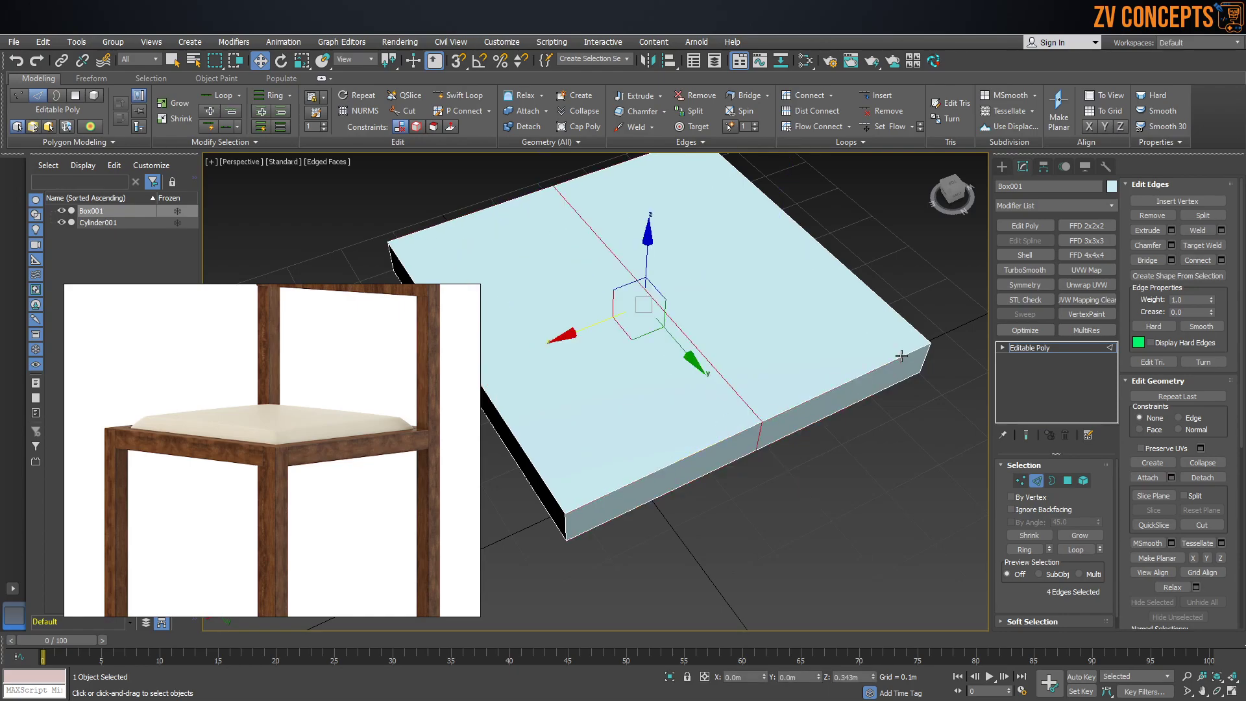
key("ctrl+z")
Connect the four selected edges with 2 segments and a pinch of 83 to place loops near both ends
middle_click_drag(704, 349, 710, 325, "alt")
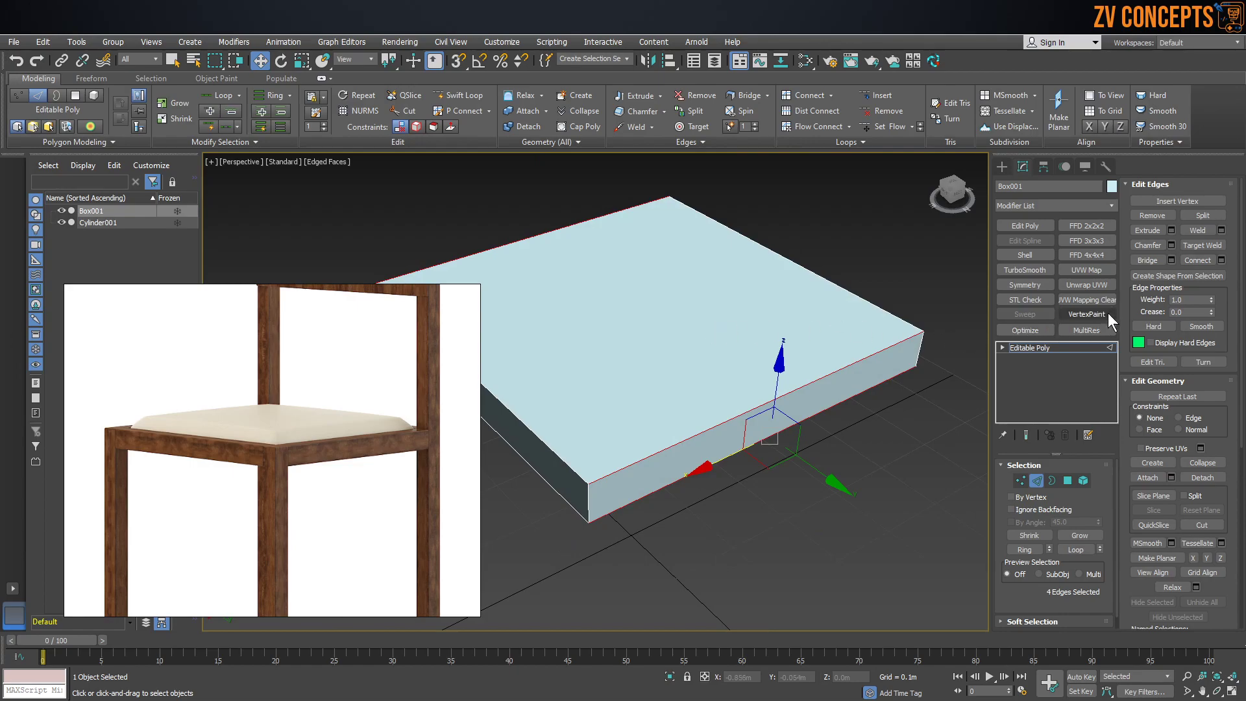
left_click(1221, 260)
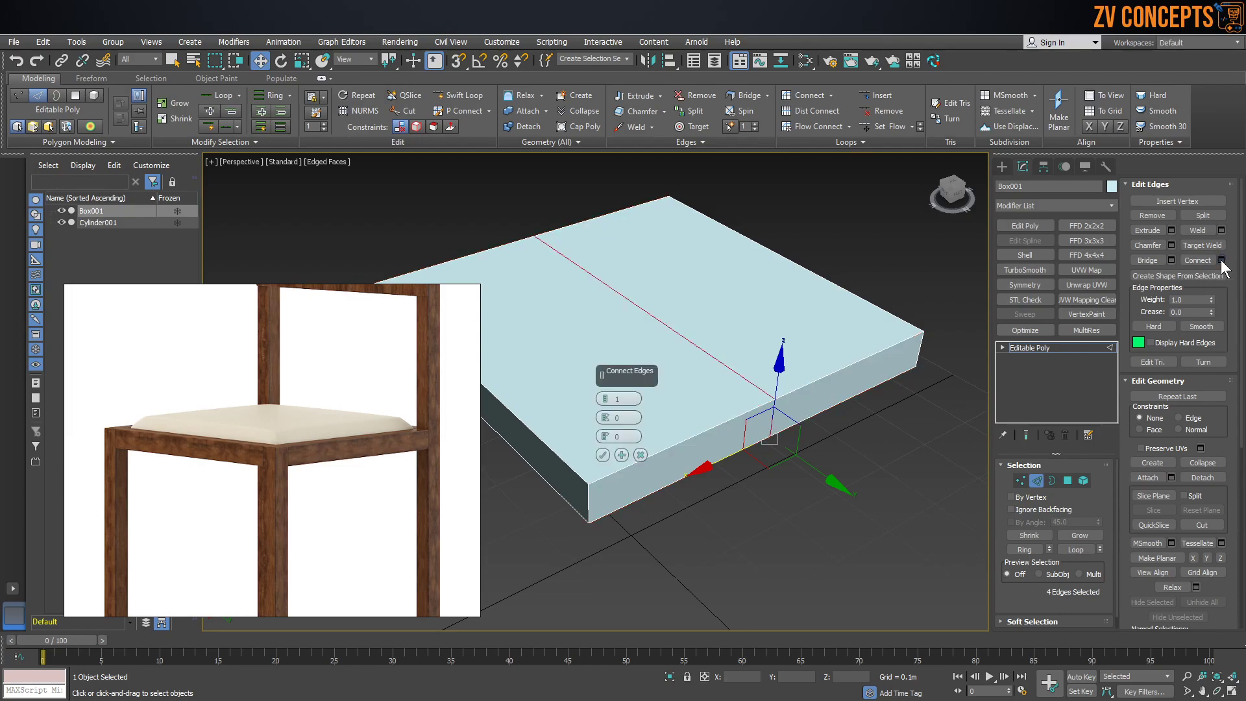
left_click(610, 398)
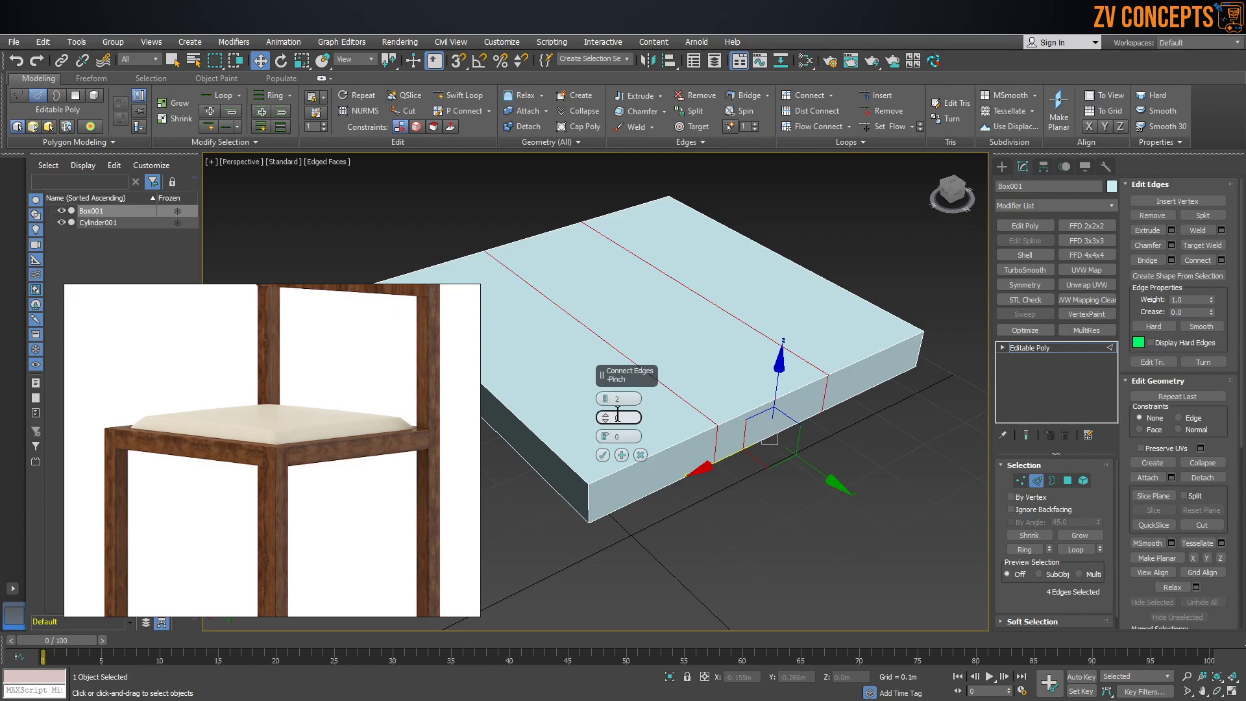
left_click_drag(609, 419, 635, 203)
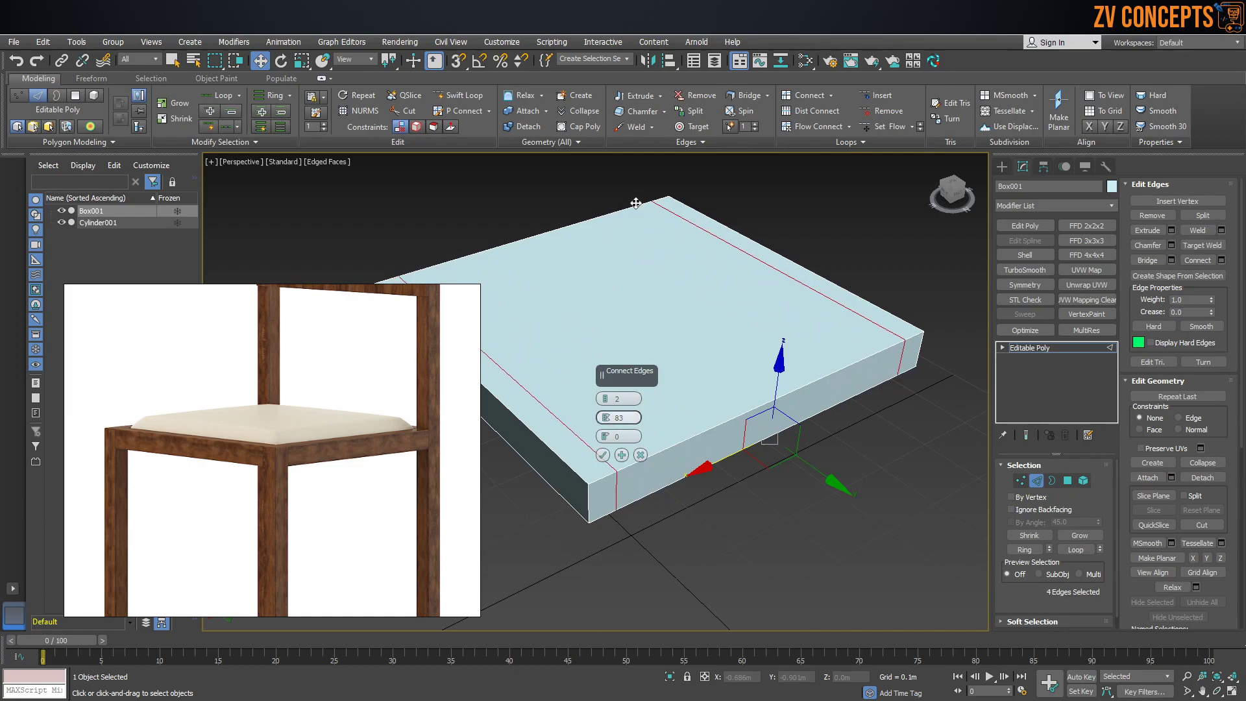
left_click(603, 454)
middle_click_drag(605, 452, 790, 458, "alt")
Select the ring of eight seat edges running along Y and connect them with 2 segments and a pinch of 83
left_click_drag(794, 475, 760, 379)
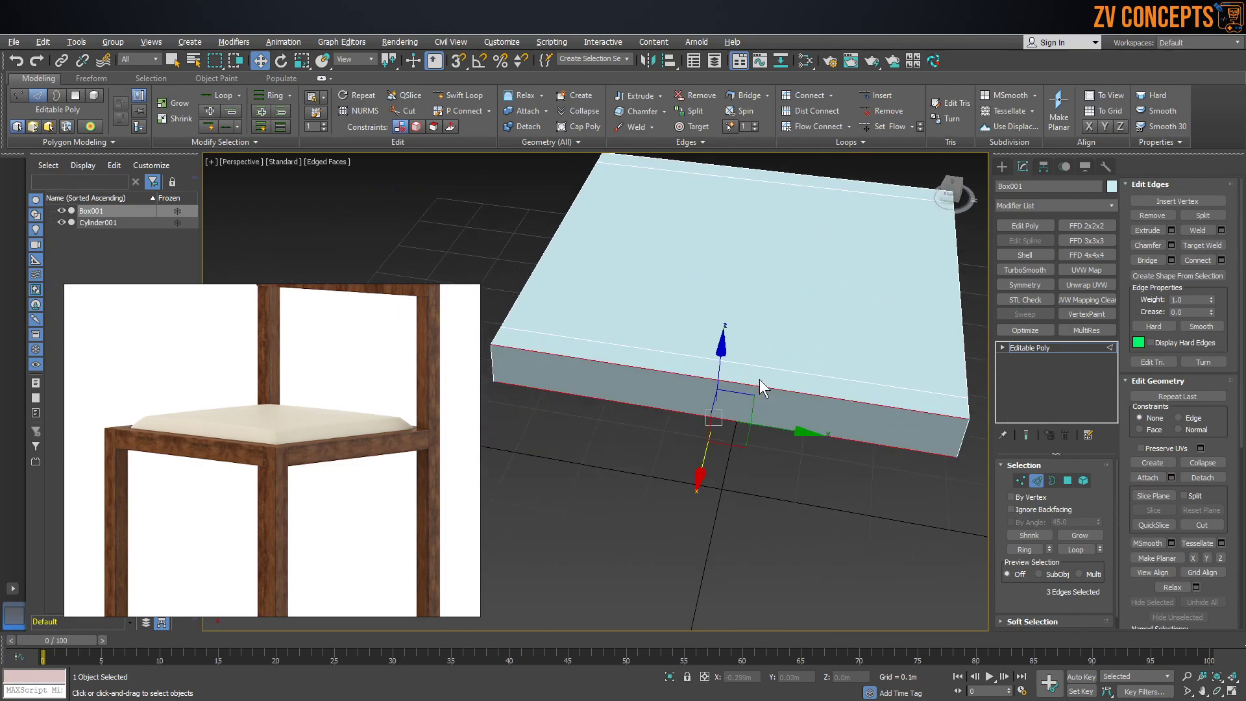
key("ctrl+z")
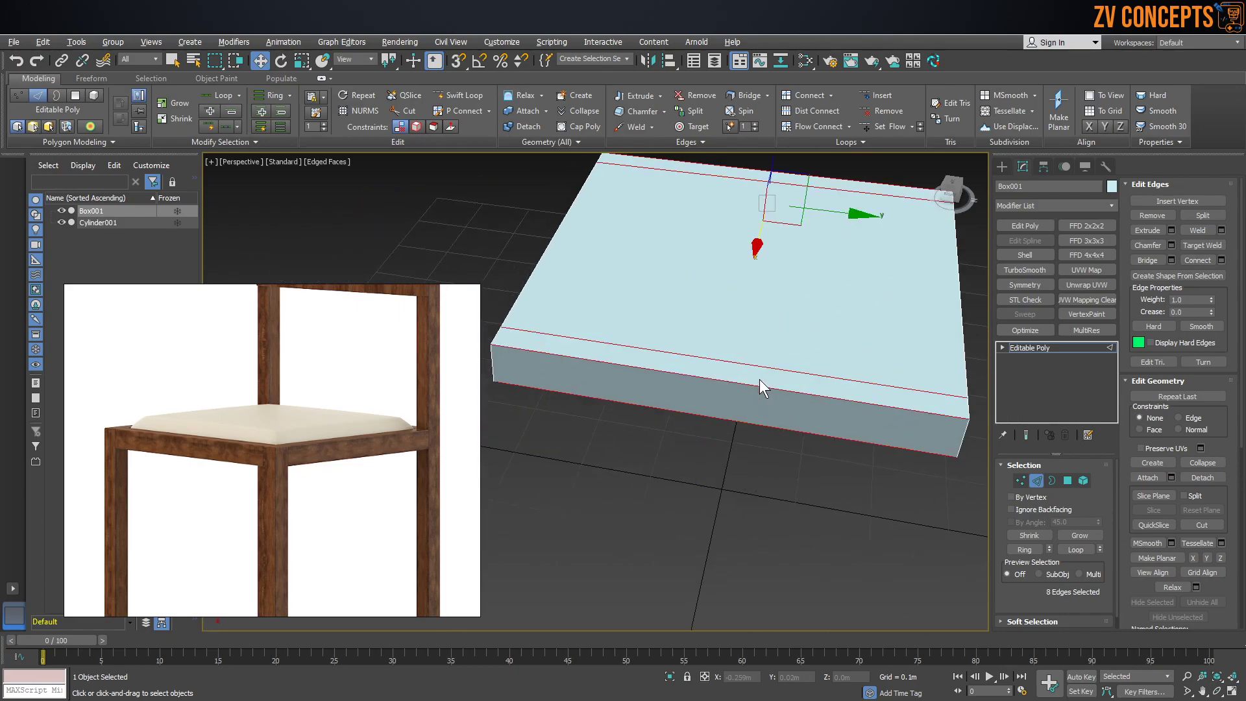
middle_click_drag(742, 341, 733, 343)
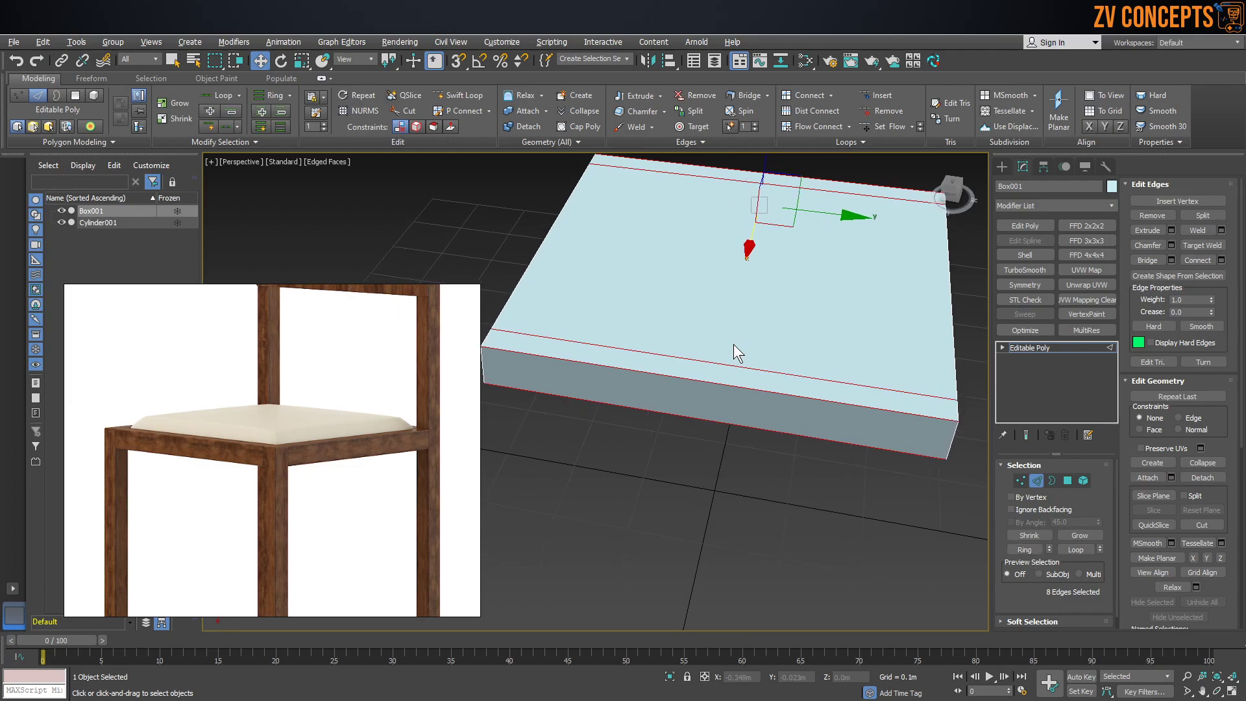
left_click(1222, 260)
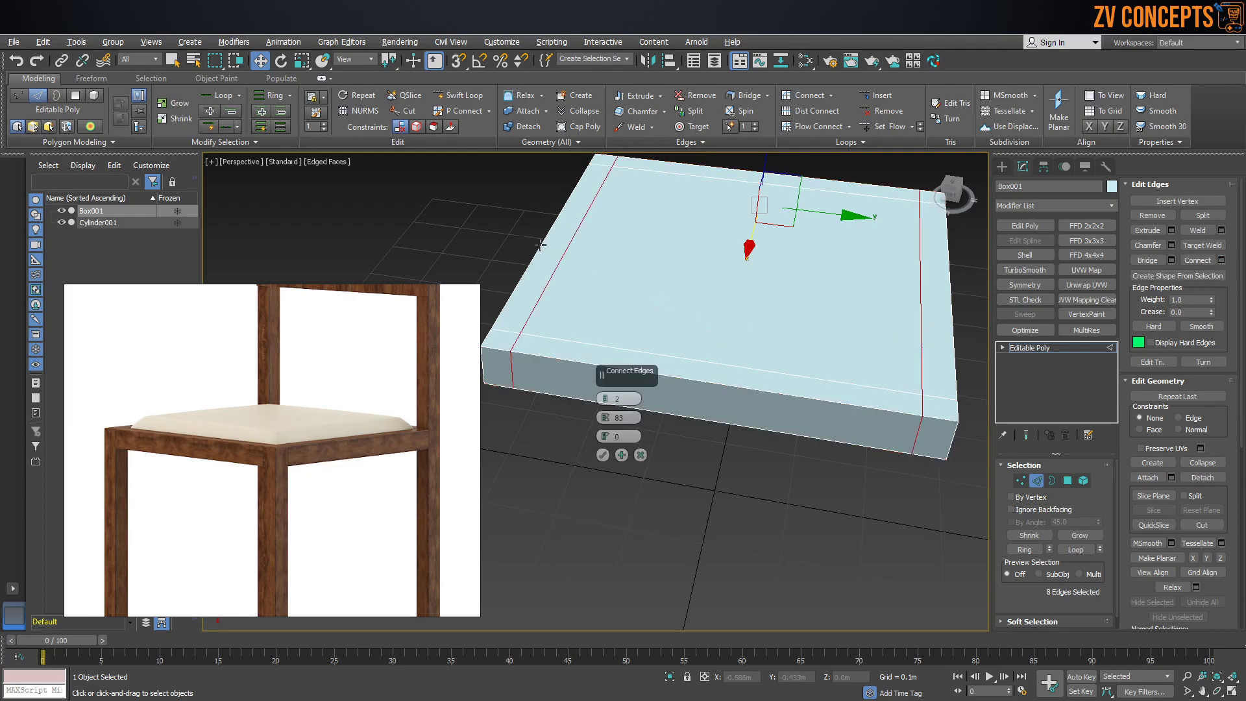
middle_click_drag(559, 257, 605, 267, "alt")
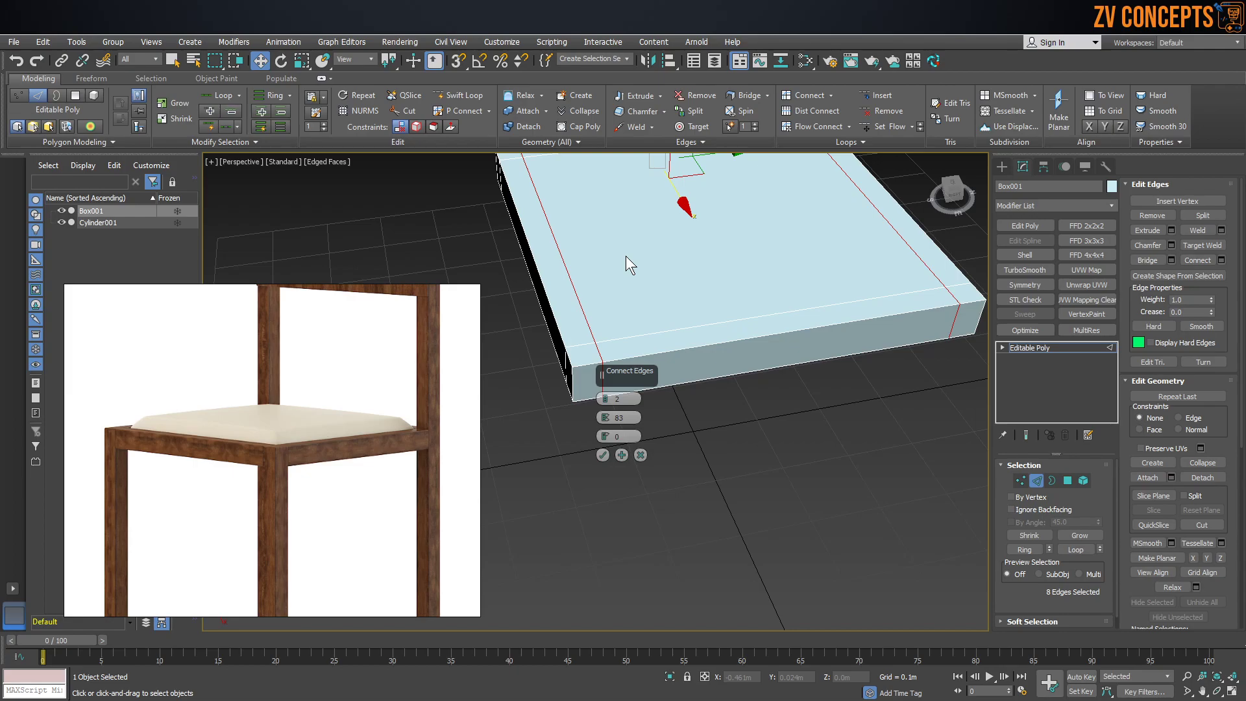
middle_click_drag(625, 256, 634, 387, "alt")
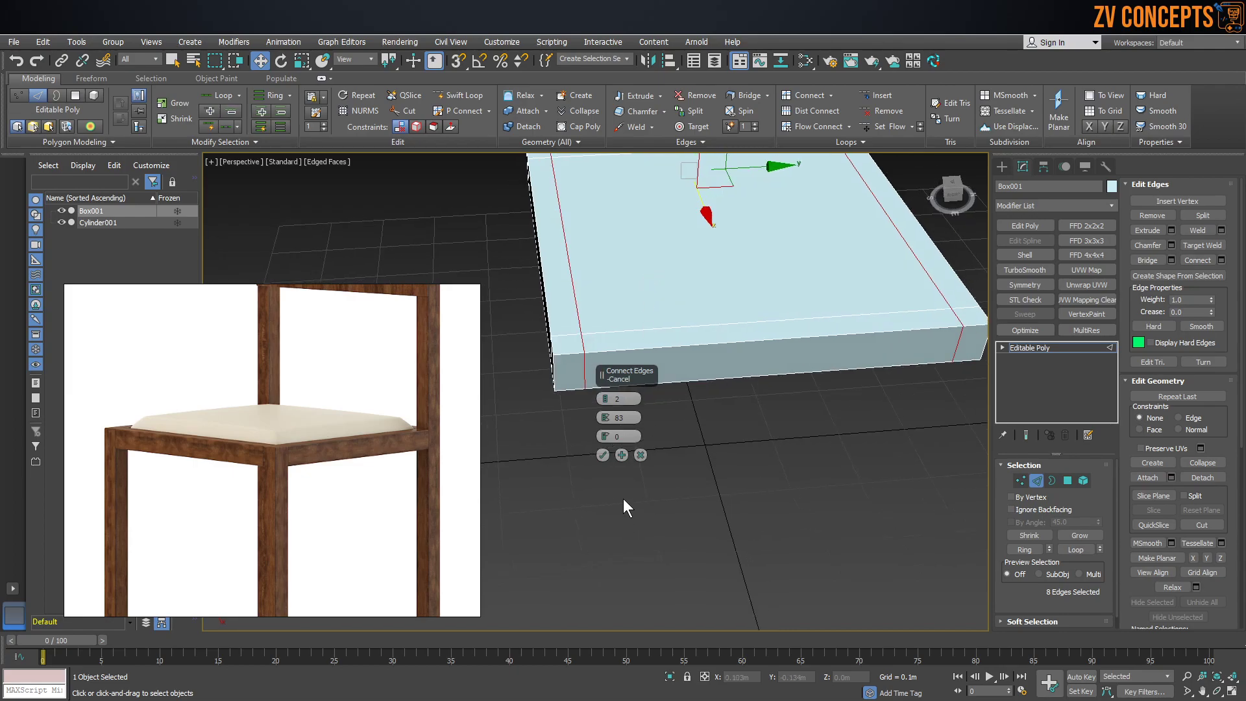
left_click(604, 455)
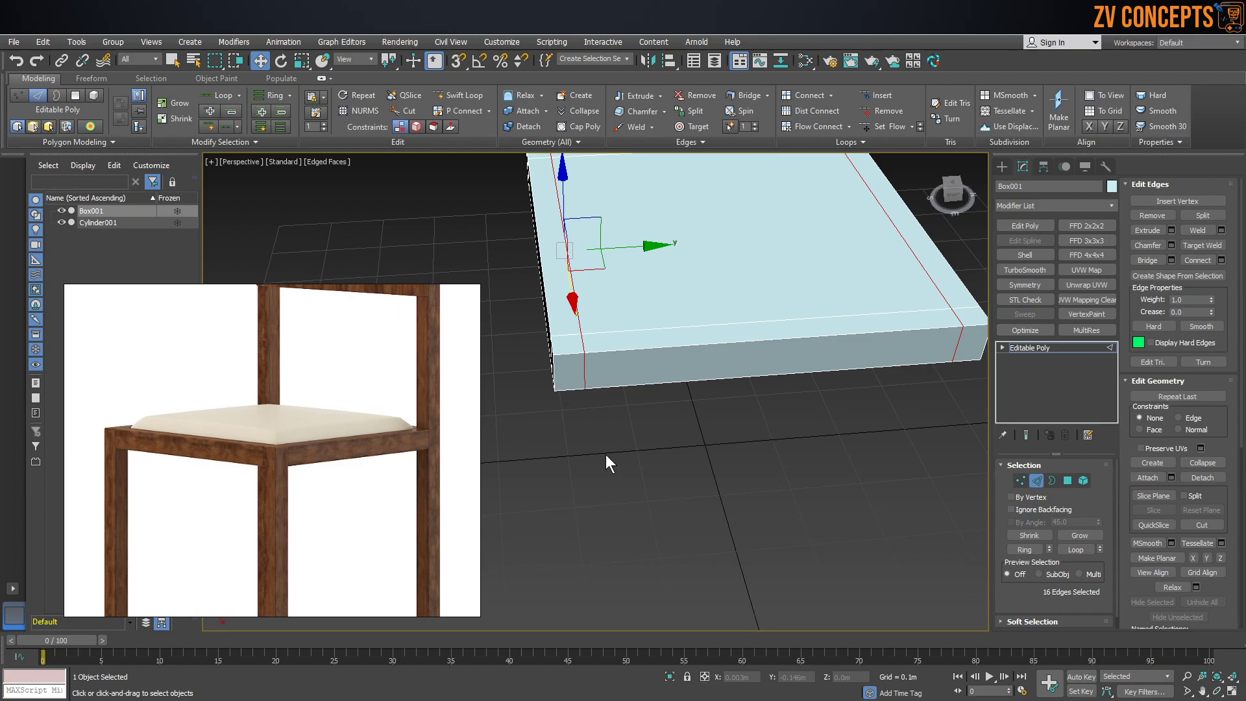
At polygon level, select the four small corner polygons on the underside of the seat
left_click(1068, 480)
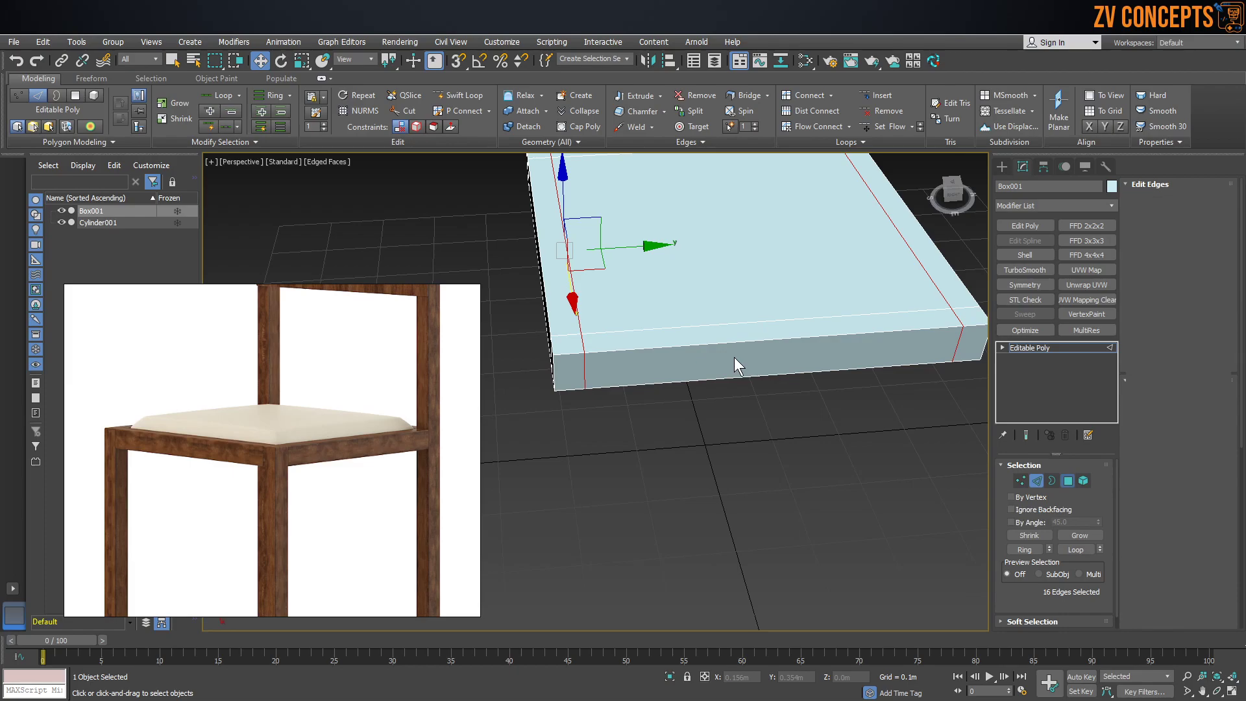
scroll(746, 363, "down", 3)
middle_click_drag(745, 388, 730, 284, "alt")
scroll(730, 284, "up", 3)
left_click(595, 247)
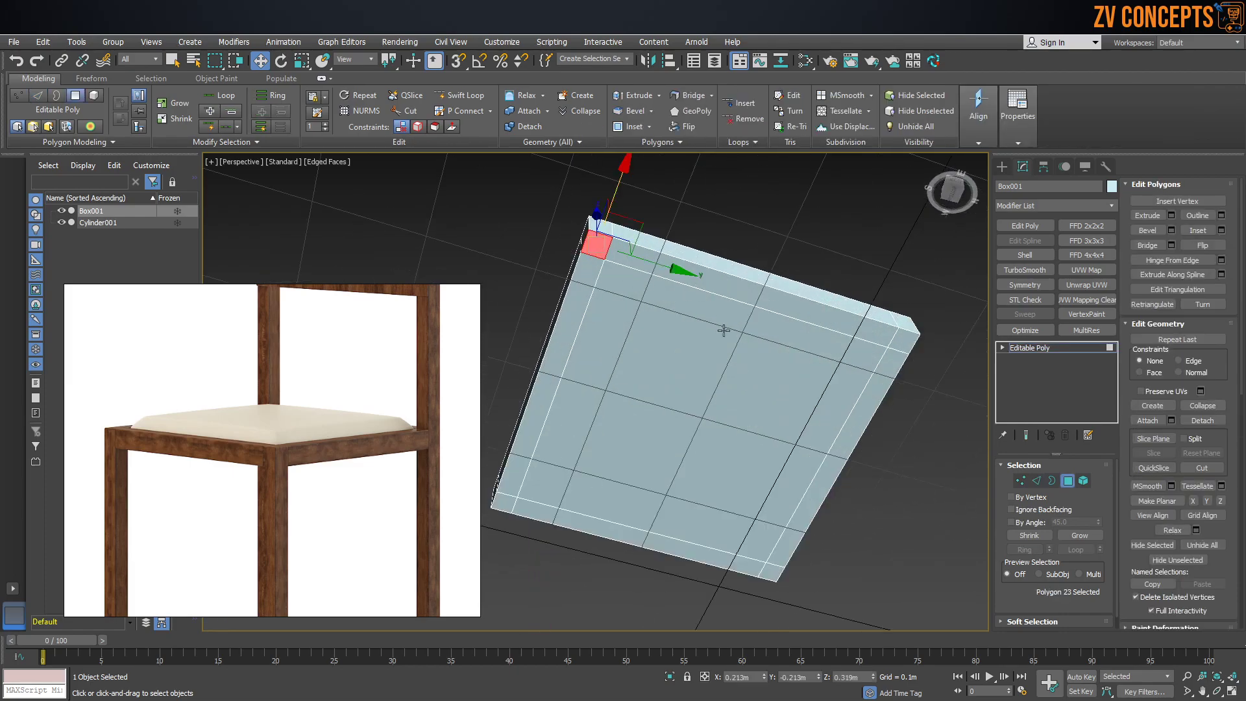
left_click(893, 342, "ctrl")
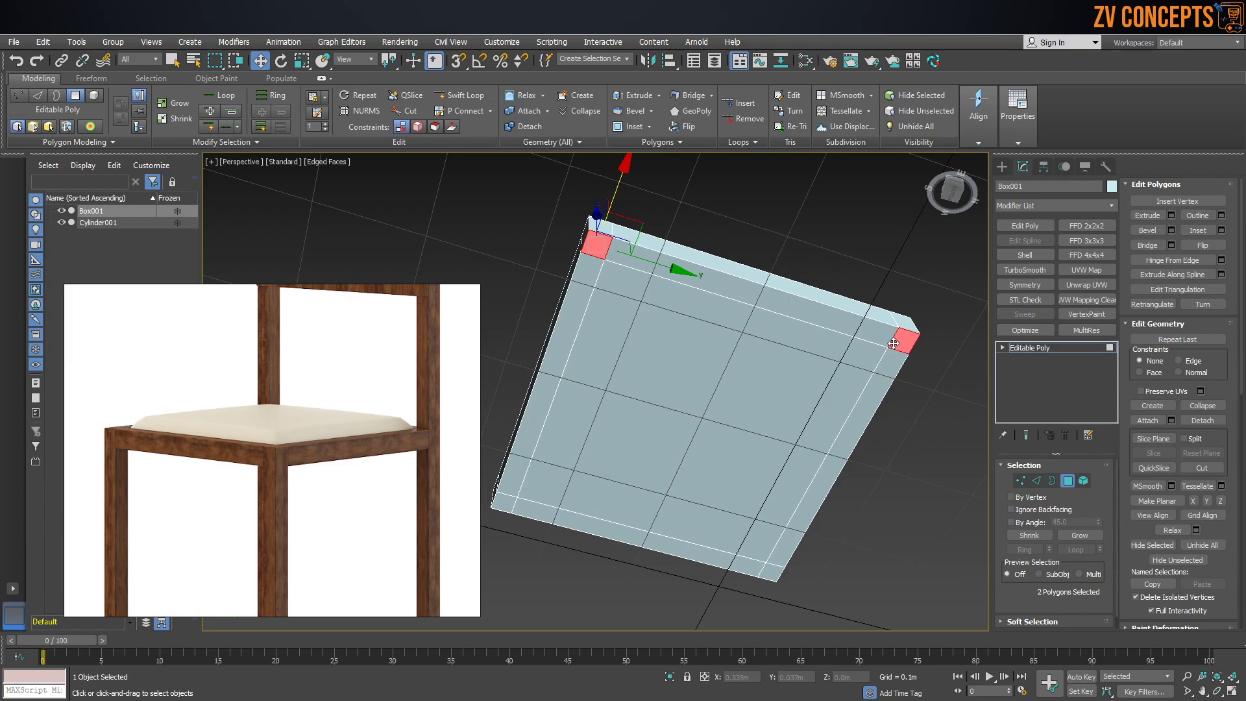
left_click(770, 571, "ctrl")
left_click(503, 505, "ctrl")
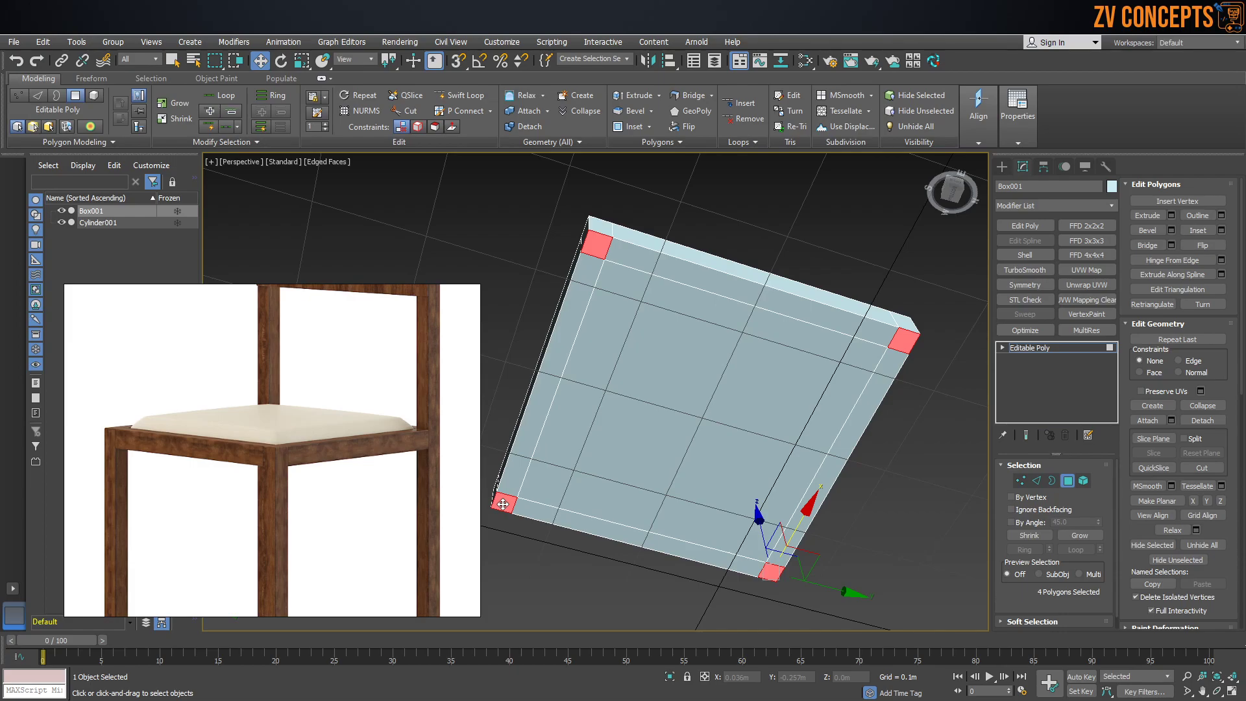
Extrude the four selected underside corner polygons by 0.1 m to start the chair legs
middle_click_drag(494, 227, 710, 288, "alt")
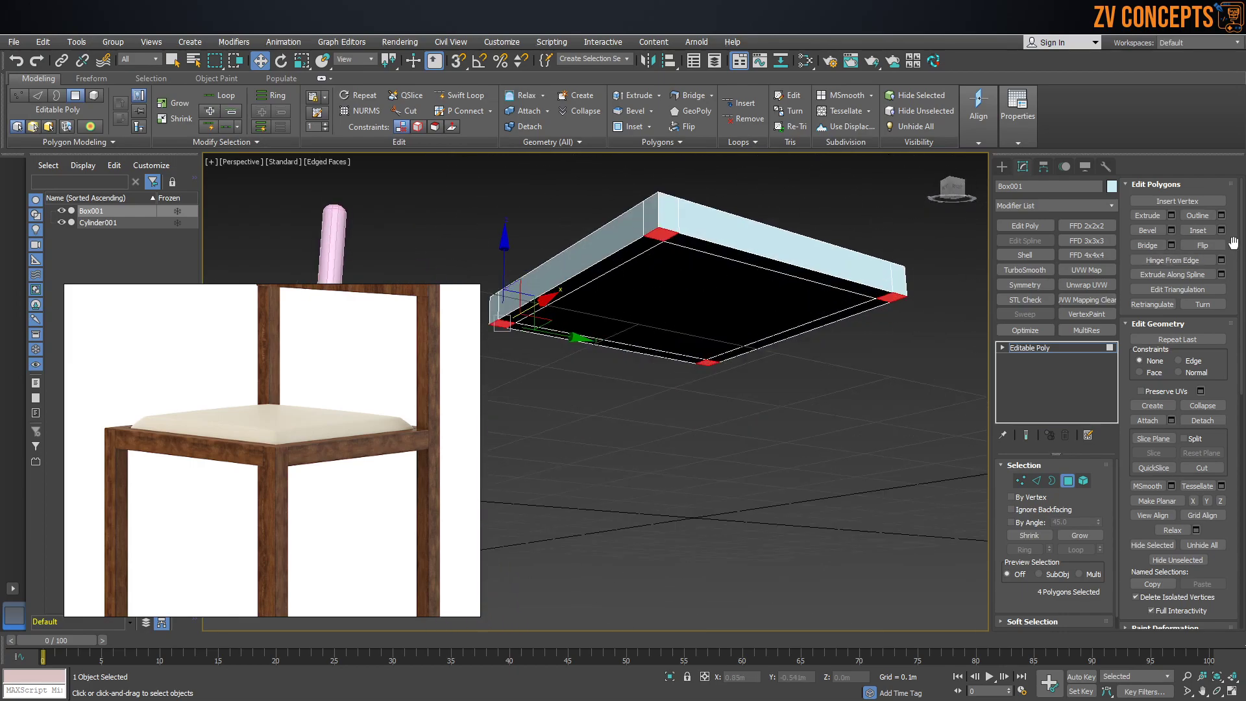
left_click(1172, 216)
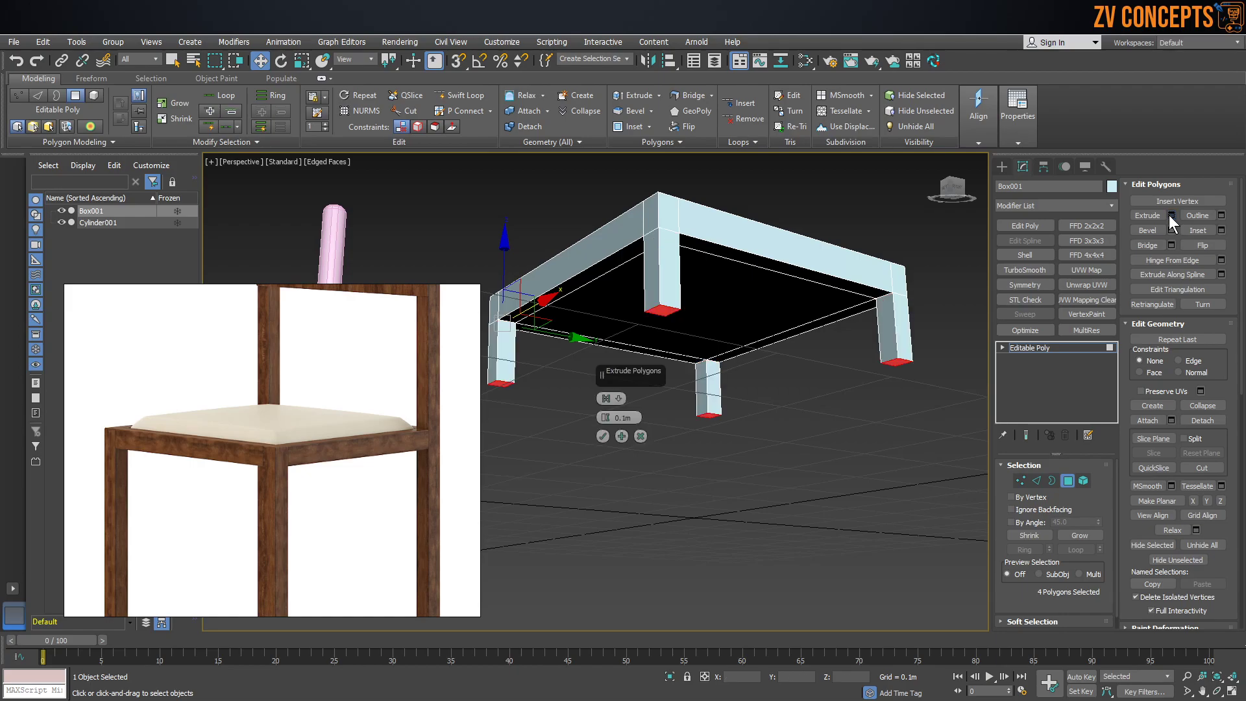
left_click(602, 435)
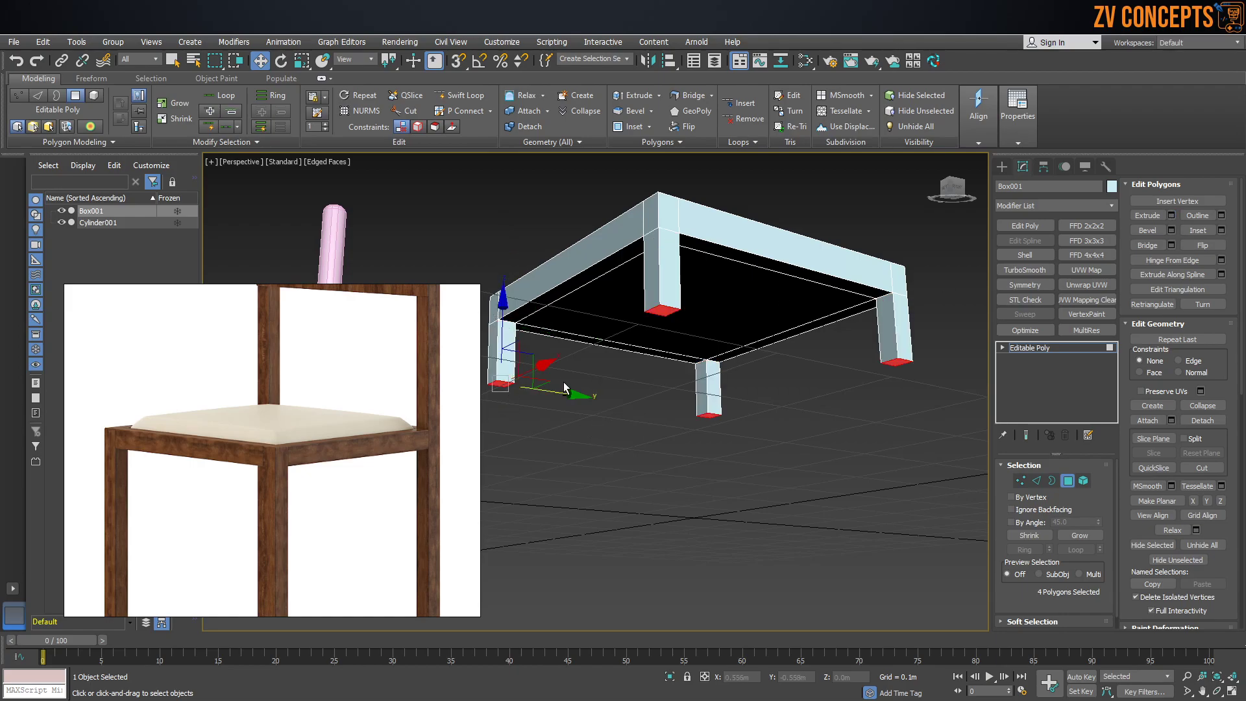
In the front view, lower the four leg end polygons to the grid's ground line, then return to the perspective view
middle_click_drag(566, 390, 553, 397, "alt")
left_click_drag(552, 397, 571, 517)
key("f")
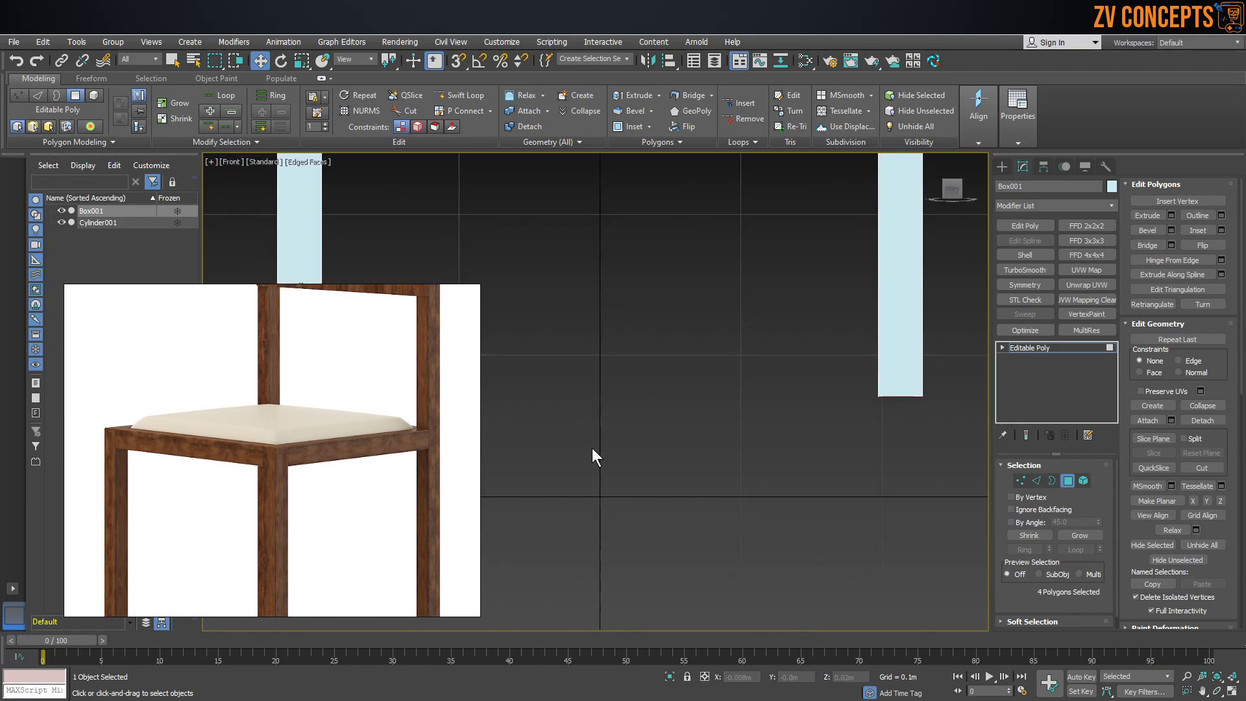
scroll(855, 399, "down", 4)
scroll(736, 380, "up", 2)
left_click_drag(701, 352, 731, 405)
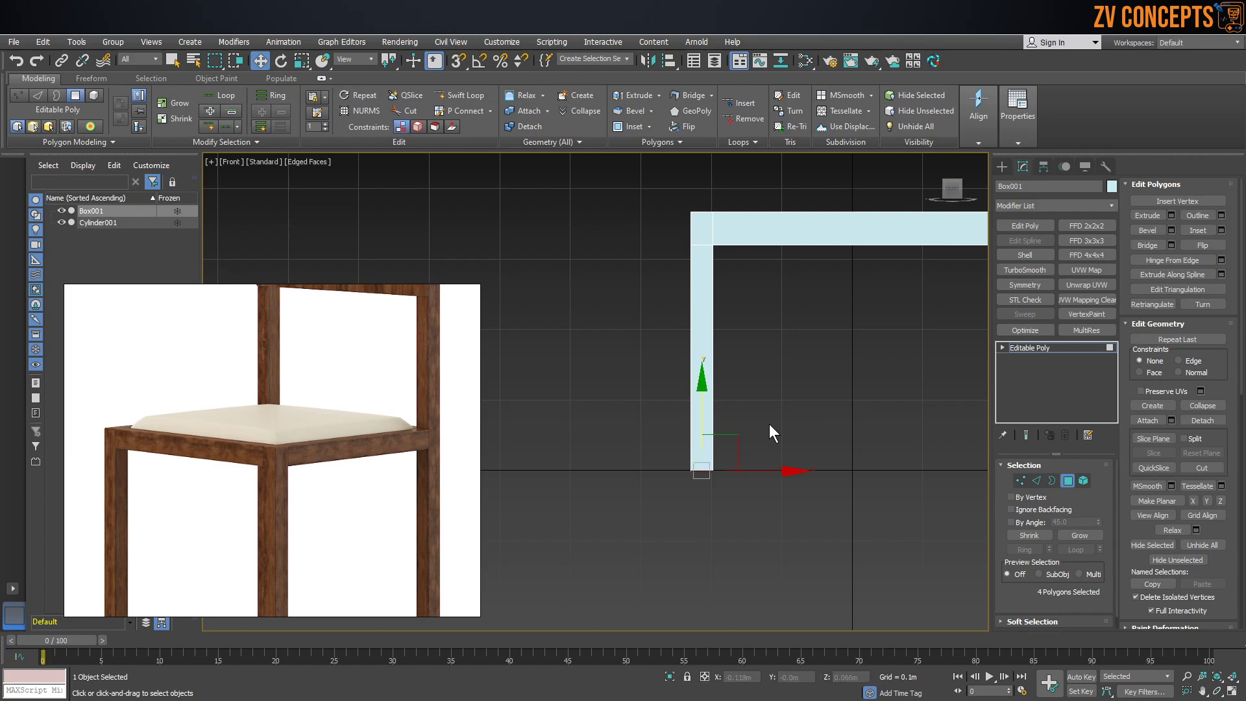
key("p")
middle_click_drag(770, 426, 751, 386, "alt")
scroll(769, 359, "up", 2)
scroll(146, 411, "down", 4)
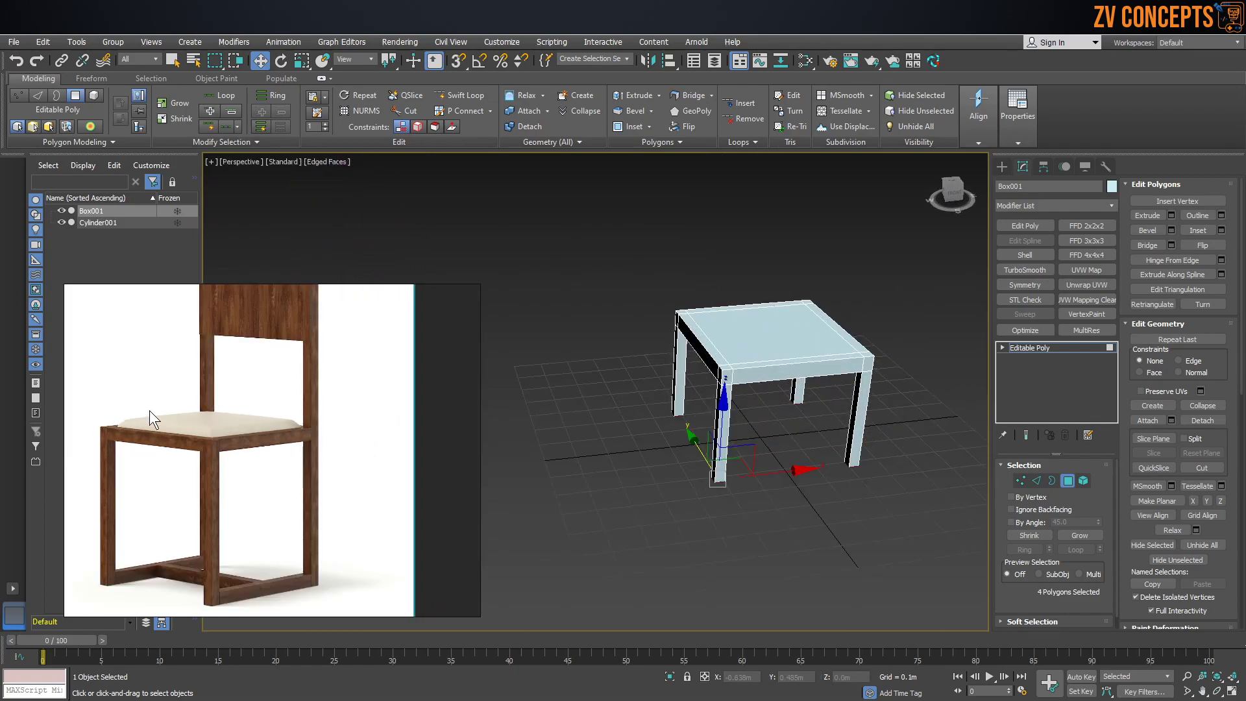
At vertex level, select the bottom vertices of all four legs and set their Z position to 0
scroll(185, 524, "up", 1)
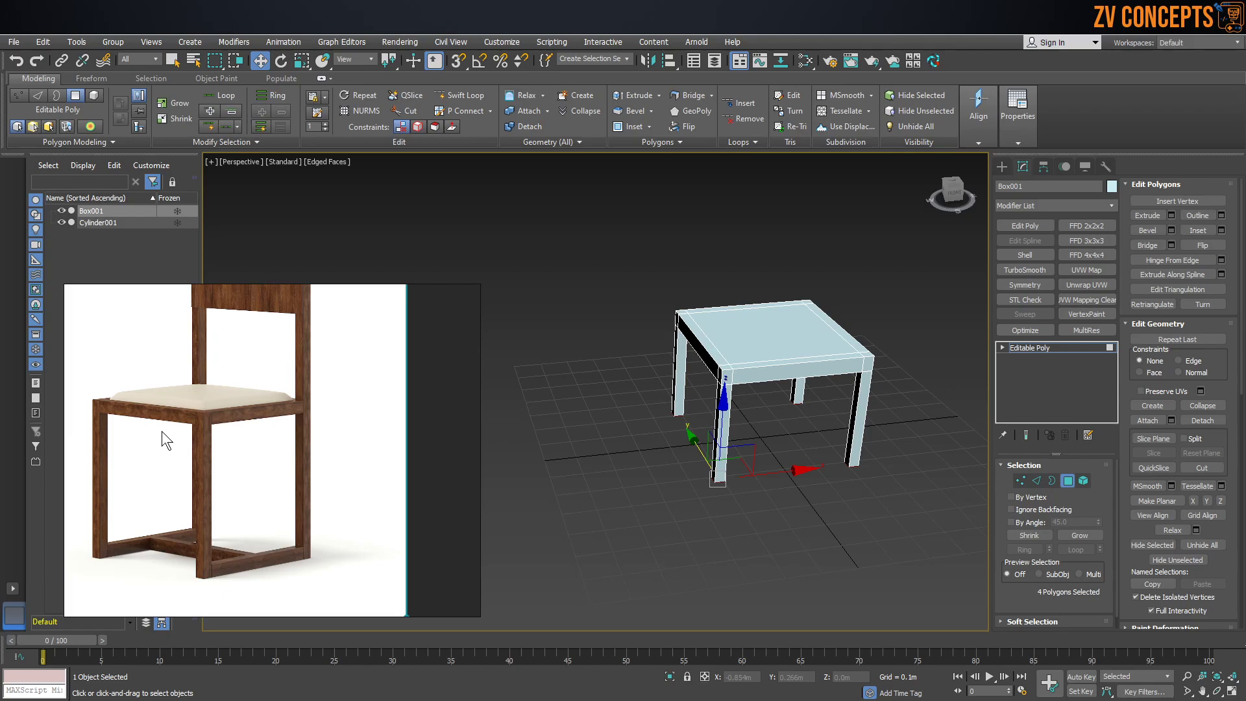
scroll(174, 423, "down", 1)
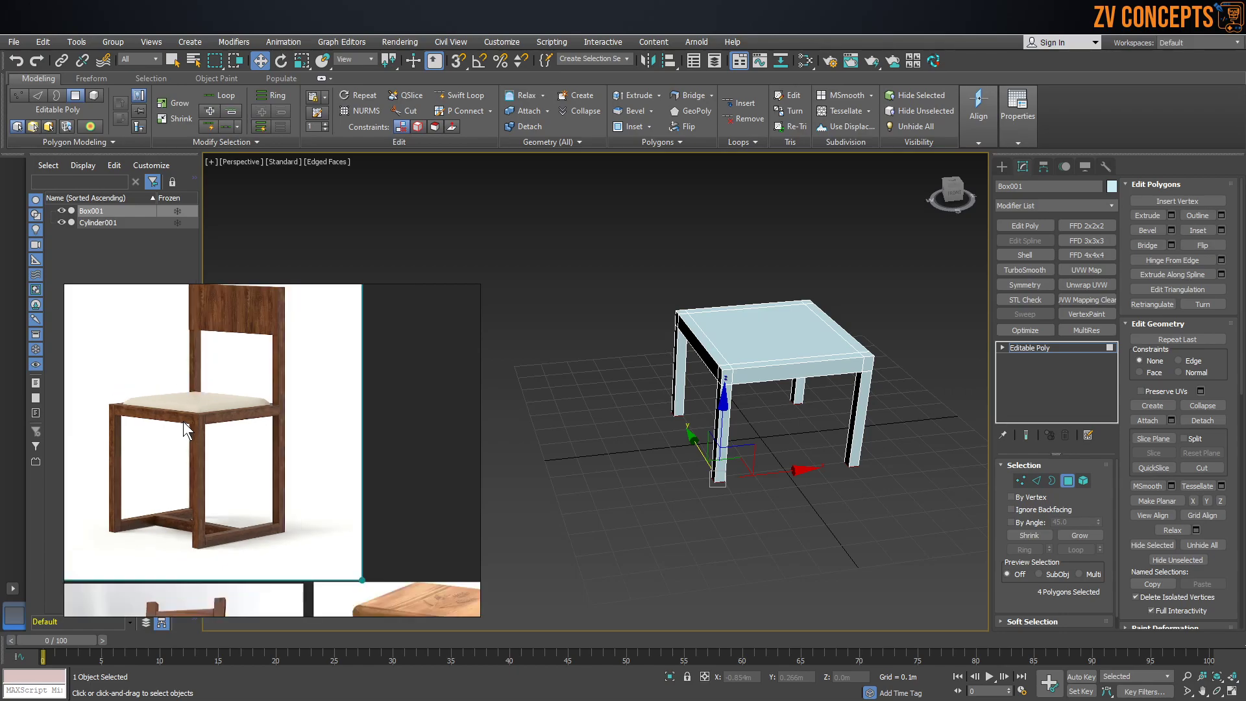
middle_click_drag(801, 486, 761, 423, "alt")
left_click(1022, 480)
left_click_drag(883, 457, 556, 365)
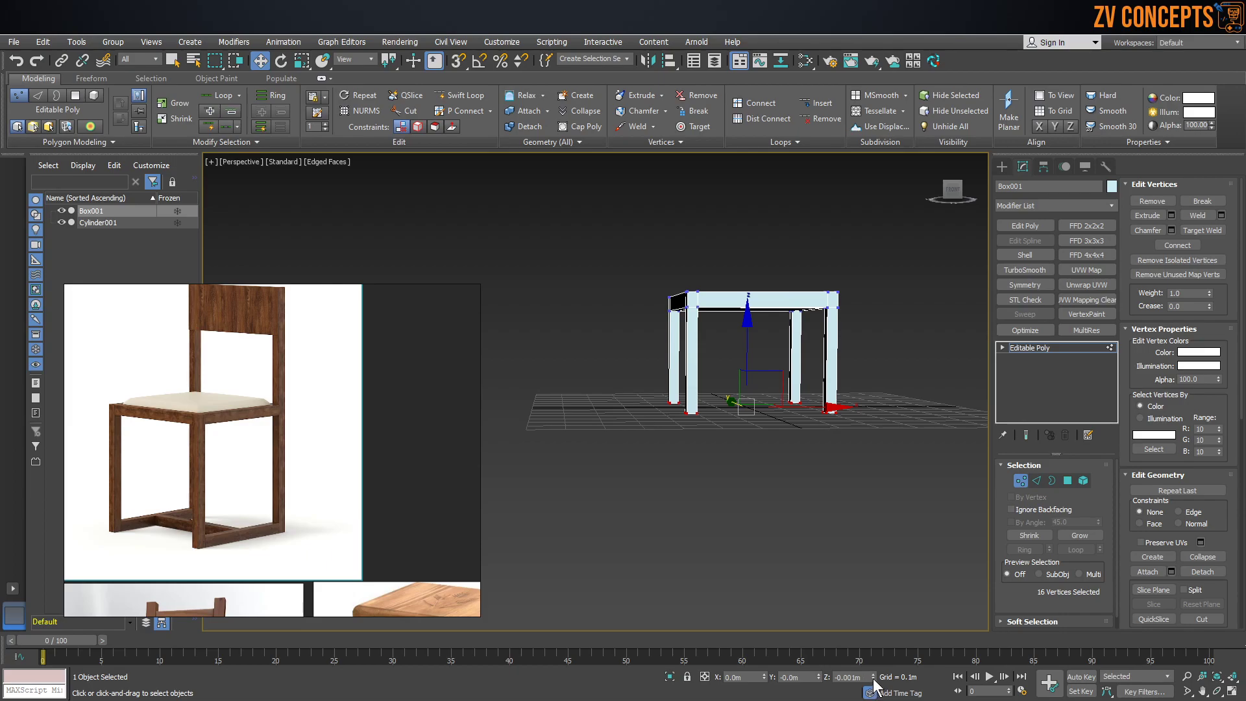
left_click_drag(866, 677, 774, 674)
type("0")
key("Return")
At polygon level, select two adjacent corner polygons on top of the seat for the backrest posts
left_click(1071, 481)
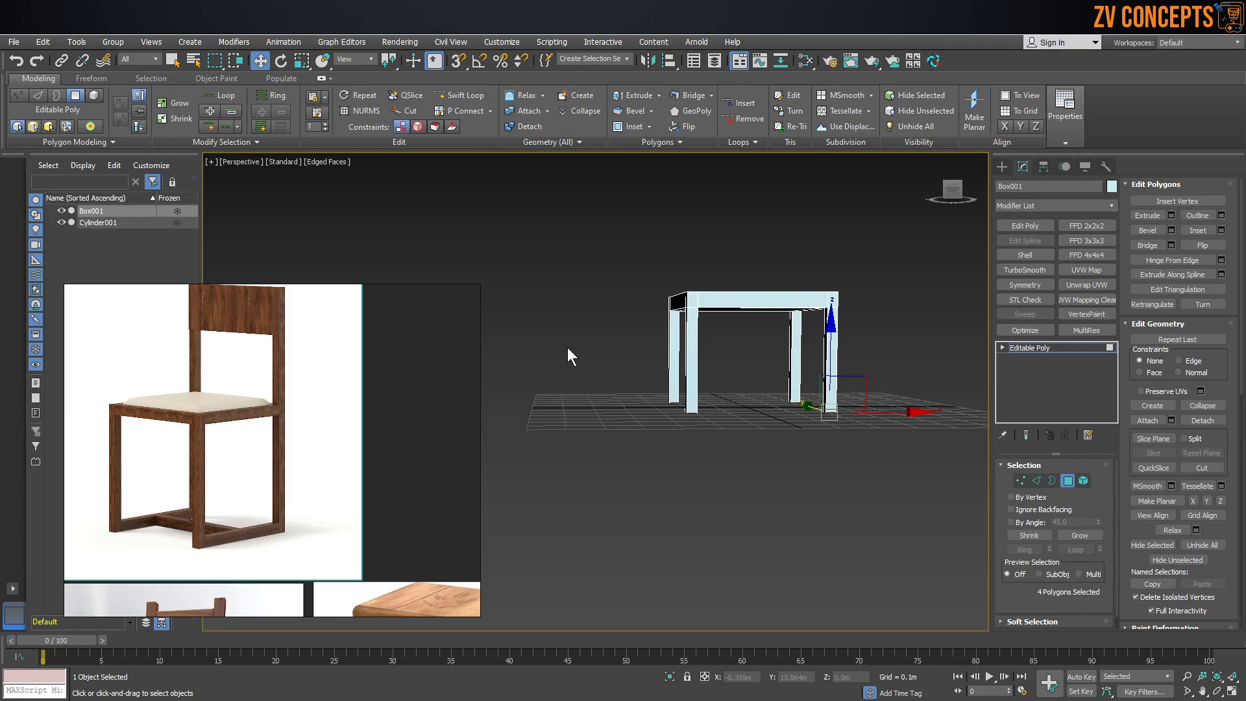
middle_click_drag(712, 297, 825, 345, "alt")
scroll(777, 314, "up", 5)
scroll(708, 334, "down", 3)
scroll(740, 305, "up", 5)
left_click(751, 300)
left_click(546, 187, "ctrl")
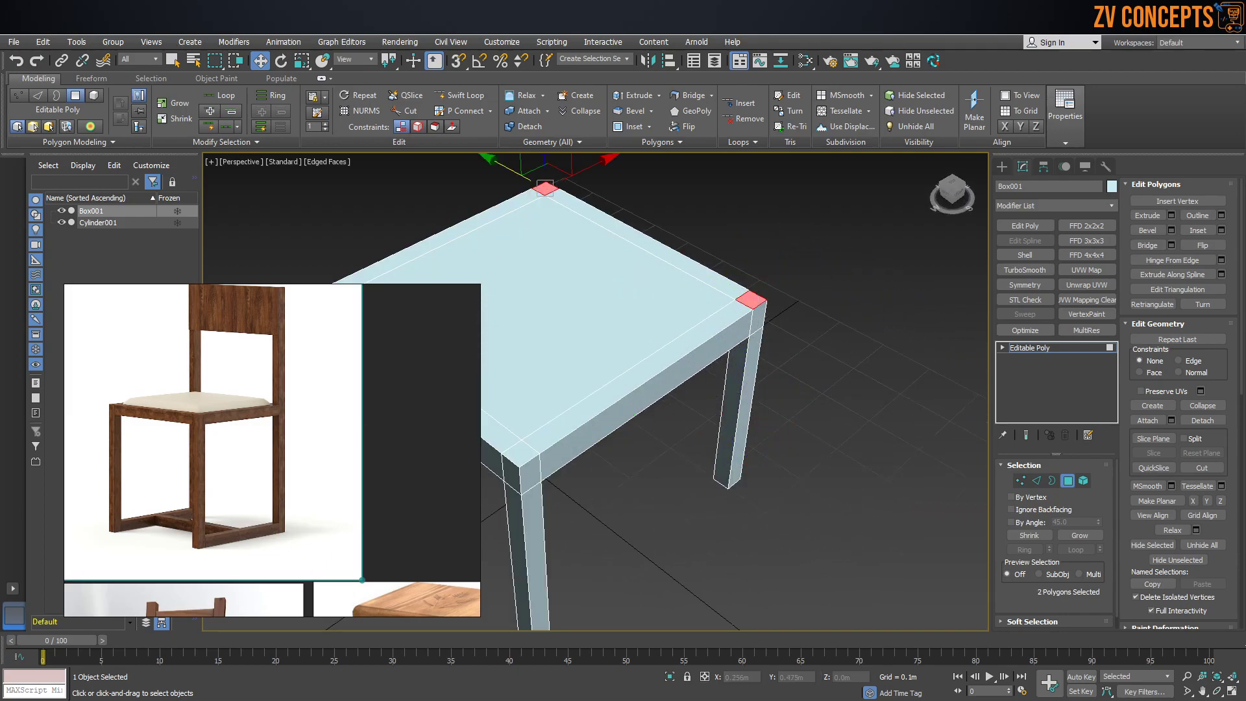
Switch to File Explorer, open the Lecture No (14) folder in Aug-Nov, and show its files as large icons
key("alt+Tab")
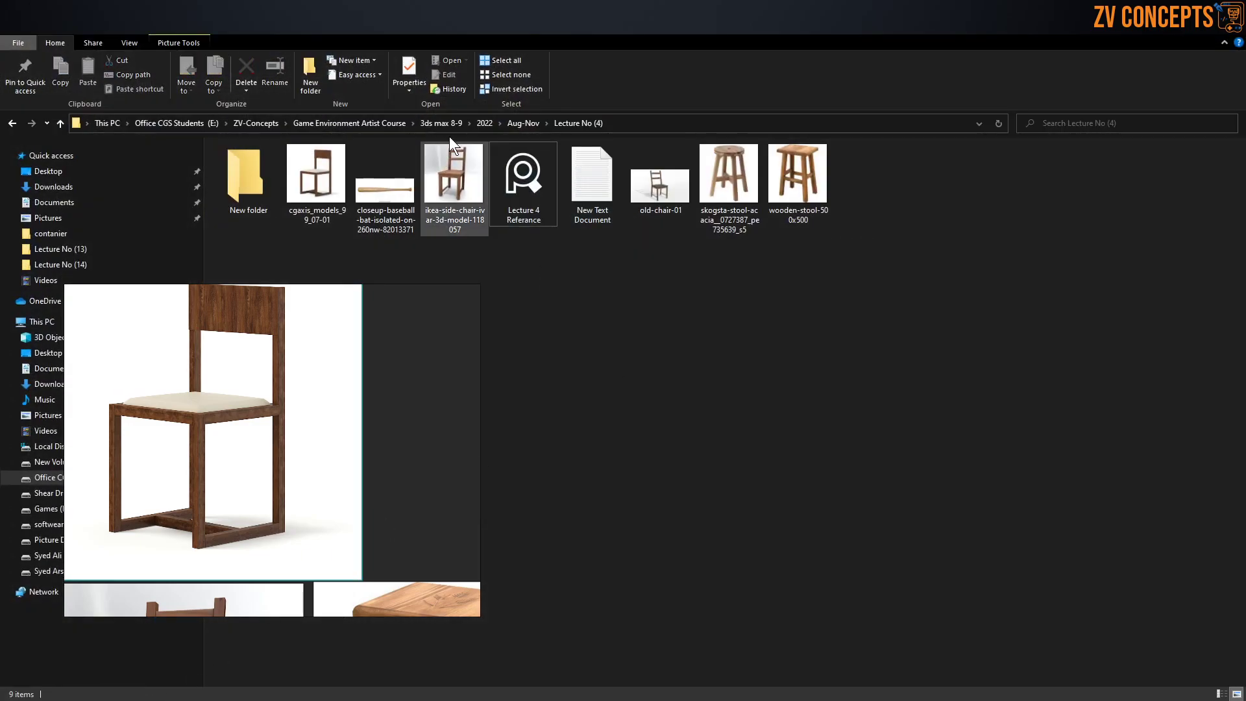
left_click(519, 121)
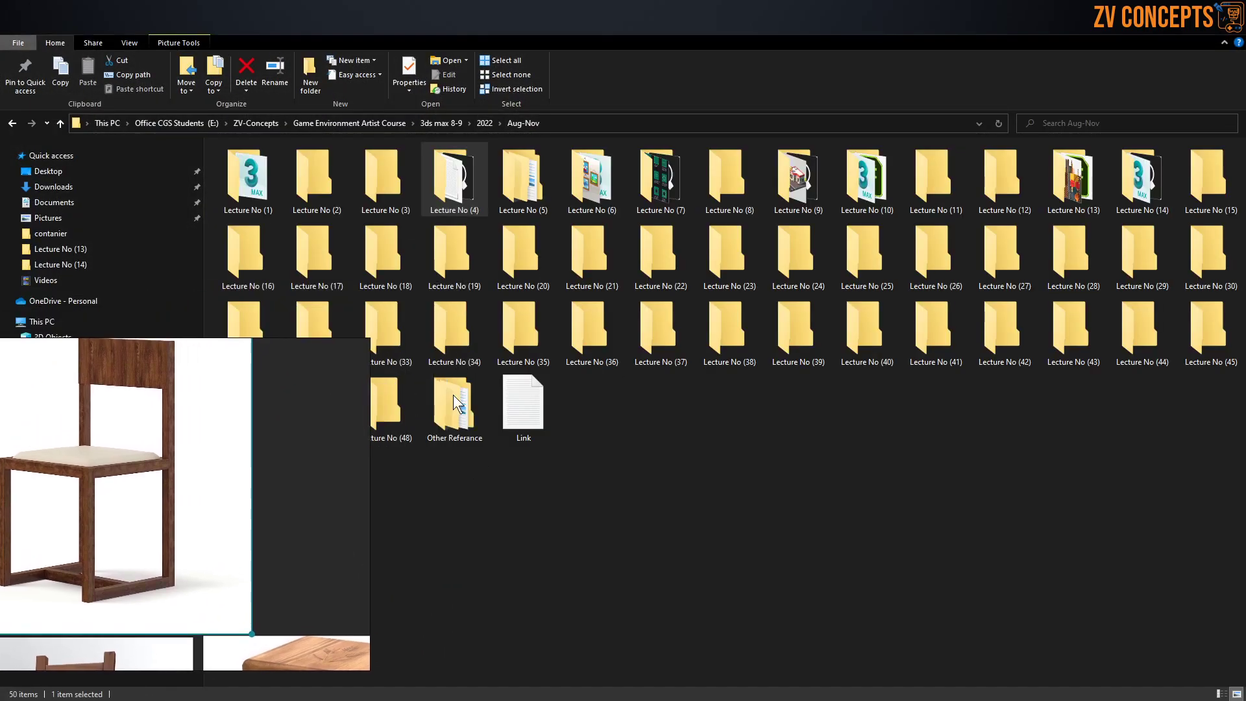
double_click(1165, 163)
left_click(129, 42)
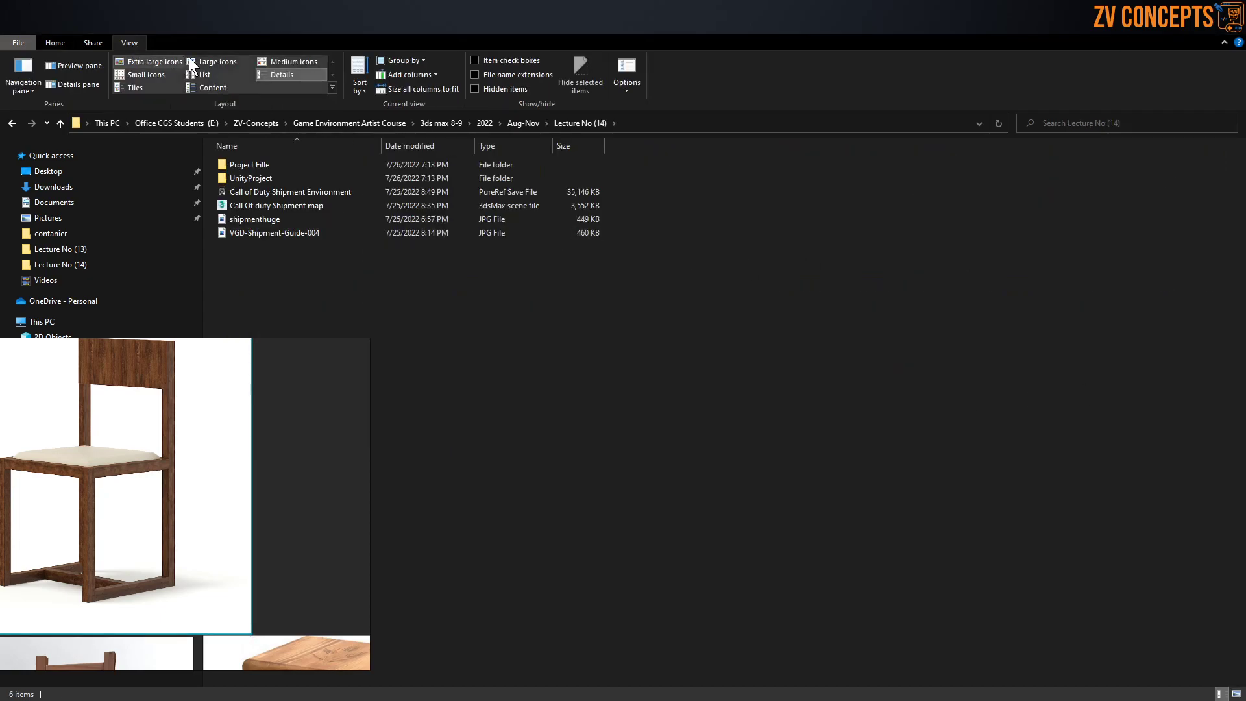
left_click(214, 62)
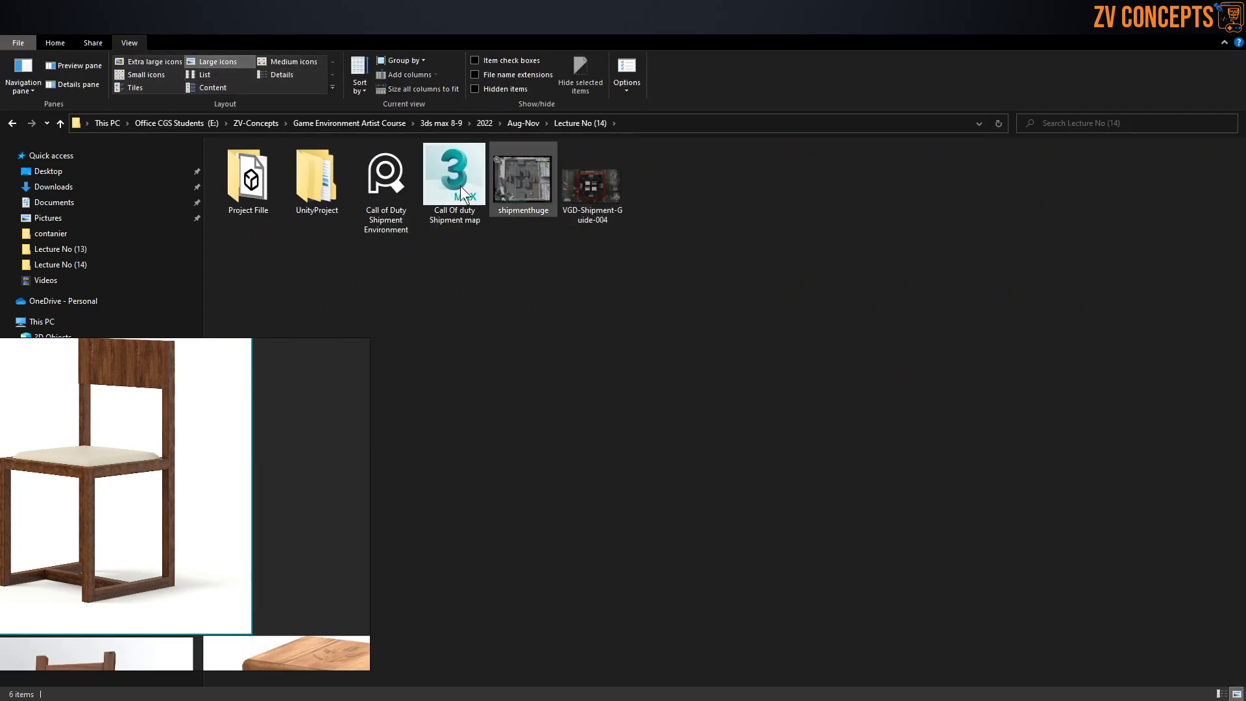
Open the shipmenthuge image to examine the overhead map layout, then close it
left_click(316, 182)
left_click(548, 178)
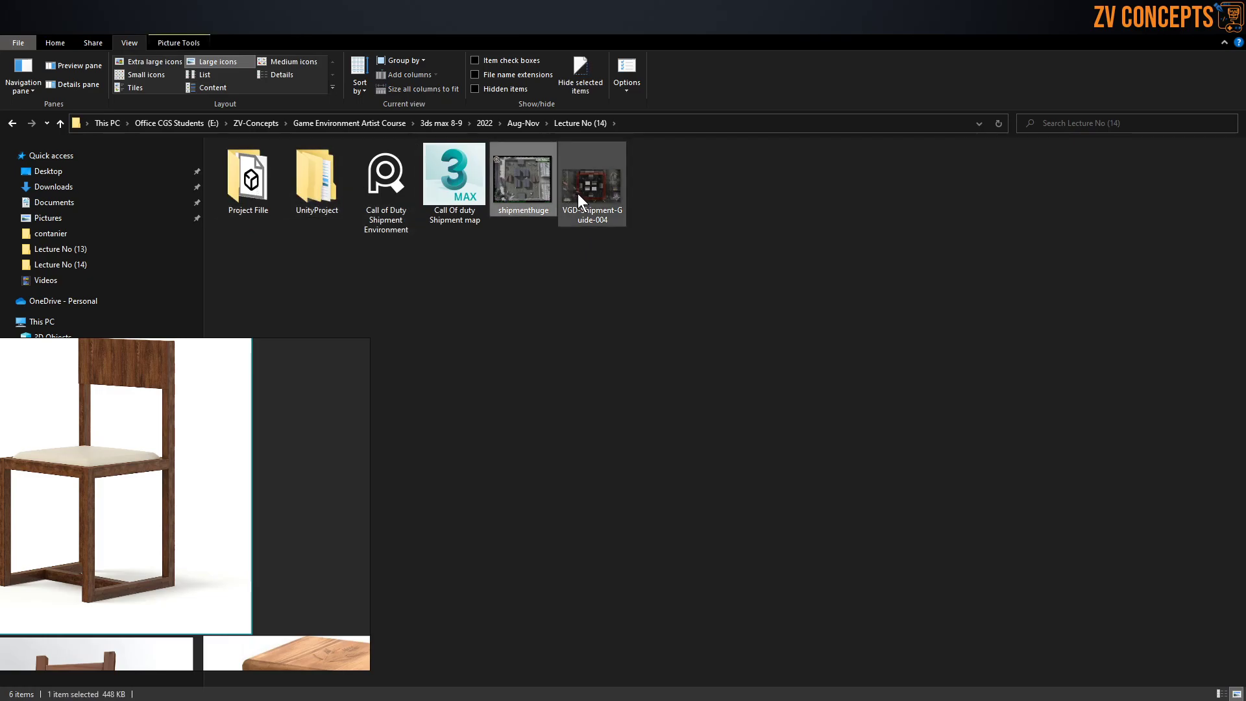
double_click(536, 185)
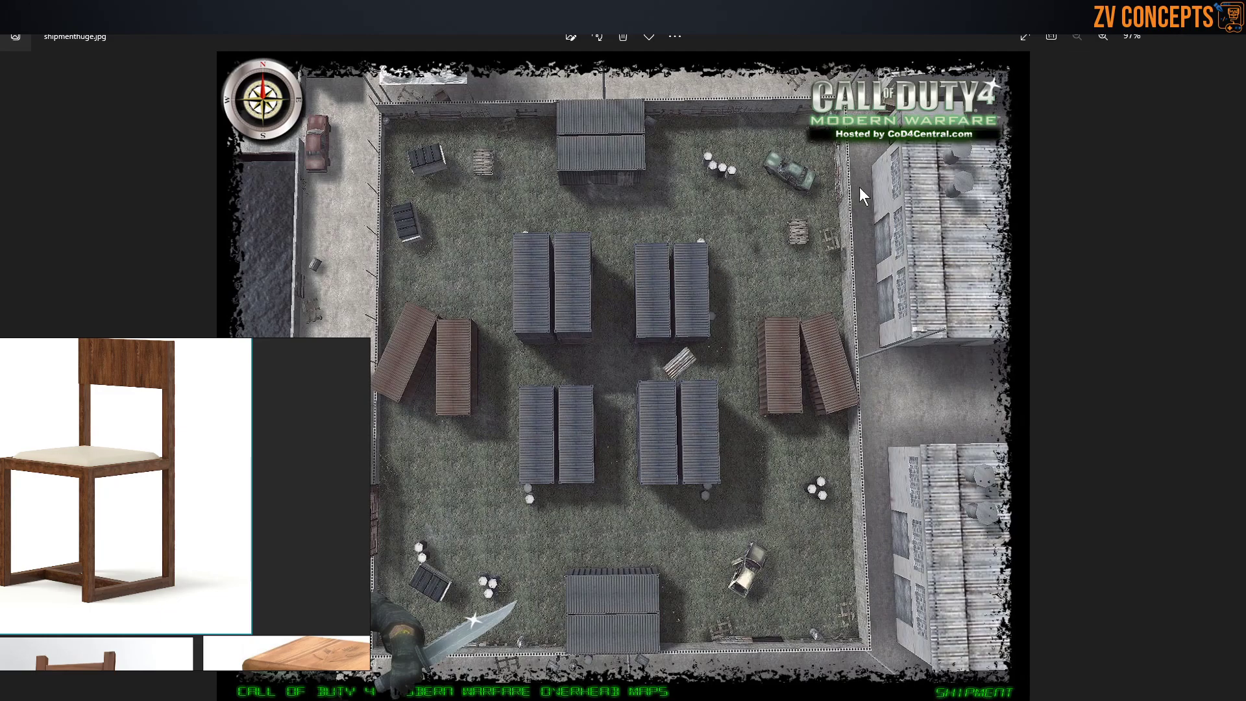
left_click(1231, 31)
Reframe the reference window to show the whole chair, return to 3ds Max, and place the reference beside the model
right_click_drag(138, 405, 357, 314)
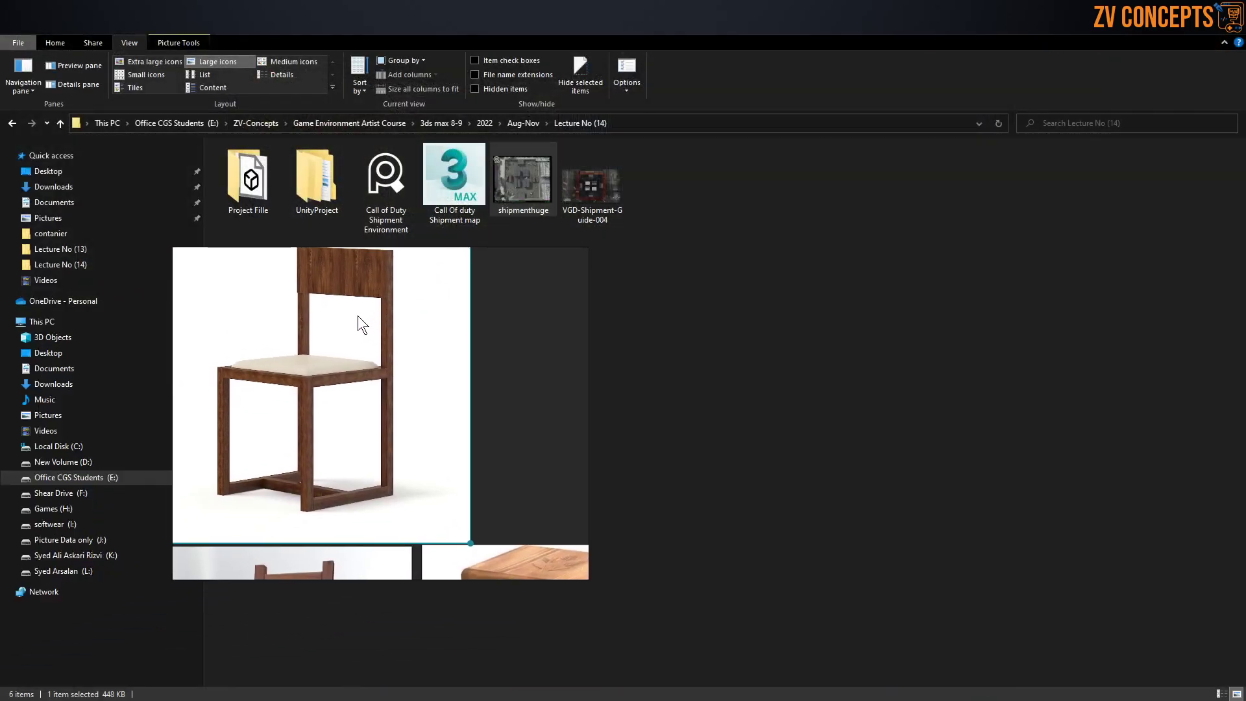
scroll(355, 315, "down", 3)
middle_click_drag(331, 319, 341, 325)
scroll(340, 325, "up", 3)
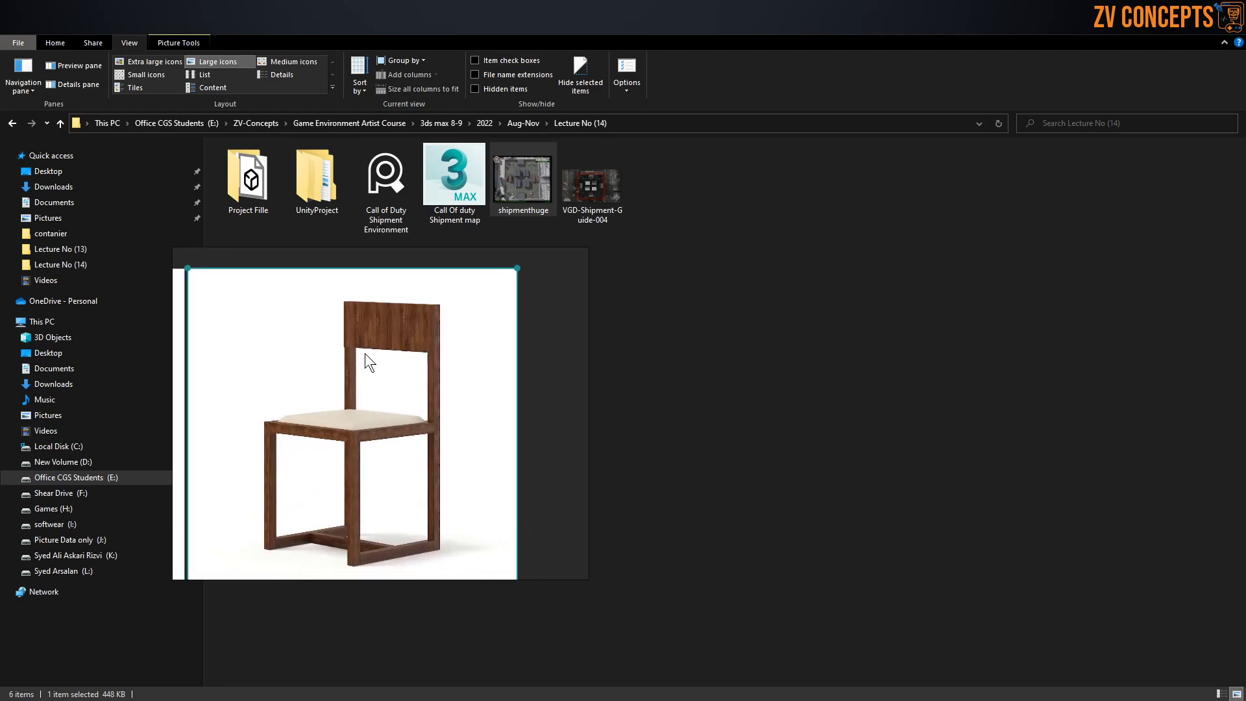
left_click(1175, 22)
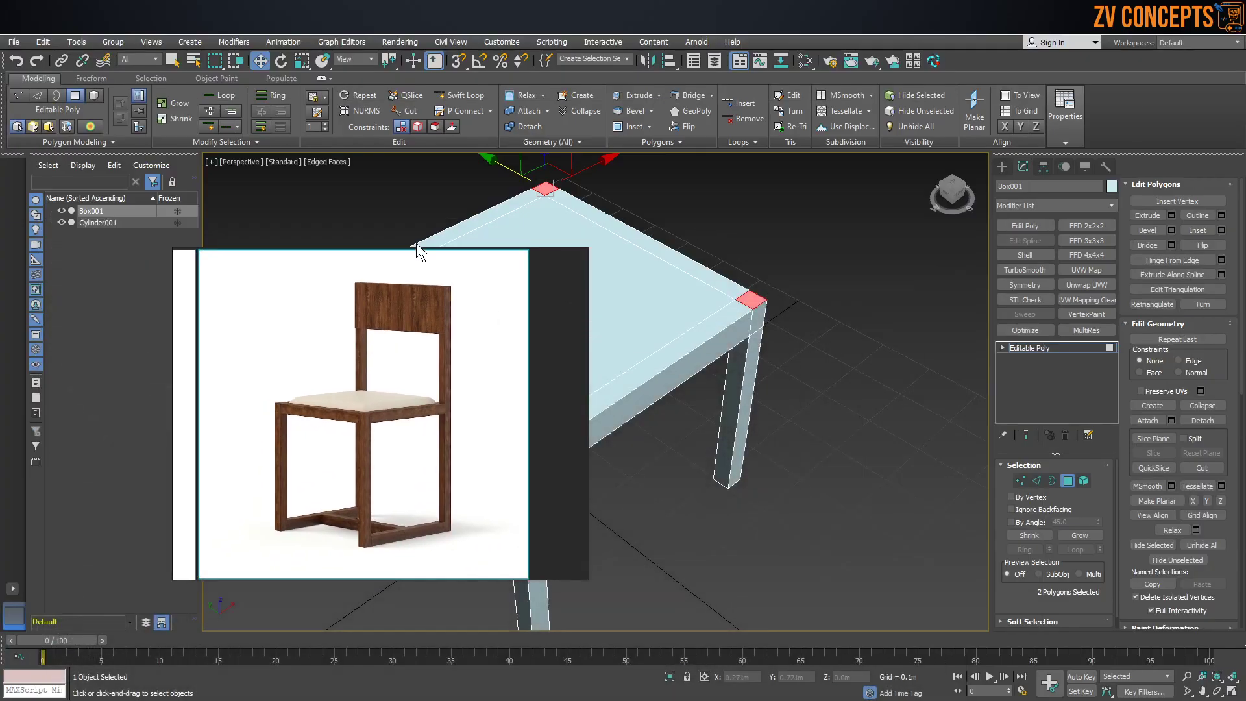
right_click_drag(407, 322, 188, 349)
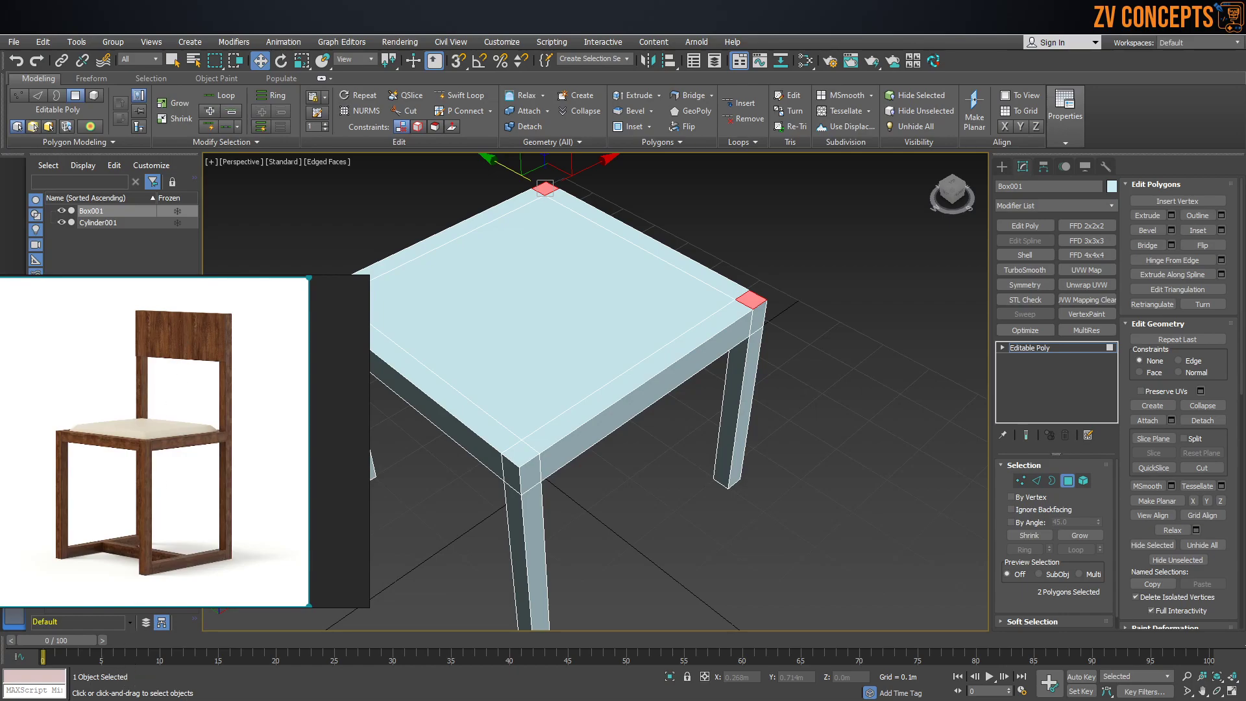
Switch to the Chrome browser, search Google for "call of duty shipment environment", and show the image results
left_click(467, 700)
left_click(174, 38)
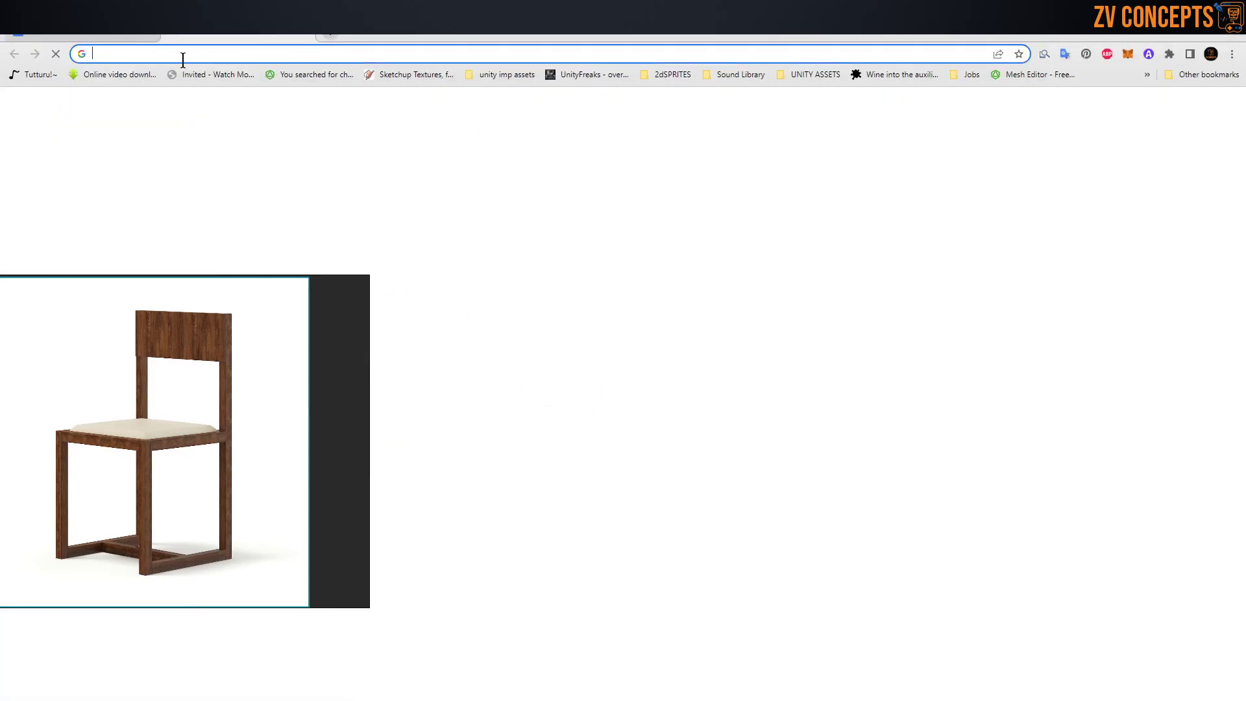
type("call of ")
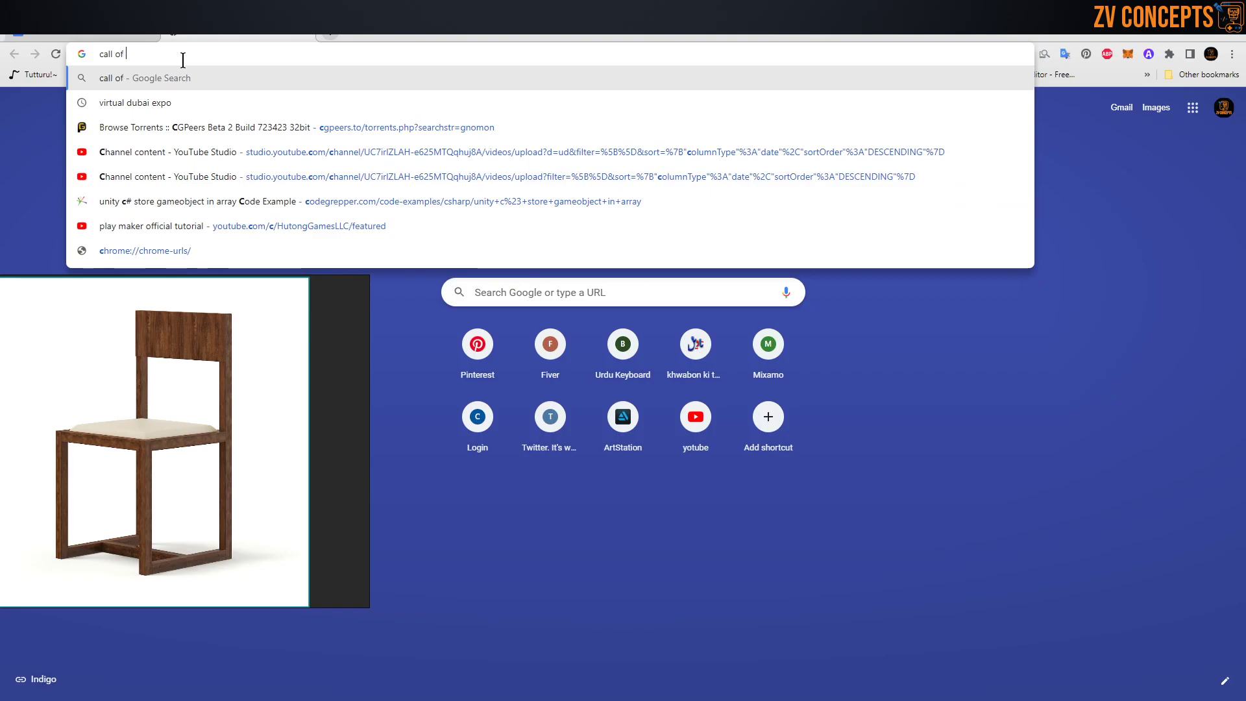
type("duty ship")
type("mnet e")
type("nviron")
key("Down")
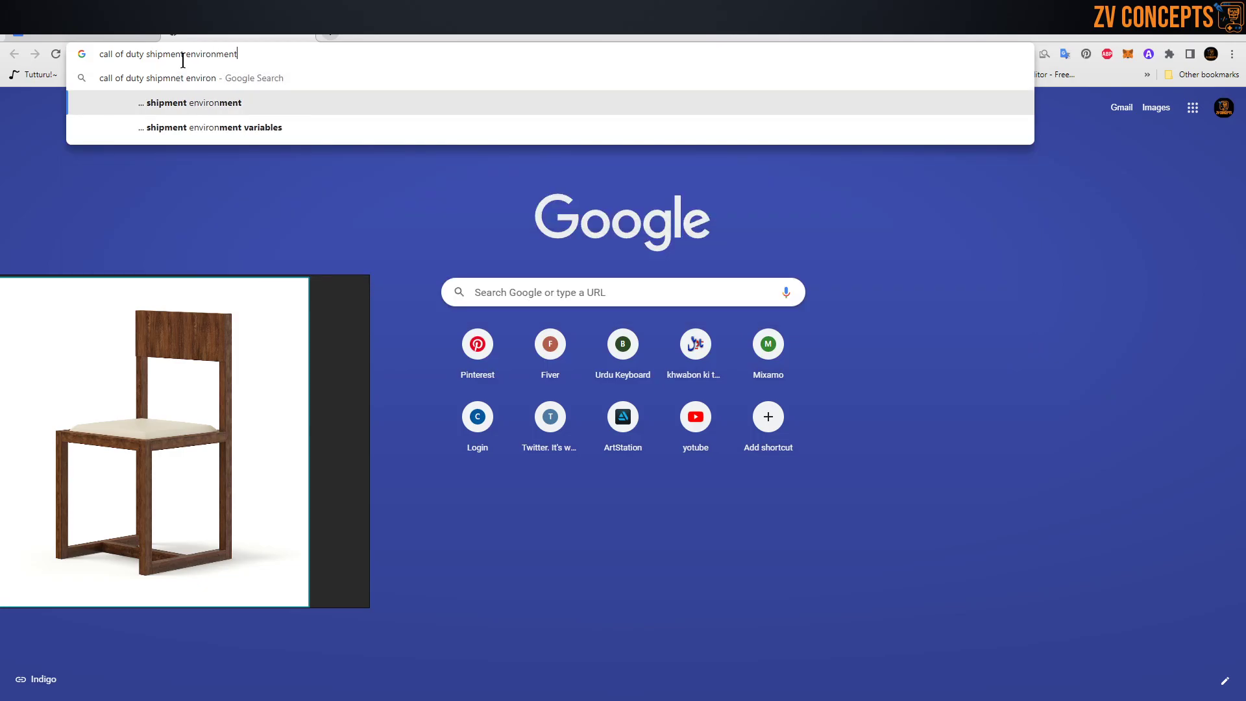
key("Return")
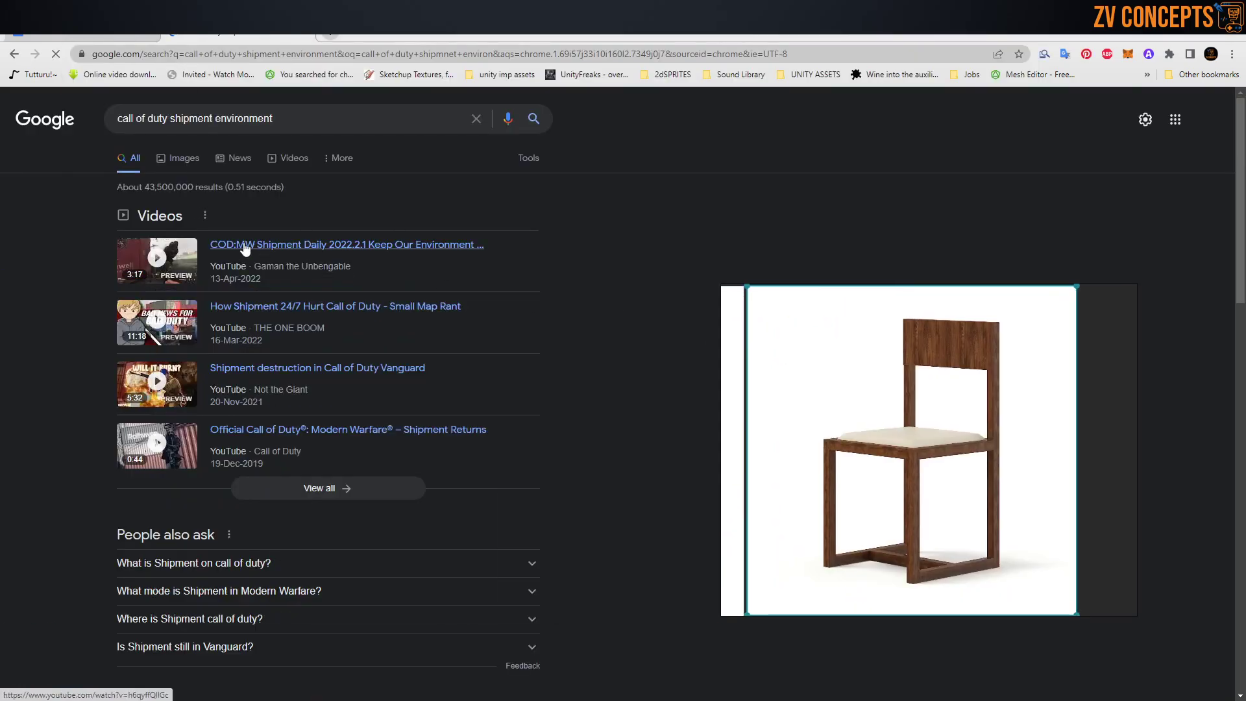
left_click(182, 160)
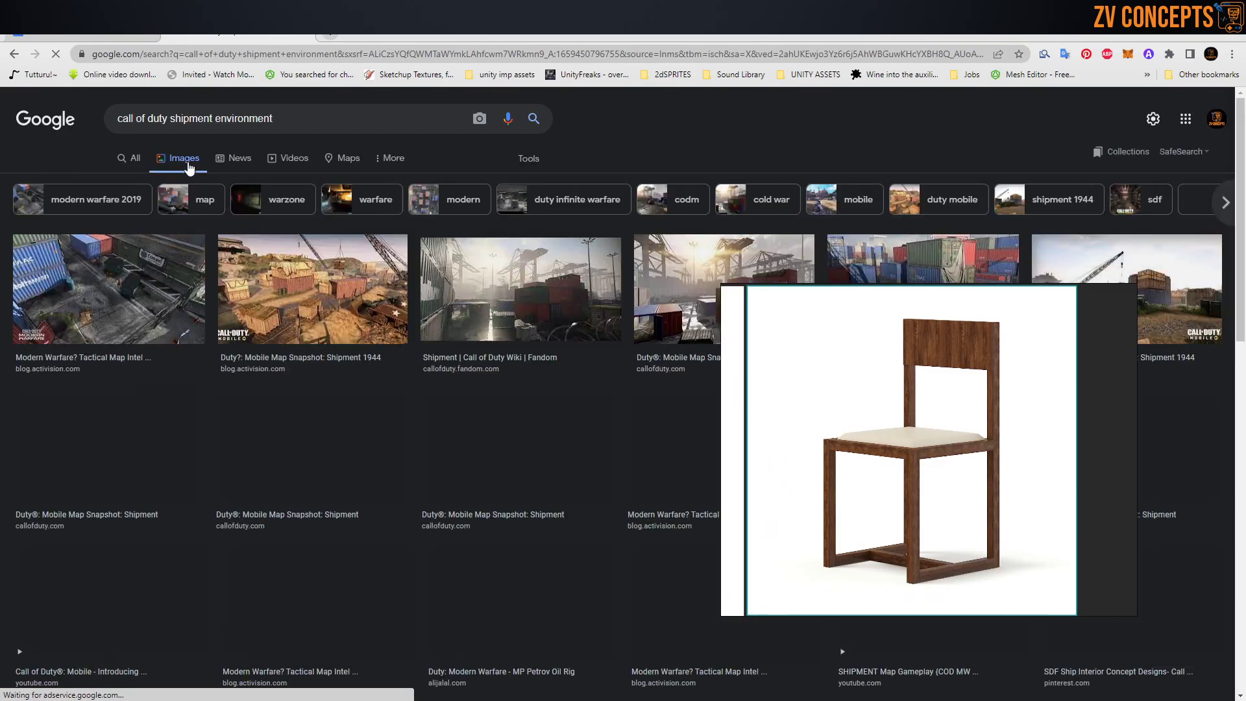
mouse_move(297, 296)
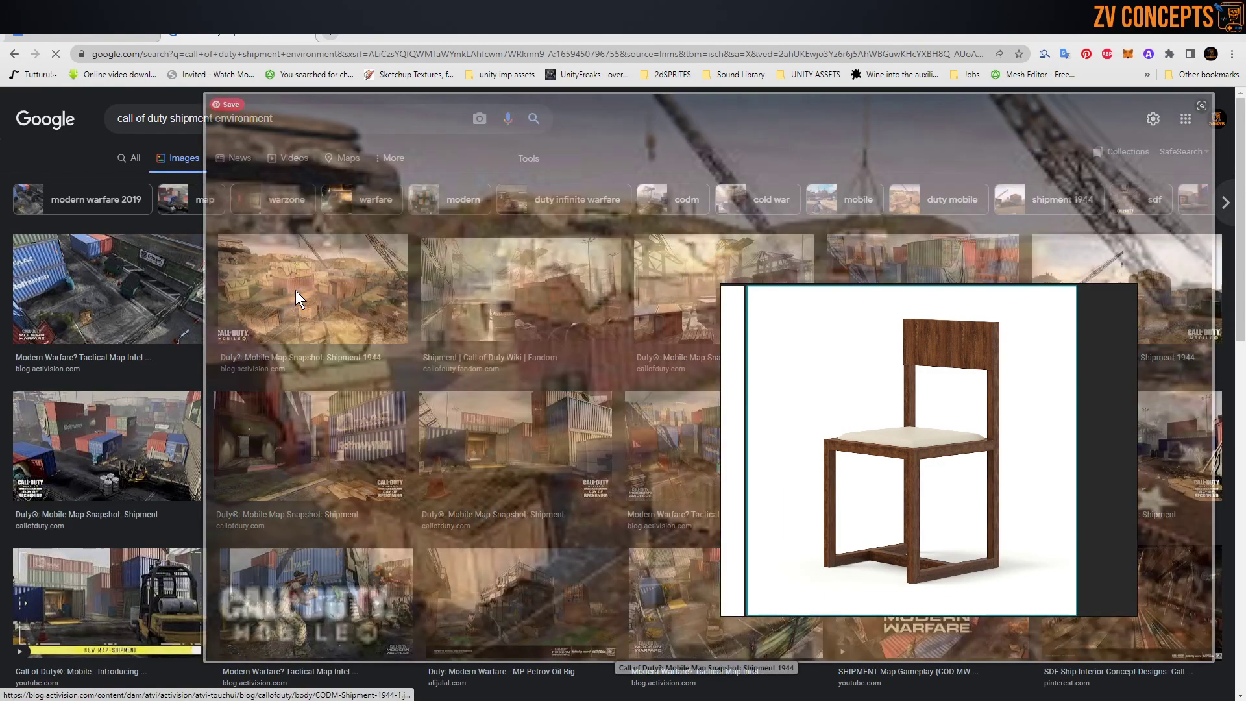
Examine the Call of Duty Shipment image results, enlarging the 1944 crate yard, the stacked containers and the dumpster scene
left_click(295, 290)
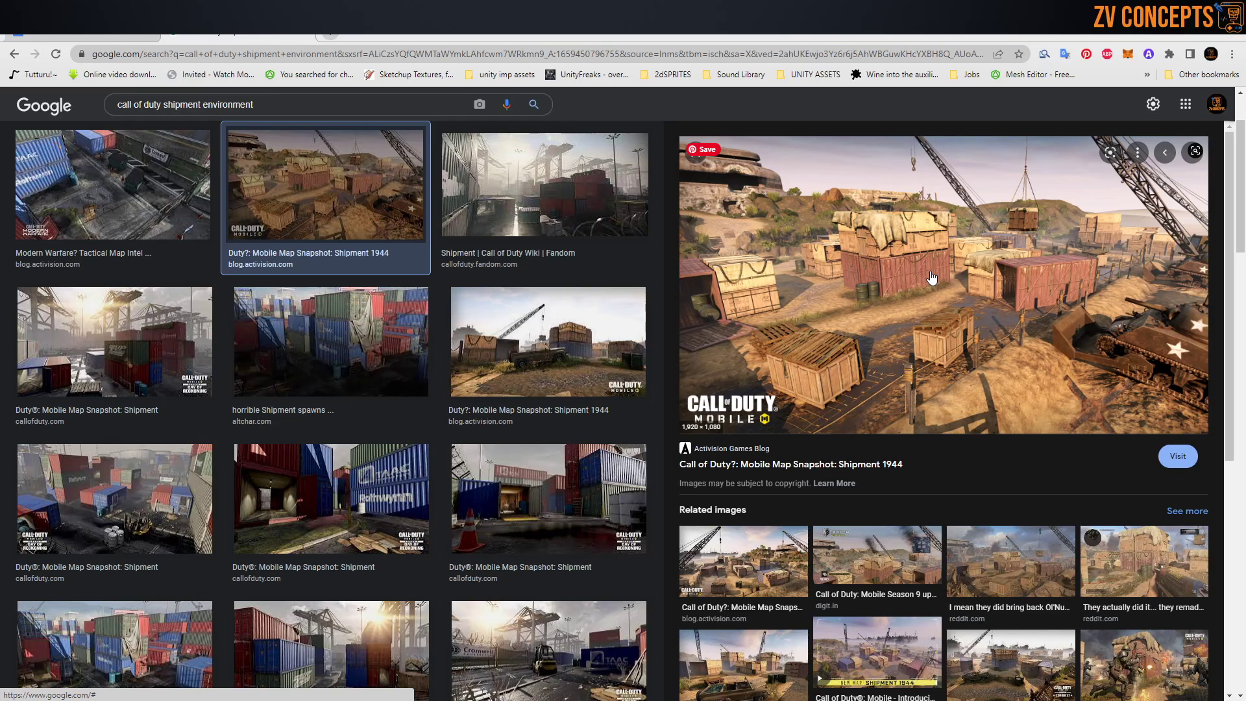
mouse_move(342, 197)
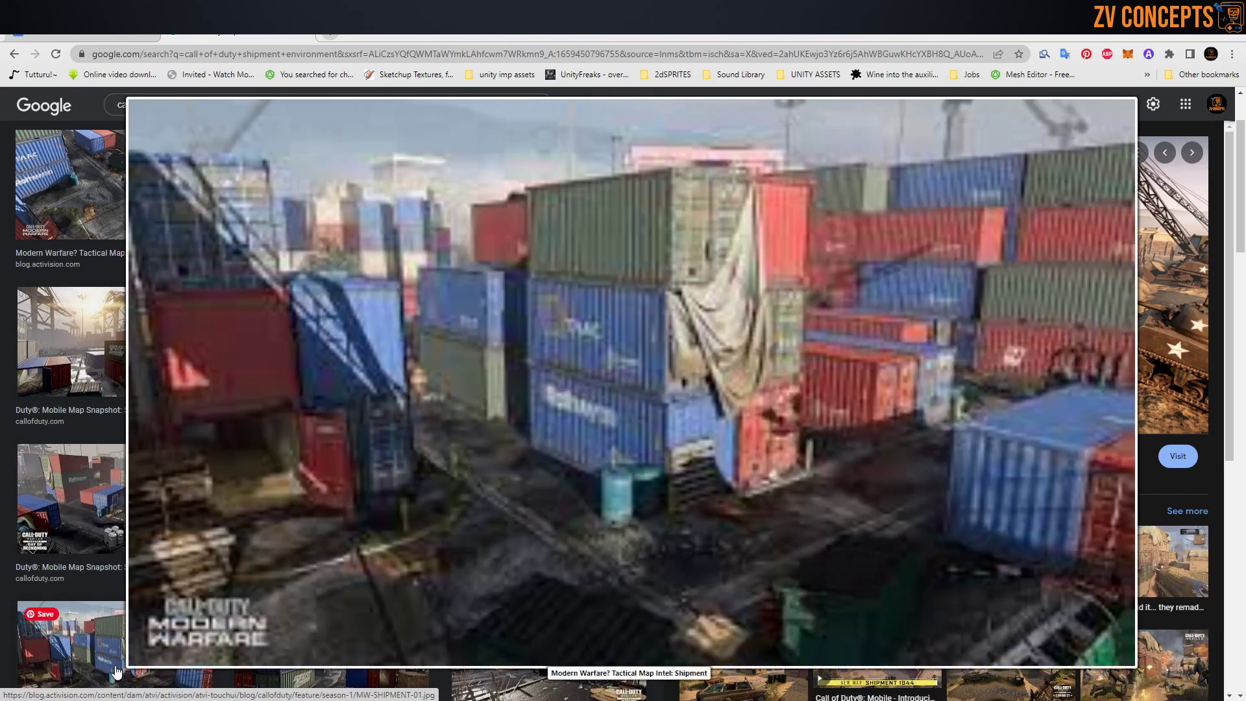
left_click(117, 672)
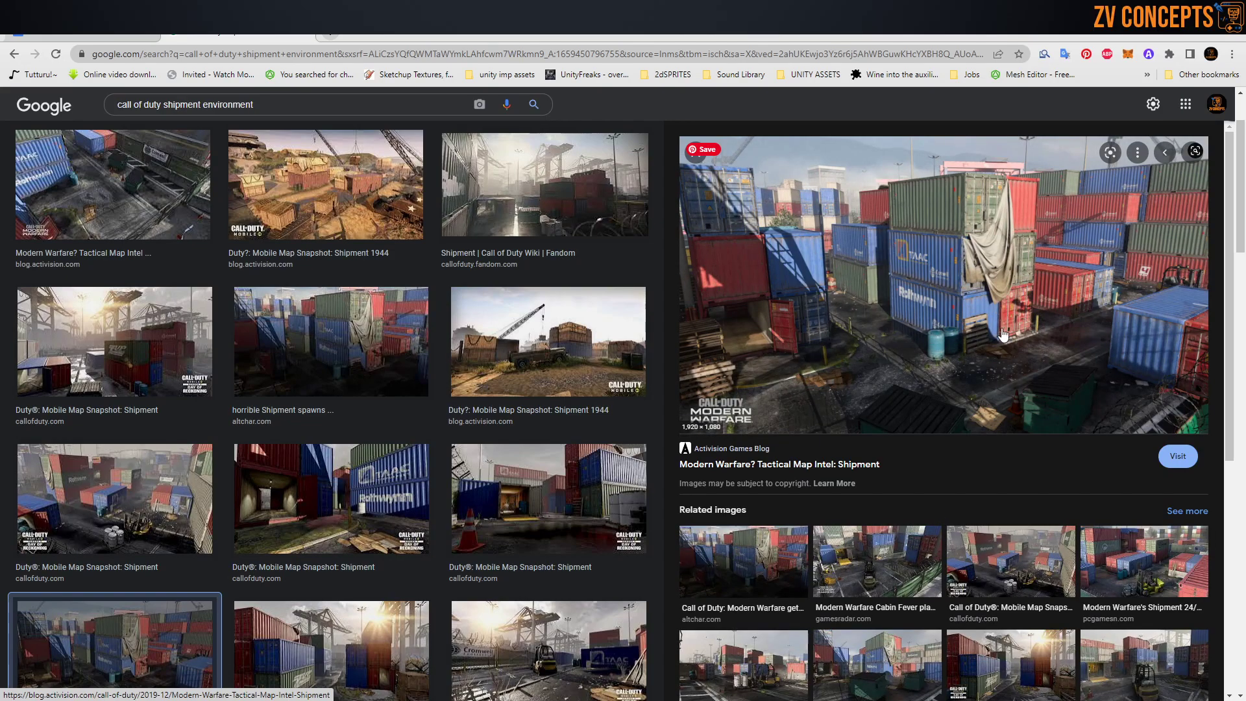
left_click(895, 662)
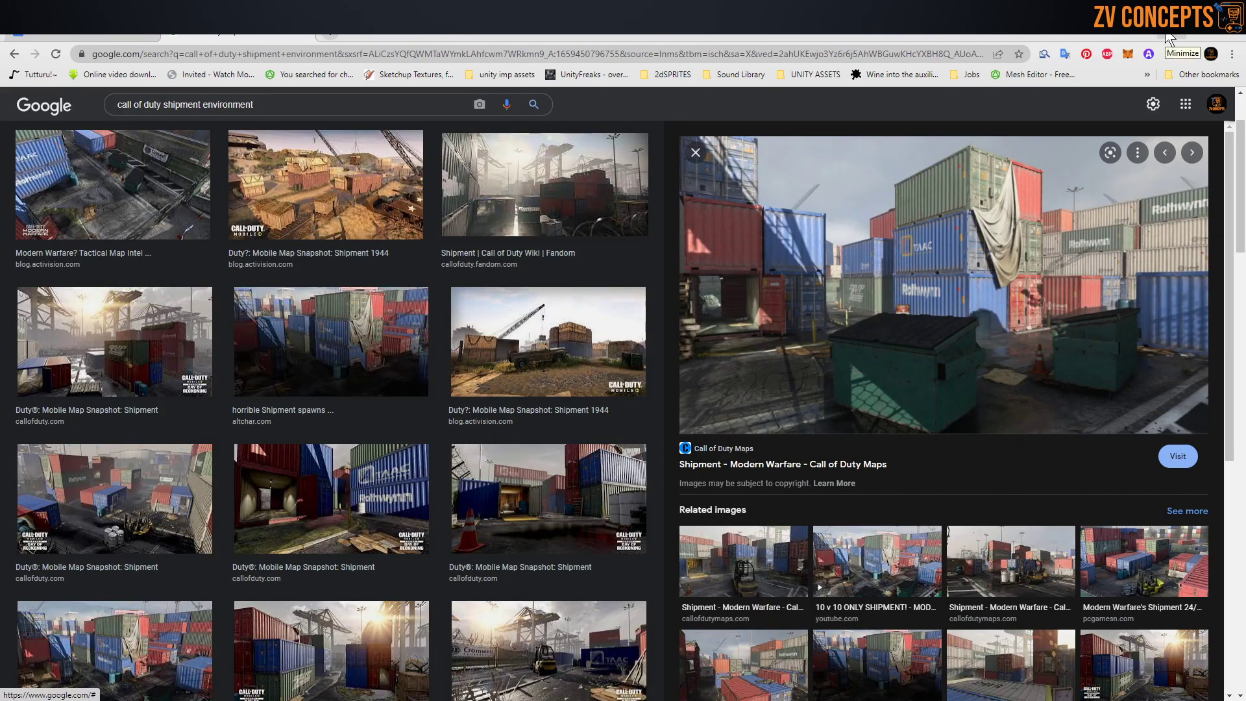
Open YouTube in a new tab and bring up the channel's own uploaded videos
left_click(331, 33)
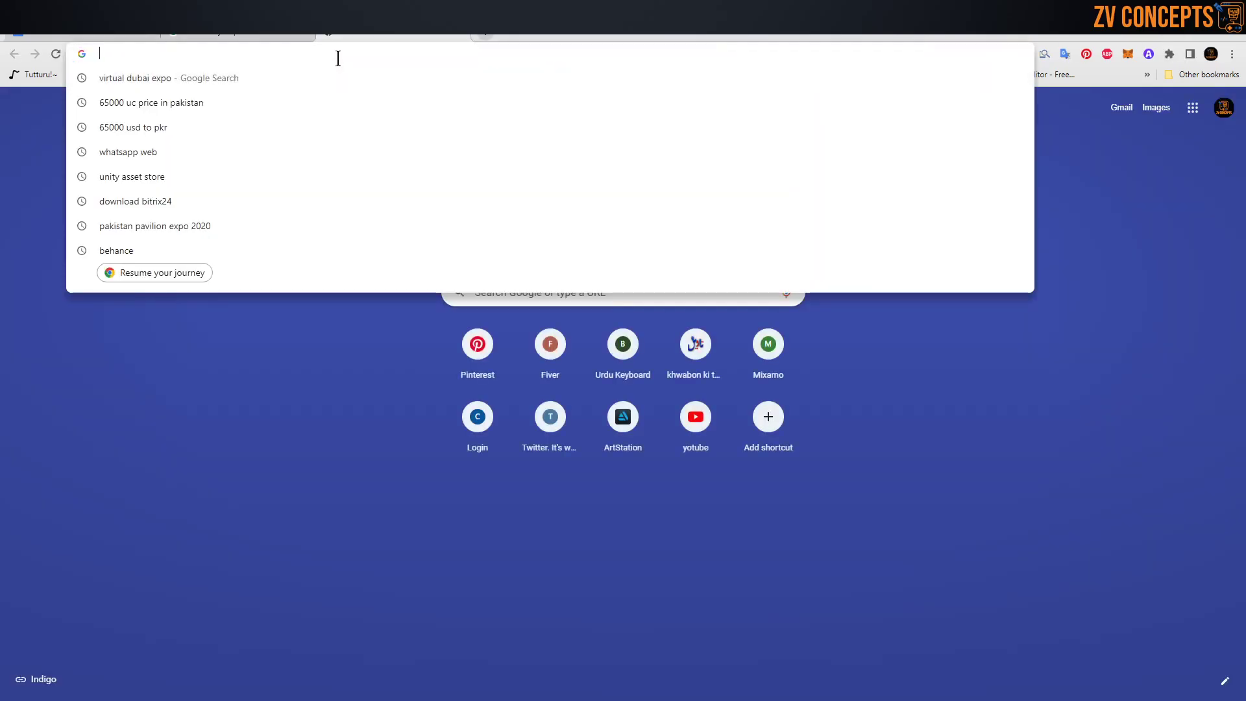
type("you")
key("Return")
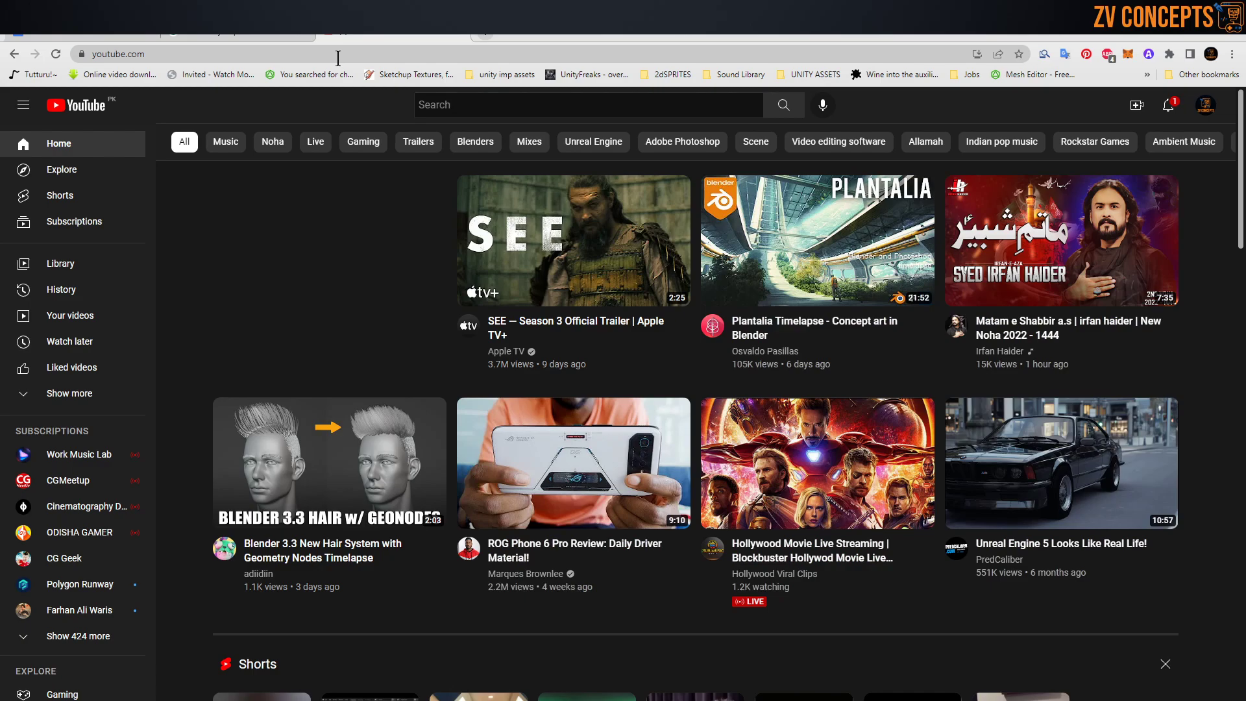
left_click(65, 289)
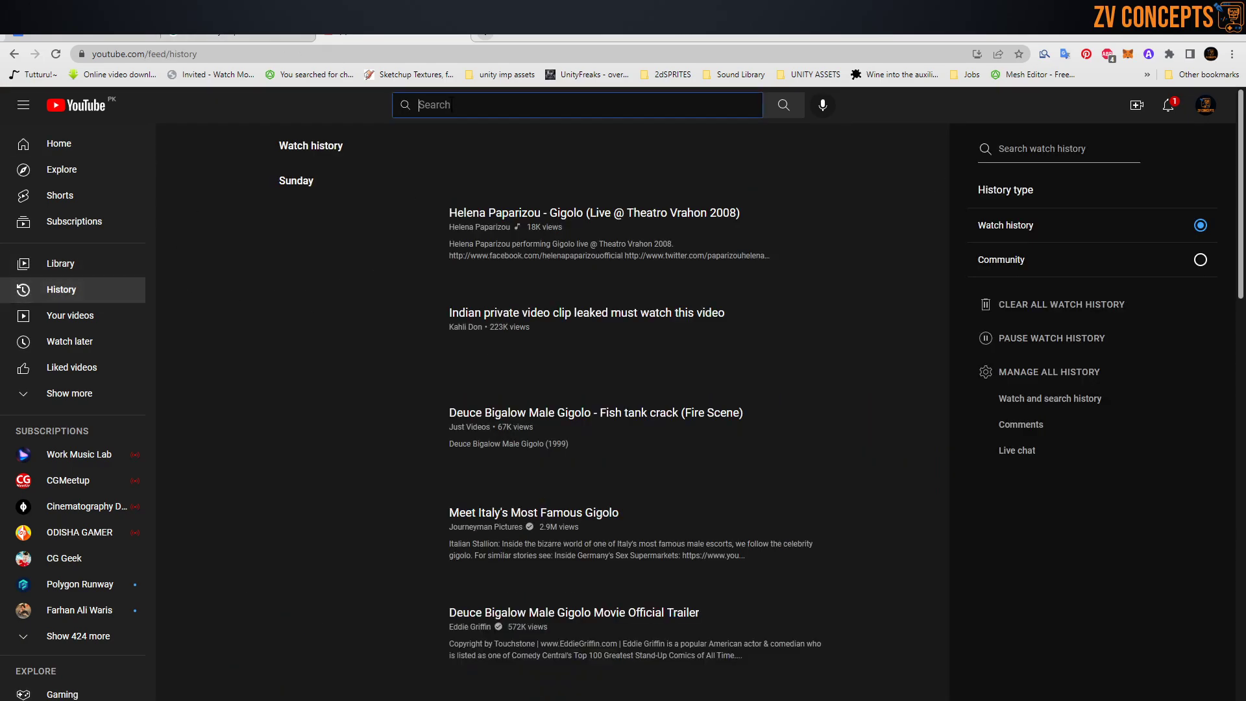
left_click(66, 316)
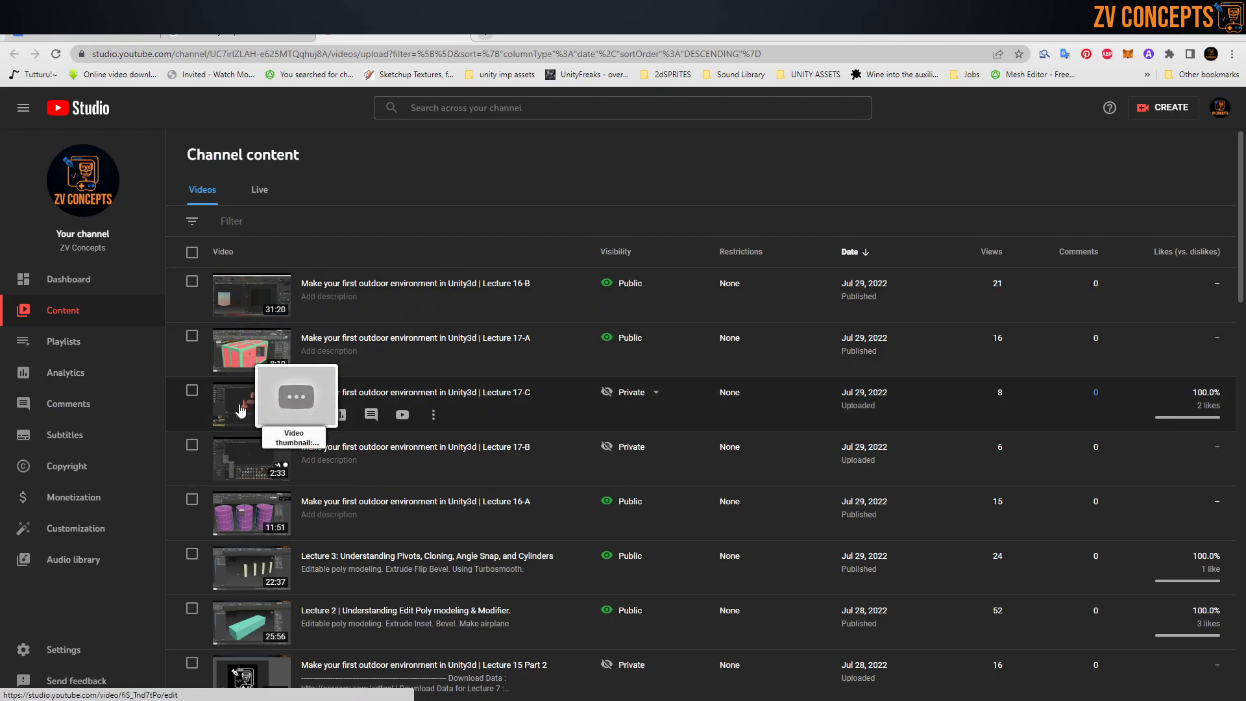
Open the "Make your first outdoor environment in Unity3d | Lecture 17-C" video for playback and close the Studio tab
left_click(240, 405)
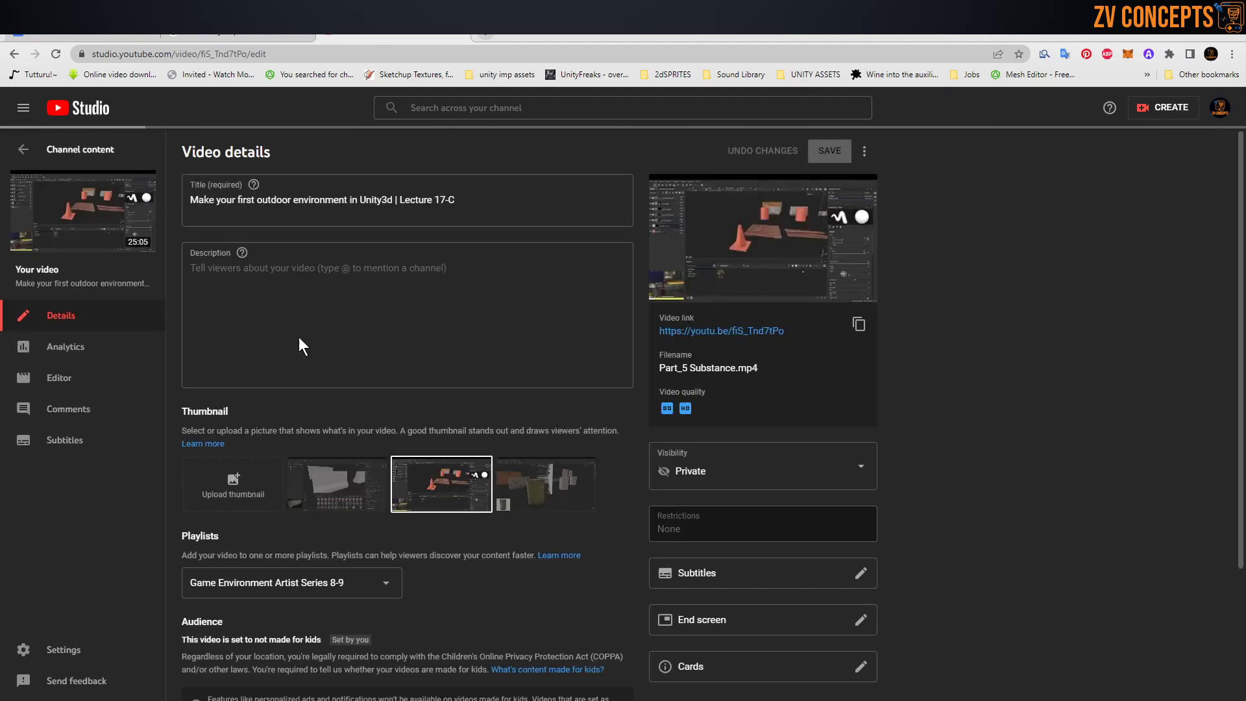
left_click(74, 212)
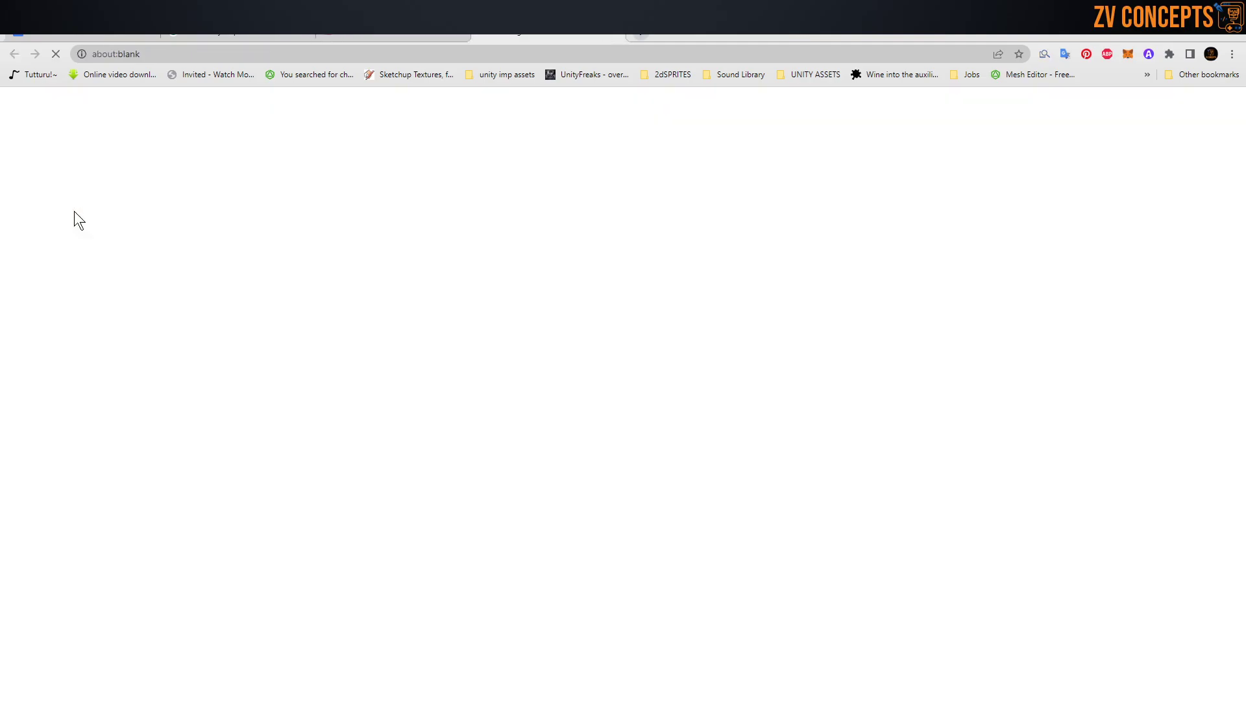
left_click(411, 34)
left_click(458, 33)
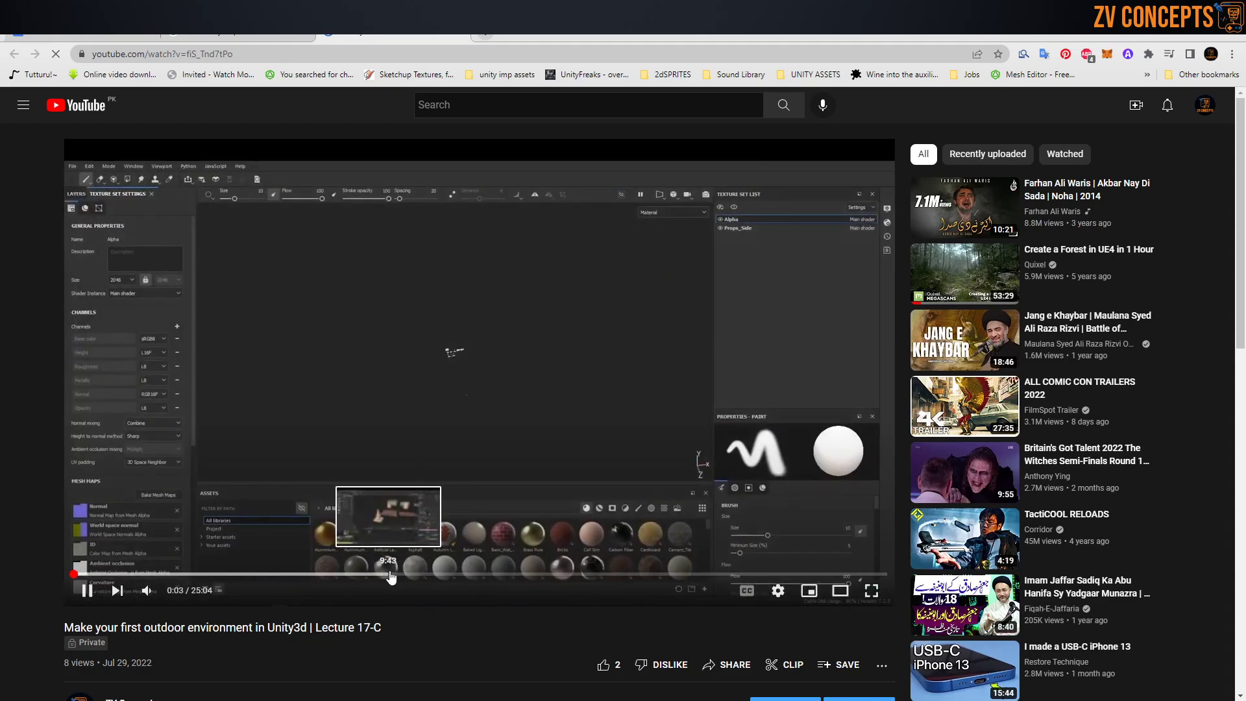
Skim the lecture video through the cone, barrel, cardboard box and fence texturing sections, up to about 23 minutes
left_click(399, 575)
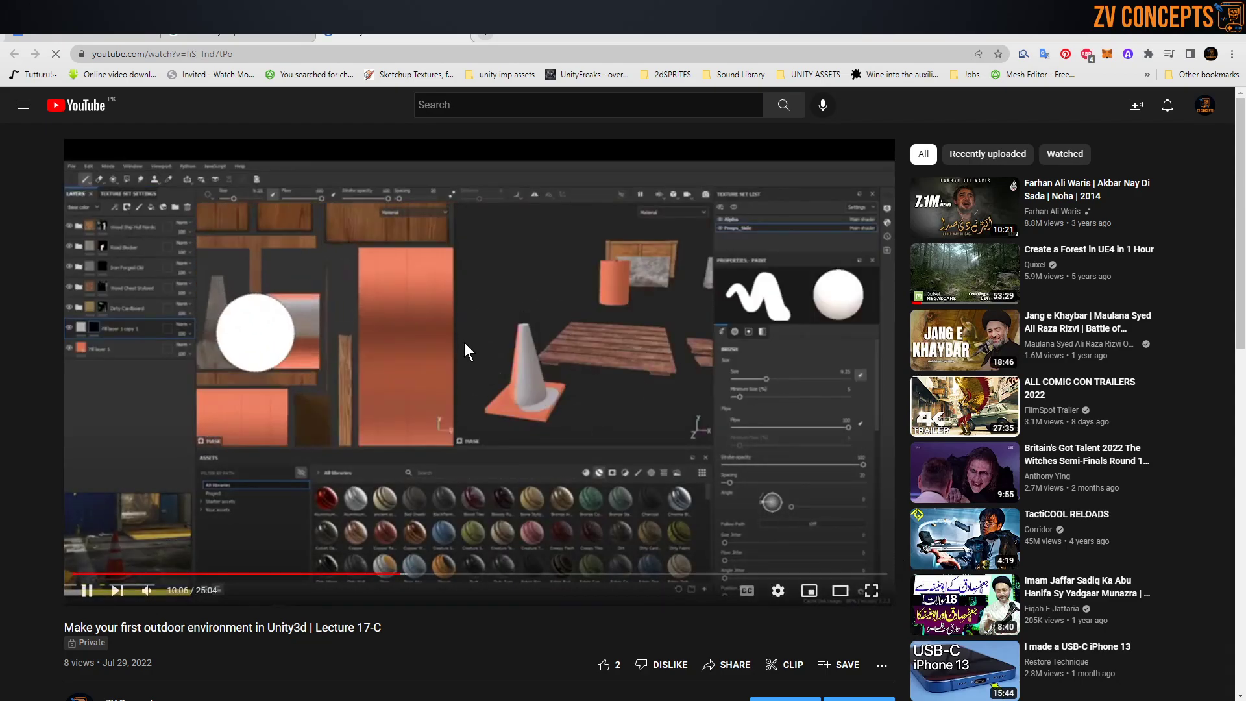
left_click(457, 575)
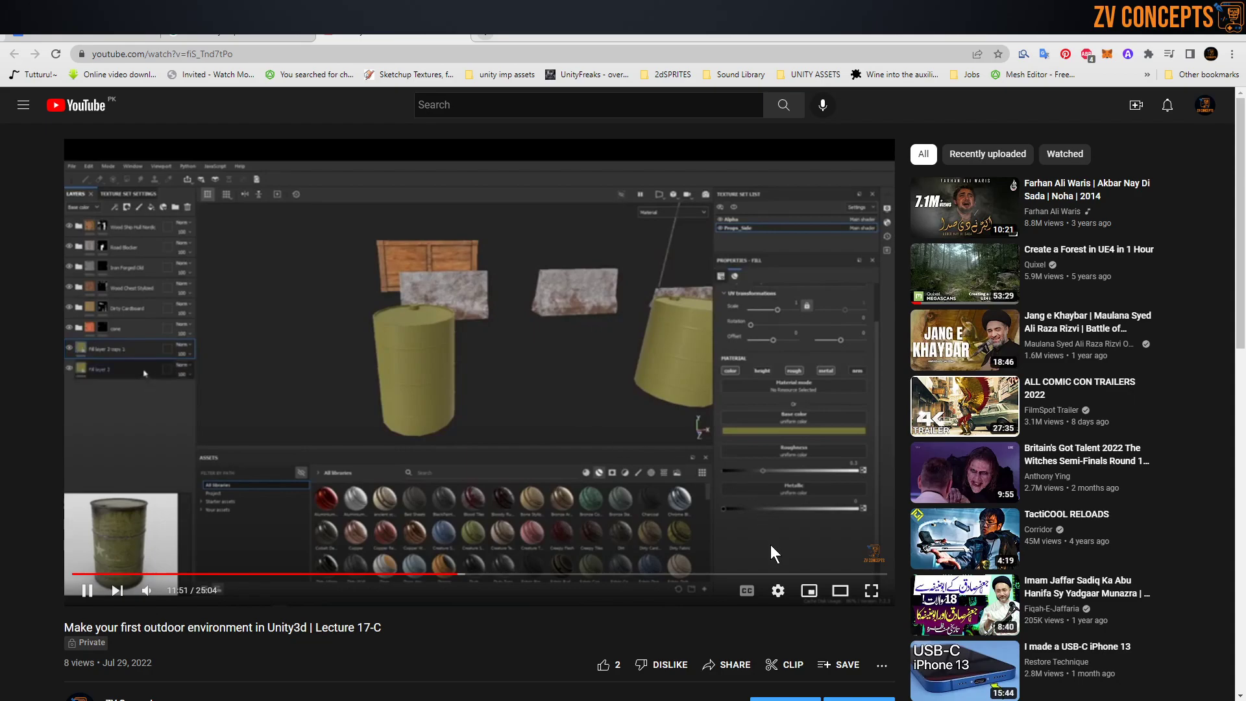
left_click(772, 572)
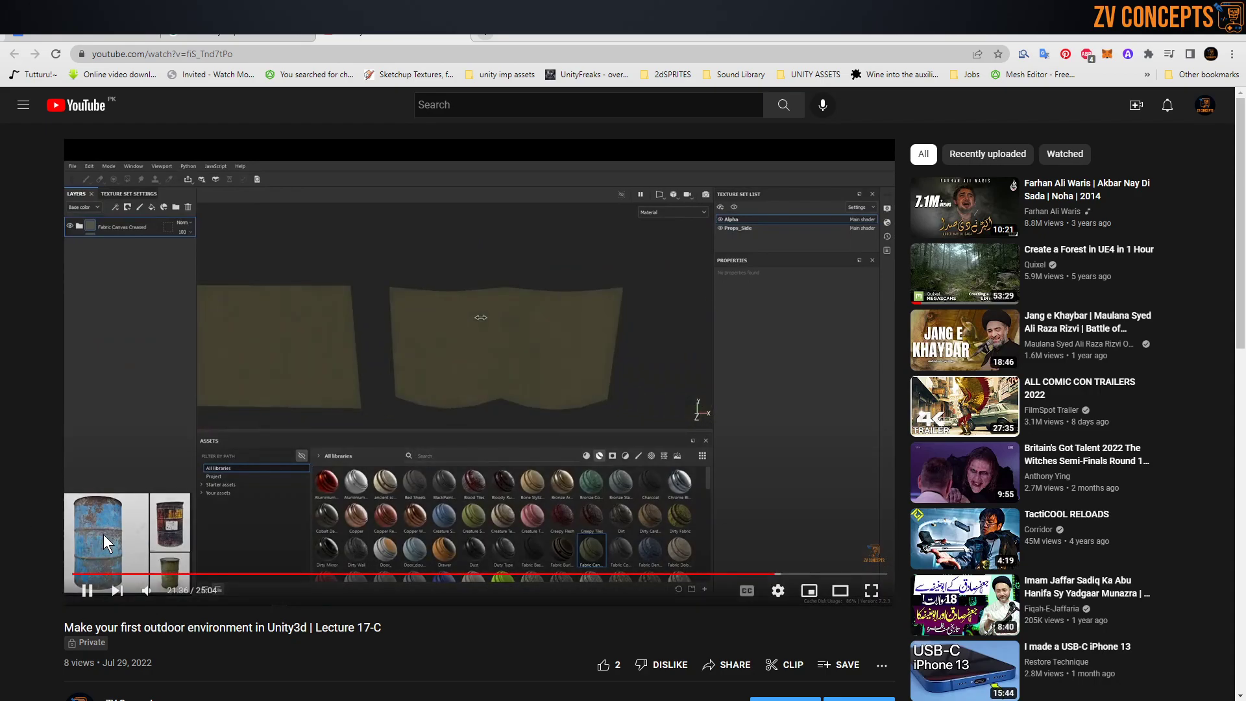
left_click(745, 575)
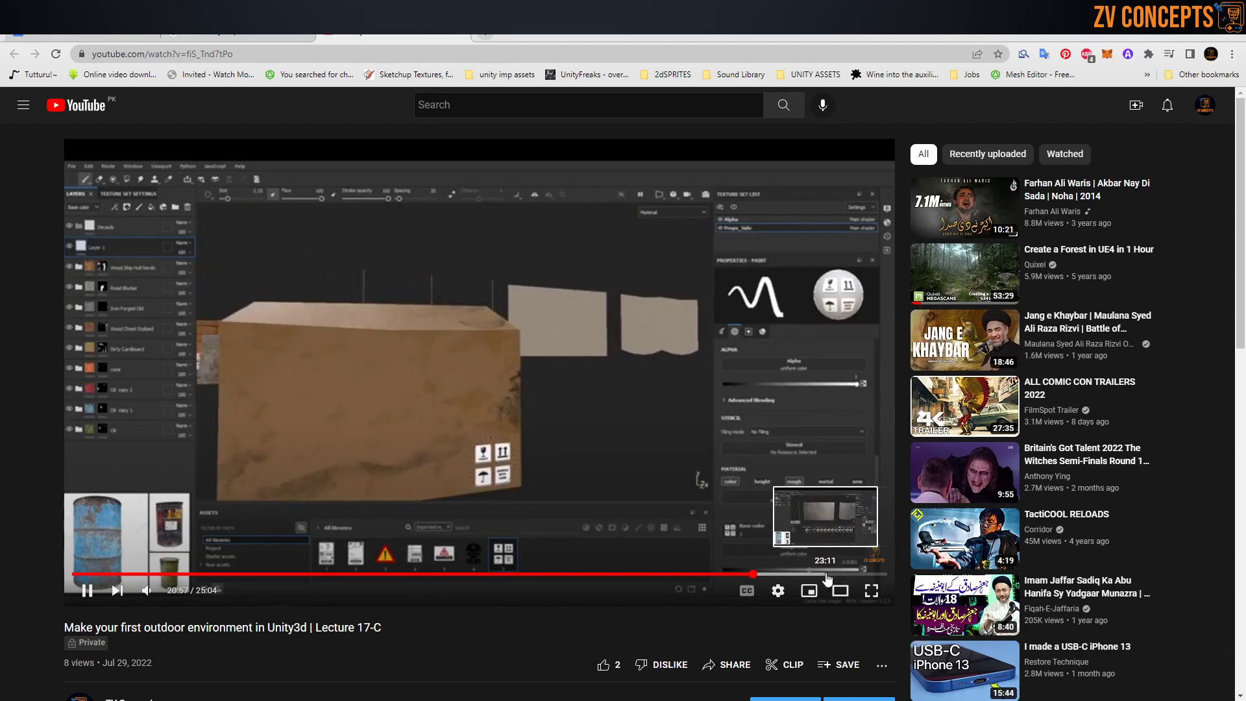
left_click(821, 575)
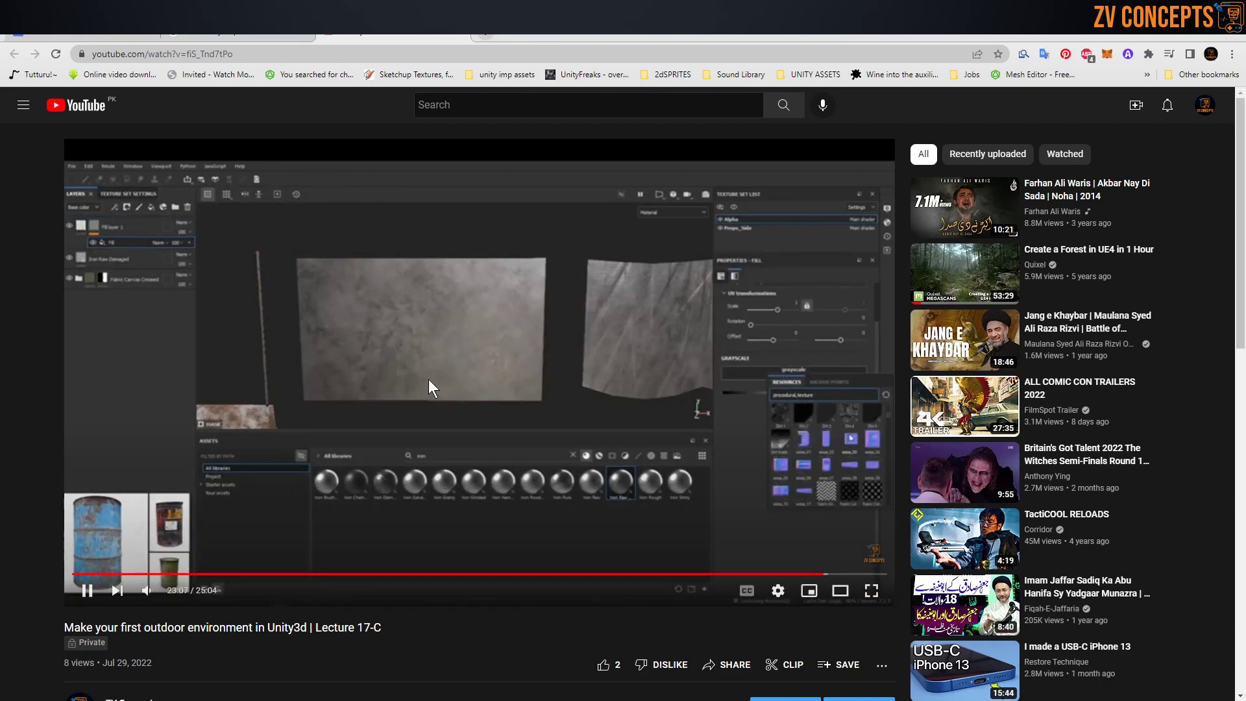
Set the video quality to 1080p60 and watch the chain-link fence texturing section in full screen
left_click(778, 591)
left_click(811, 548)
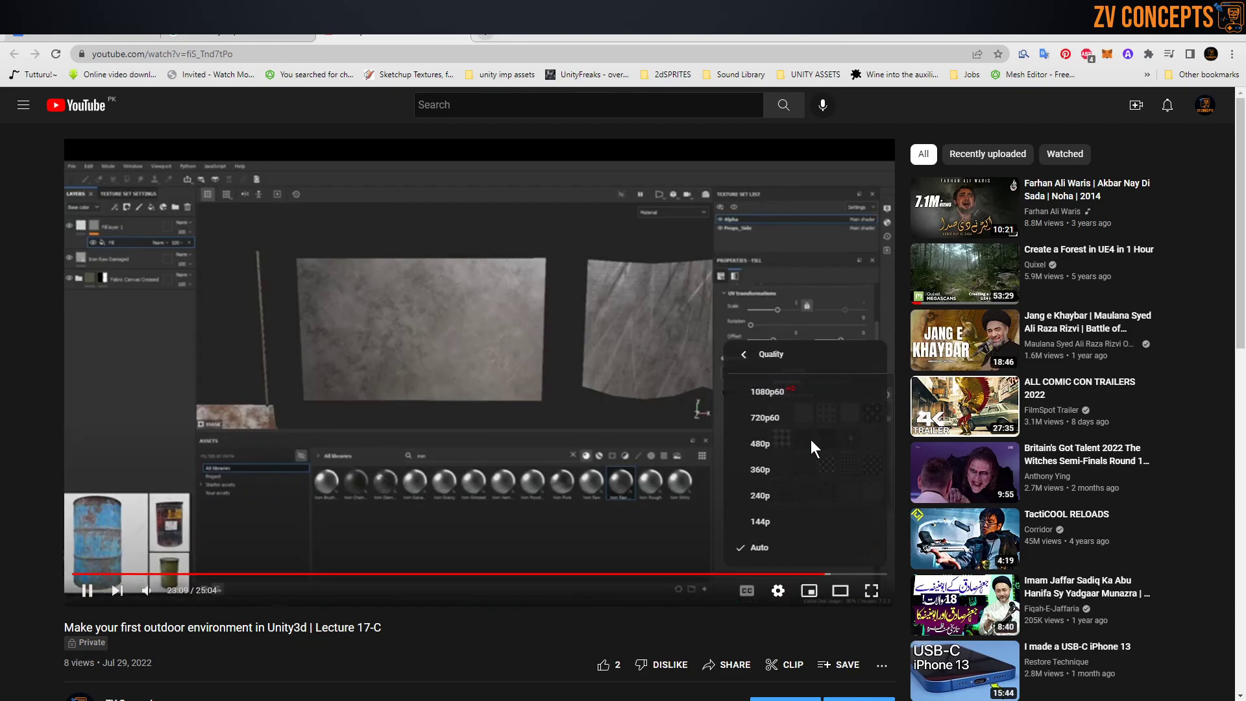
left_click(804, 393)
left_click(871, 591)
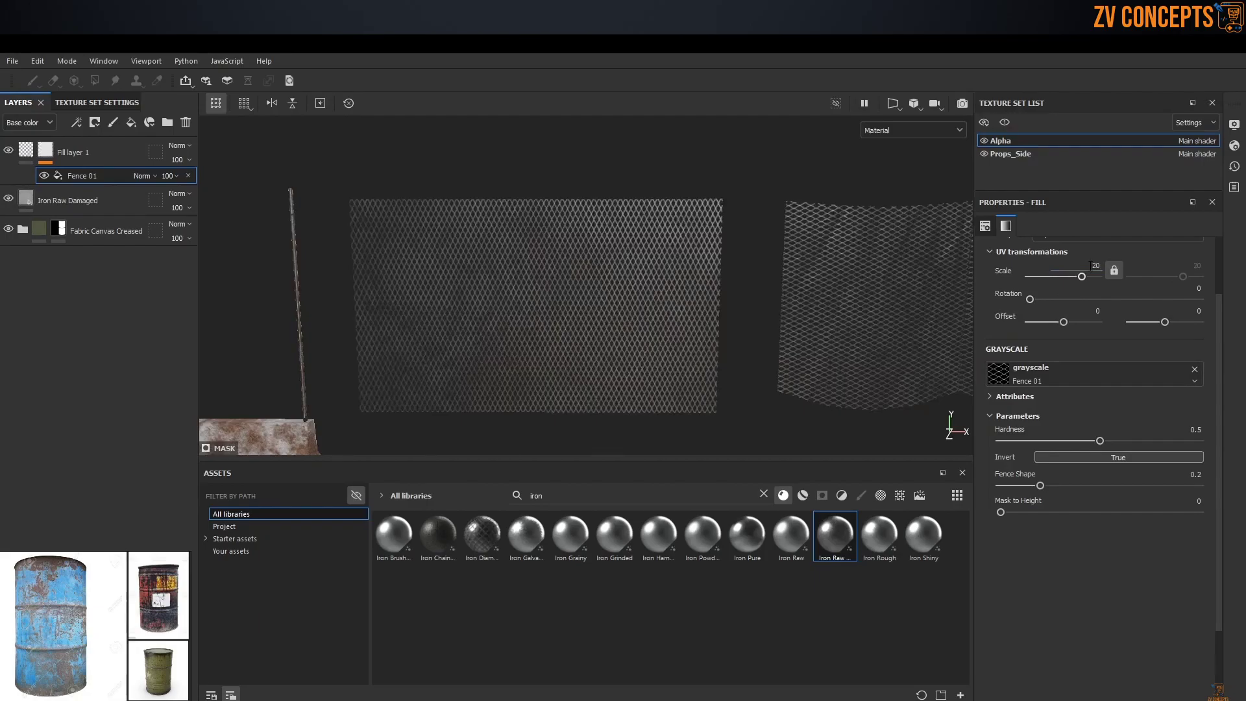
type("15")
key("Return")
left_click_drag(509, 217, 686, 243, "alt")
right_click_drag(686, 243, 725, 250, "shift")
left_click_drag(521, 237, 588, 273, "alt")
scroll(512, 251, "up", 4)
left_click_drag(511, 247, 533, 216, "alt")
key("Escape")
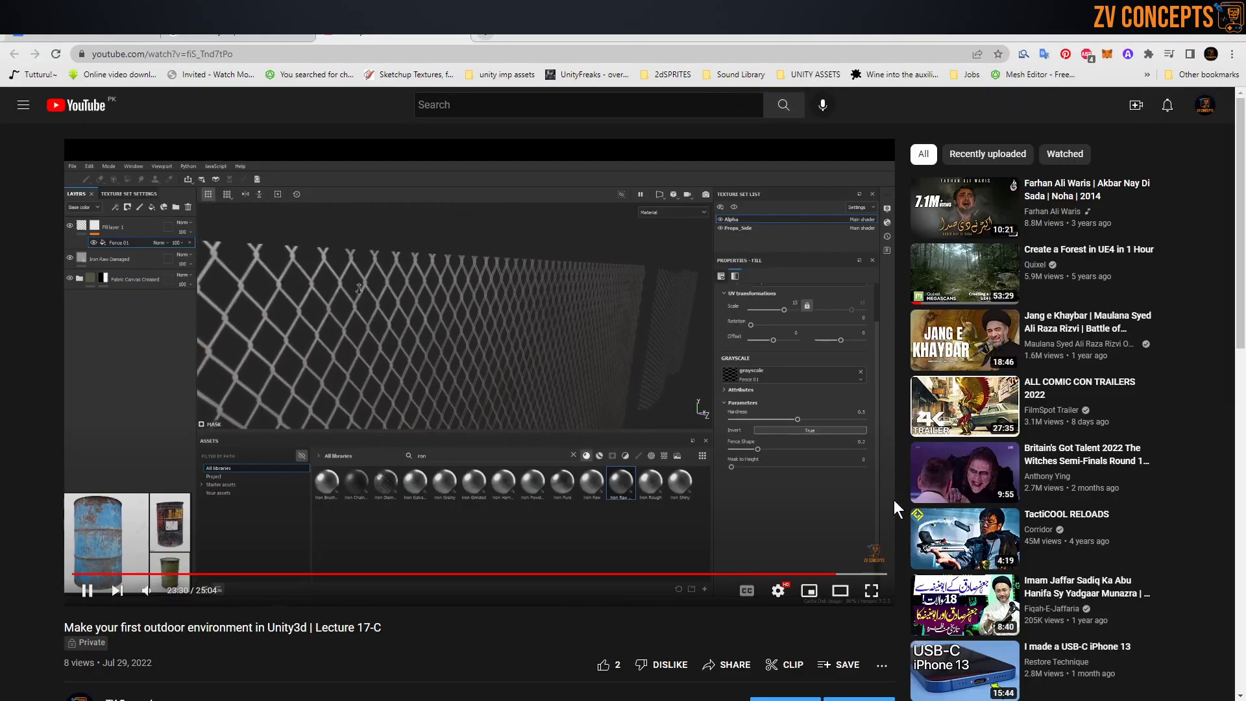
Close the video and examine further Shipment images in the search results, including the two scenes with forklifts
left_click(526, 37)
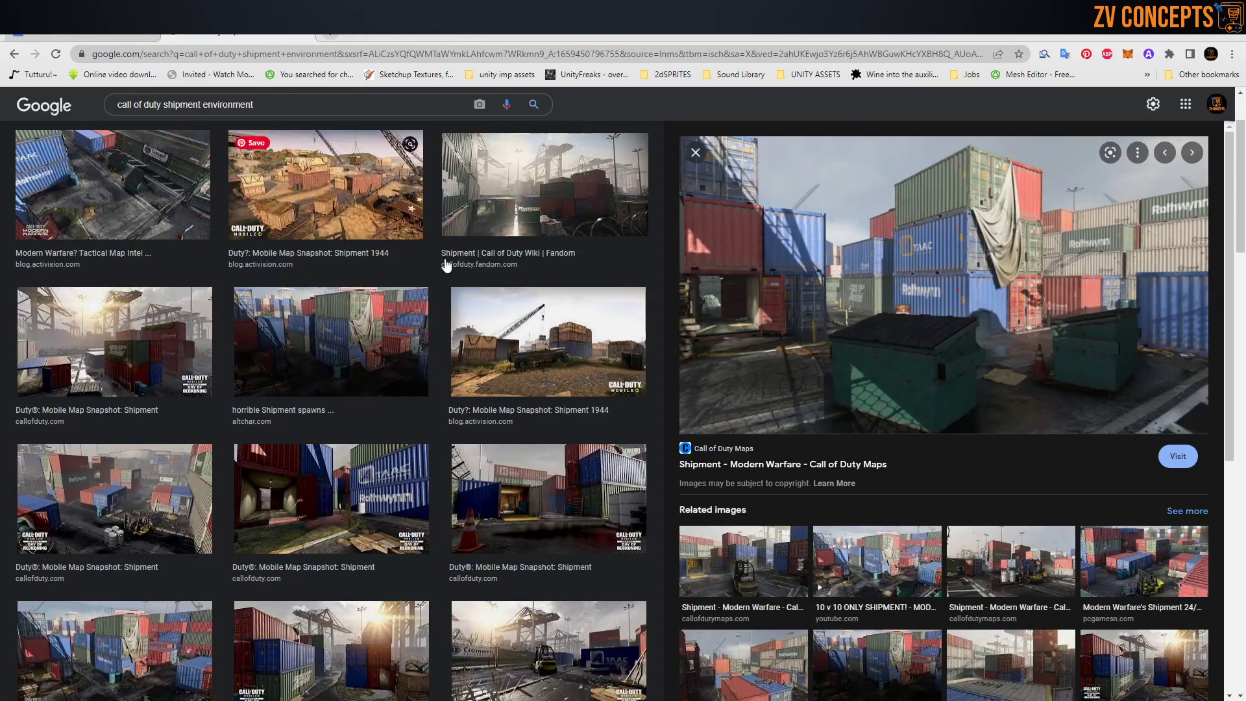
mouse_move(379, 328)
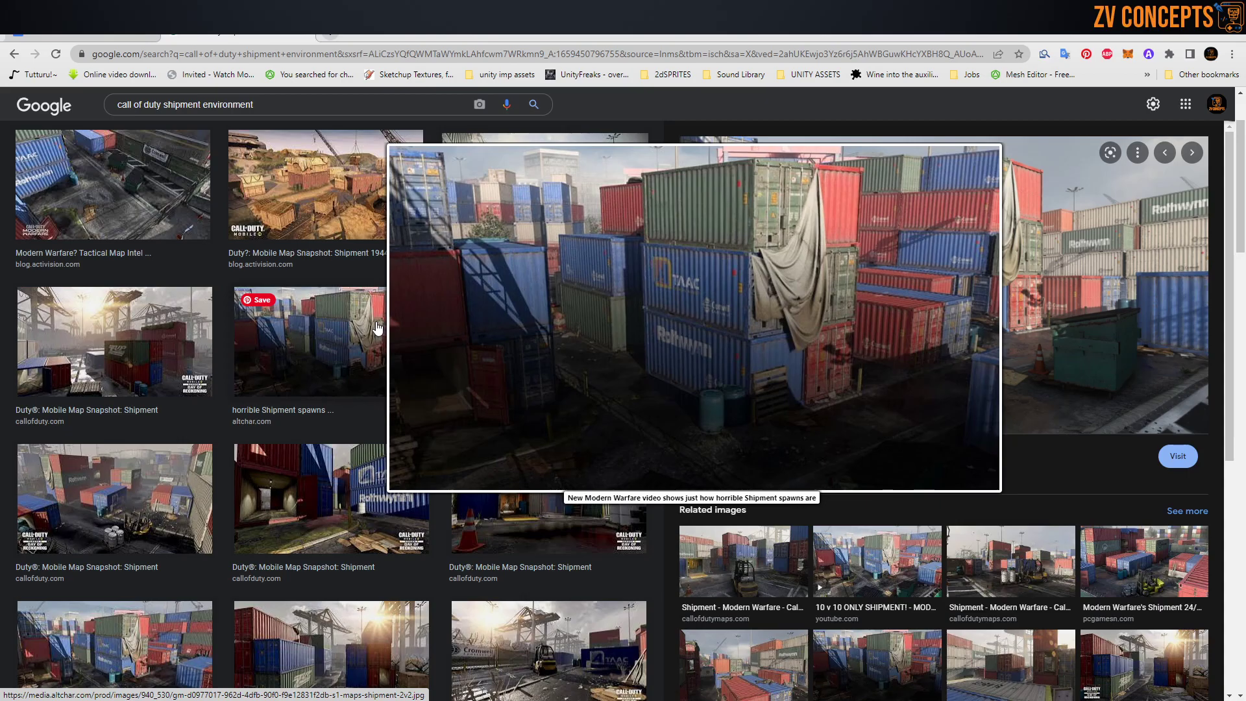
scroll(465, 365, "down", 1)
scroll(464, 365, "down", 2)
left_click(541, 525)
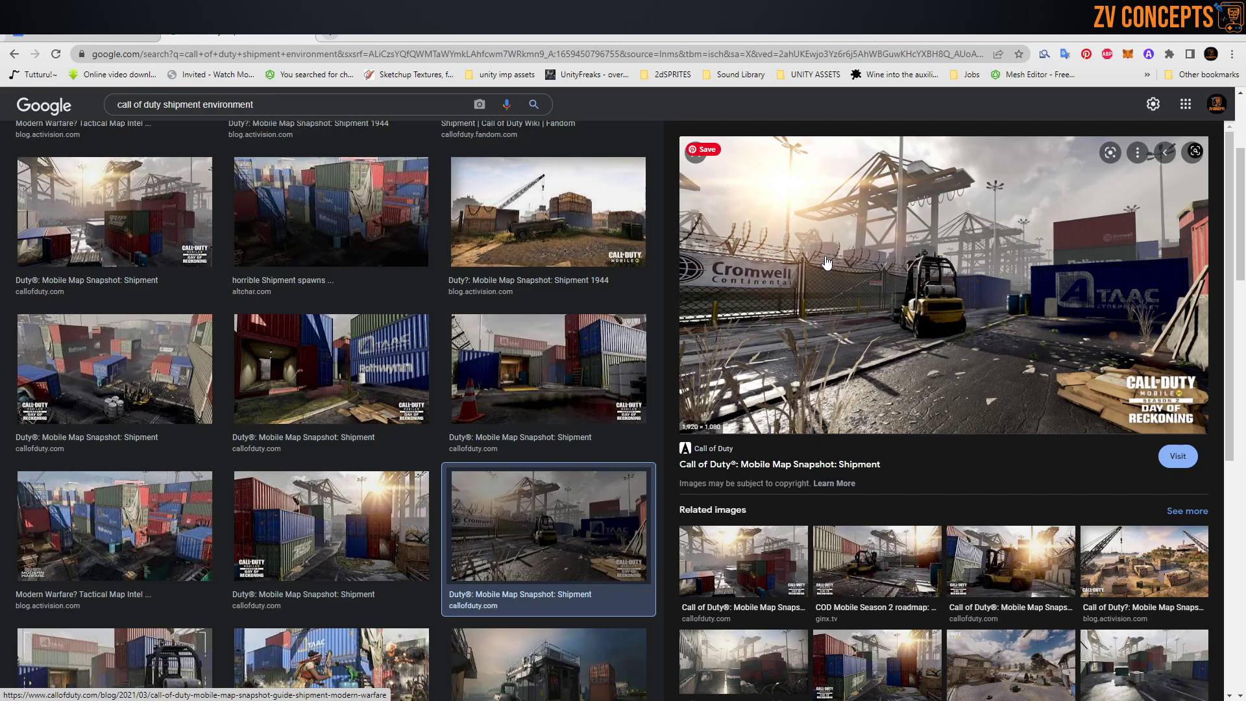
scroll(881, 461, "down", 2)
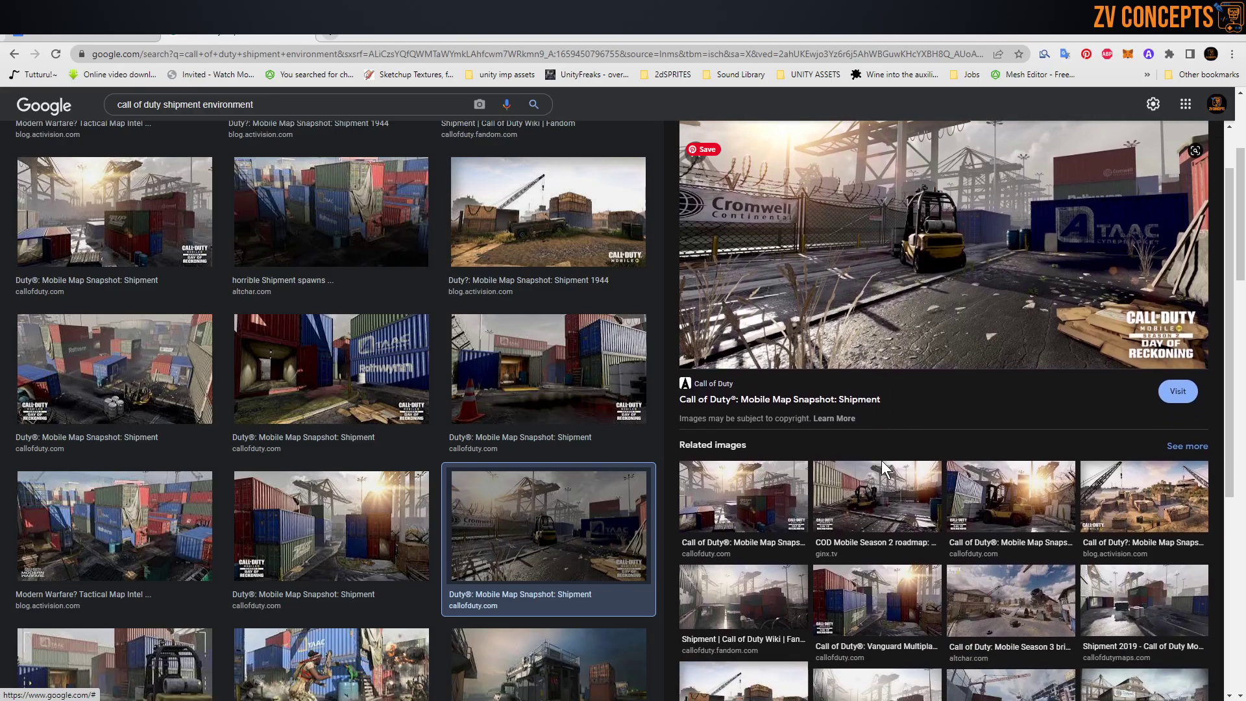
left_click(882, 461)
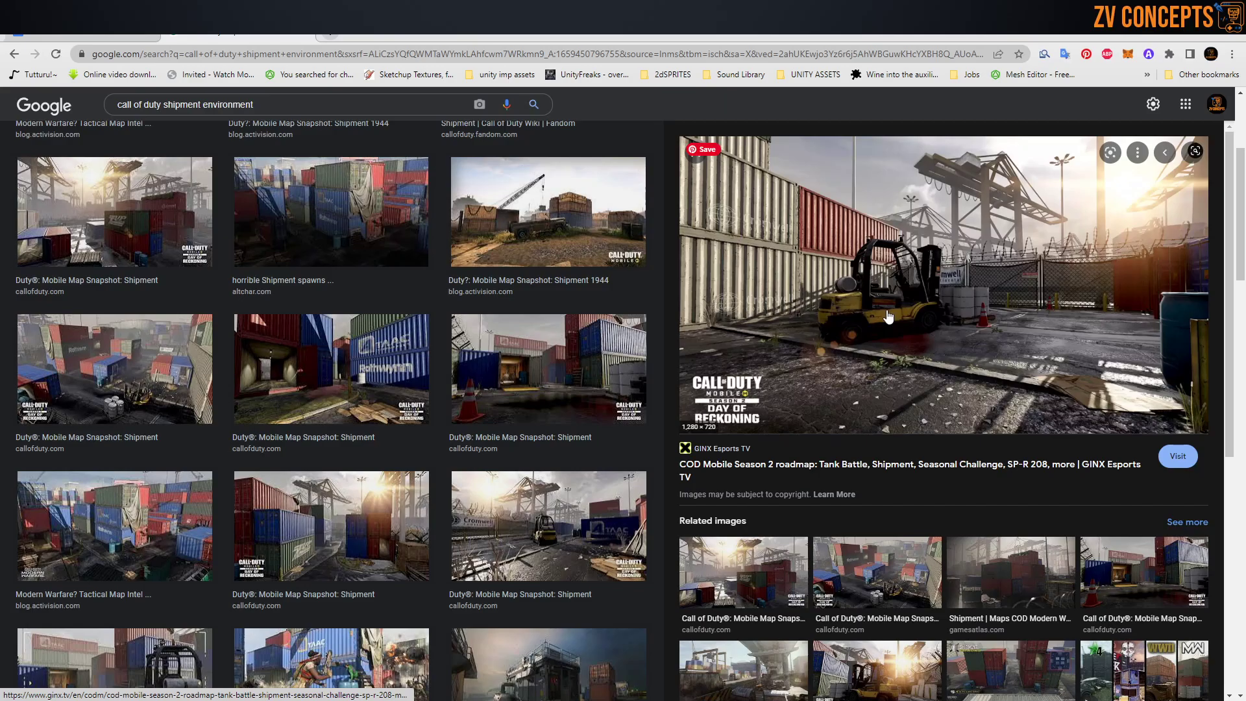
scroll(889, 316, "down", 2)
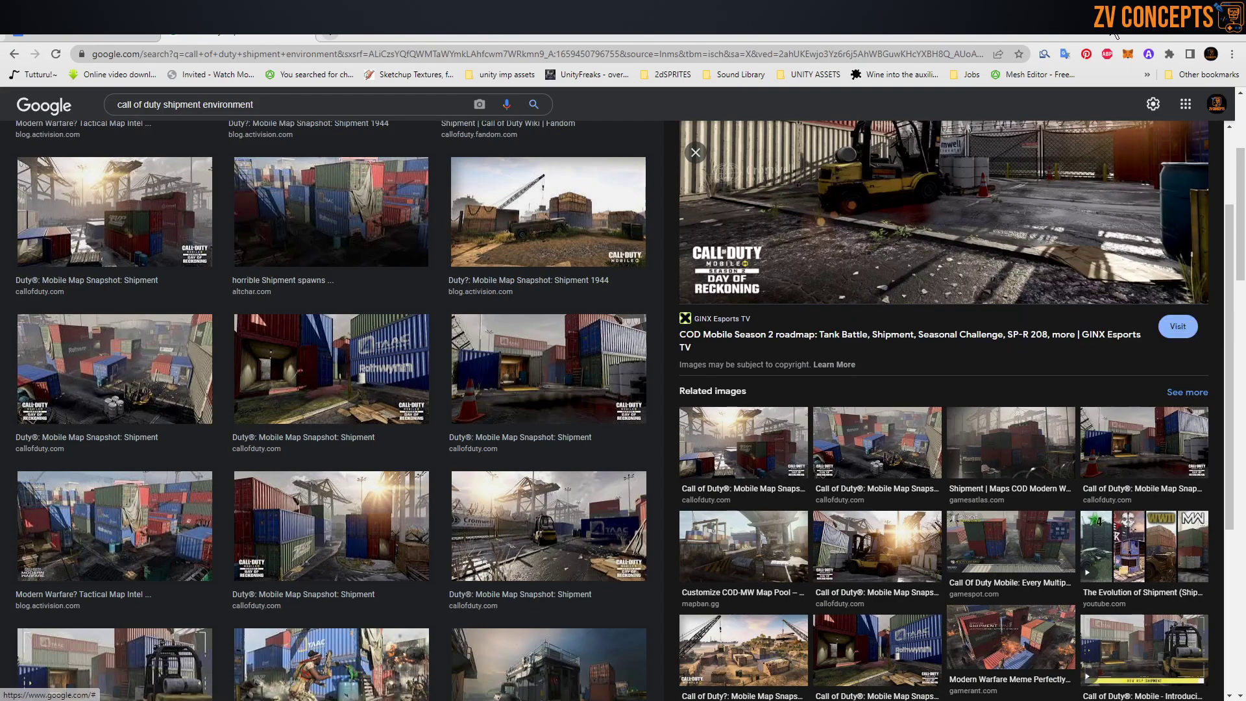
Switch to 3ds Max and place the chair reference image beside the seat model
left_click(1172, 30)
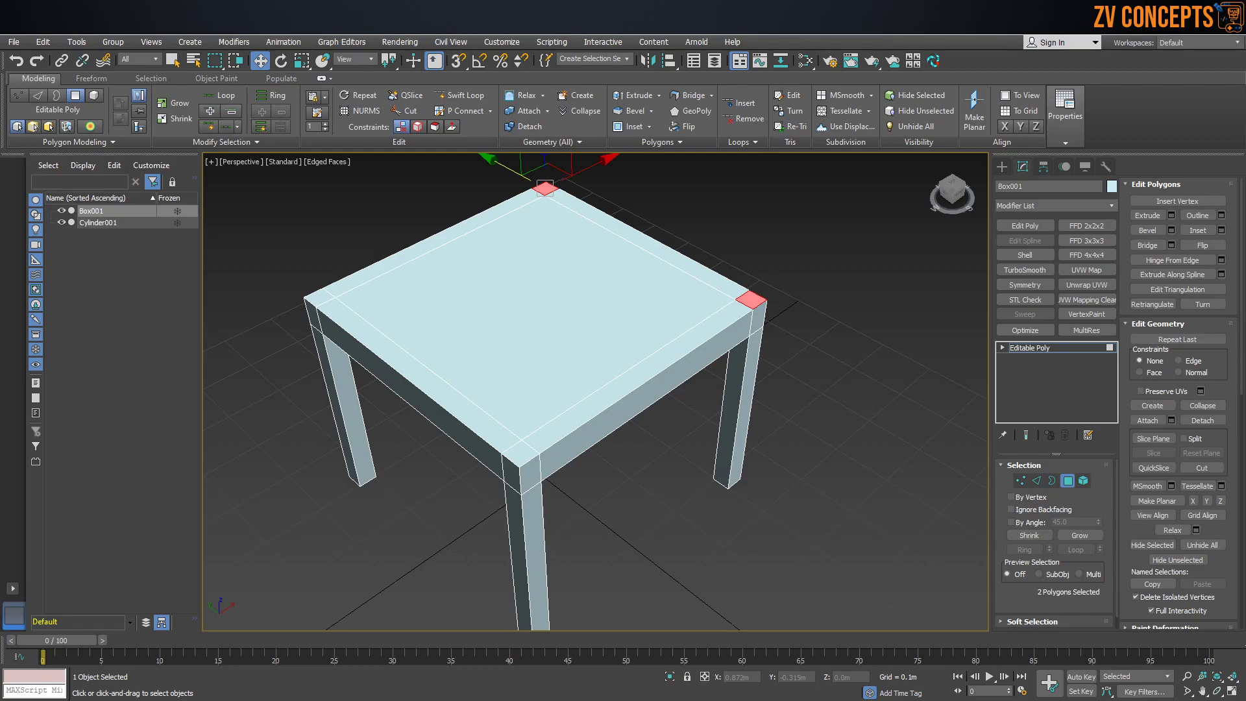
right_click_drag(1245, 376, 195, 422)
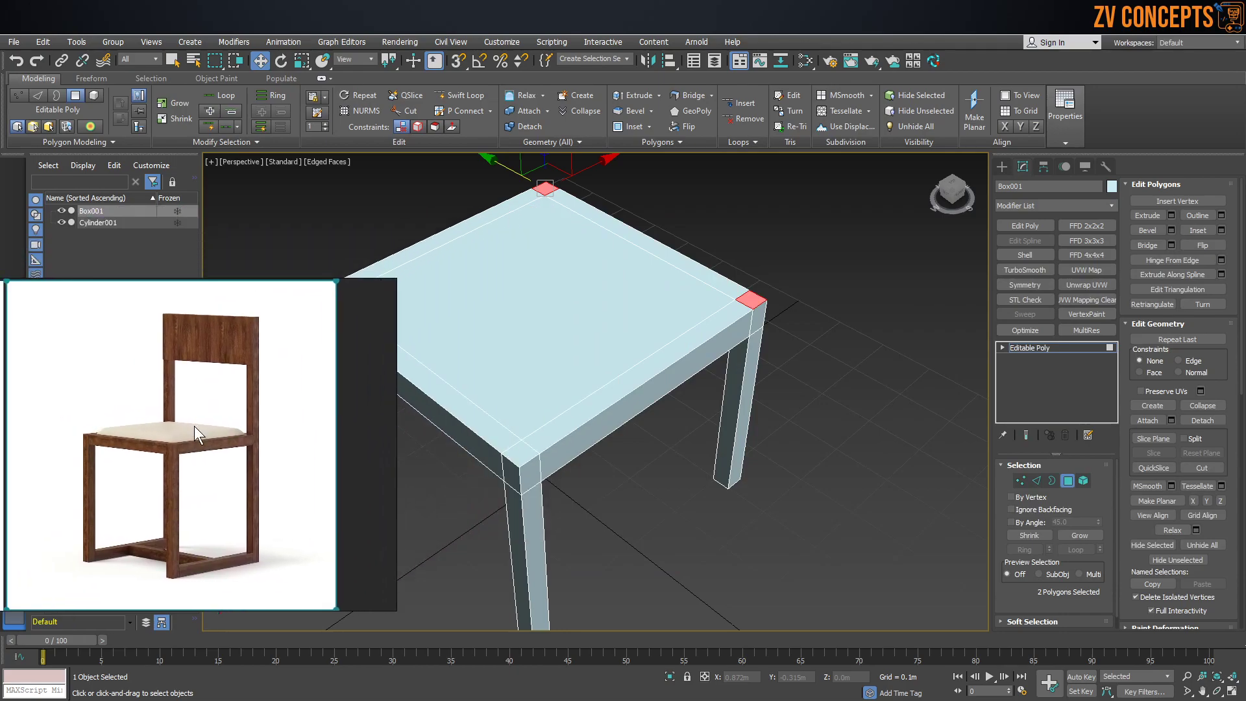
scroll(221, 412, "down", 2)
Extrude the two rear corner polygons on top of the seat by 0.1 m to start the backrest posts
mouse_move(724, 293)
middle_mouse_down("alt")
mouse_move(711, 238)
mouse_move(704, 286)
middle_mouse_up("alt")
scroll(704, 287, "up", 2)
left_click(868, 382)
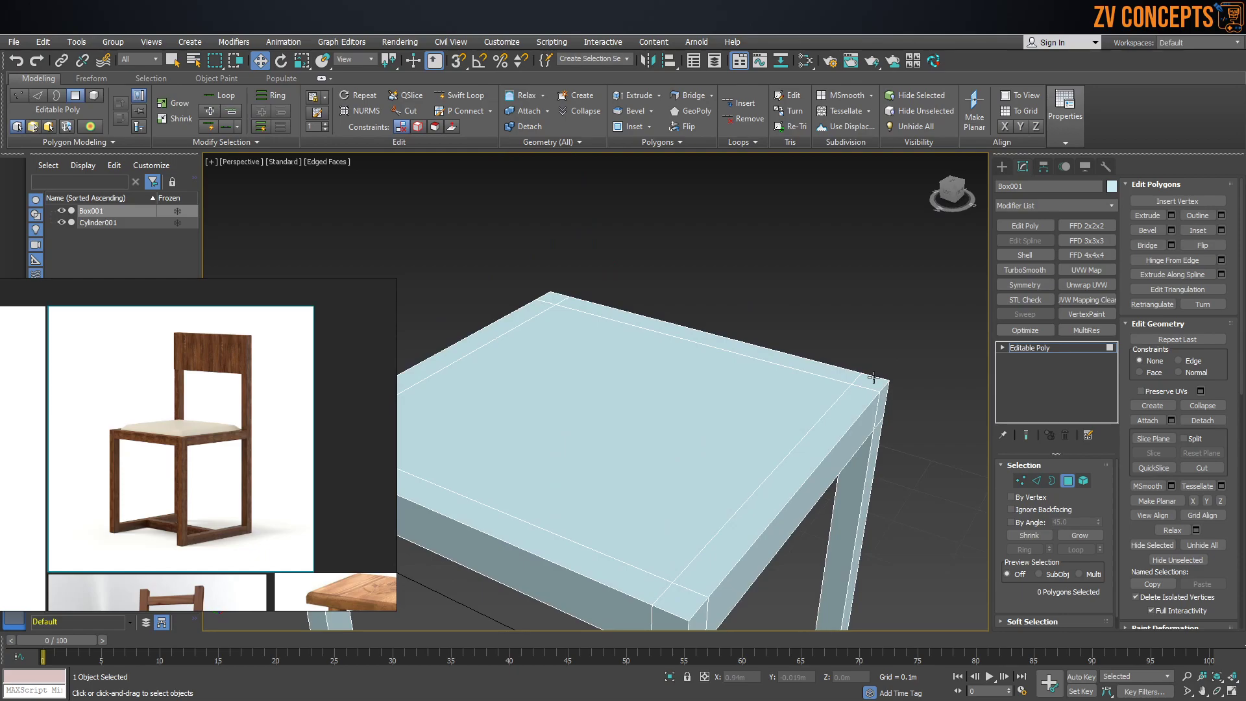
left_click(553, 298, "ctrl")
scroll(553, 298, "down", 3)
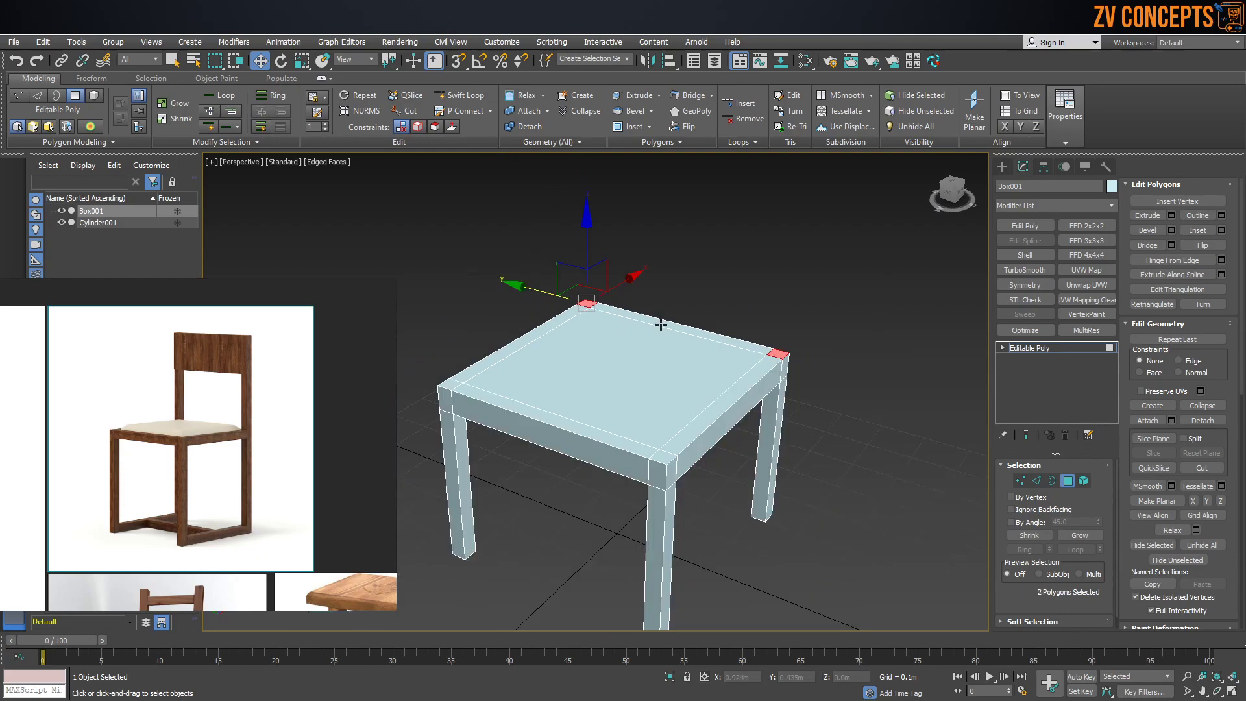
left_click(1172, 216)
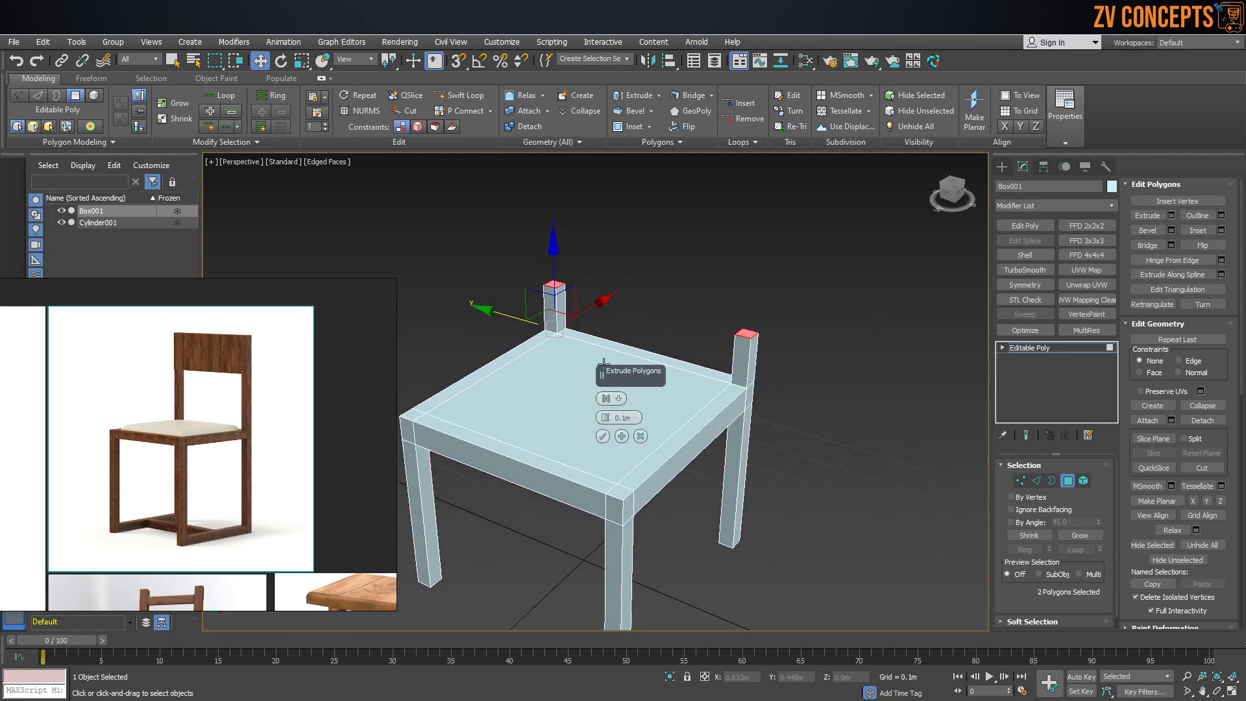
left_click(600, 429)
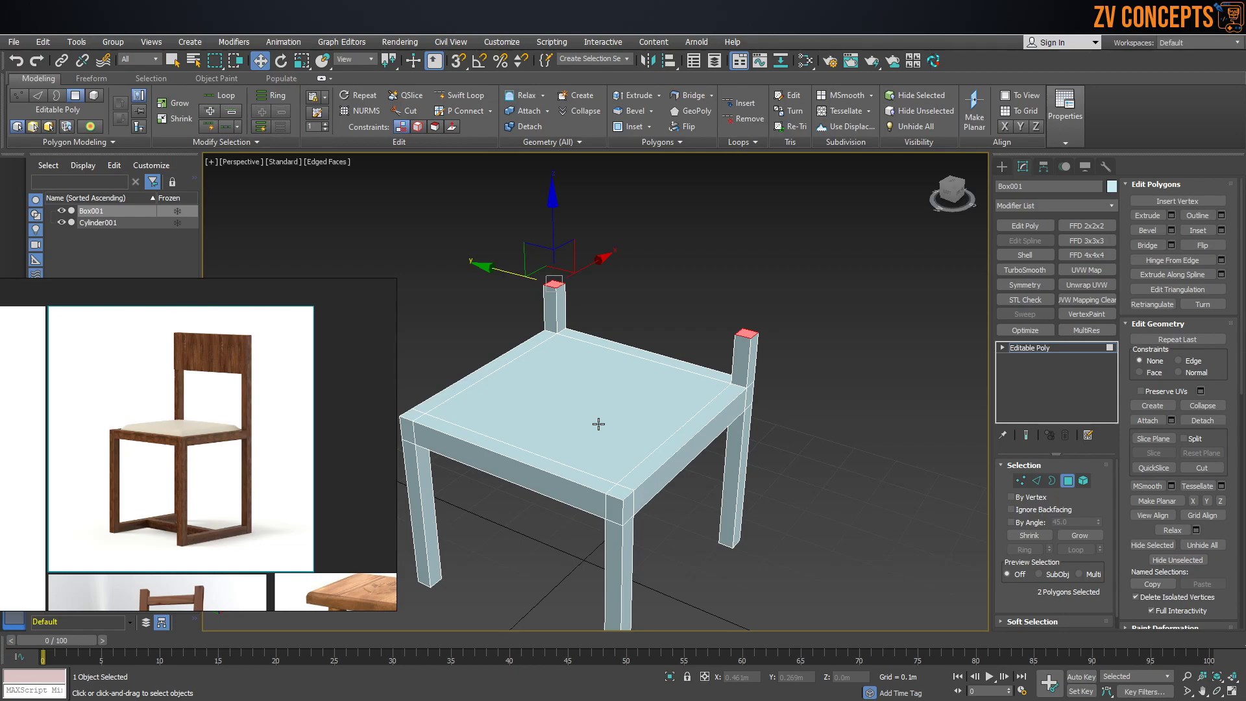
Raise the top polygons of both rear posts along Z to match the backrest height in the chair reference
scroll(599, 424, "down", 5)
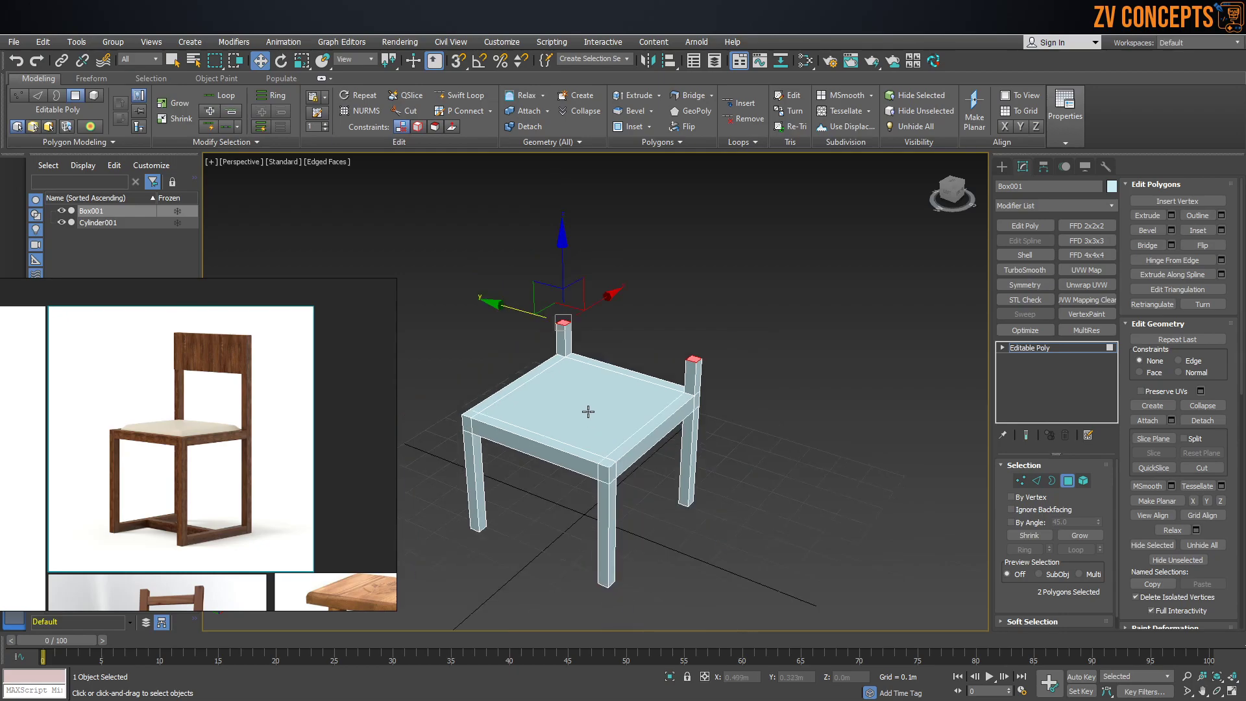
left_click_drag(575, 295, 584, 232)
Examine how the backrest panel meets the post in the chair reference and compare it with the model's rear posts
scroll(209, 369, "up", 5)
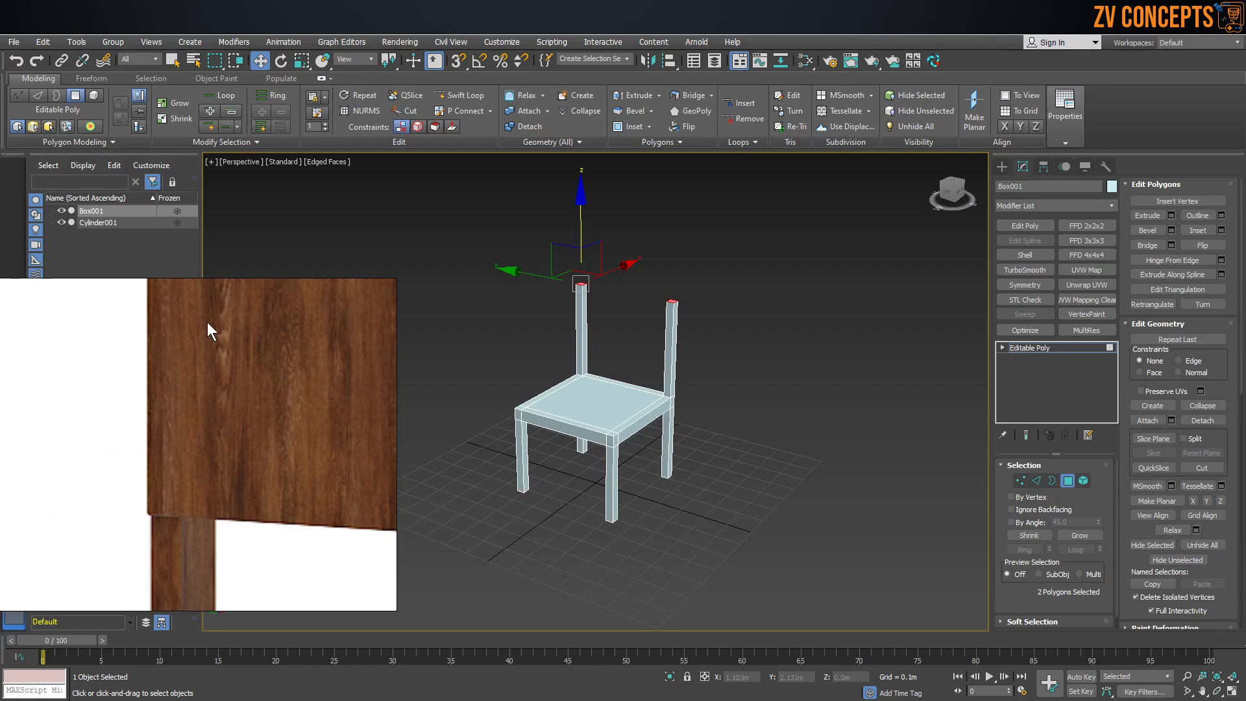
scroll(209, 324, "down", 1)
scroll(644, 295, "up", 3)
scroll(170, 497, "up", 2)
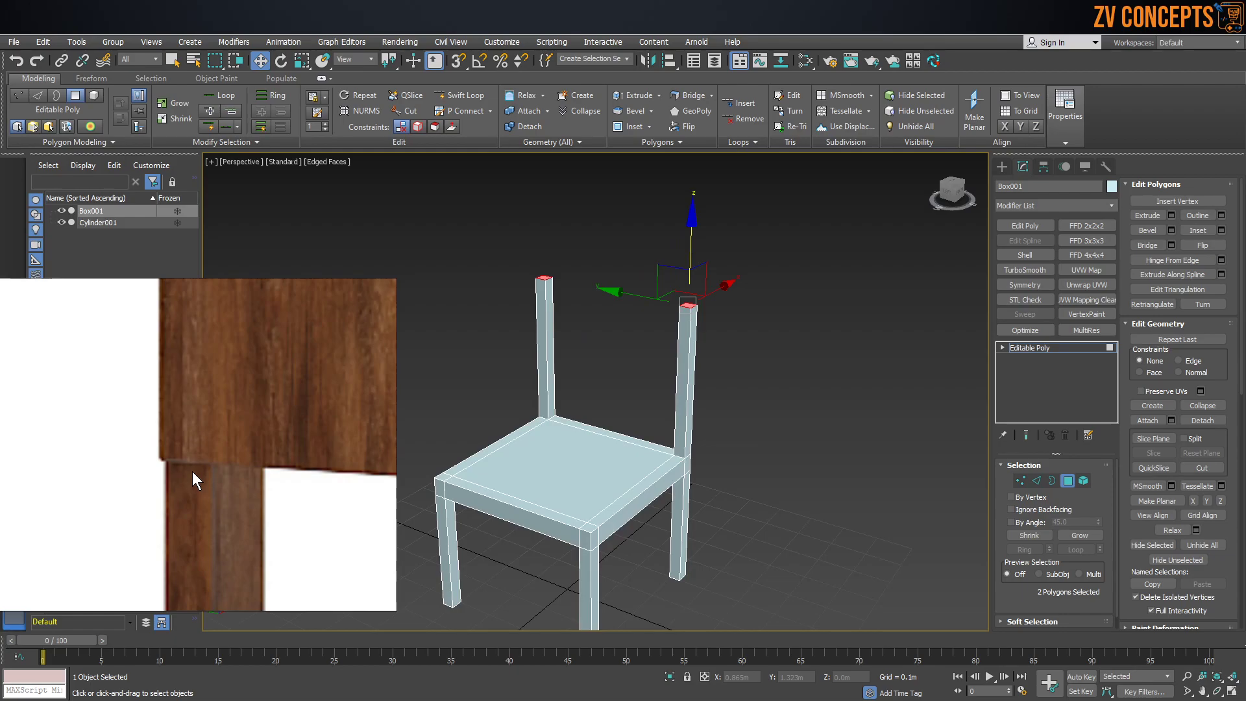
scroll(613, 303, "down", 2)
middle_click_drag(614, 303, 632, 309, "alt")
scroll(635, 310, "up", 4)
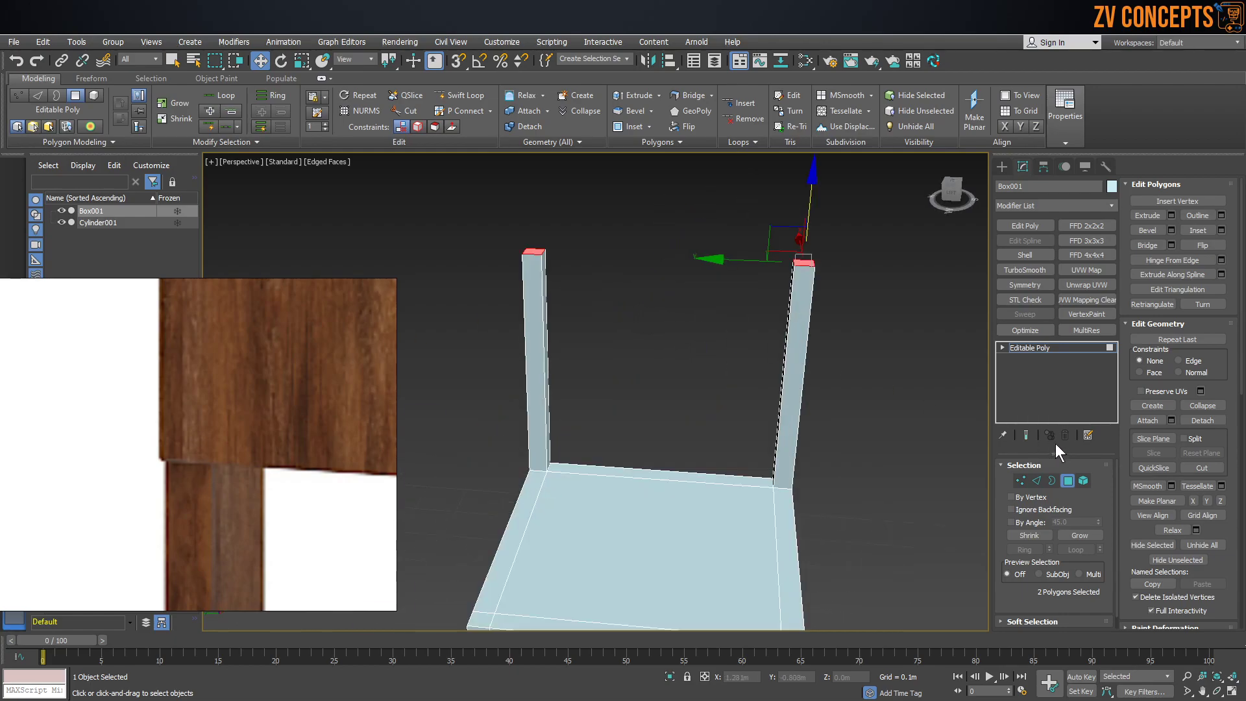
Connect the vertical edges of both rear posts with 2 segments, reducing the pinch to bring the new loops closer together
left_click(1037, 481)
middle_click_drag(703, 355, 666, 313, "alt")
left_click_drag(941, 277, 391, 288)
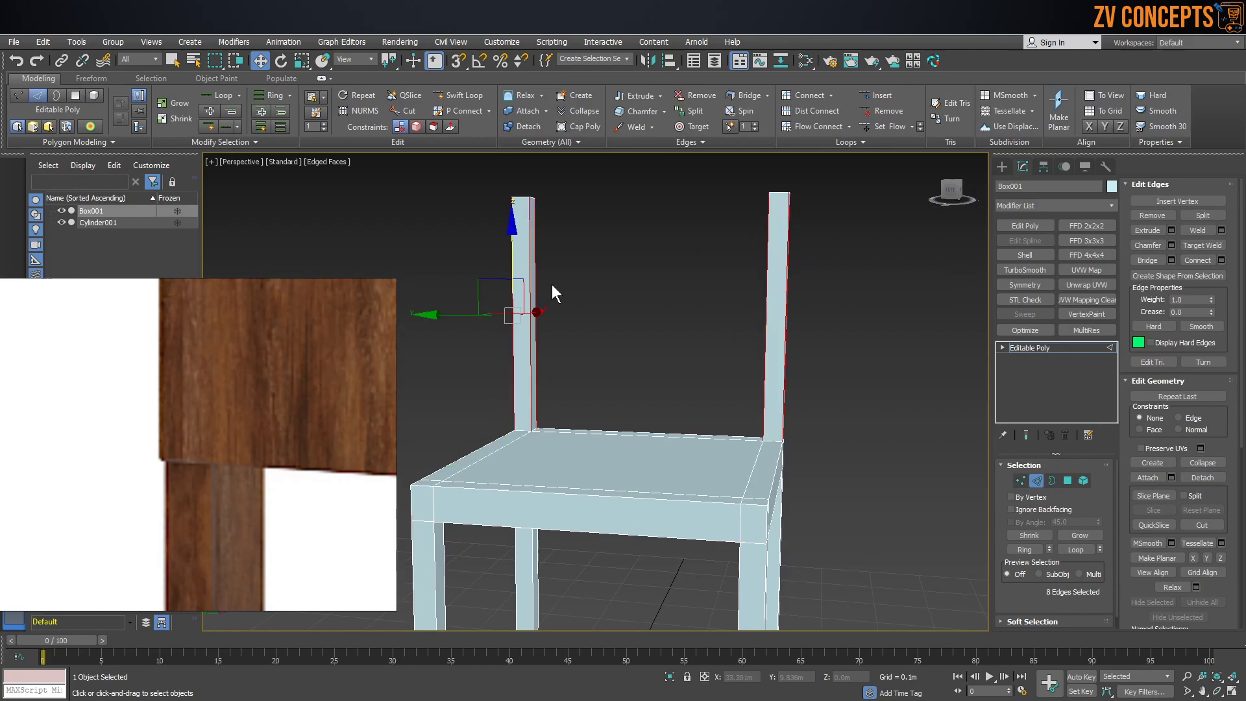
left_click(1222, 260)
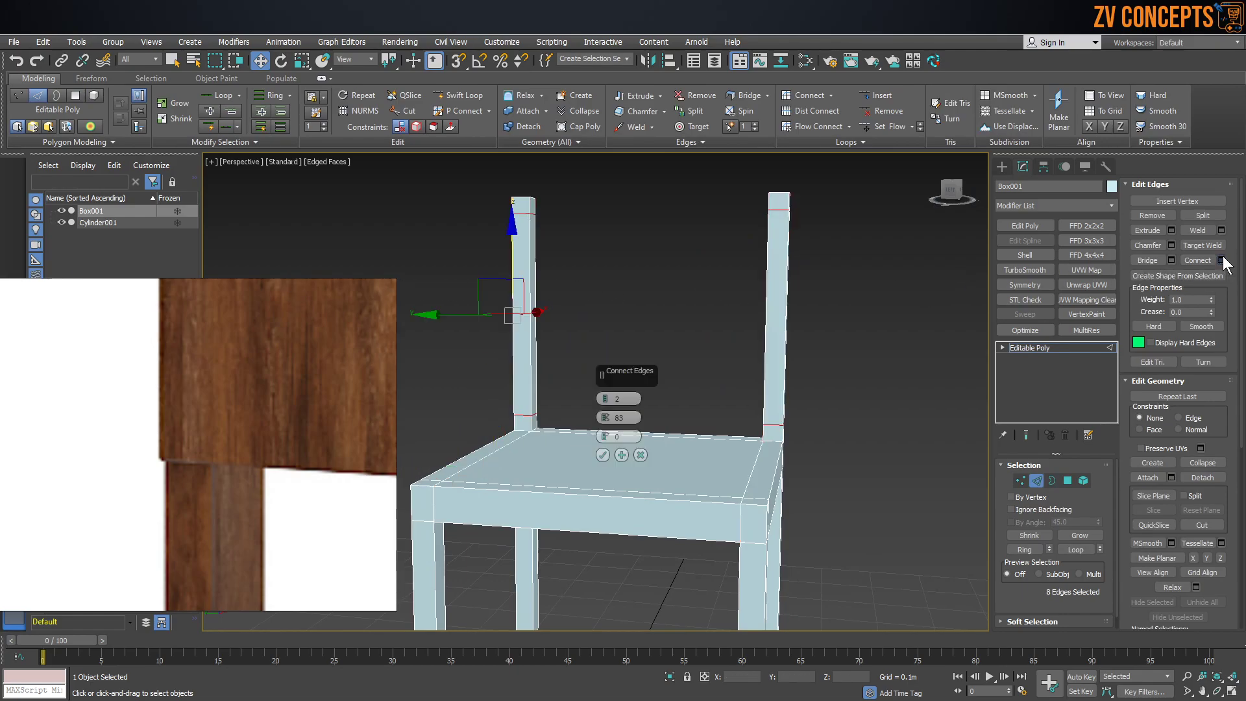
left_click(607, 404)
left_click_drag(606, 420, 623, 349)
right_click(608, 384)
left_click(608, 396)
left_click_drag(605, 418, 610, 658)
left_click(602, 455)
left_click(563, 337)
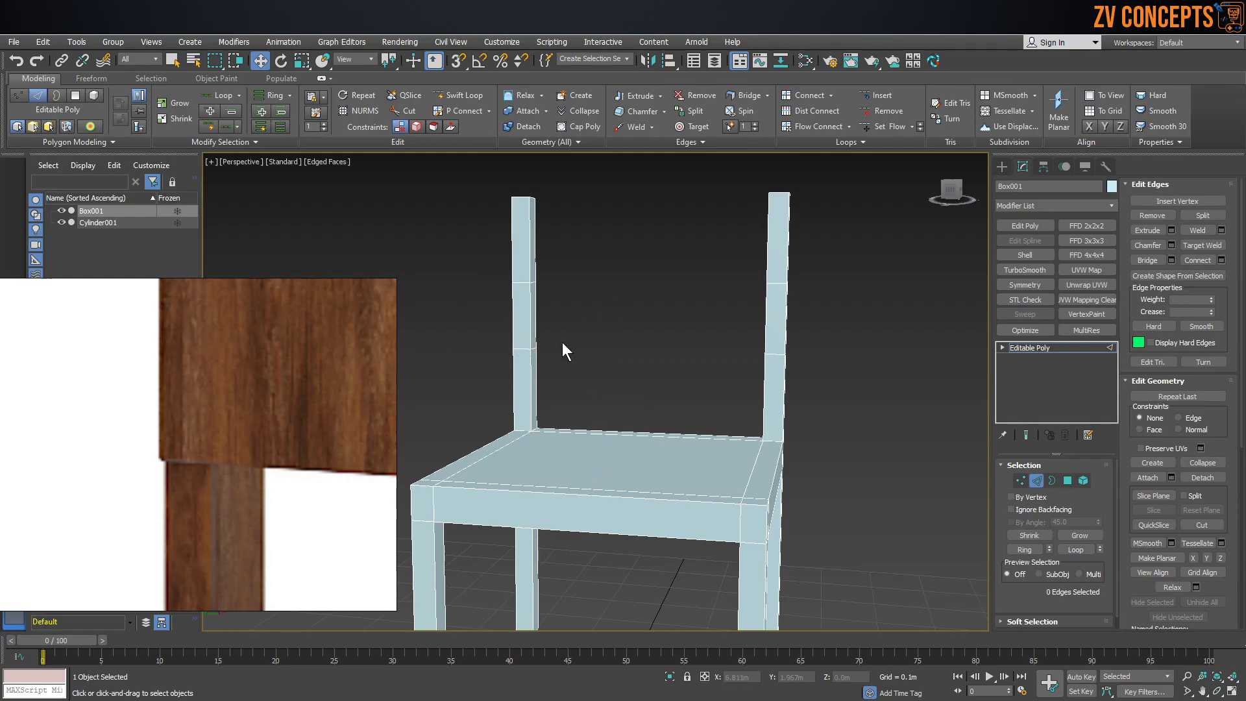
Remove the lower of the two new edge loops, including its vertices, from both rear posts
scroll(519, 347, "up", 5)
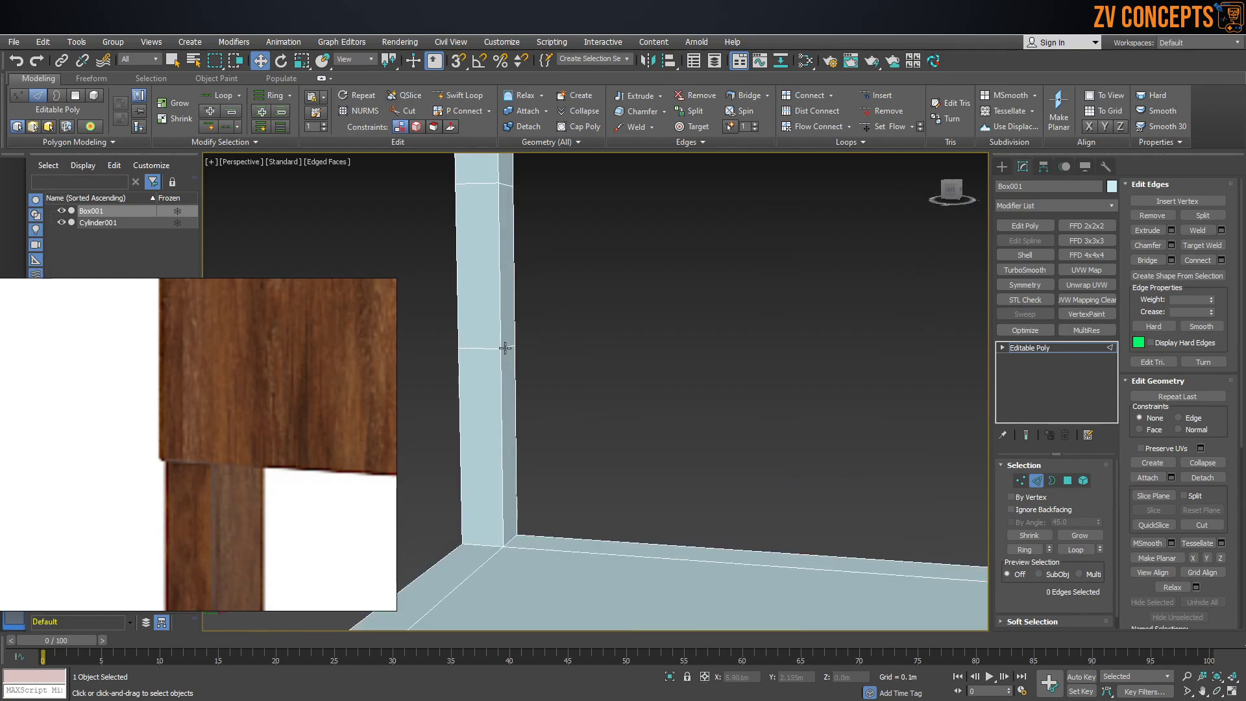
double_click(505, 348)
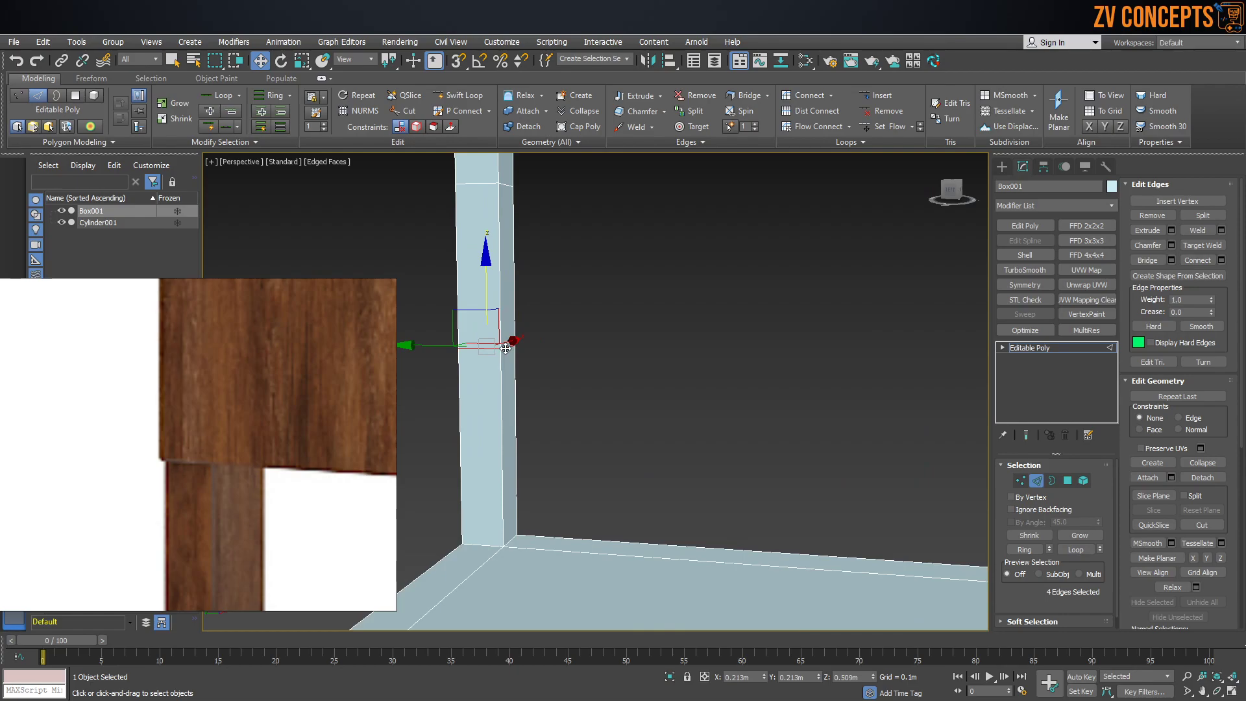
key("ctrl+BackSpace")
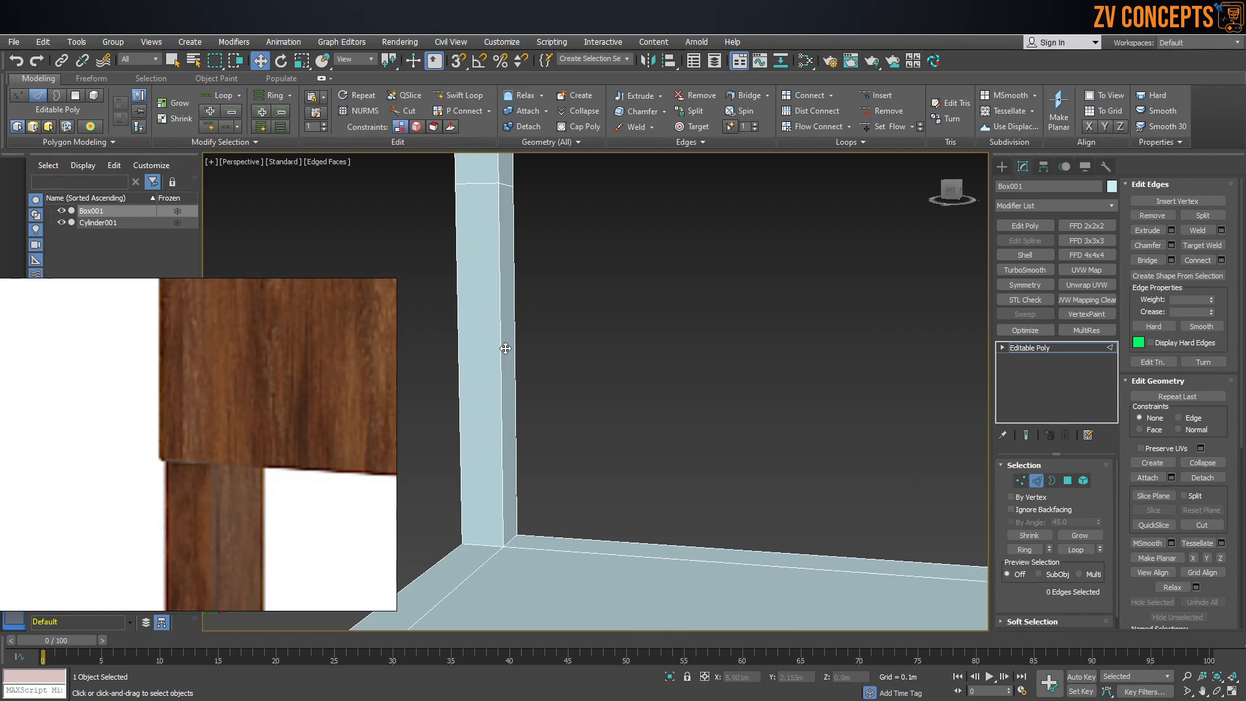
scroll(578, 332, "down", 5)
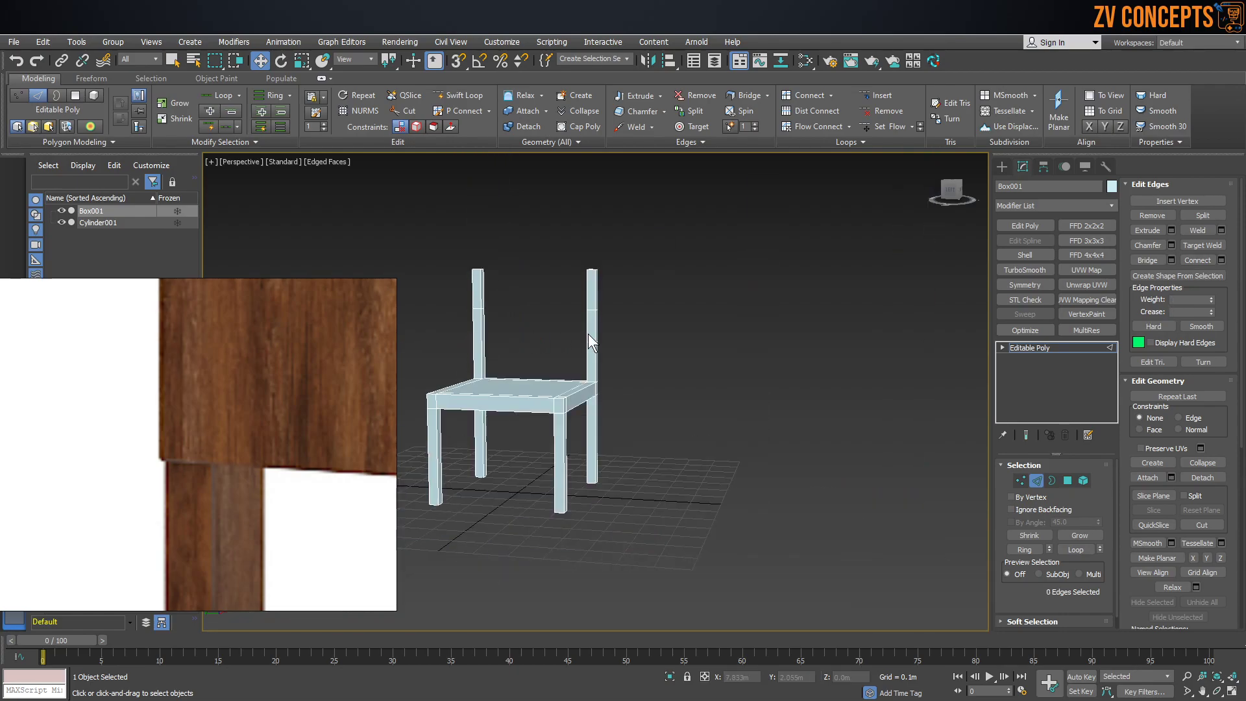
scroll(593, 337, "up", 5)
double_click(590, 351)
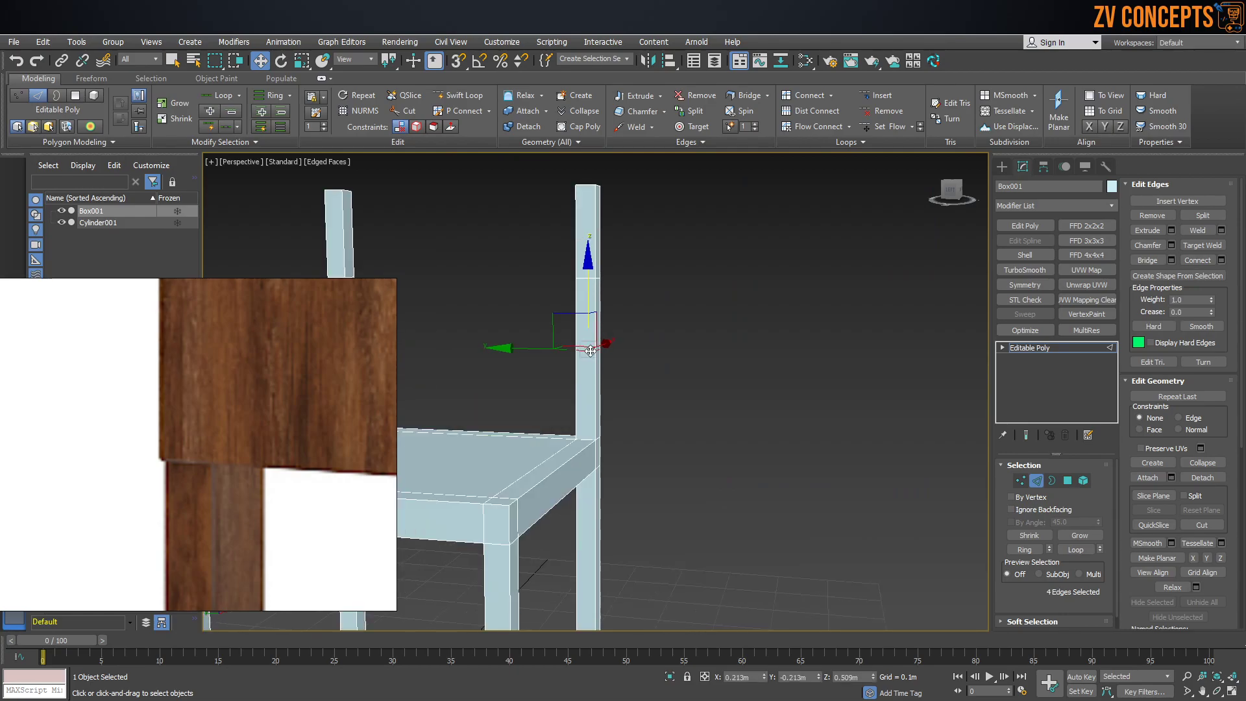
key("ctrl+BackSpace")
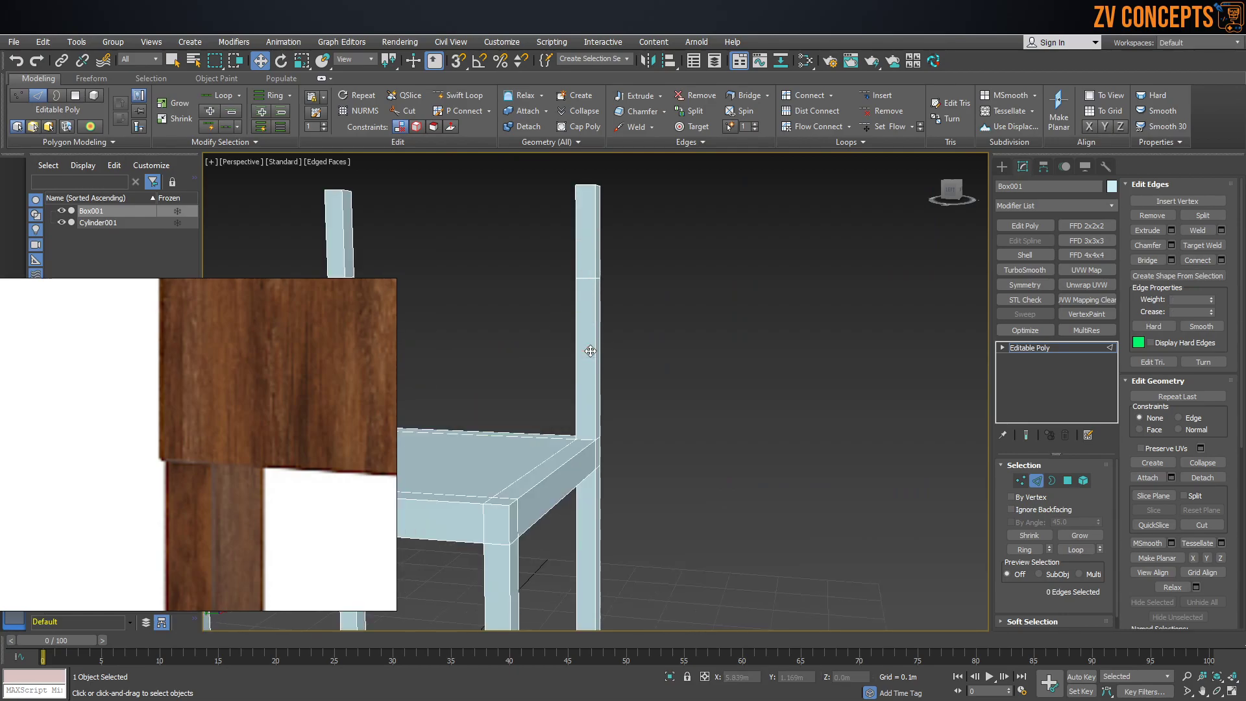
middle_click_drag(556, 313, 661, 332)
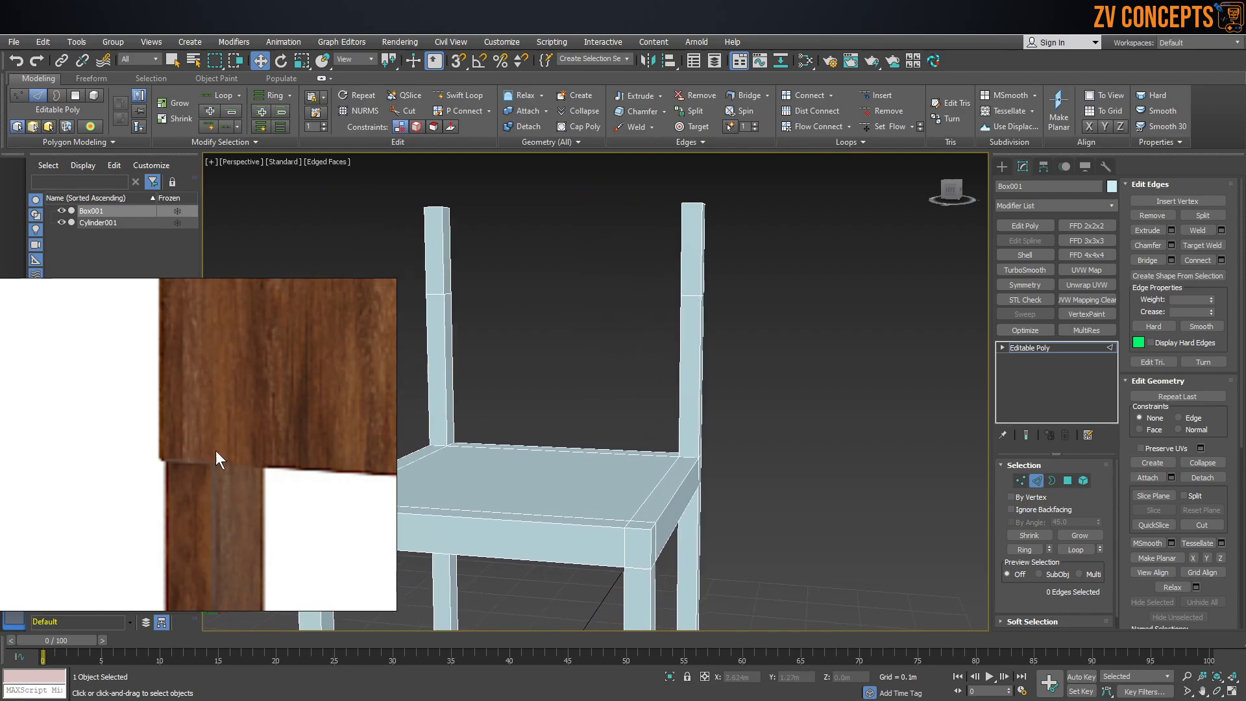
middle_click_drag(549, 340, 603, 350)
left_click(1068, 481)
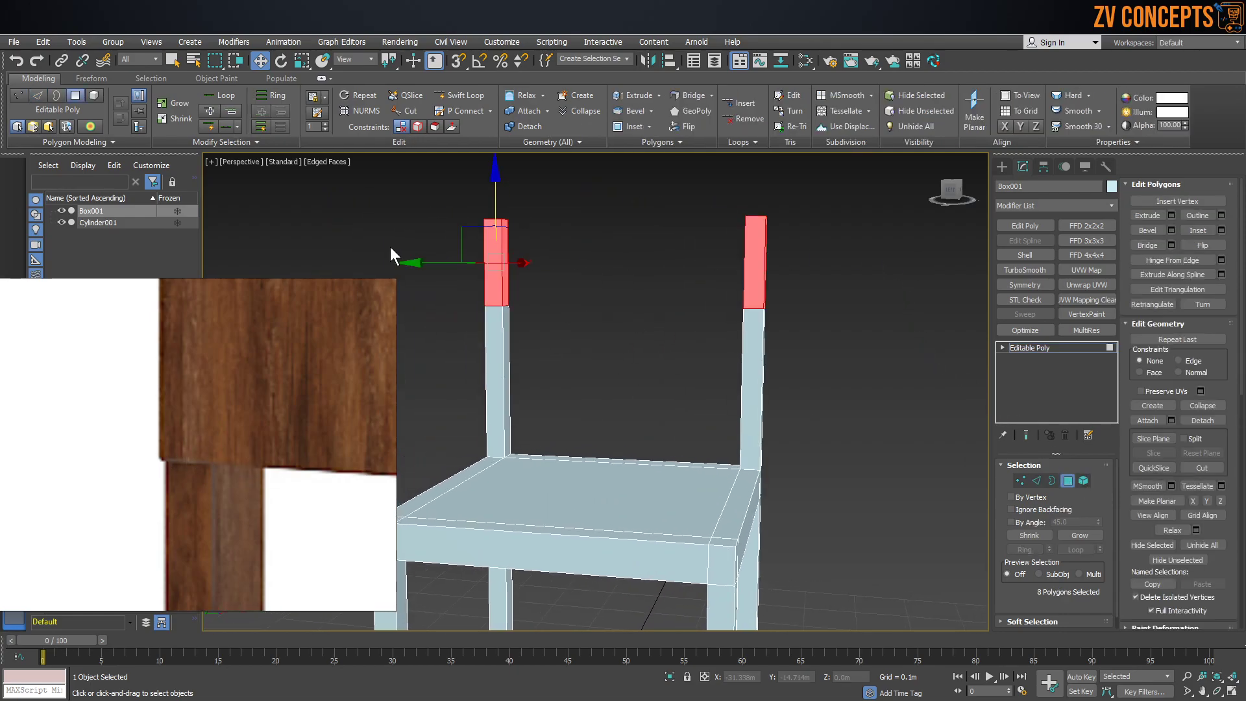
scroll(390, 247, "up", 6)
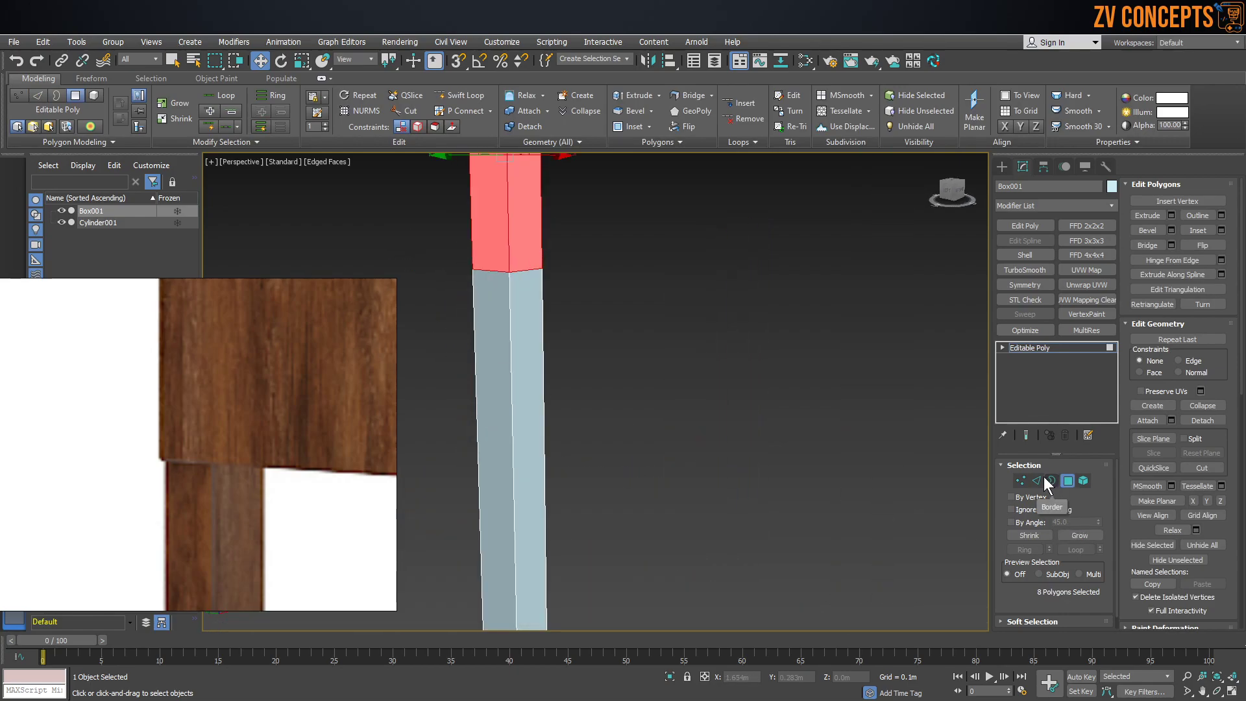
left_click(1037, 481)
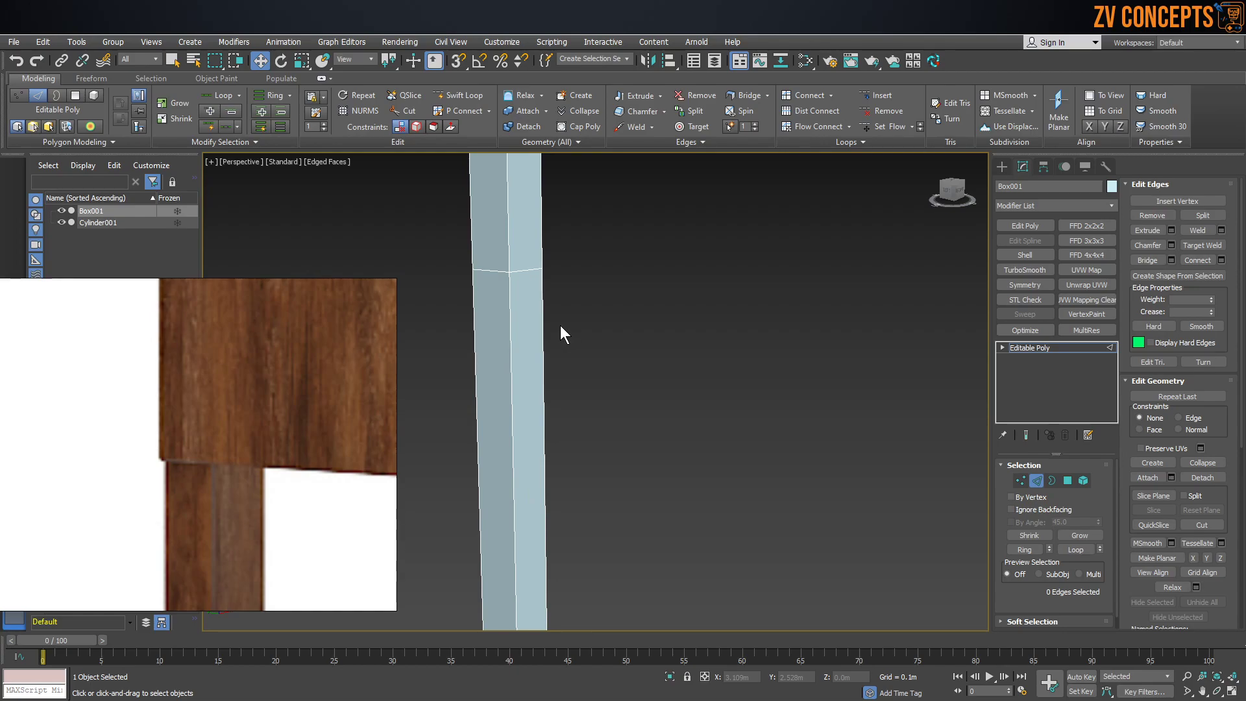
scroll(559, 325, "down", 6)
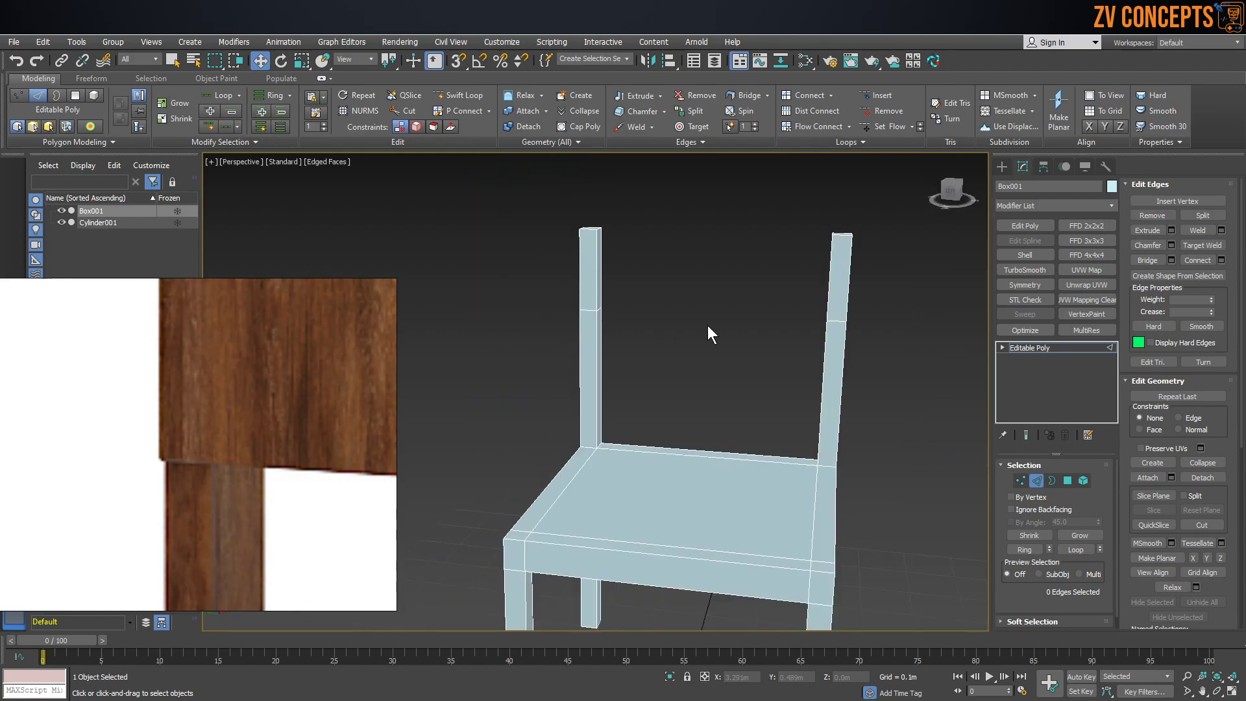
Extrude the side polygons of both rear posts' upper sections by 0.006 m along their local normals
left_click(1067, 480)
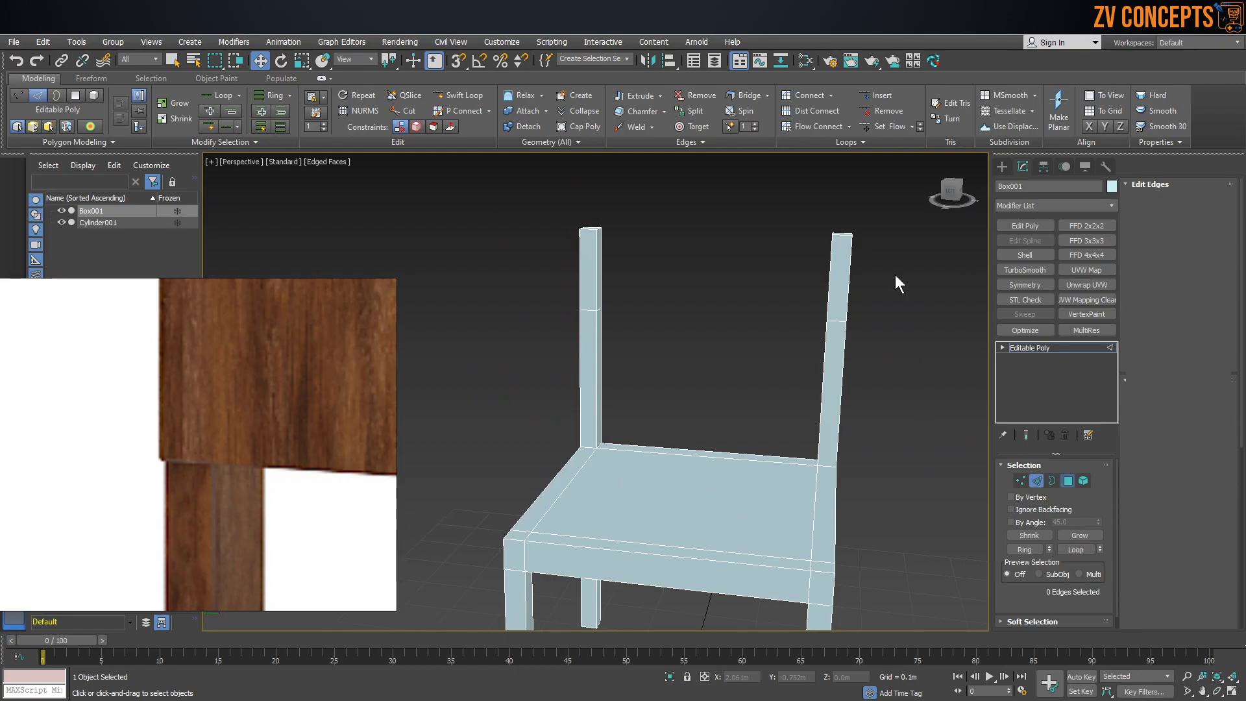
scroll(665, 268, "up", 8)
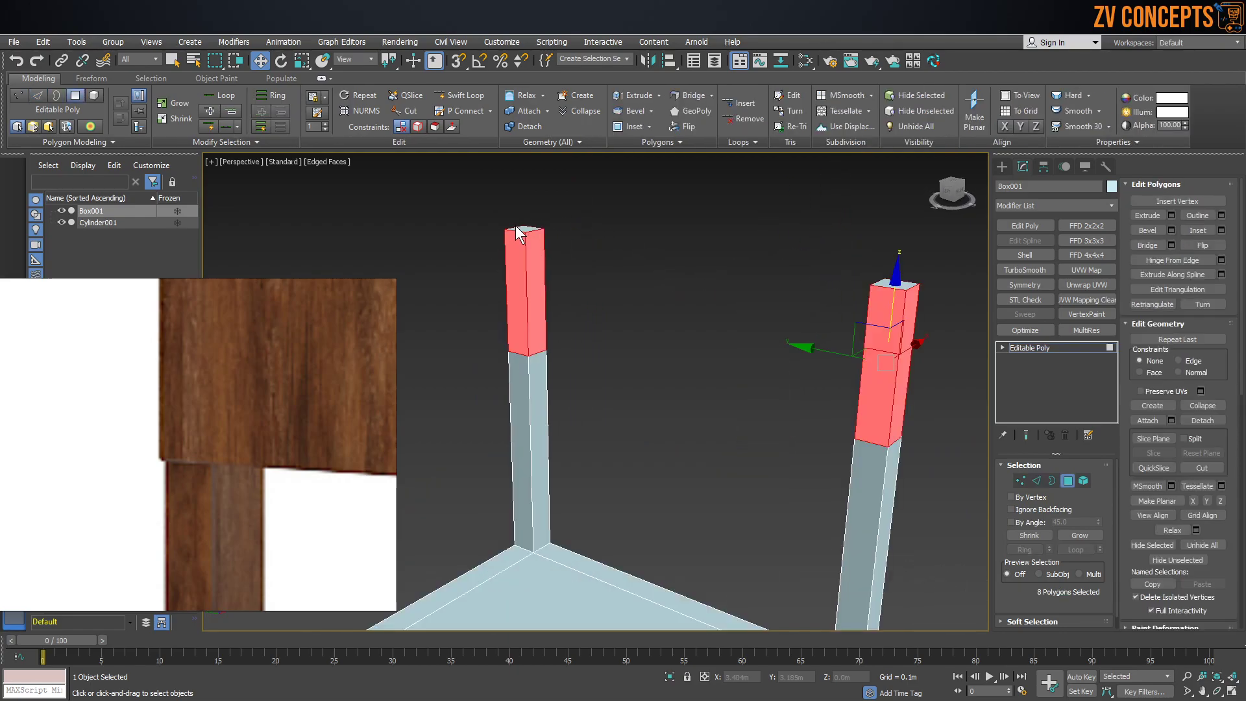
middle_click_drag(517, 231, 520, 252, "alt")
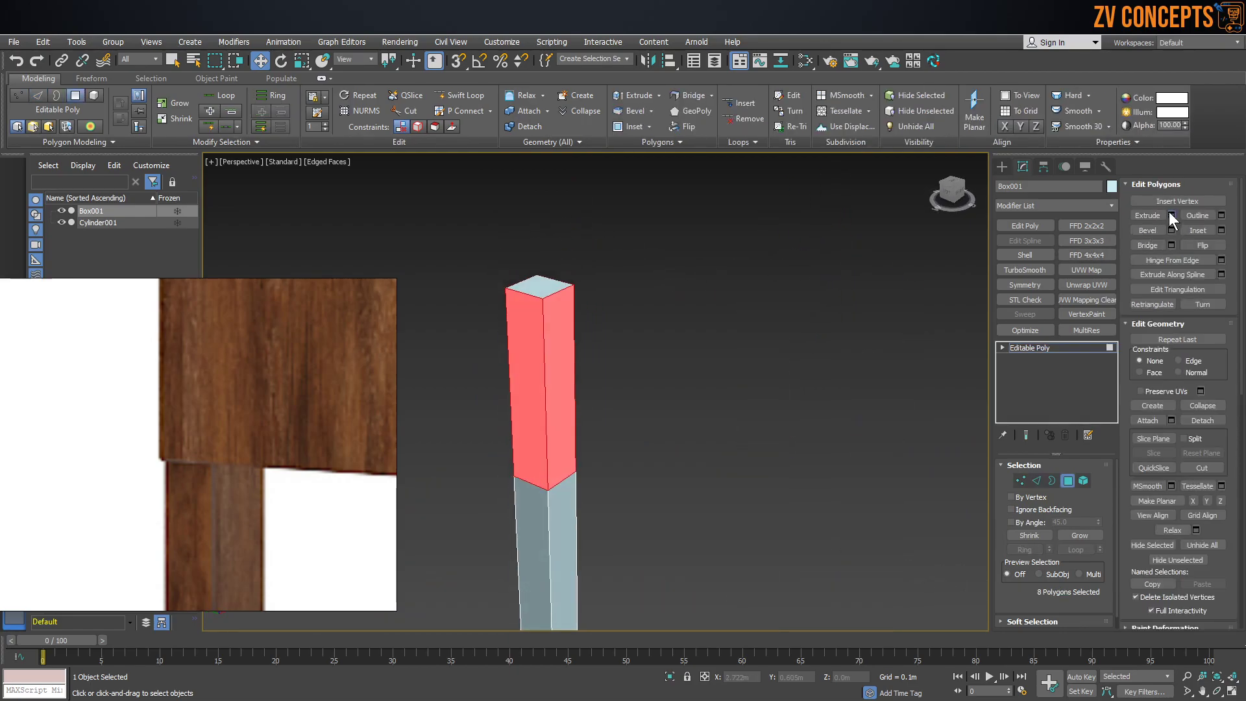
left_click(1171, 215)
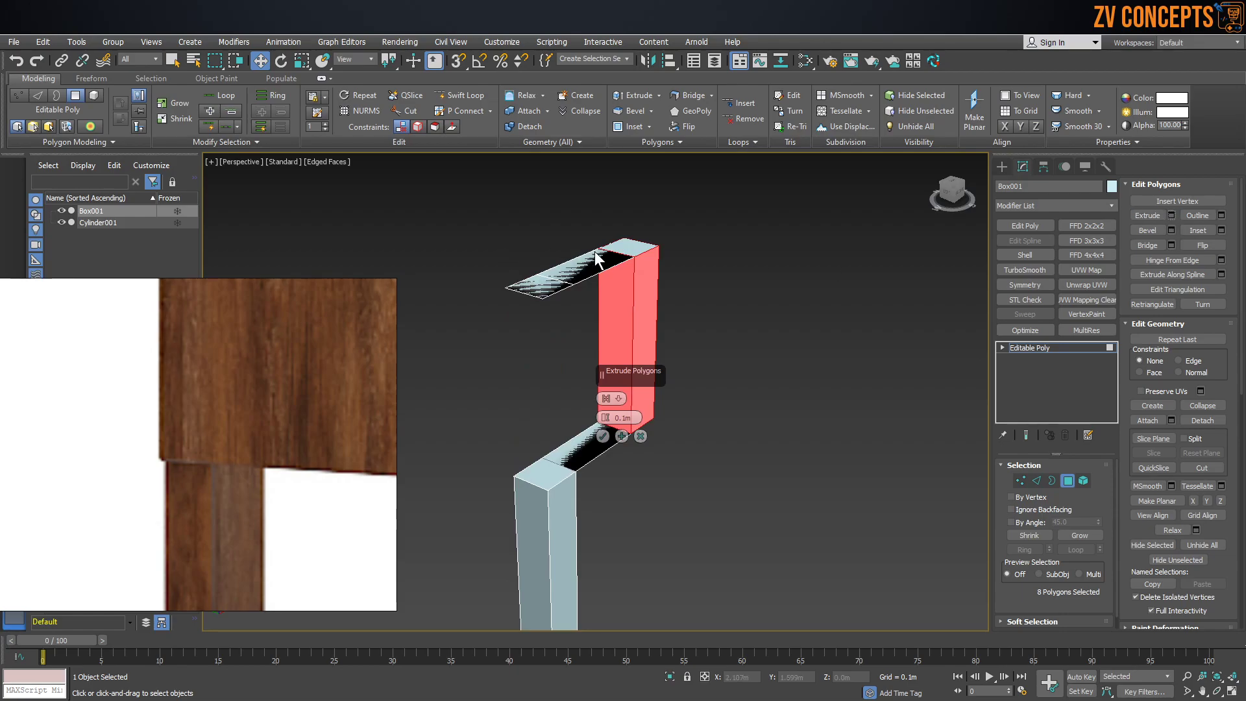
left_click(609, 399)
left_click_drag(608, 418, 615, 463)
middle_click_drag(513, 446, 501, 391, "alt")
scroll(522, 491, "up", 2)
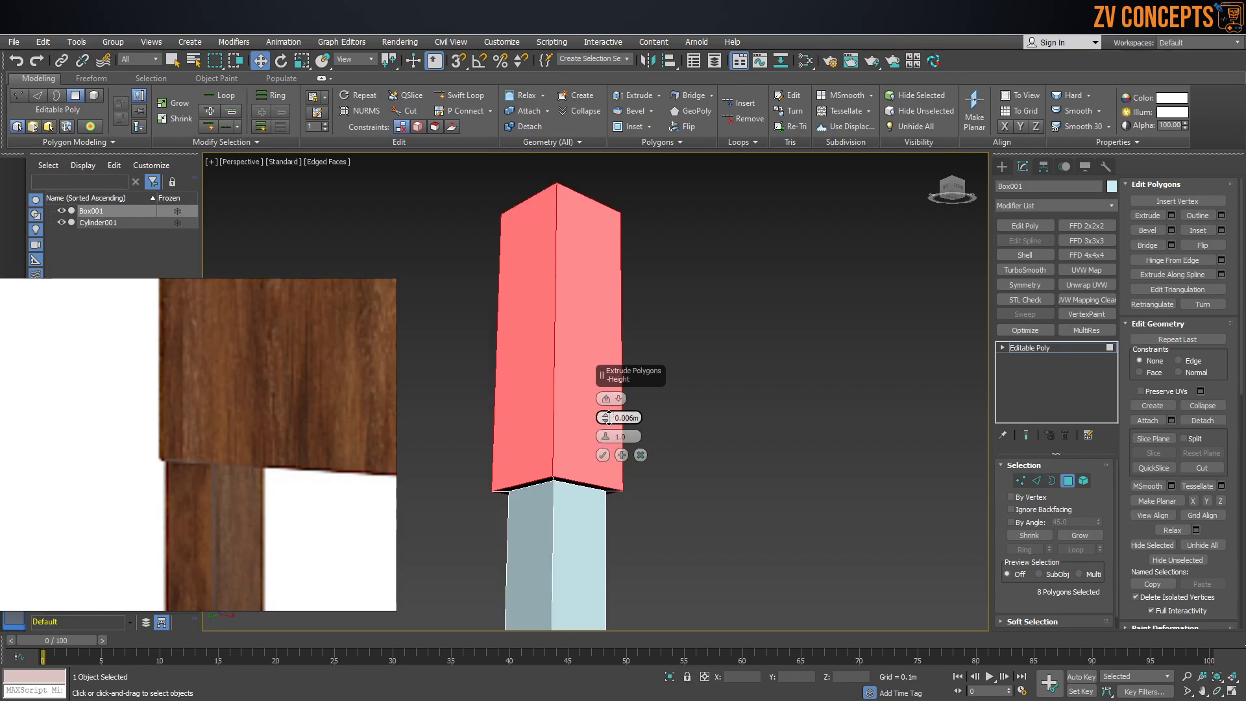
left_click(603, 454)
scroll(605, 456, "down", 3)
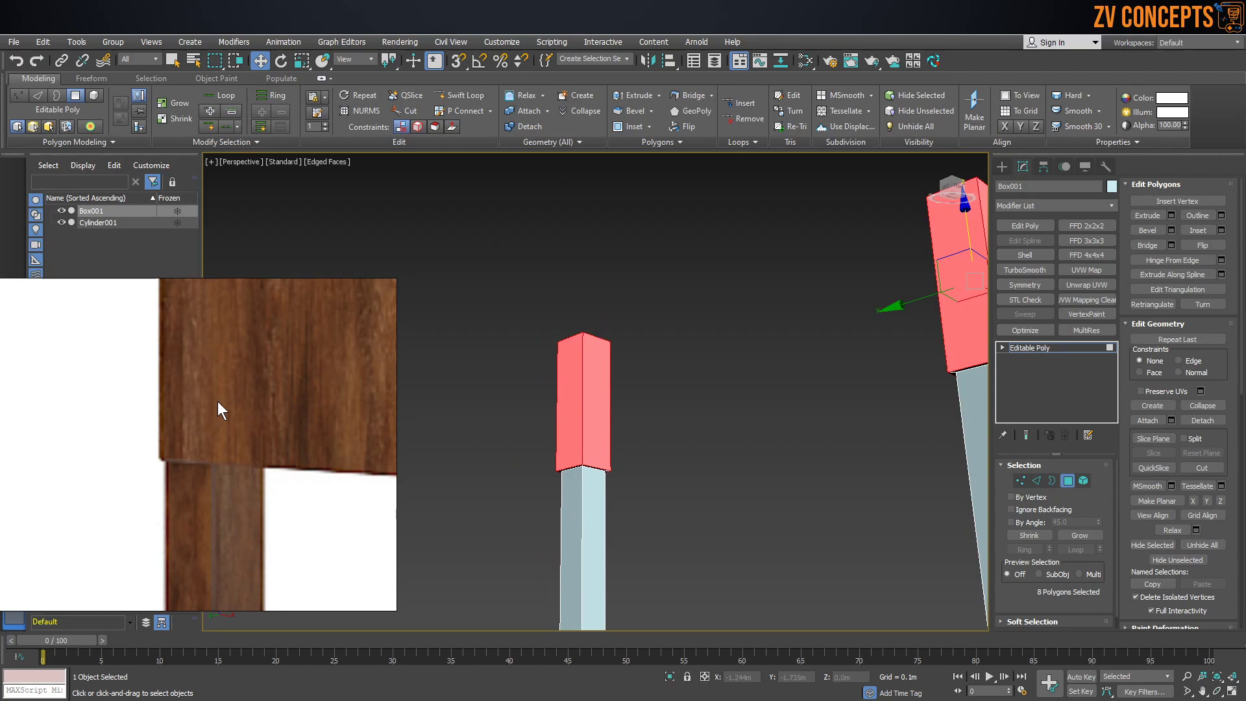
Try to form the backrest panel by extruding the inner polygon of each thickened post top toward the other
scroll(218, 398, "down", 5)
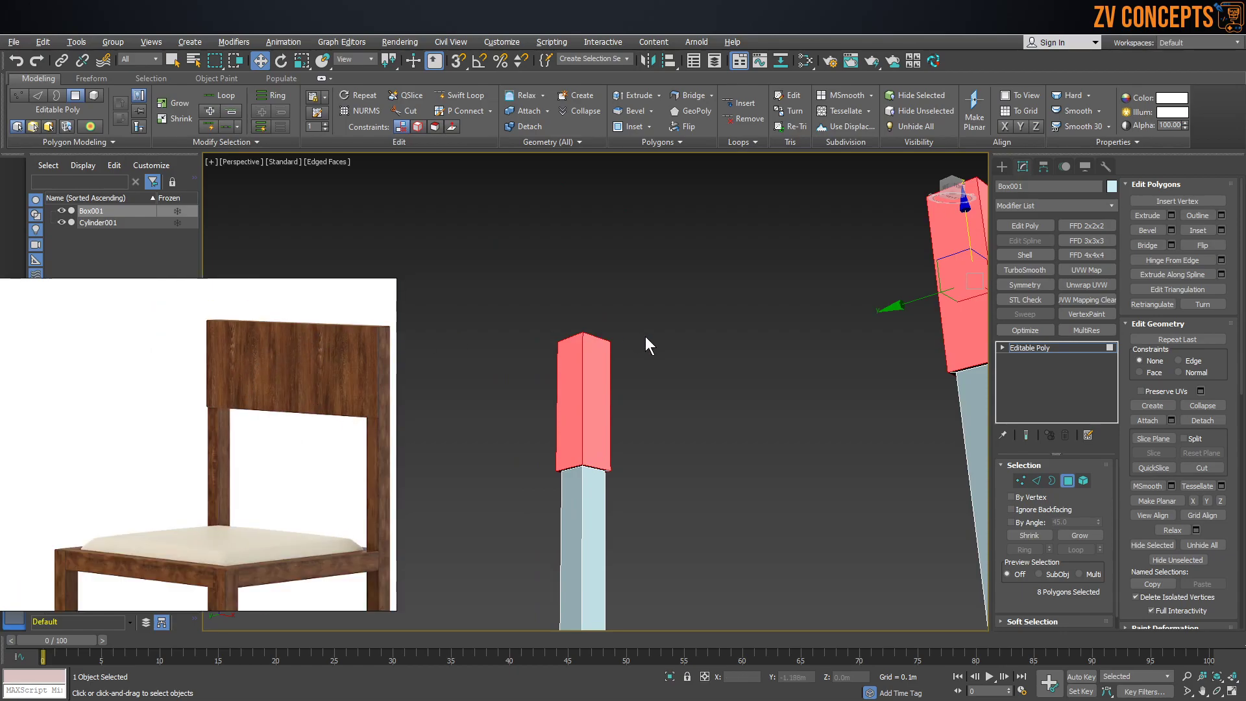
scroll(641, 334, "down", 3)
left_click(622, 360)
middle_click_drag(718, 356, 550, 358, "alt")
left_click(556, 363)
middle_click_drag(766, 357, 831, 347, "alt")
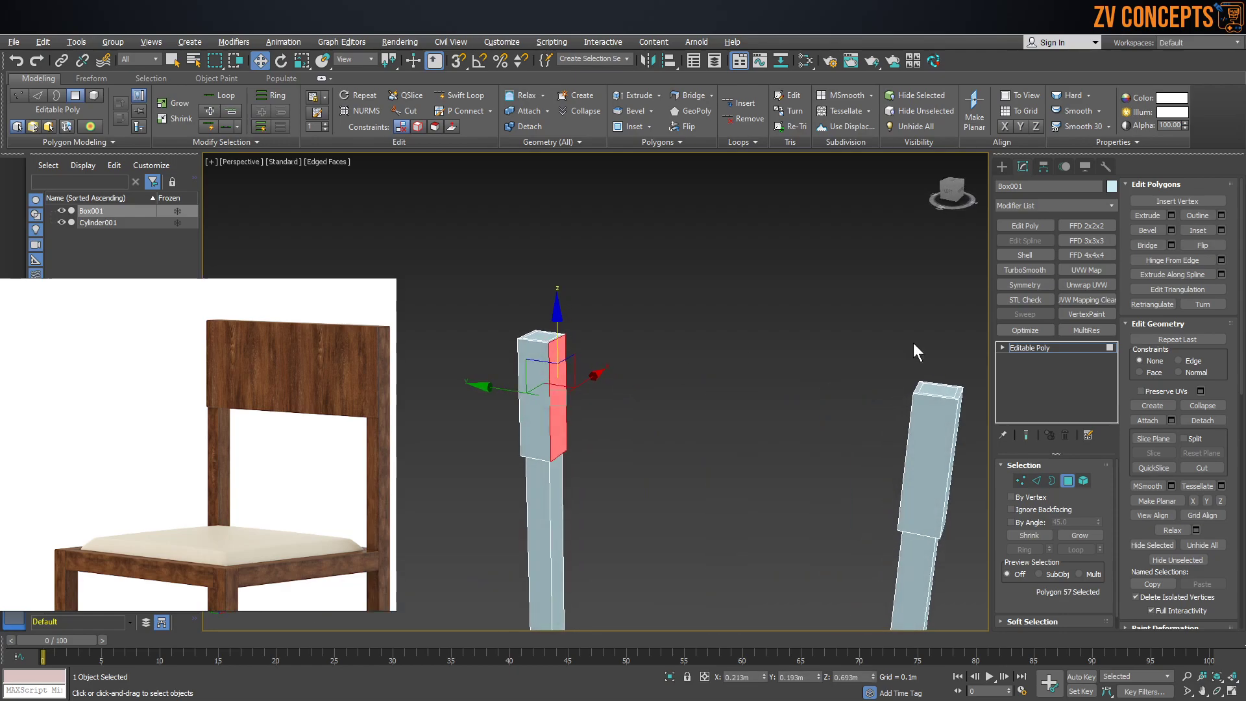
left_click(1147, 215)
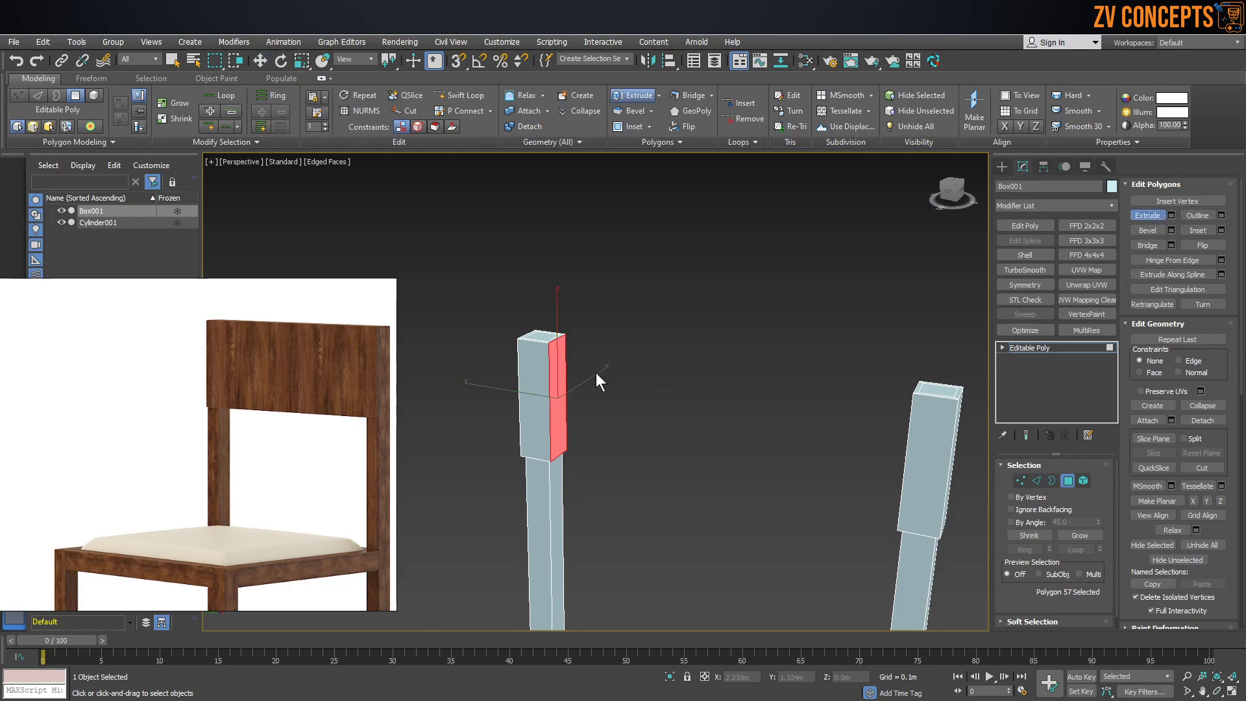
left_click_drag(570, 353, 594, 273)
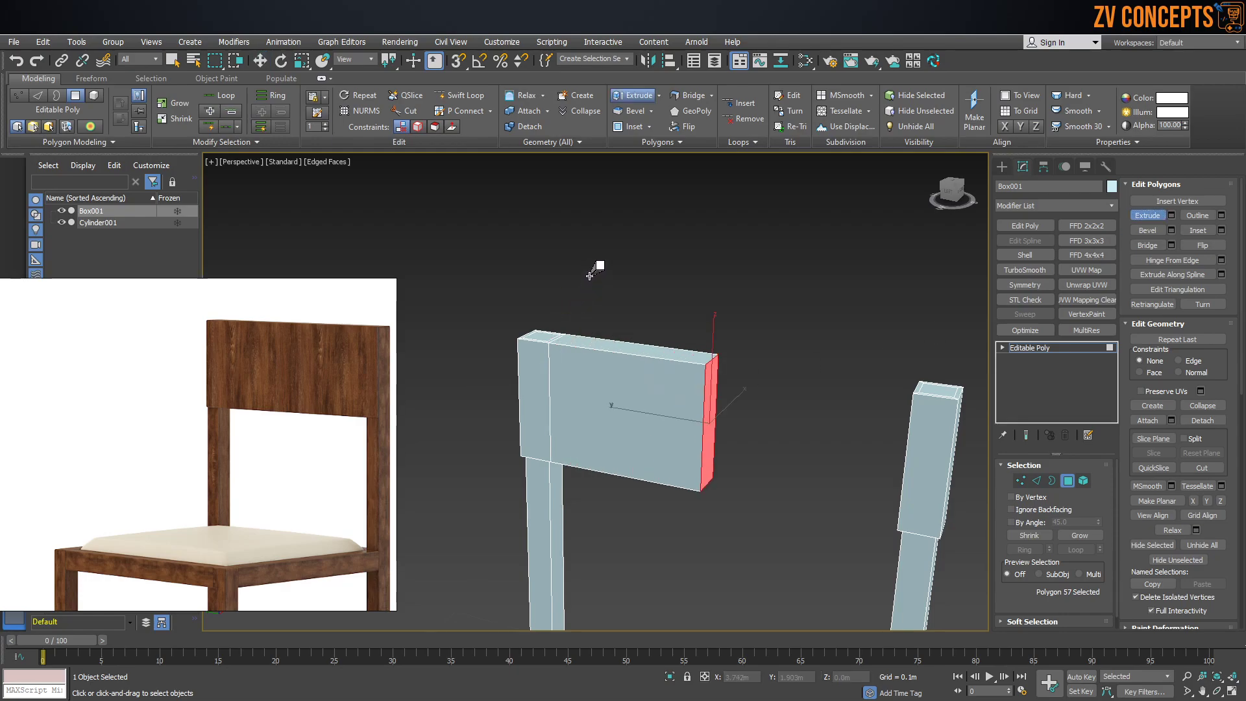
middle_click_drag(651, 409, 811, 383, "alt")
left_click_drag(836, 355, 827, 277)
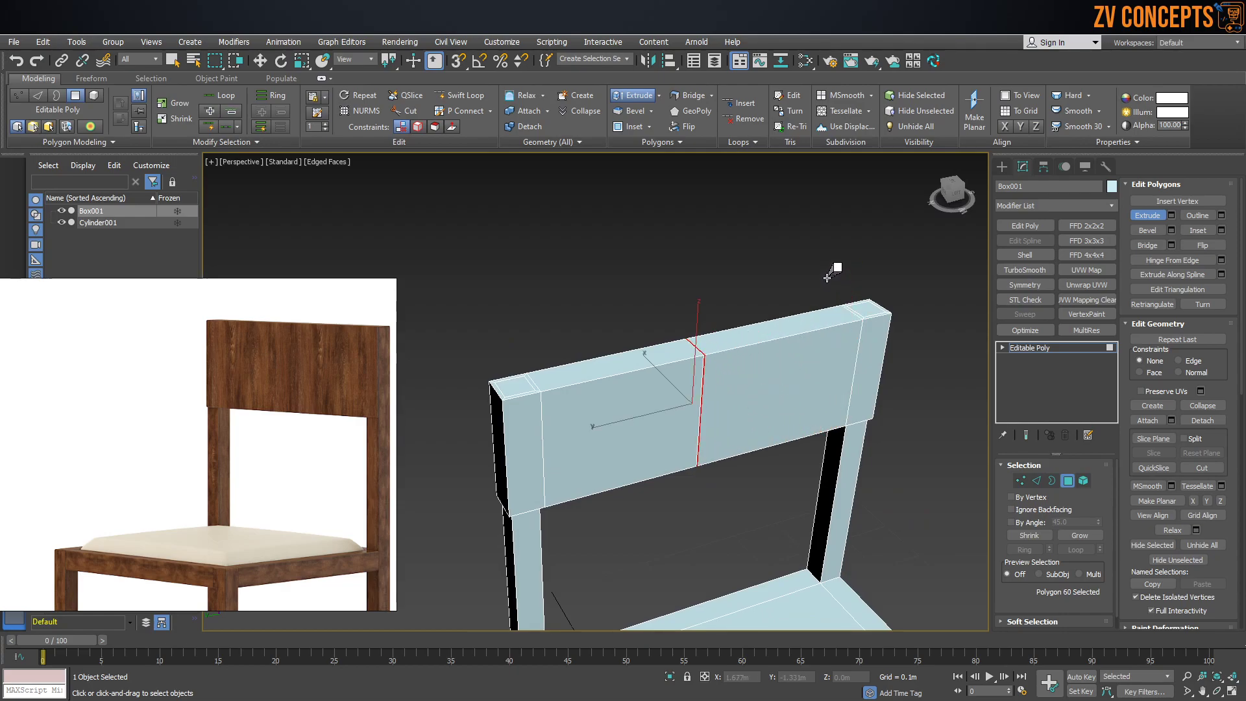
Undo the backrest extrusions from both posts and leave the Extrude tool
key("ctrl+z")
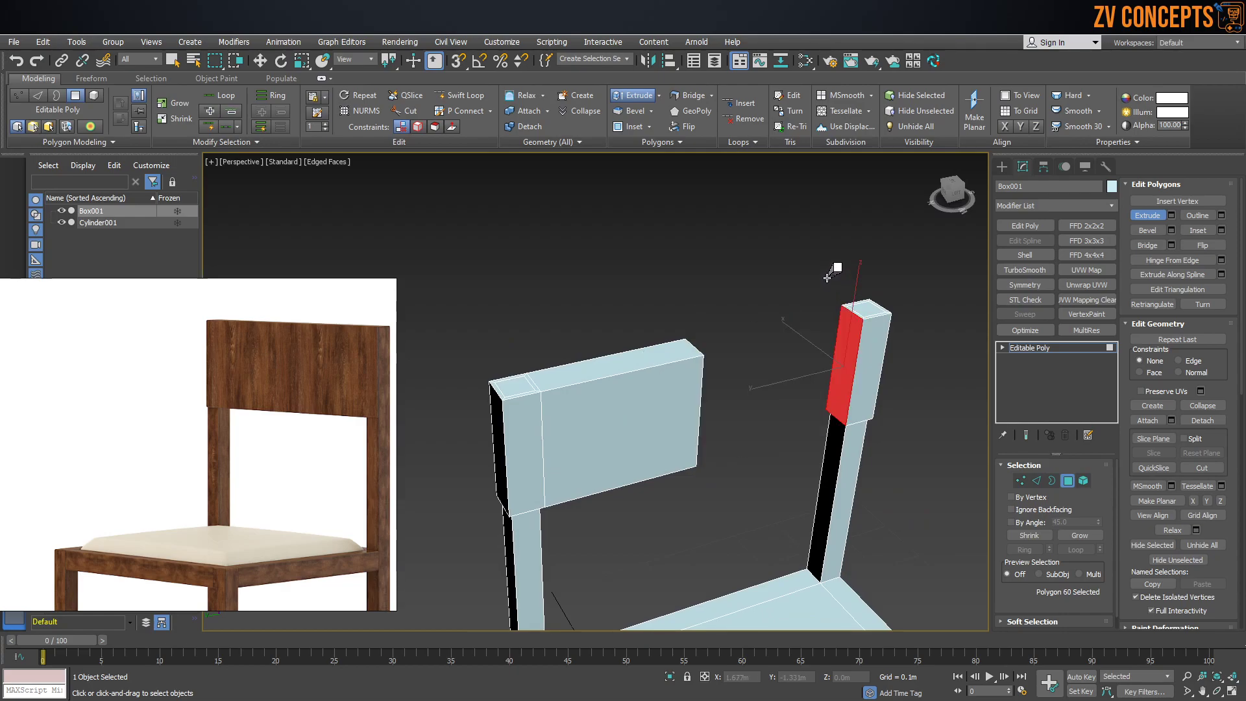
key("ctrl+z")
middle_click_drag(729, 270, 730, 307, "alt")
left_click(1157, 216)
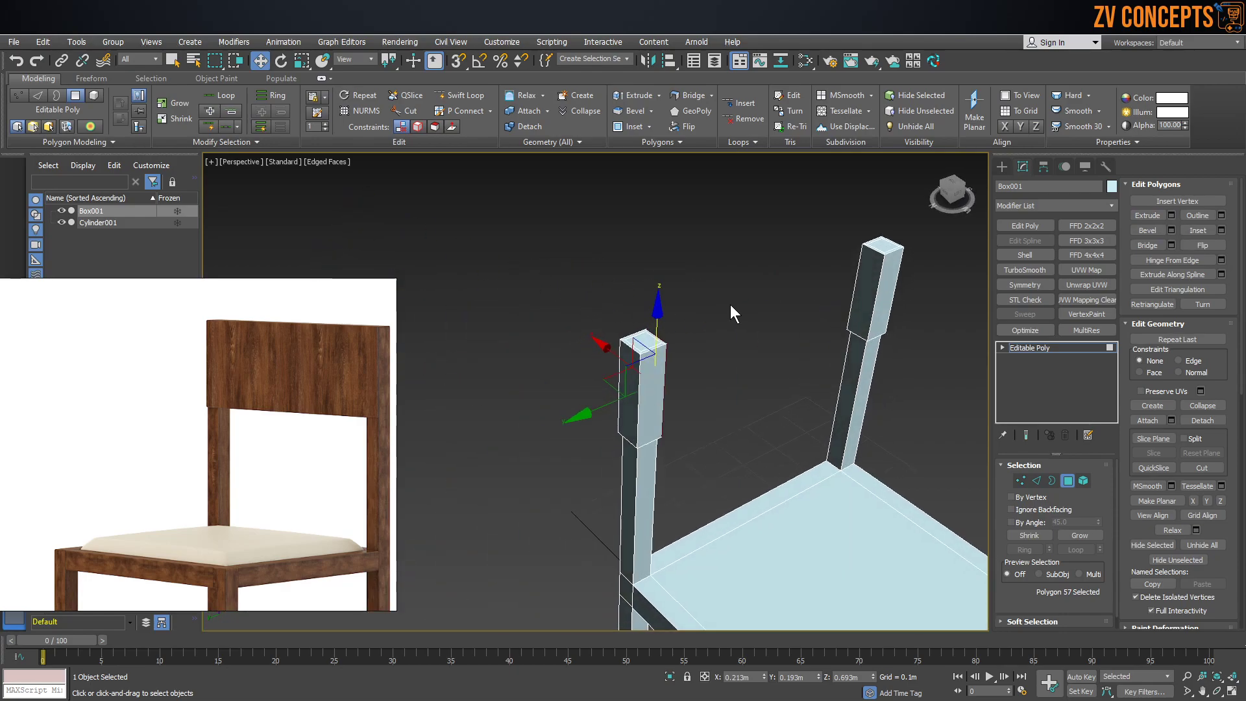
Bridge the facing inner polygons of the two thickened post tops to form the backrest panel, then clear the selection
left_click(868, 282, "ctrl")
scroll(853, 321, "up", 3)
middle_click_drag(853, 321, 733, 305)
scroll(794, 349, "down", 6)
scroll(802, 339, "up", 4)
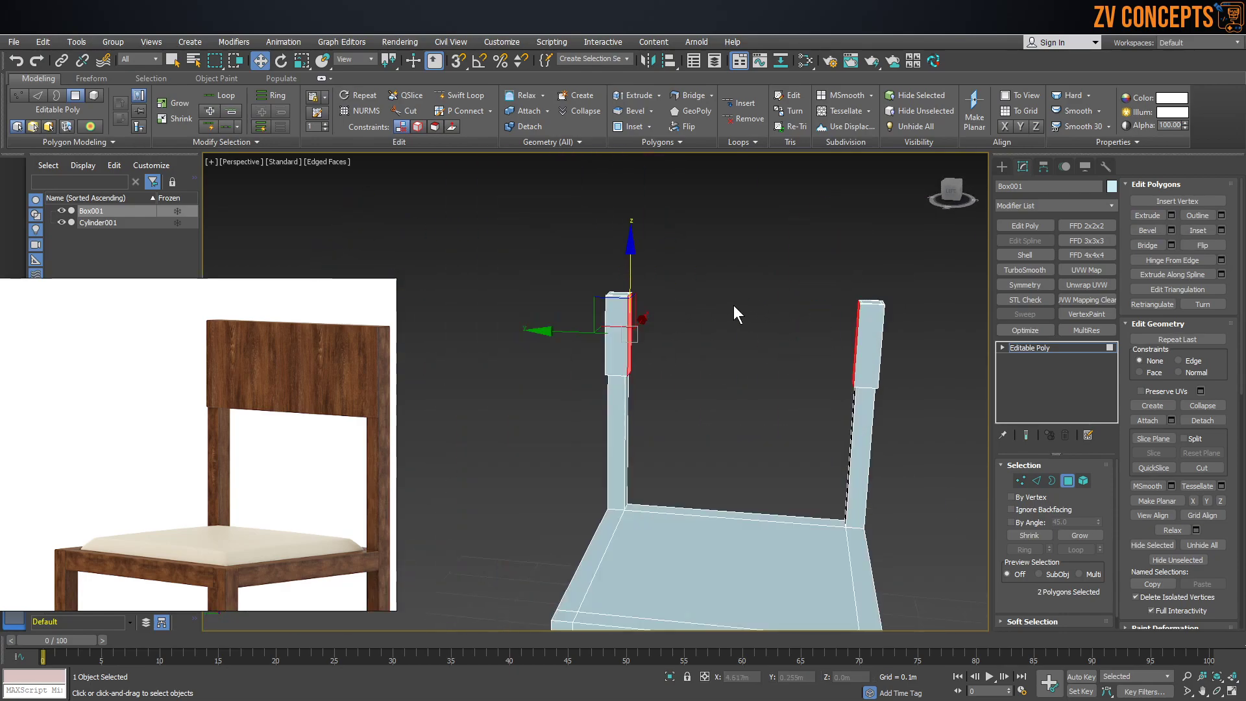
left_click(1155, 246)
left_click(703, 266)
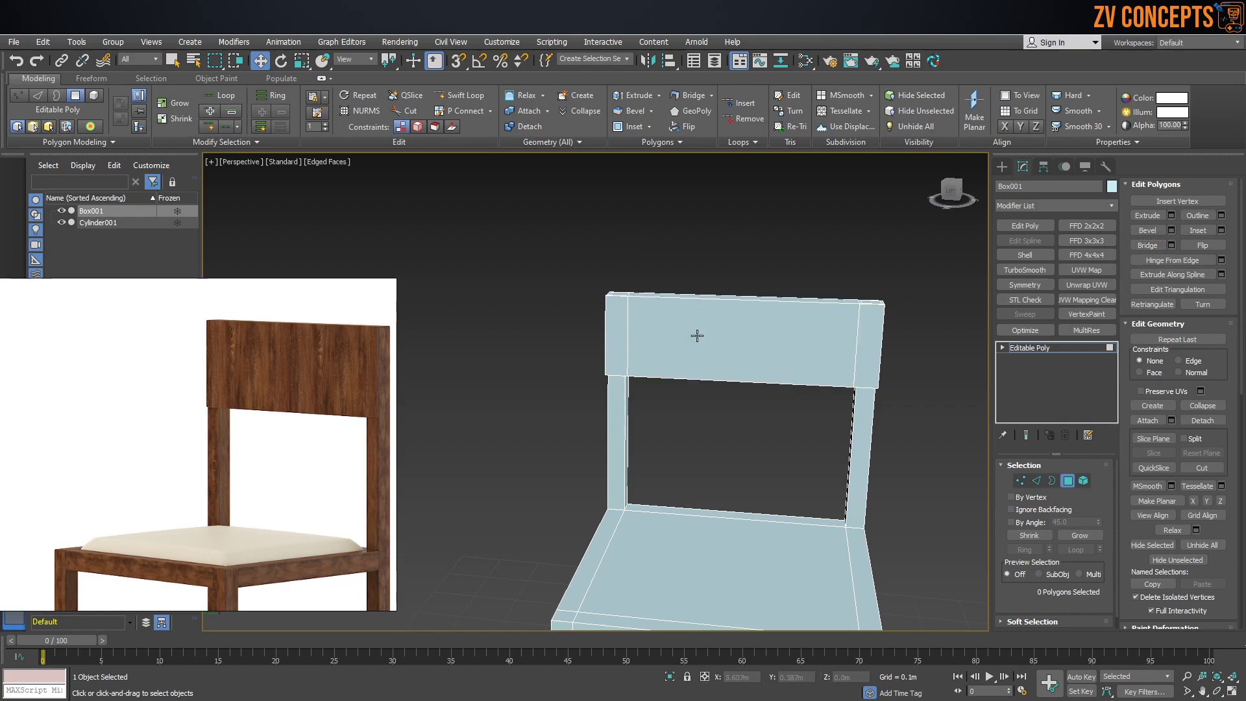
Inspect the backrest and the whole chair from several angles, and examine the lower leg stretchers in the reference image
middle_click_drag(690, 318, 707, 356, "alt")
scroll(637, 306, "up", 6)
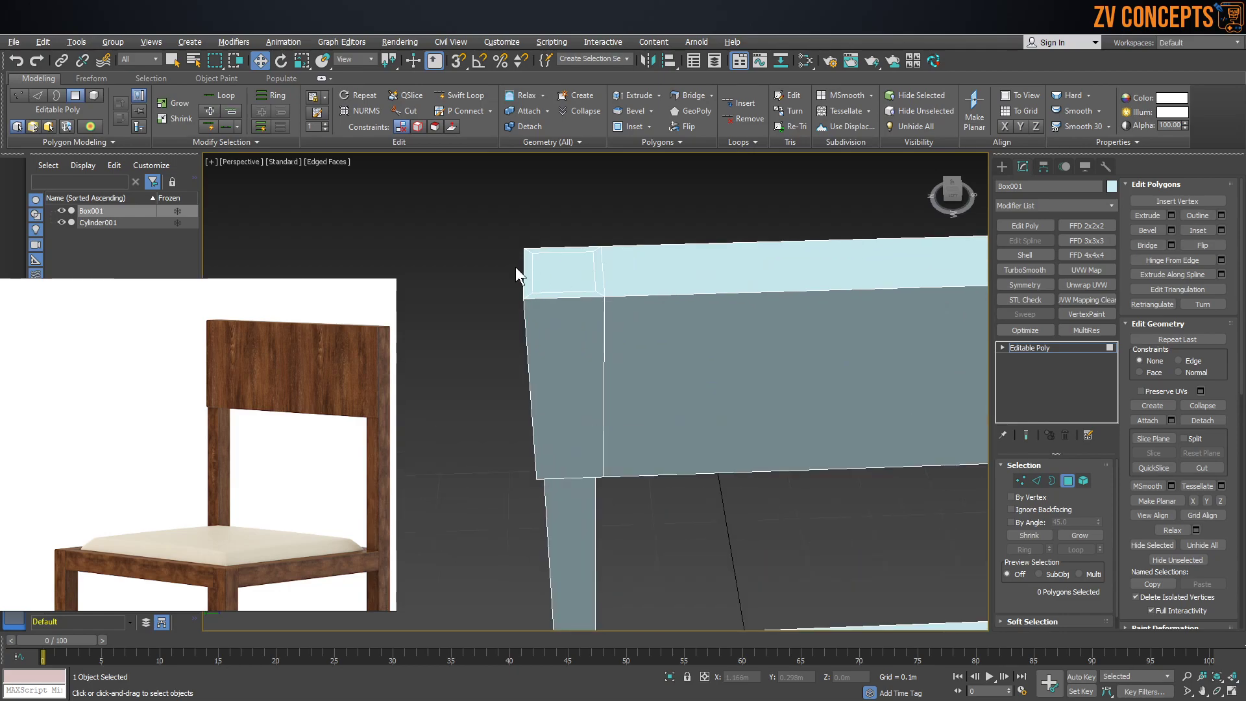
middle_click_drag(524, 286, 646, 380, "alt")
scroll(651, 460, "down", 6)
middle_click_drag(651, 460, 608, 410, "alt")
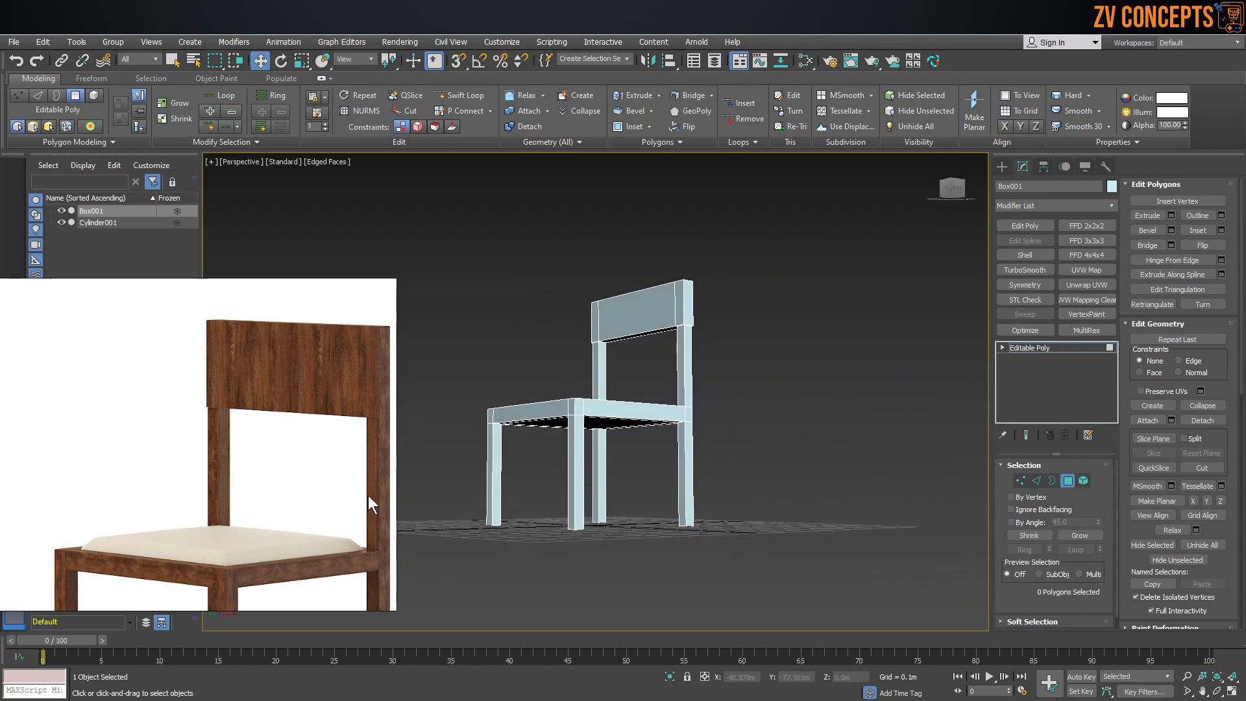
scroll(267, 411, "down", 3)
scroll(255, 546, "down", 2)
scroll(258, 551, "up", 5)
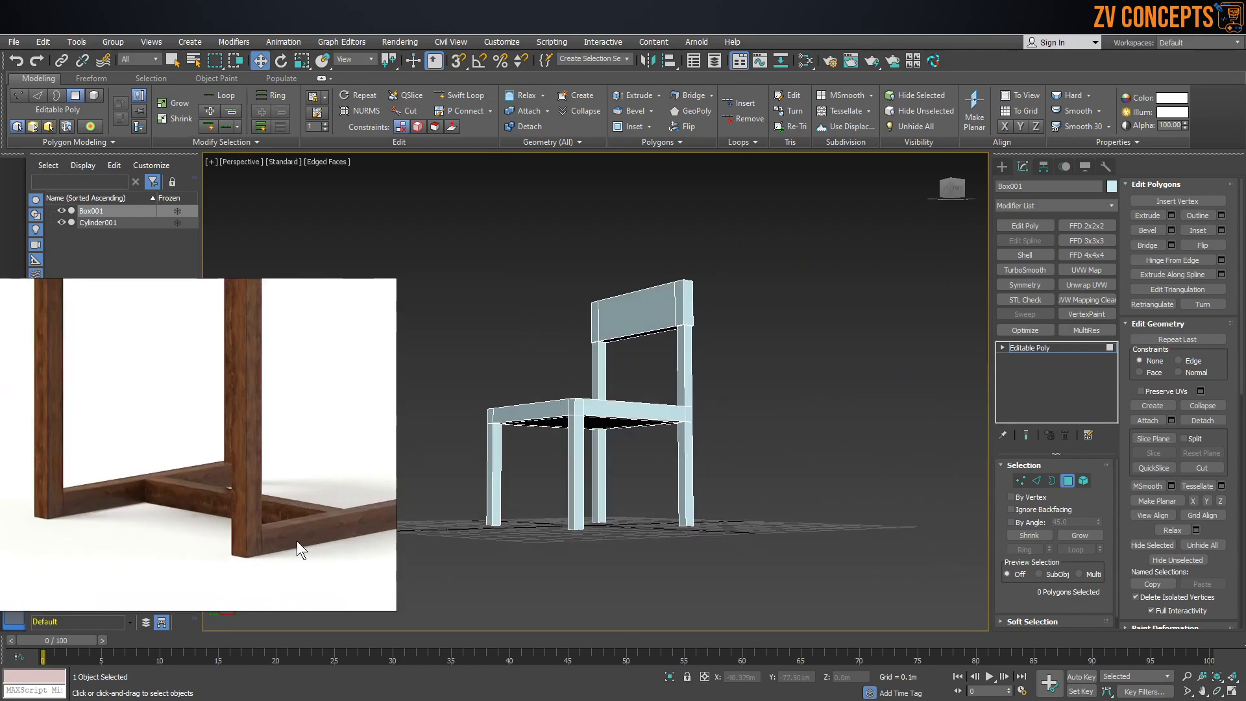
Connect the vertical edges of all four legs with two segments, pinched apart so the lower loop sits near the feet
middle_click_drag(618, 508, 926, 424, "alt")
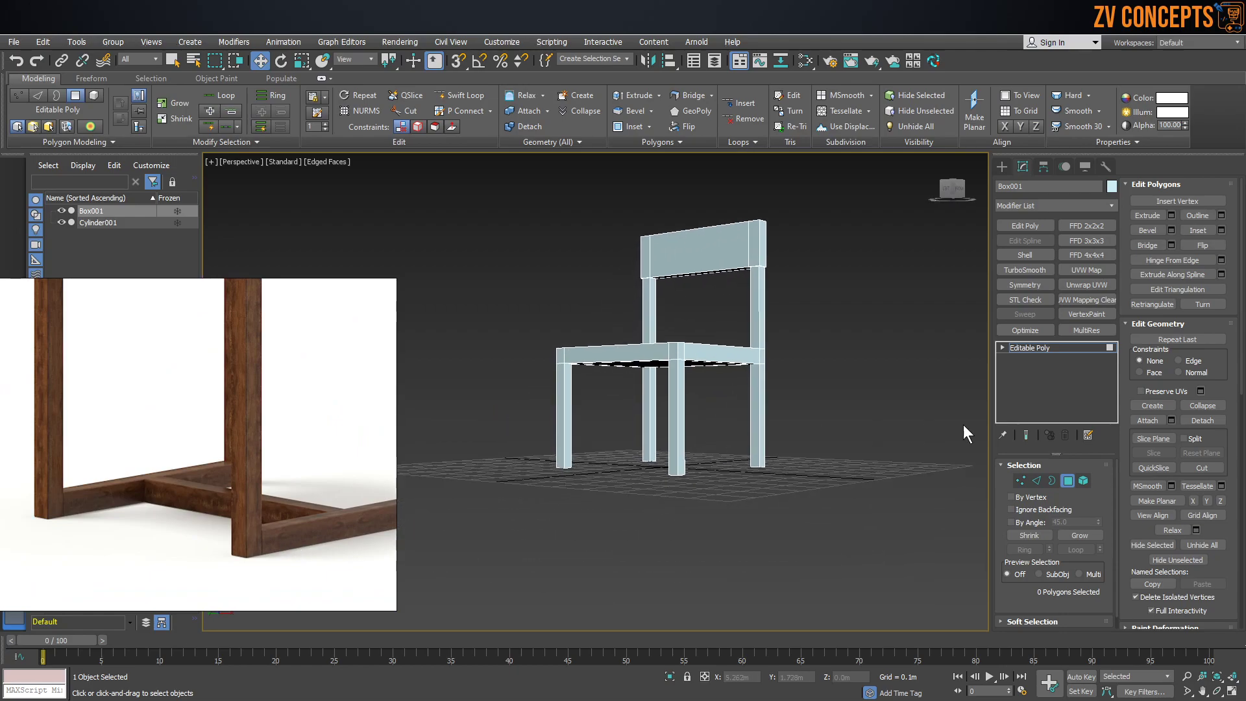
left_click(1040, 478)
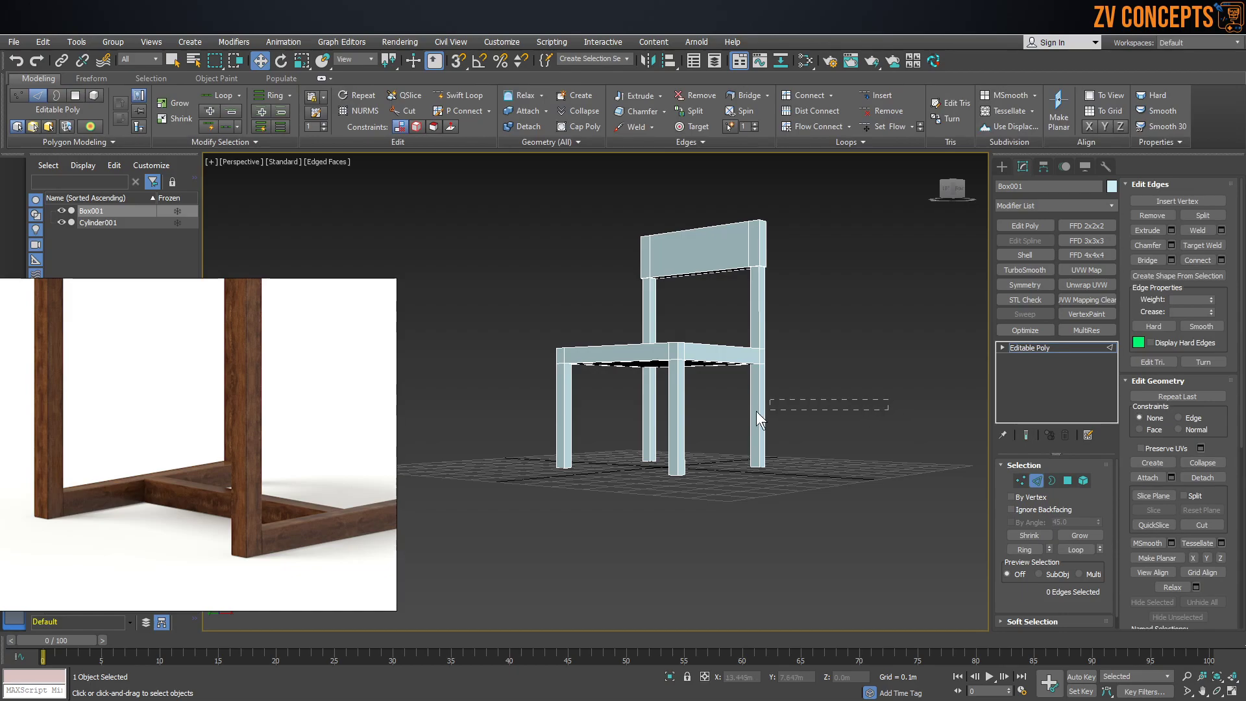
left_click_drag(524, 412, 521, 416)
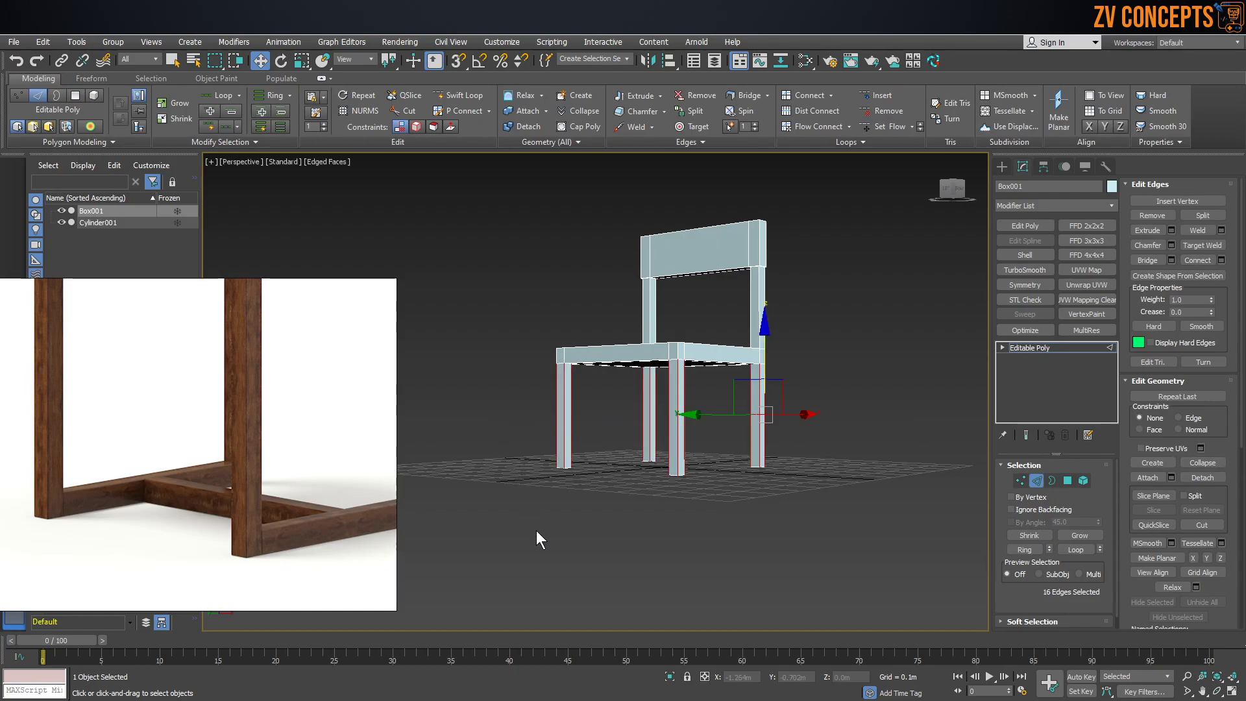
key("F3")
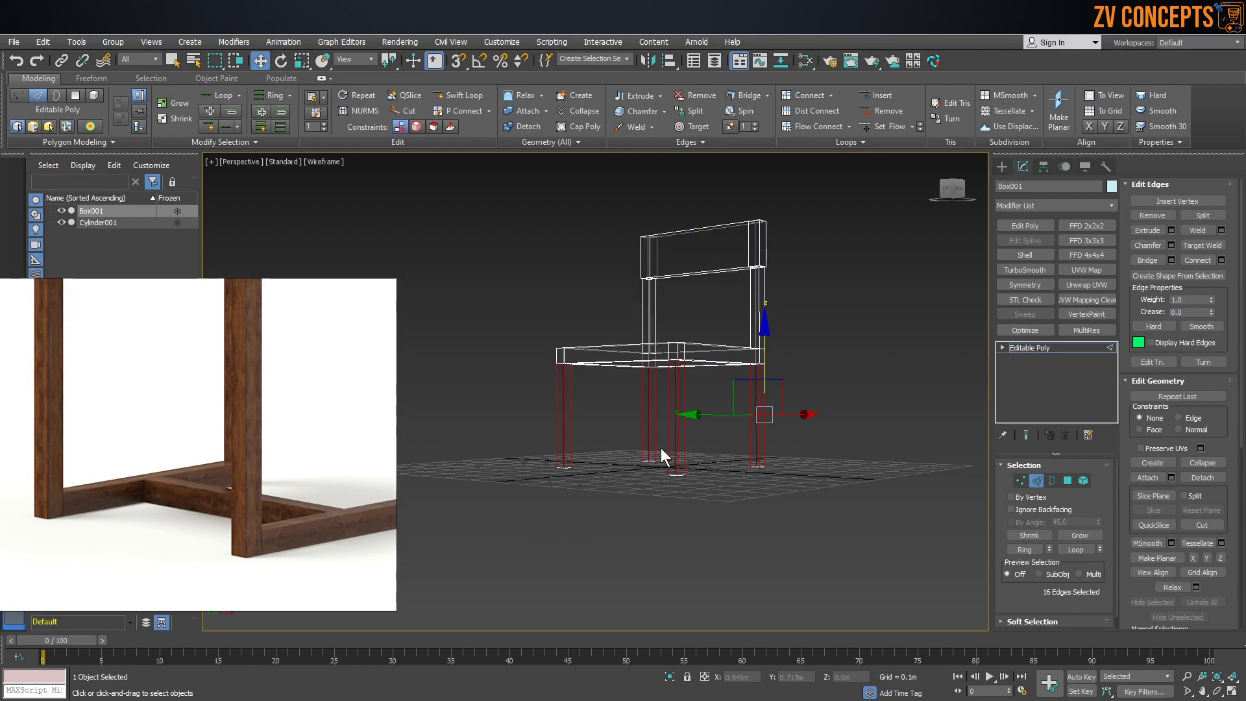
scroll(661, 448, "up", 4)
middle_click_drag(699, 382, 711, 392, "alt")
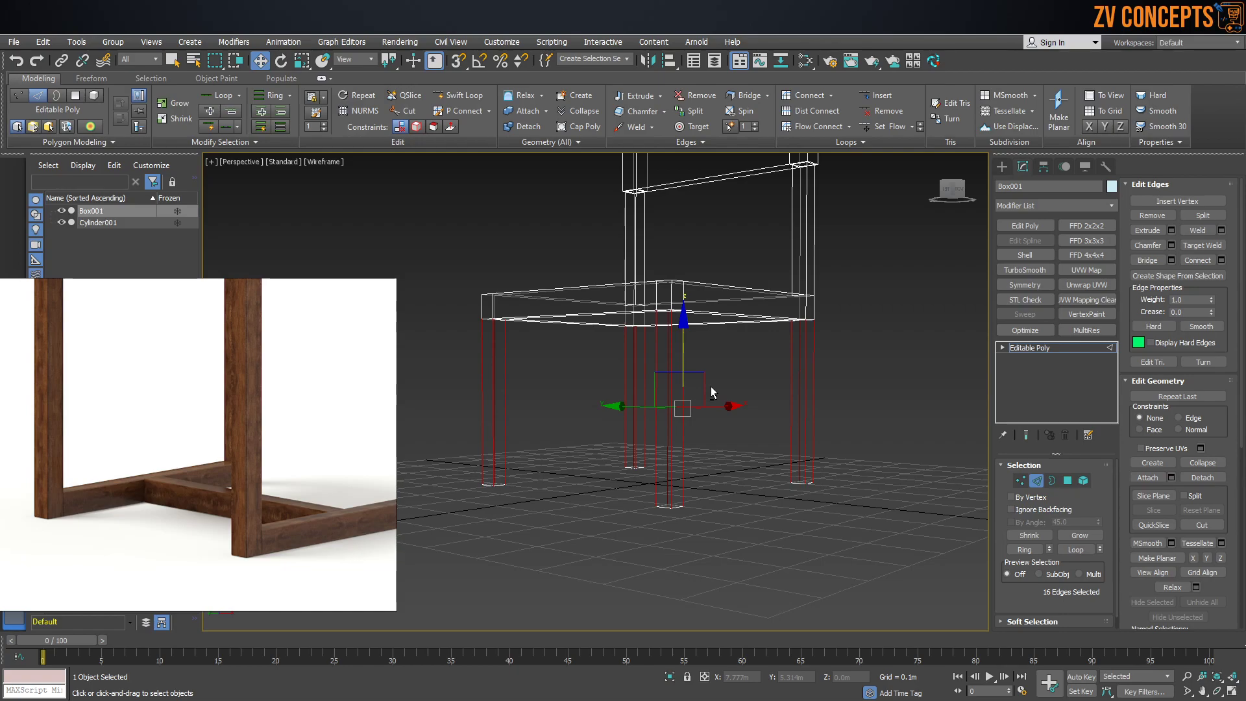
left_click(1222, 260)
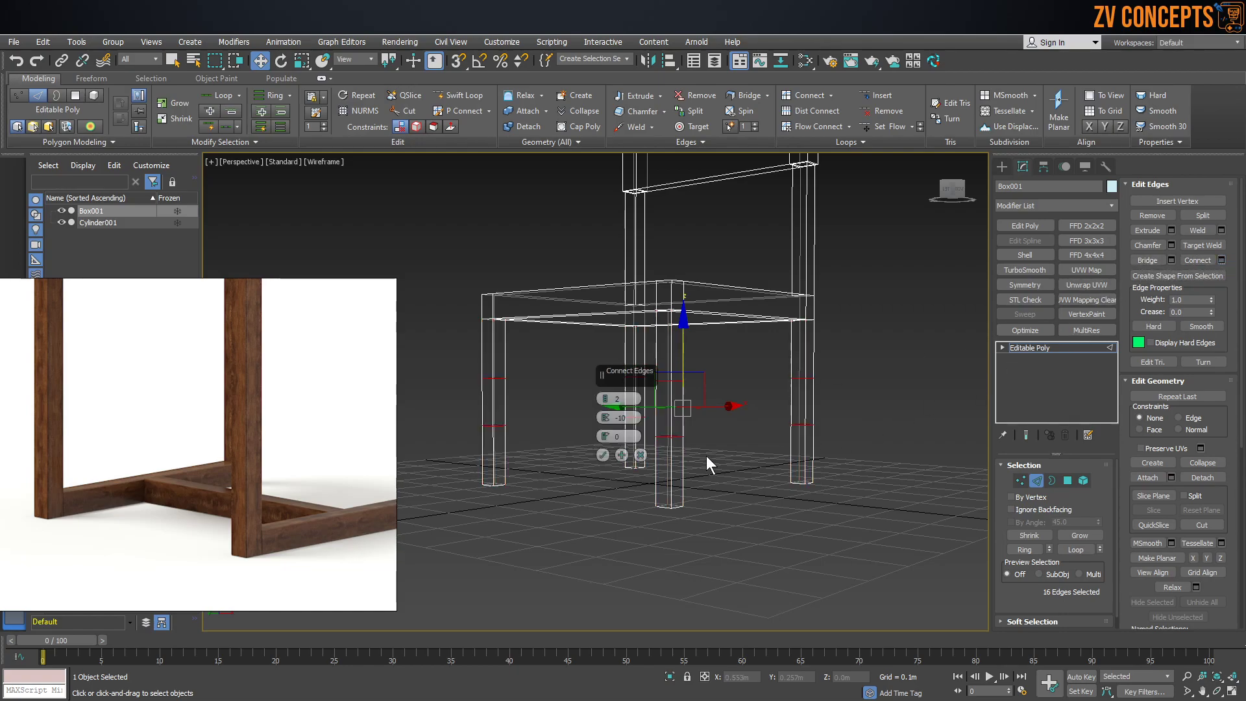
left_click_drag(606, 418, 630, 195)
left_click(600, 455)
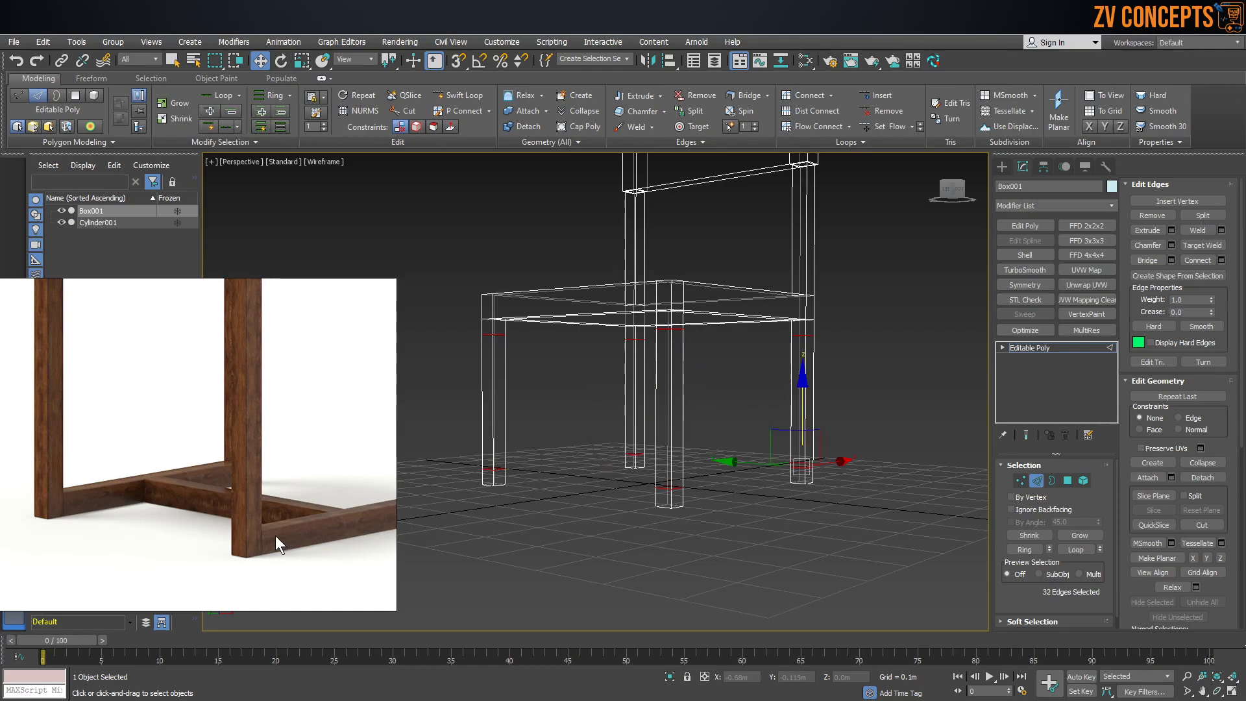
middle_click_drag(757, 485, 743, 481, "alt")
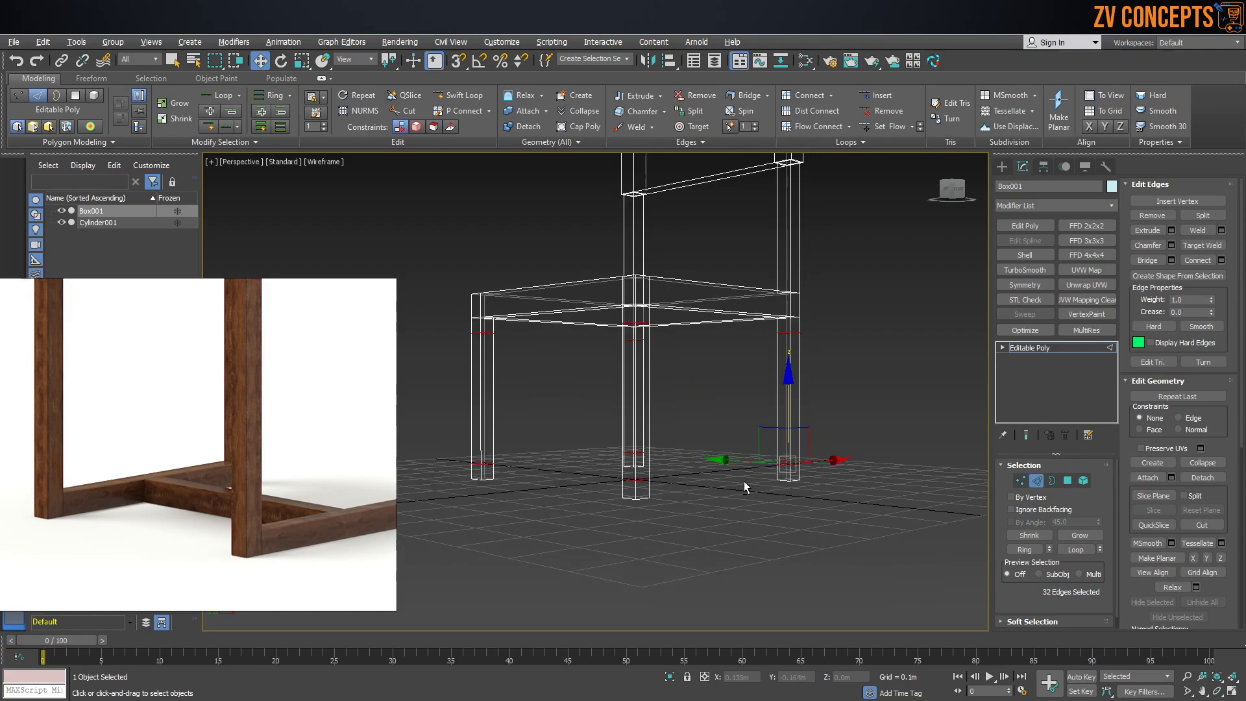
key("F3")
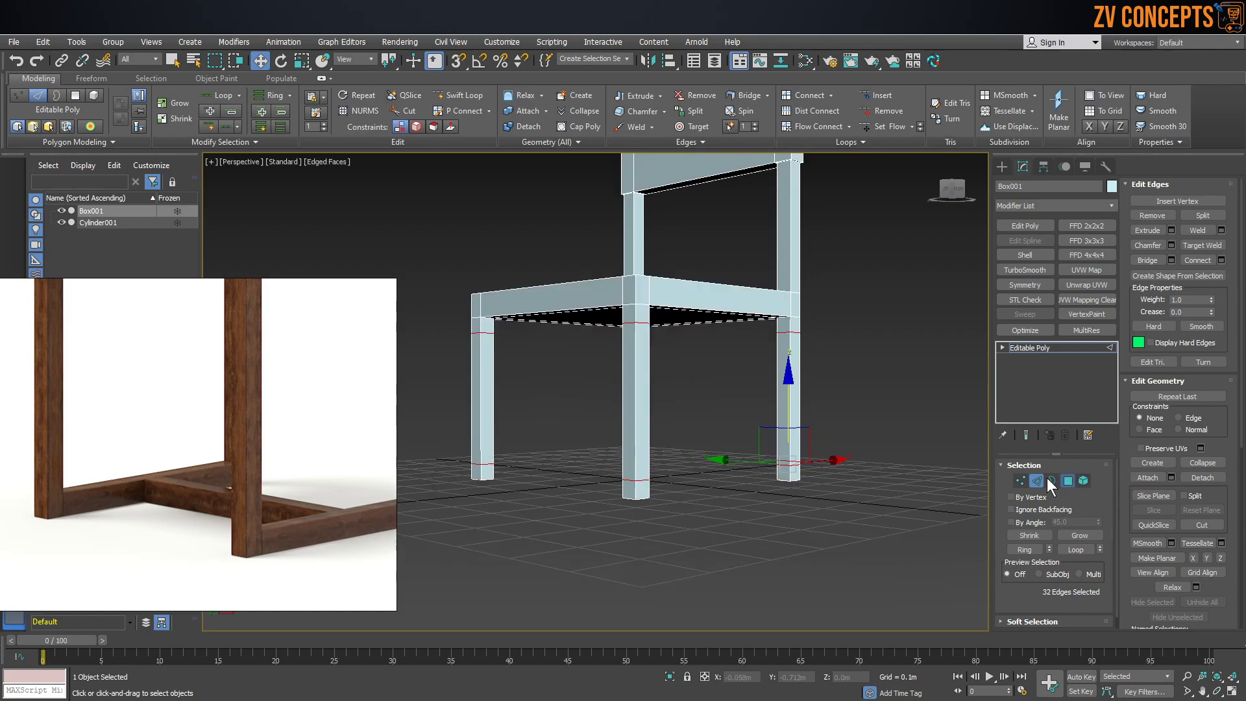
Bridge the facing lower polygons of the front and back legs on both sides of the chair to form two side stretchers
left_click(1068, 481)
left_click(784, 471)
middle_click_drag(695, 454, 542, 442, "alt")
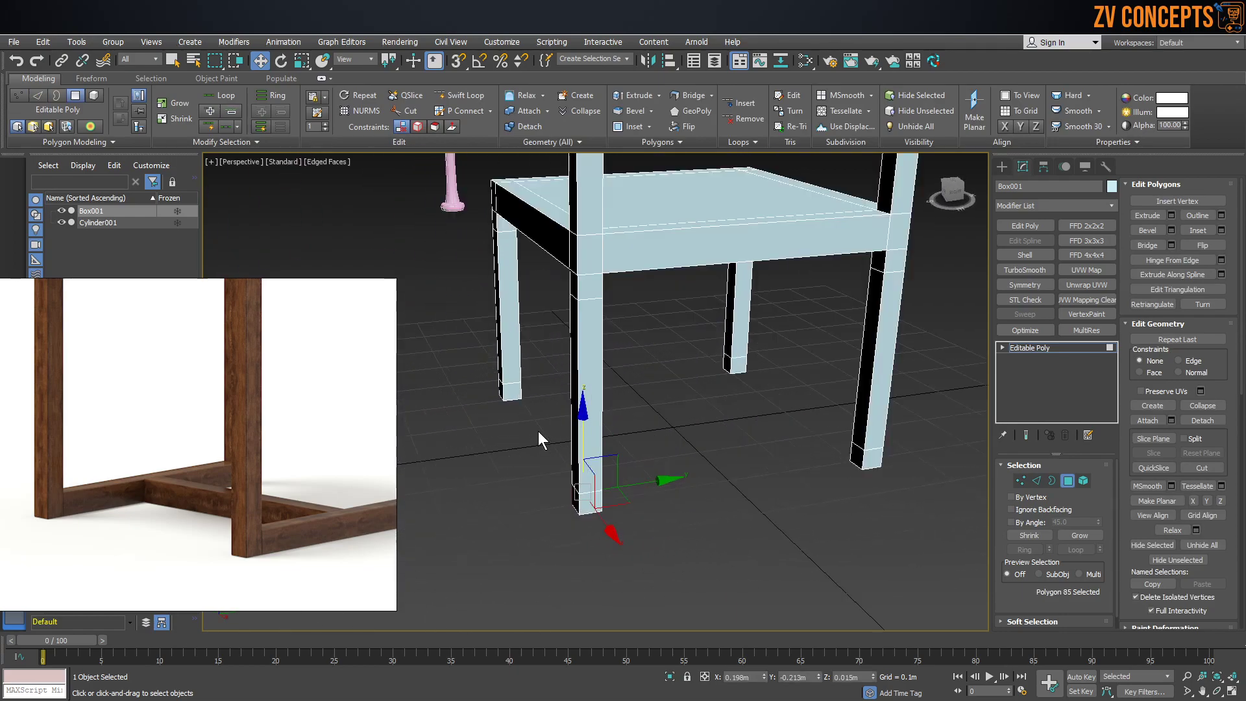
left_click(513, 391, "ctrl")
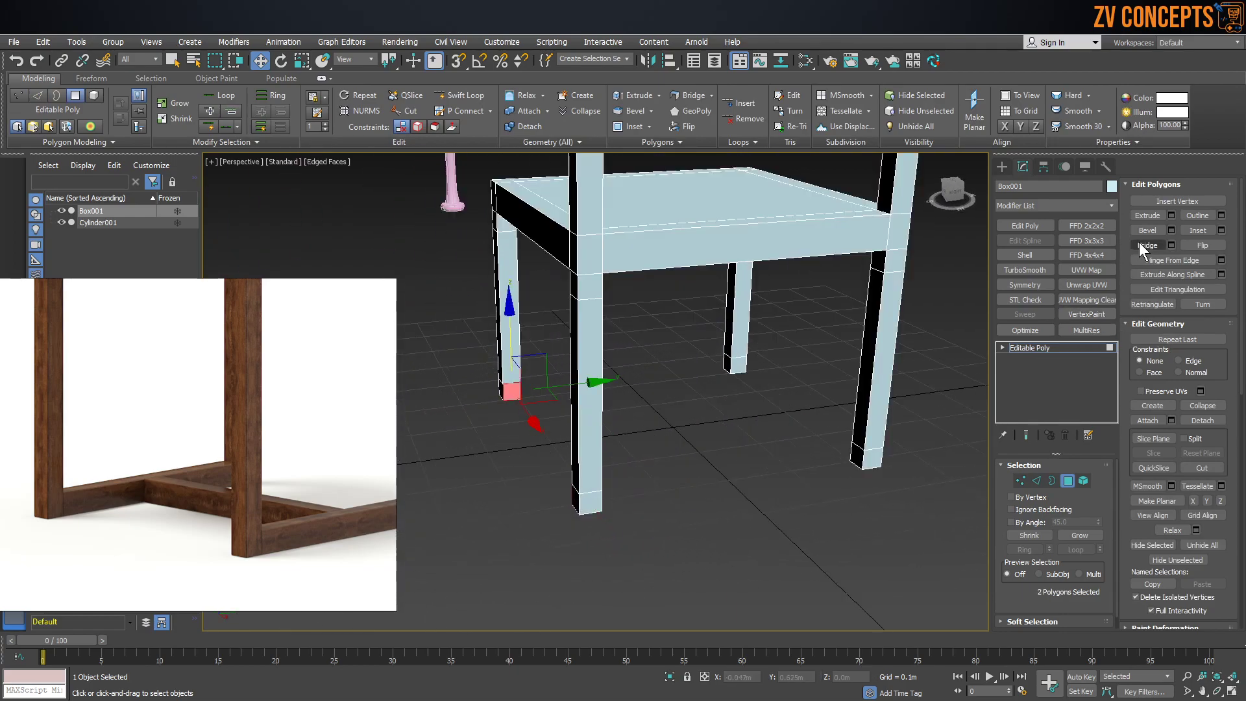
left_click(1141, 245)
left_click(733, 367)
middle_click_drag(733, 367, 895, 378, "alt")
left_click(922, 355, "ctrl")
left_click(1146, 244)
middle_click_drag(935, 344, 707, 368, "alt")
Connect the lengthwise edges of both side stretchers with two segments and a pinch of -64
left_click(1038, 481)
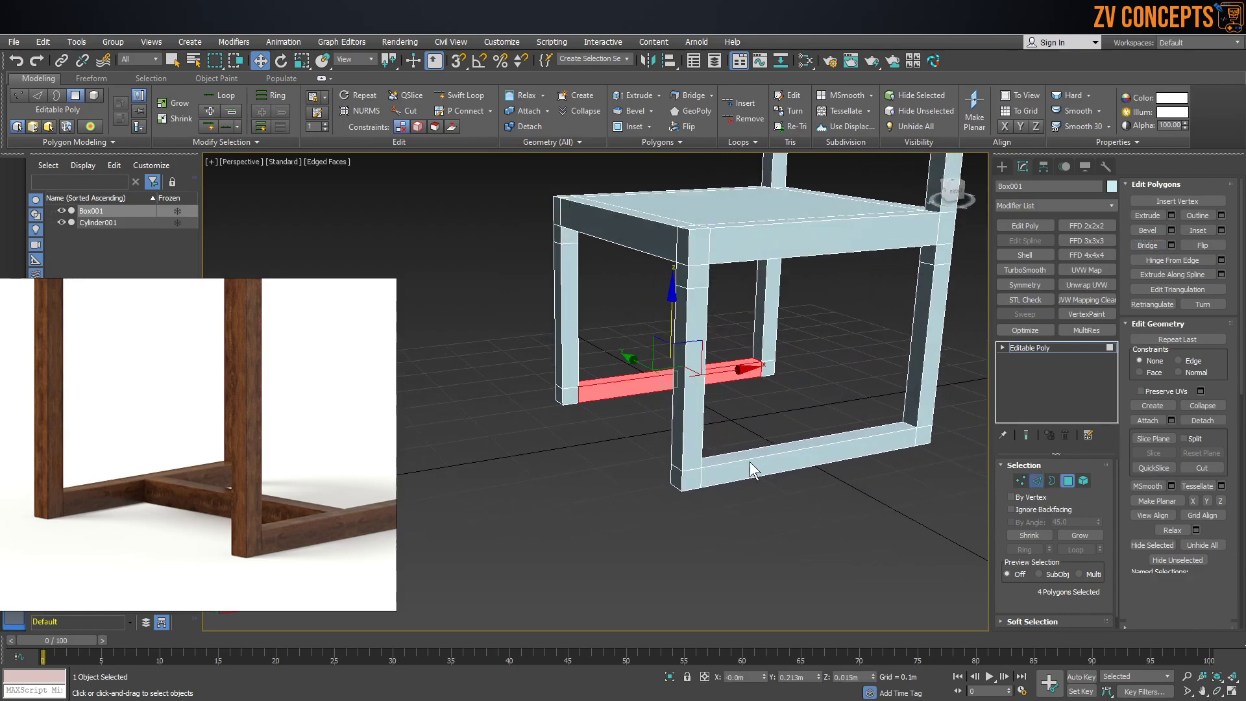
middle_click_drag(711, 445, 696, 420, "alt")
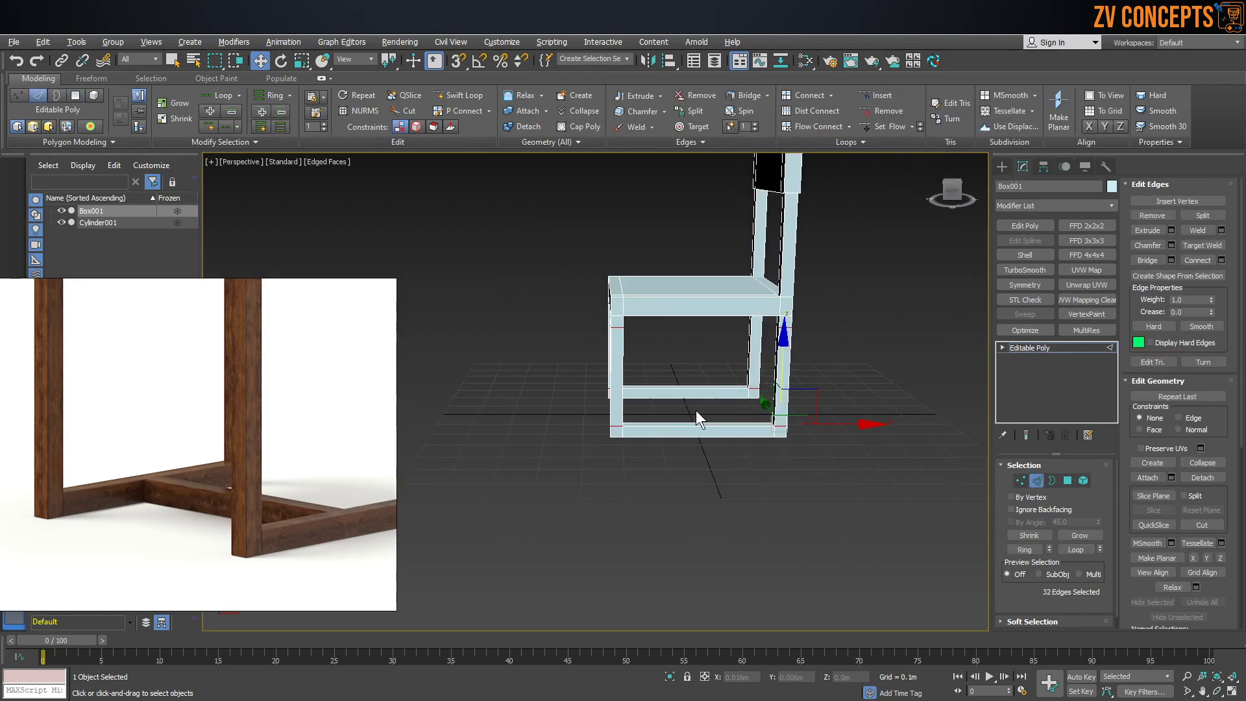
left_click_drag(698, 375, 696, 539)
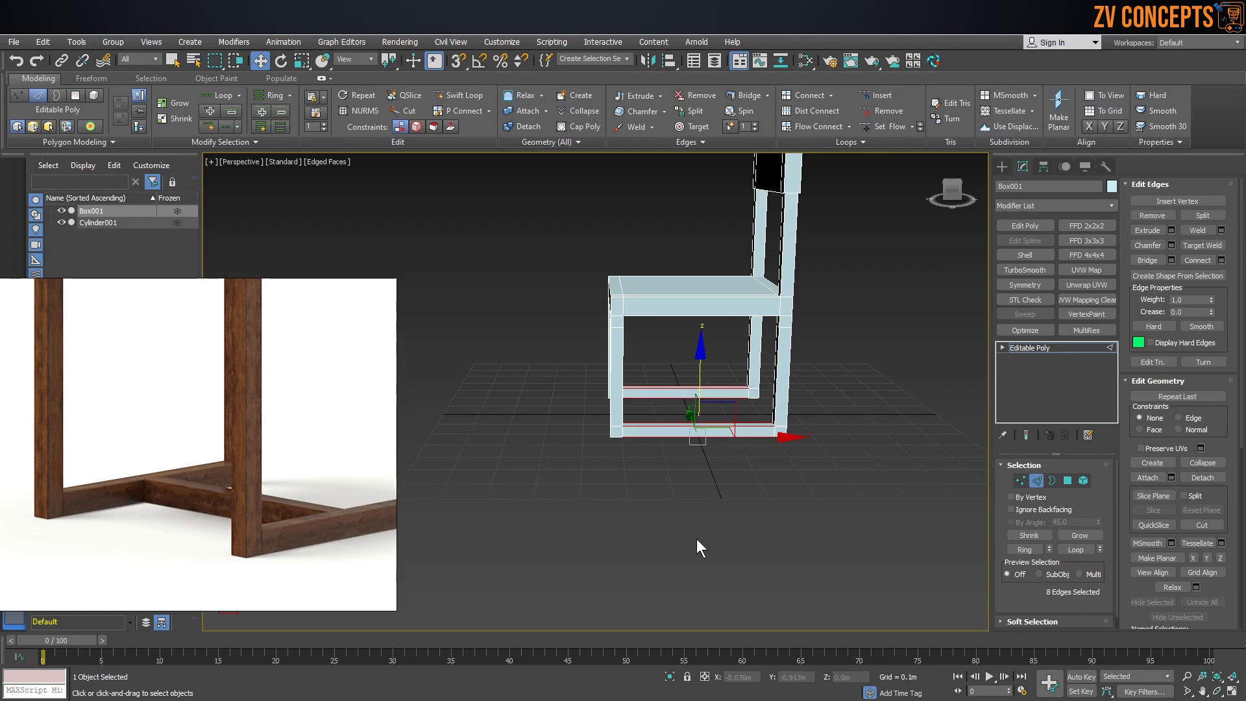
left_click(1222, 260)
left_click_drag(606, 417, 638, 651)
mouse_move(642, 65)
left_mouse_down()
mouse_move(644, 85)
mouse_move(654, 61)
left_mouse_up()
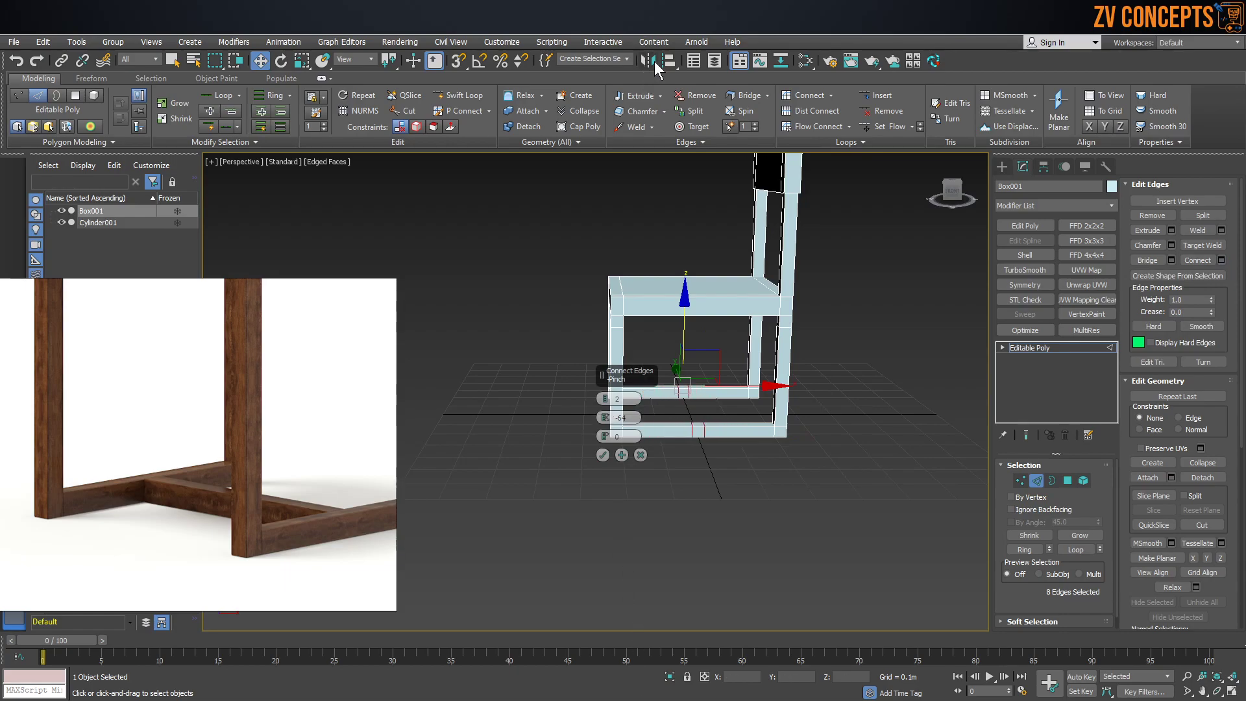
left_click(602, 455)
Bridge the facing middle polygons of the two side stretchers to form the cross stretcher between them
scroll(699, 376, "up", 5)
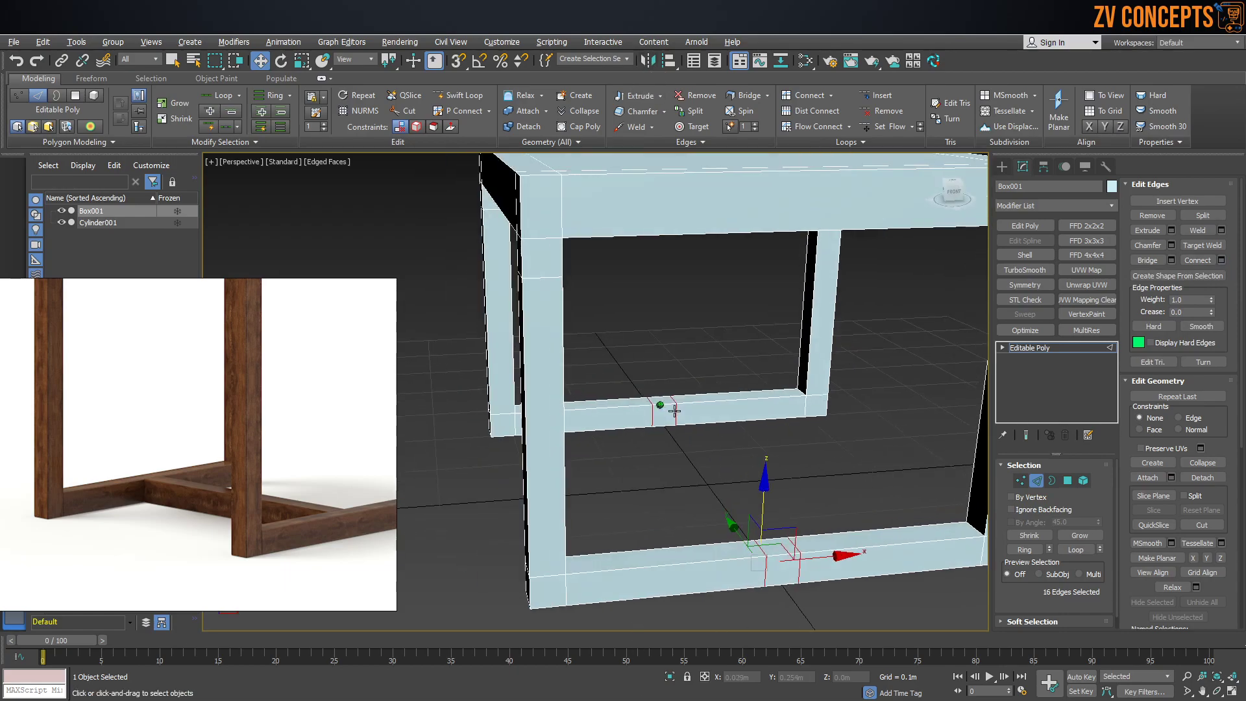
left_click(1068, 480)
left_click(668, 417)
middle_click_drag(668, 417, 808, 378, "alt")
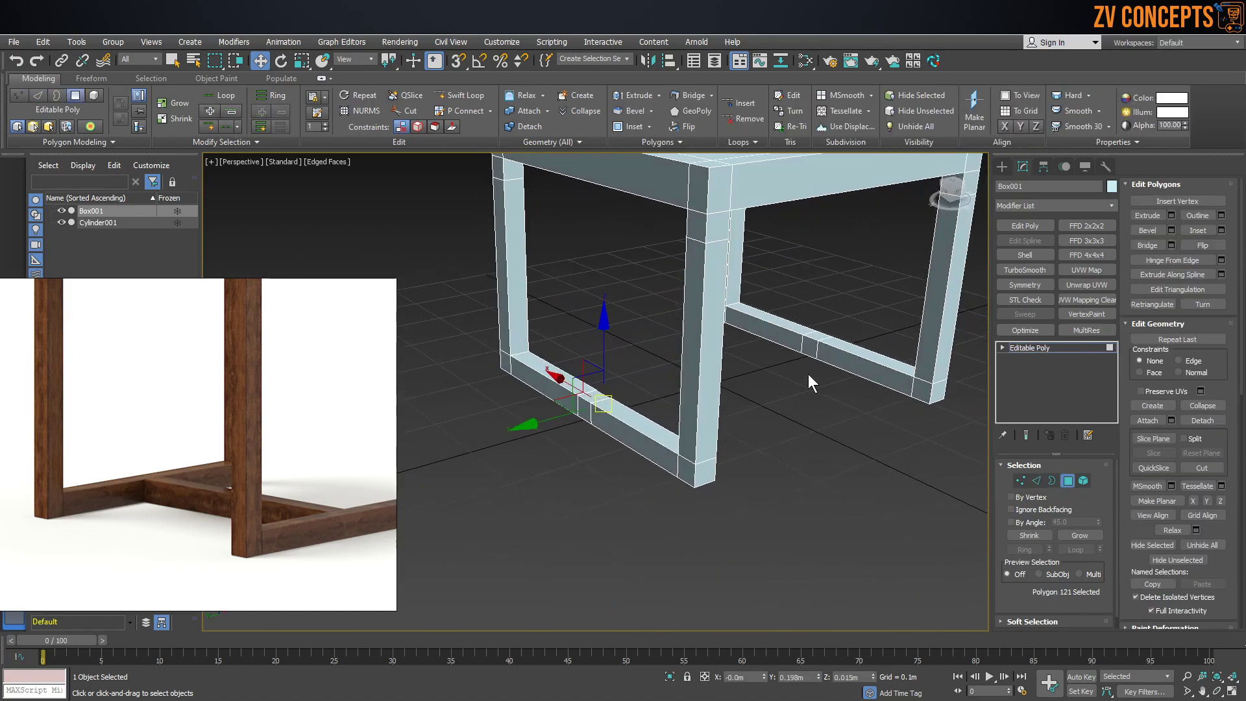
left_click(816, 345, "ctrl")
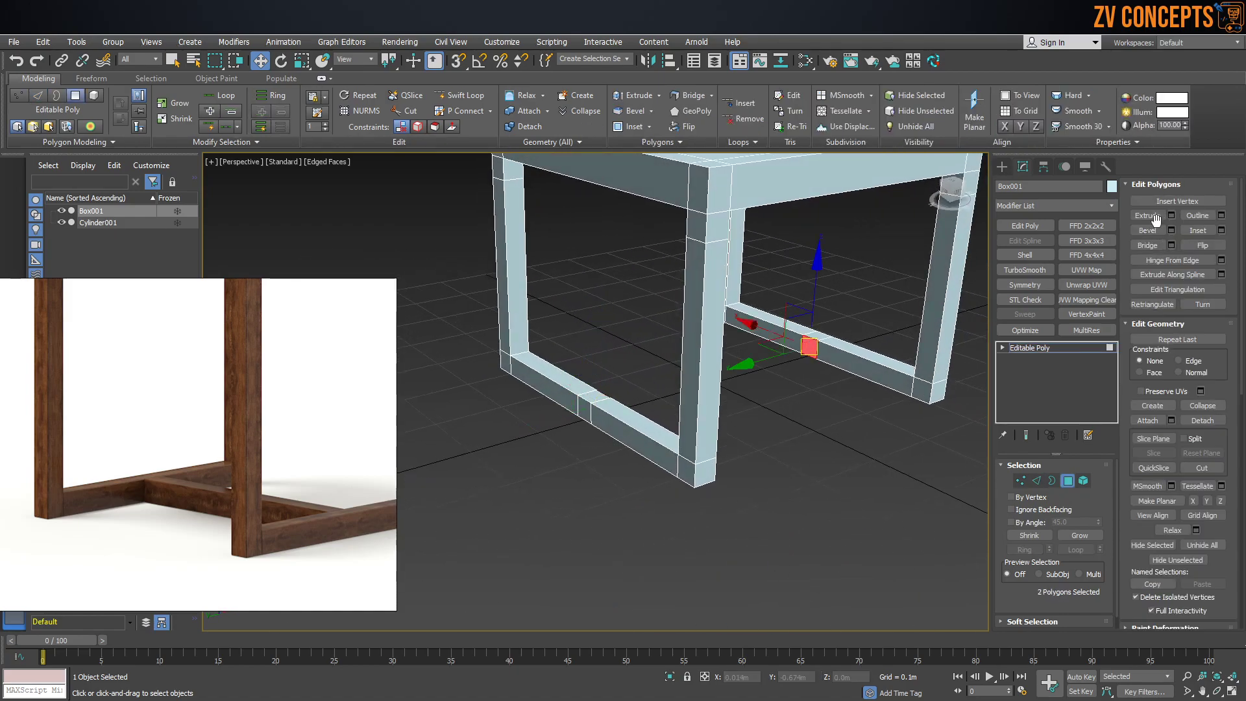
left_click(1147, 245)
middle_click_drag(747, 305, 805, 283, "alt")
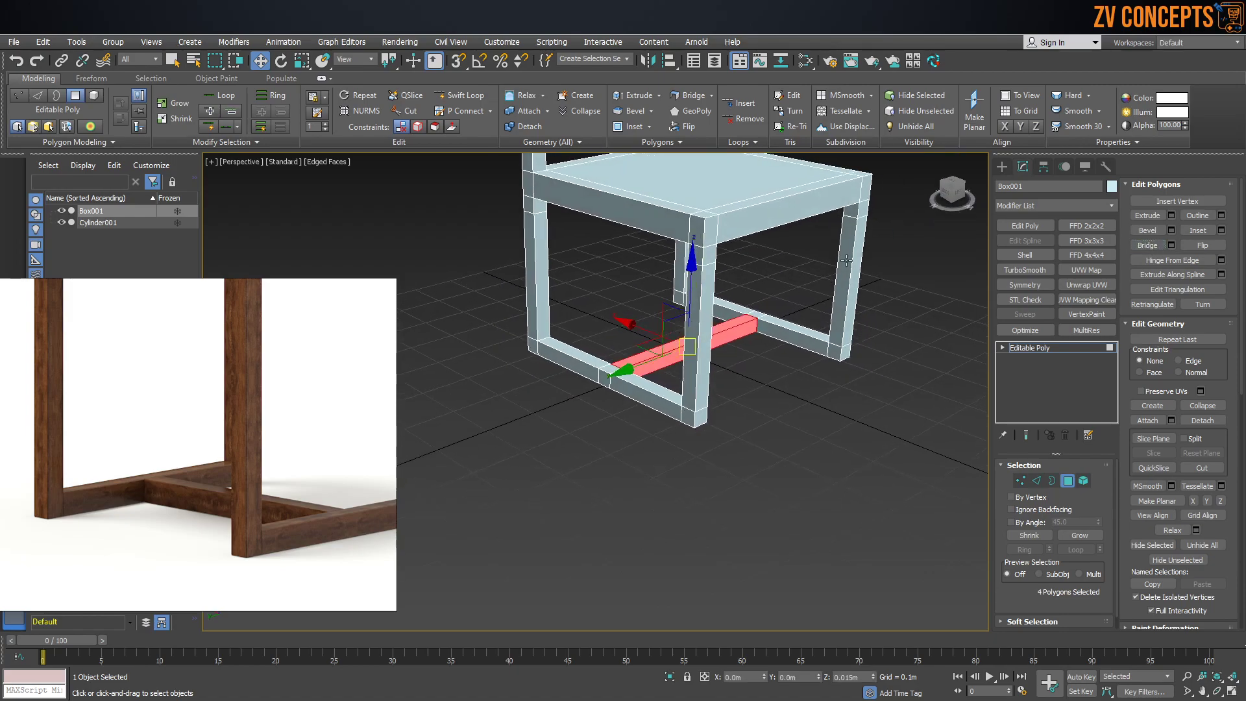
Inspect the finished stretchers on the whole chair and examine the seat cushion in the reference image
left_click(1003, 167)
scroll(737, 309, "down", 5)
middle_click_drag(738, 309, 635, 331, "alt")
scroll(643, 331, "up", 4)
scroll(170, 497, "down", 4)
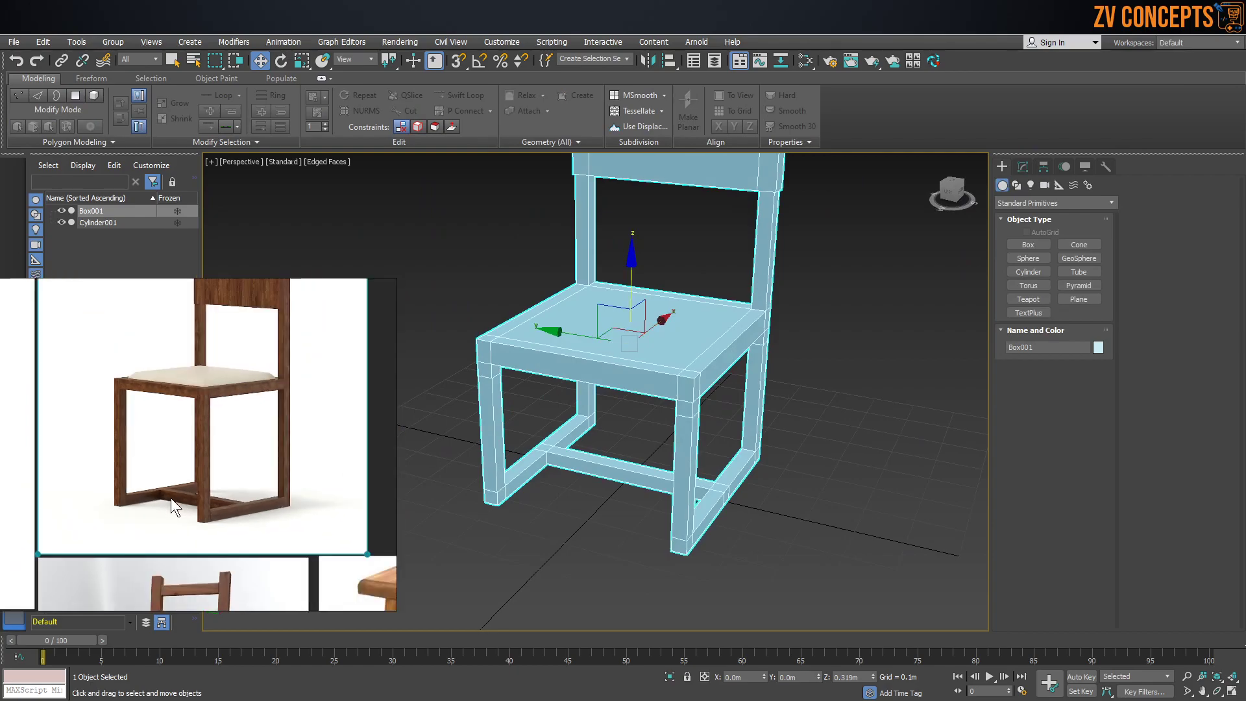
scroll(190, 337, "up", 3)
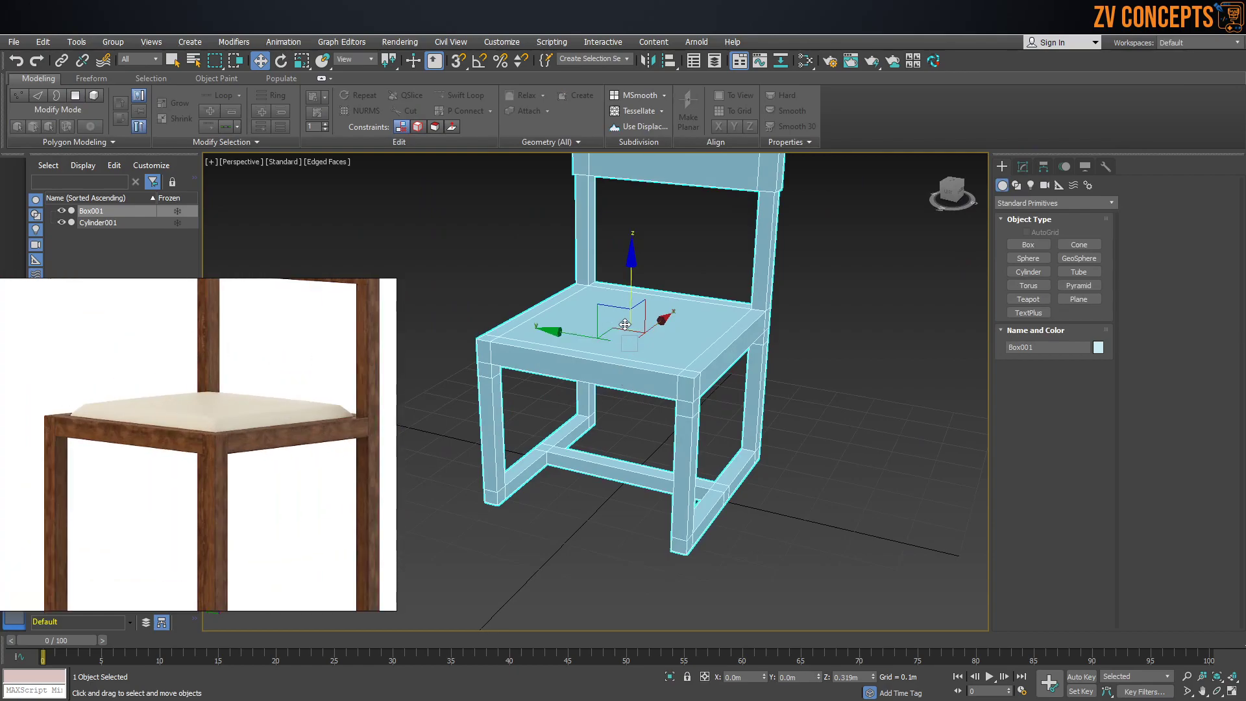
scroll(616, 312, "up", 2)
Bevel the seat's top polygon upward and inward to form the cushion, then lower its top face to Z 0.389 m
left_click(1024, 167)
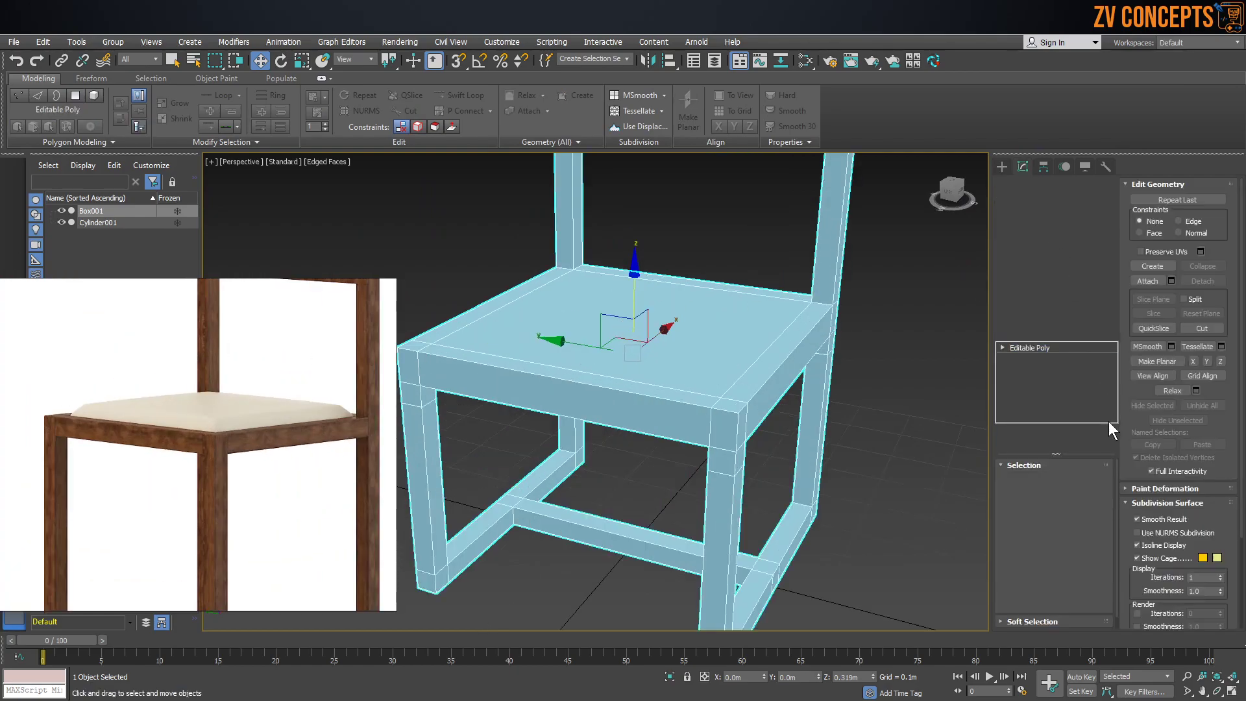
key("4")
left_click(634, 350)
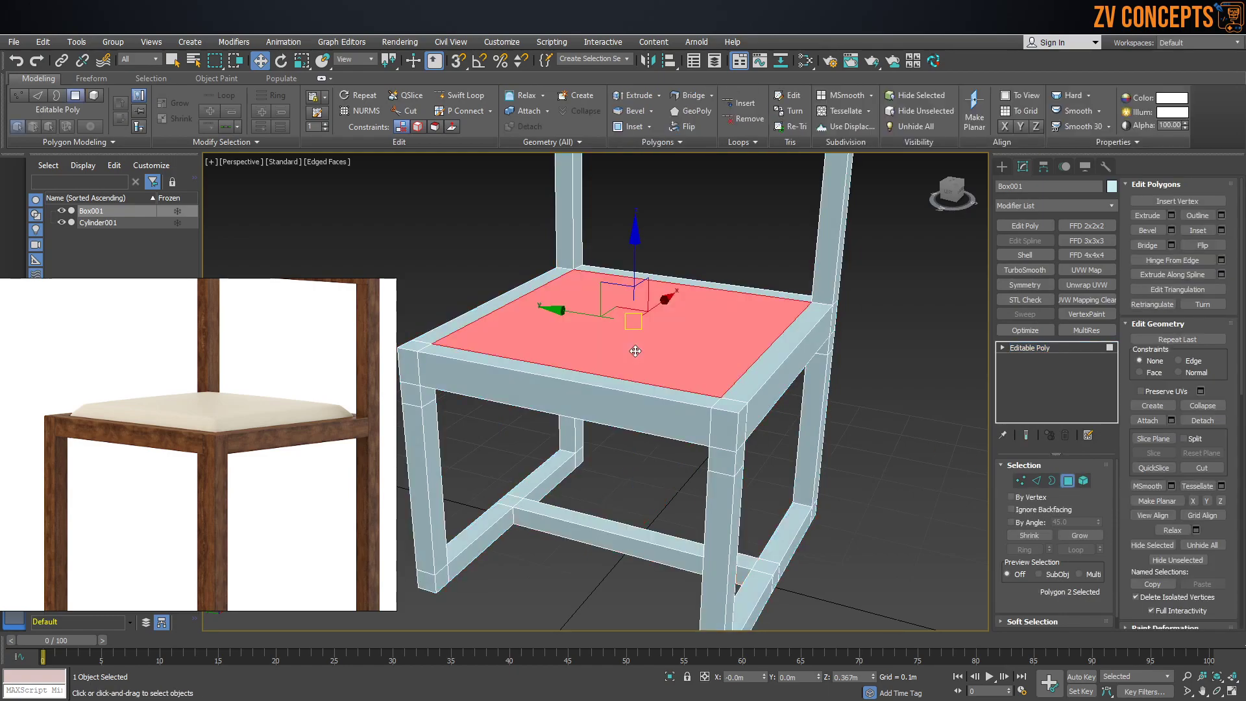
left_click(1148, 230)
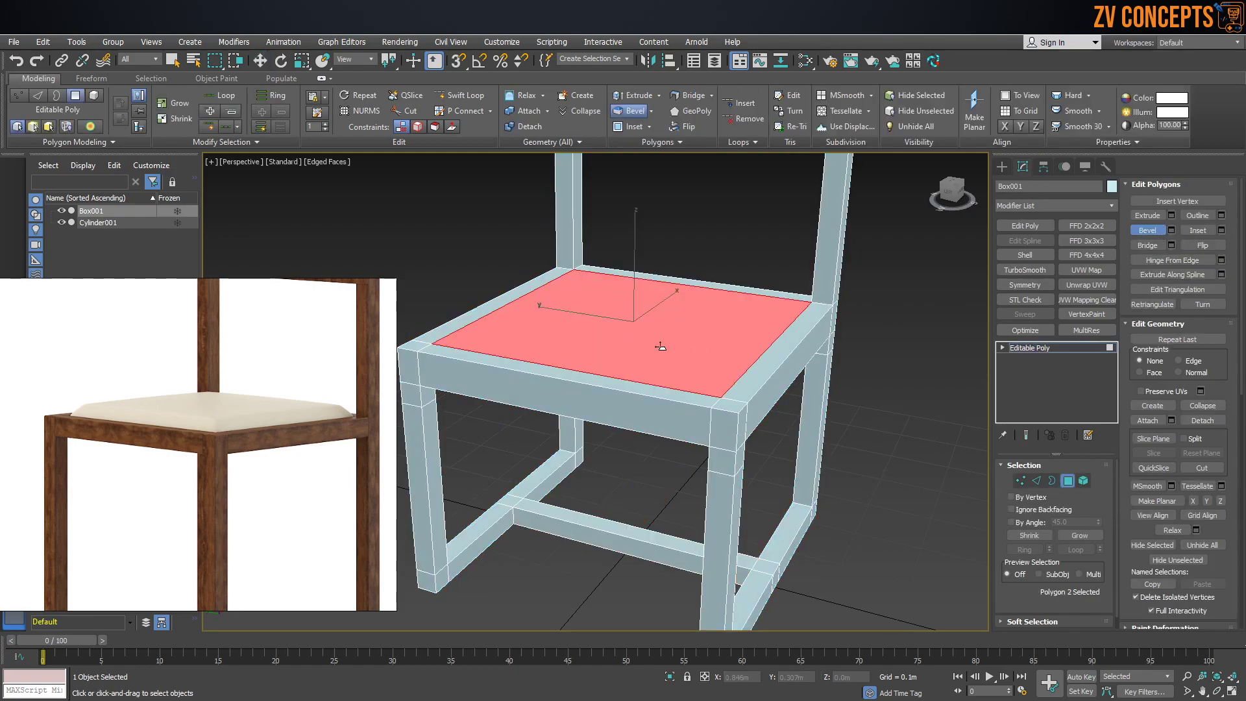
left_click_drag(660, 344, 659, 328)
left_click(659, 338)
key("w")
scroll(671, 333, "down", 3)
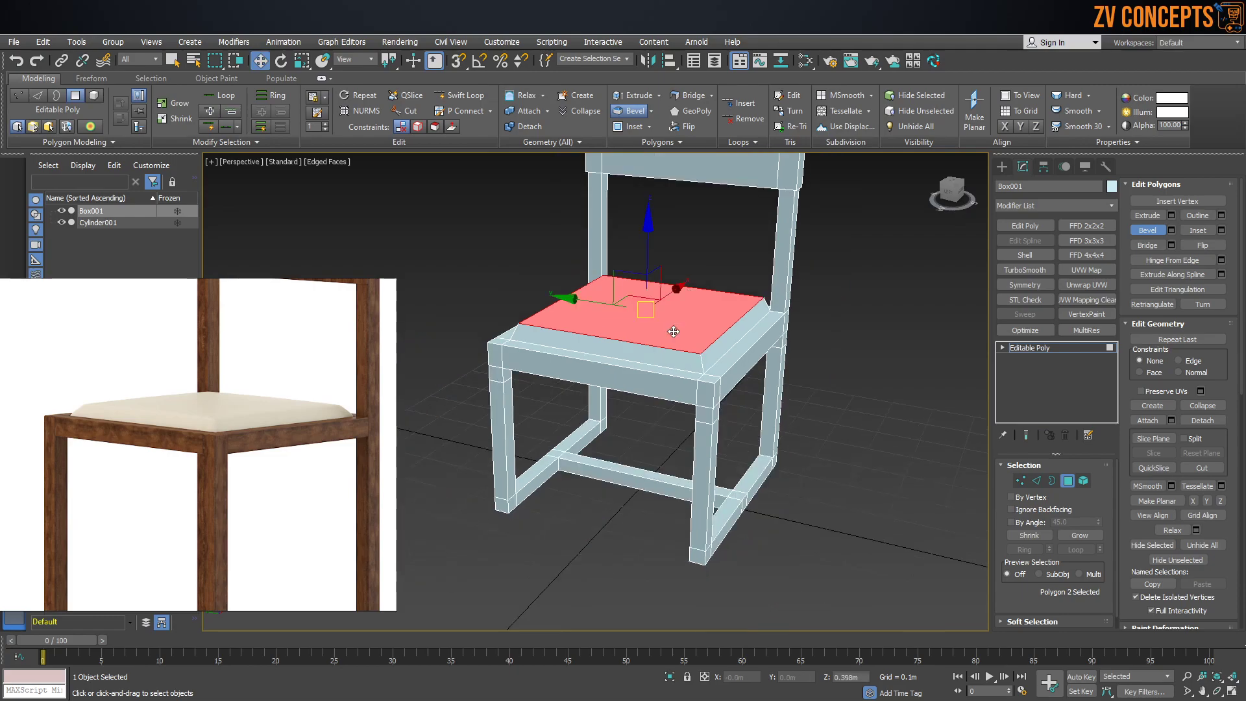
left_click_drag(649, 250, 648, 253)
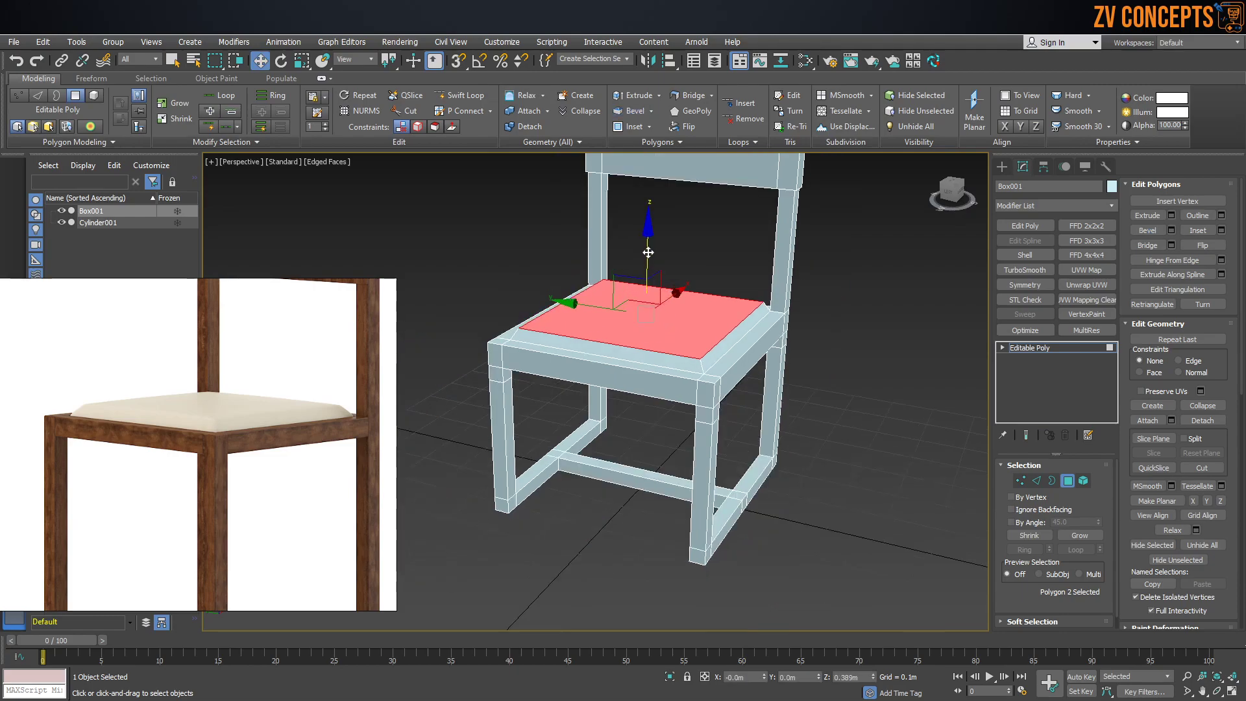
left_click(708, 229)
Inspect the beveled seat and the leg frame from several angles against the reference image
left_click(1001, 167)
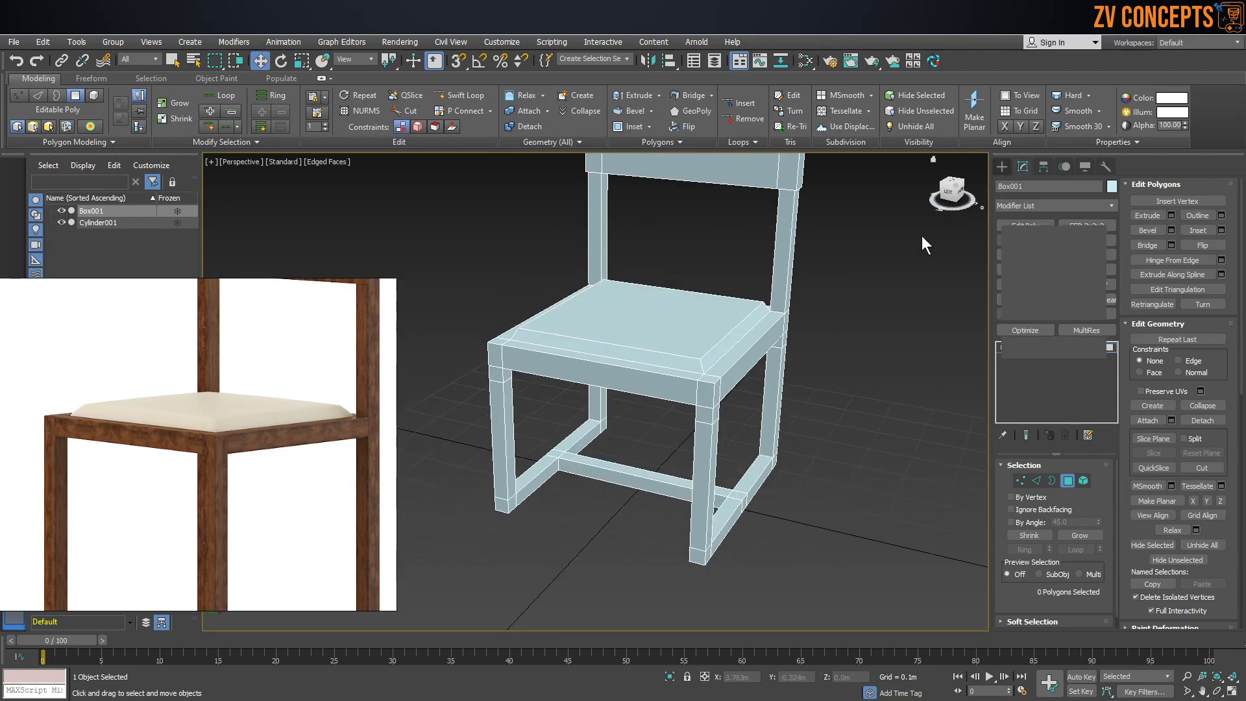
scroll(723, 280, "down", 5)
scroll(723, 276, "up", 2)
middle_click_drag(724, 276, 707, 251, "alt")
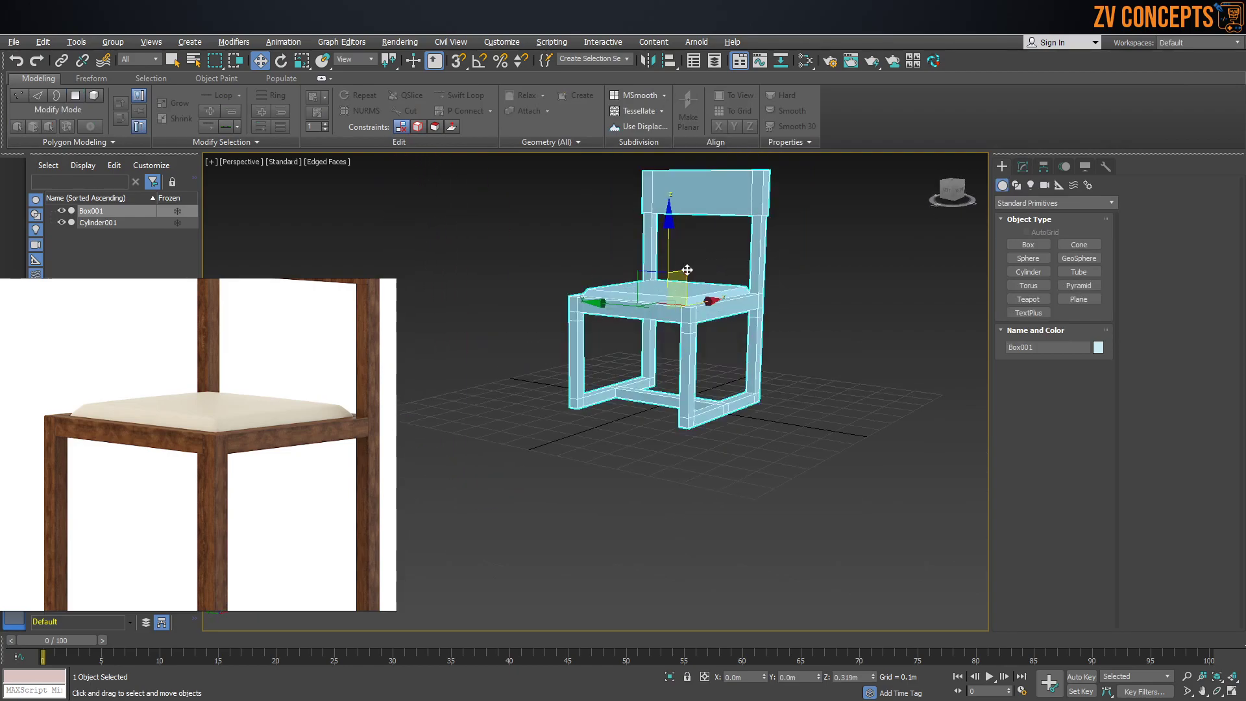
scroll(122, 428, "down", 4)
scroll(556, 344, "up", 5)
middle_click_drag(661, 228, 623, 246, "alt")
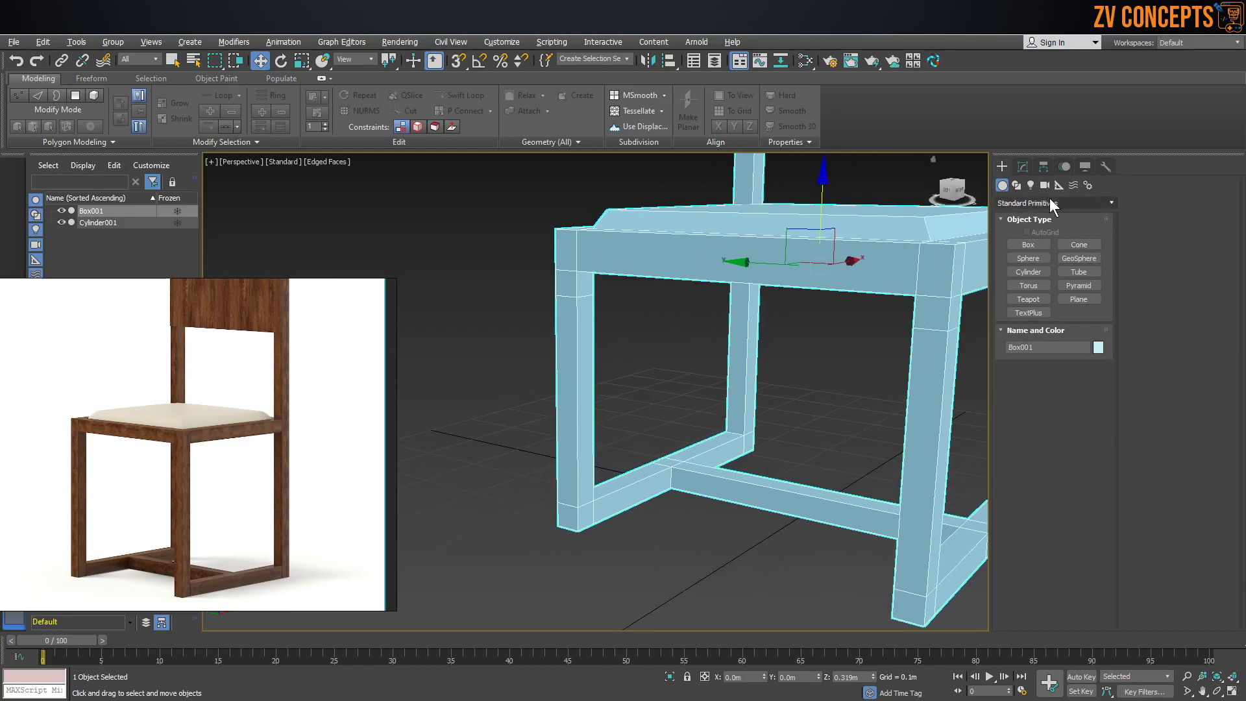
Try to remove the extra edge loop near the top of one front leg and check for leftover vertices
left_click(1023, 167)
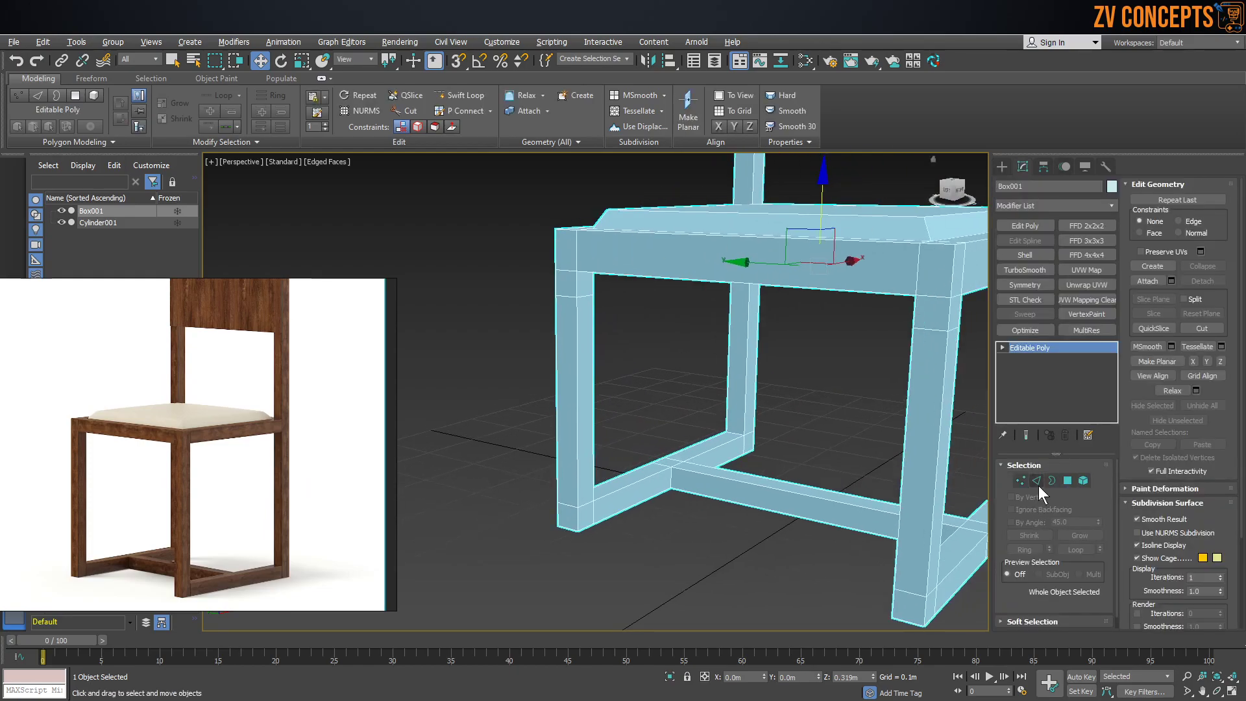
left_click(1037, 481)
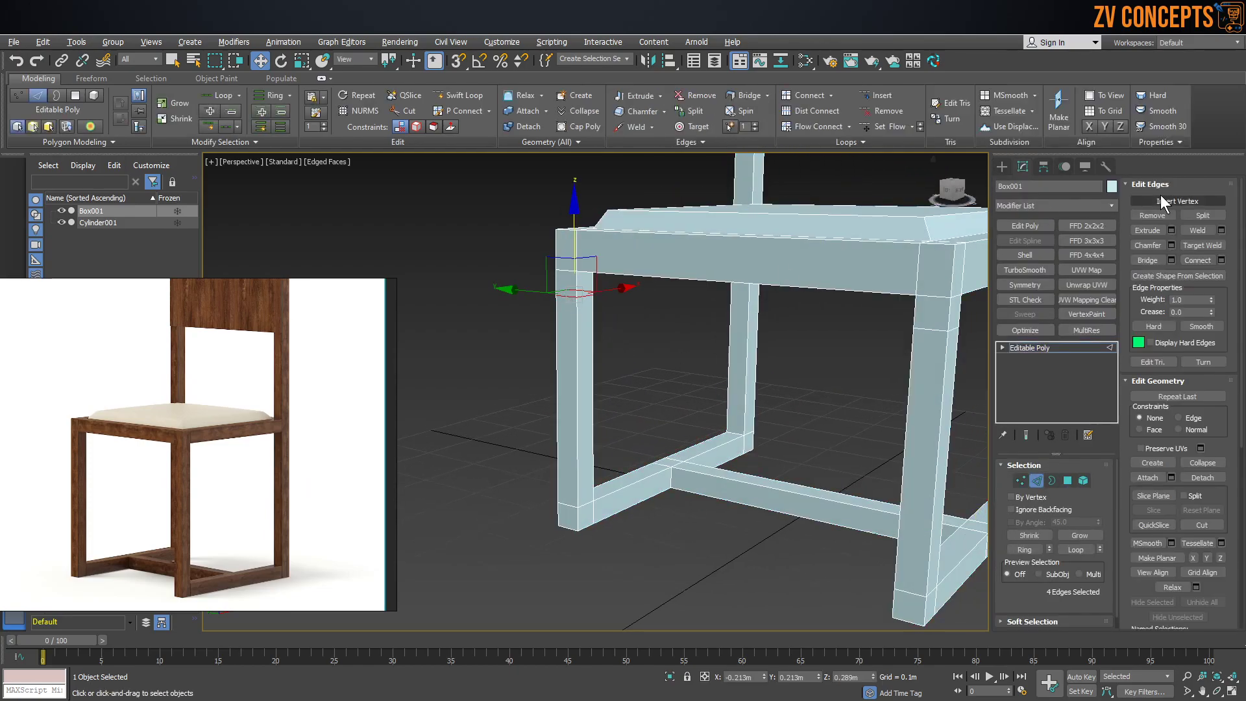
left_click(1154, 215)
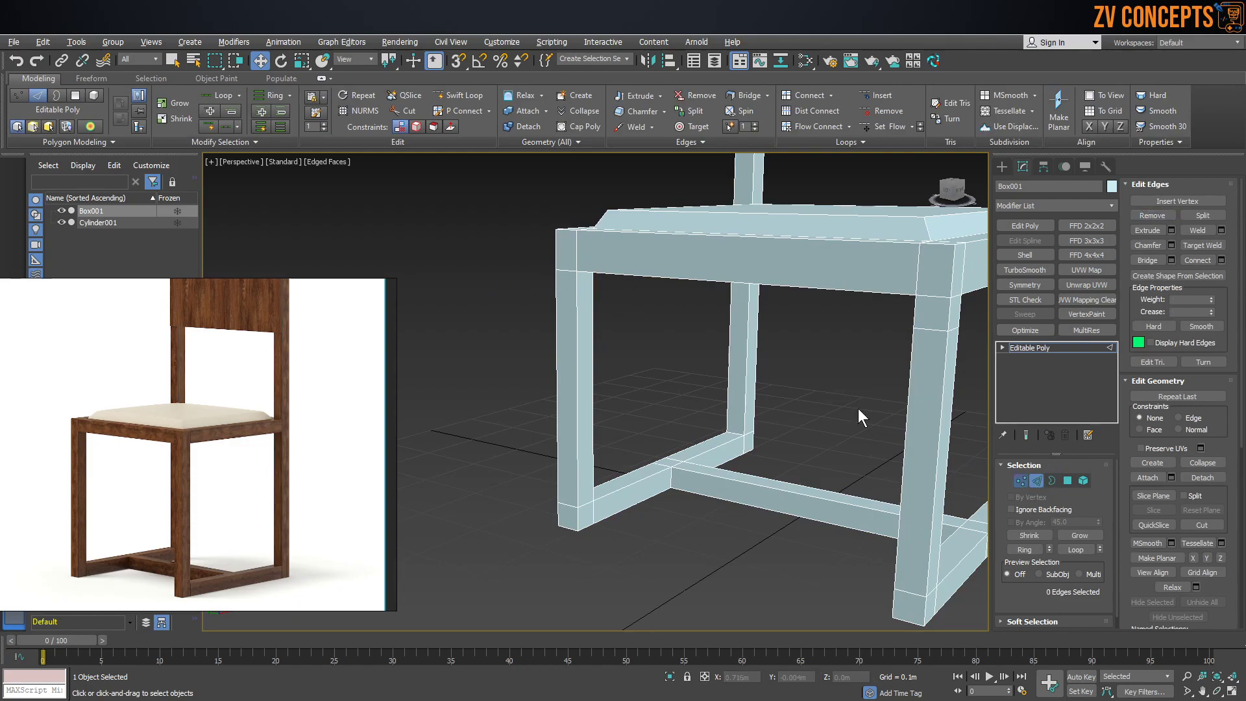
key("1")
scroll(604, 283, "up", 5)
left_click_drag(632, 283, 466, 369)
key("ctrl+a")
Remove the extra edge loops near the tops of both front legs together with their vertices
left_click(1036, 481)
double_click(586, 308)
key("ctrl+d")
scroll(442, 258, "down", 4)
middle_click_drag(664, 294, 832, 289, "alt")
double_click(834, 300)
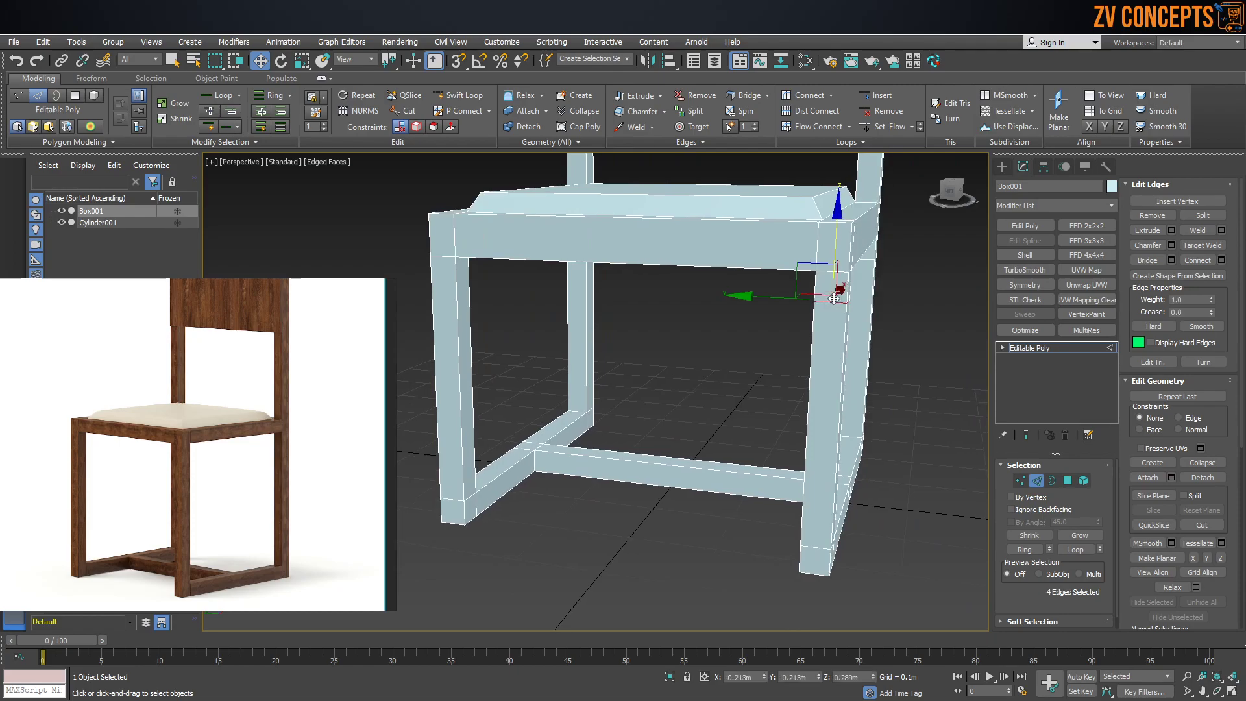
key("ctrl+BackSpace")
Remove the extra upper edge loops from the two back legs together with their vertices
middle_click_drag(833, 299, 728, 279, "alt")
middle_click_drag(728, 279, 587, 317)
scroll(587, 316, "up", 2)
left_click(718, 313)
key("ctrl+BackSpace")
scroll(559, 329, "up", 3)
left_click(608, 329)
key("ctrl+BackSpace")
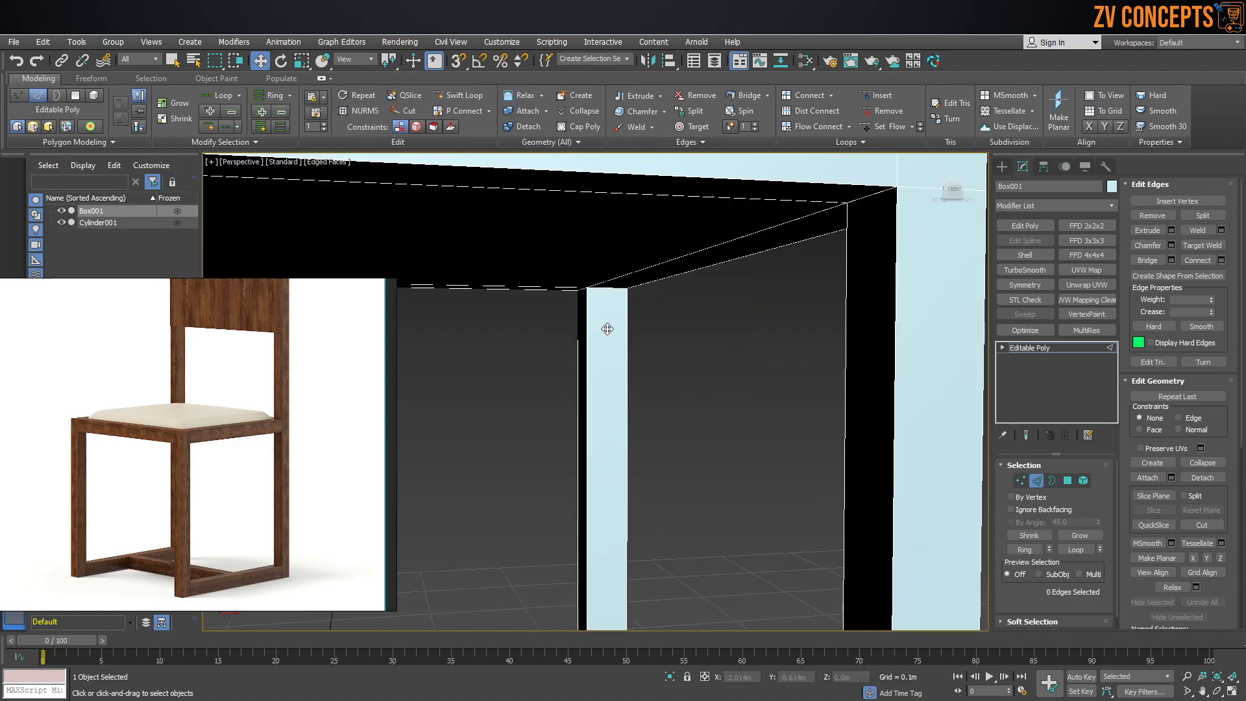
scroll(613, 329, "down", 8)
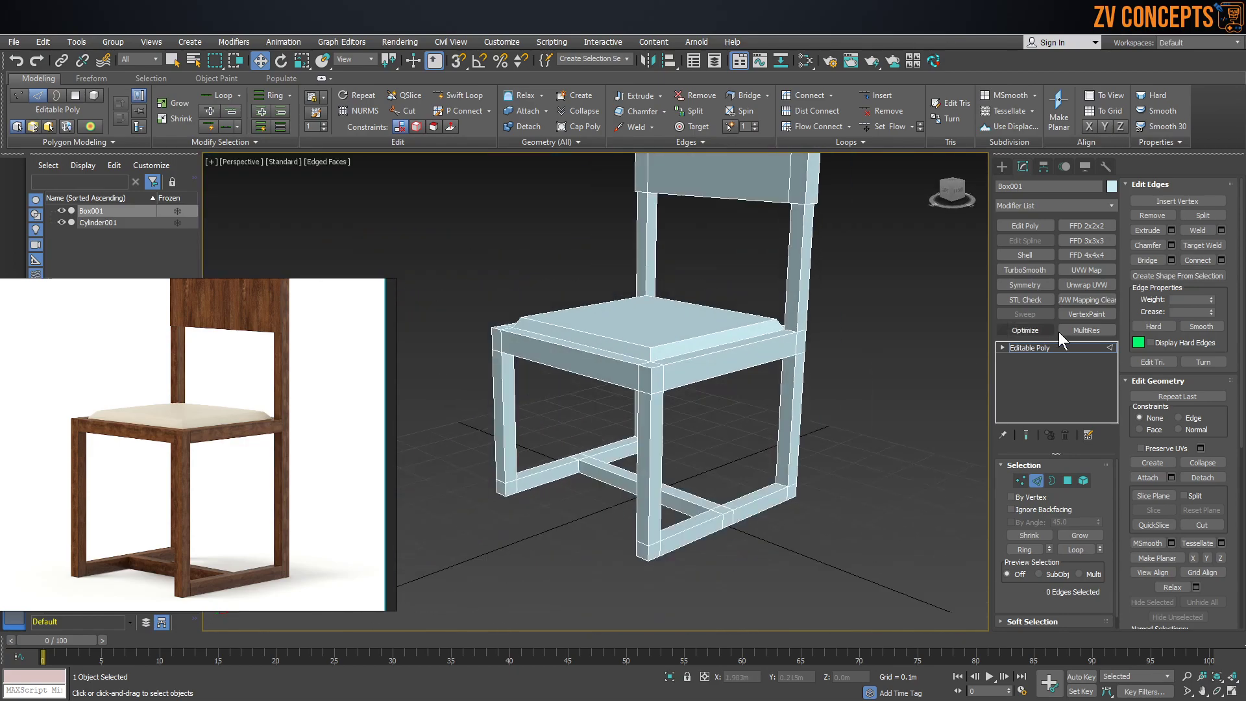
Leave edge editing and reselect the whole chair as a single object
left_click(1003, 167)
left_click(910, 328)
left_click(636, 326)
scroll(643, 330, "down", 5)
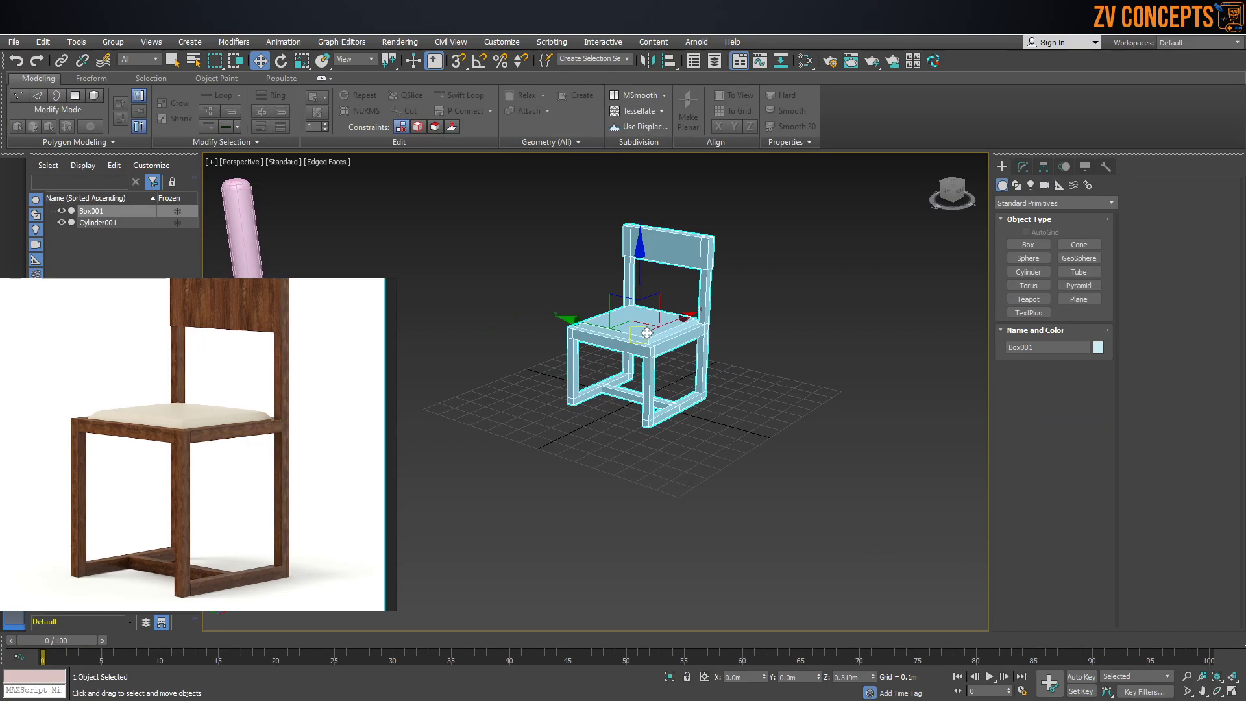
Examine the chair and stool pictures on the reference board, including the round stool with splayed legs and crossed stretchers
scroll(162, 348, "down", 2)
scroll(162, 348, "down", 2)
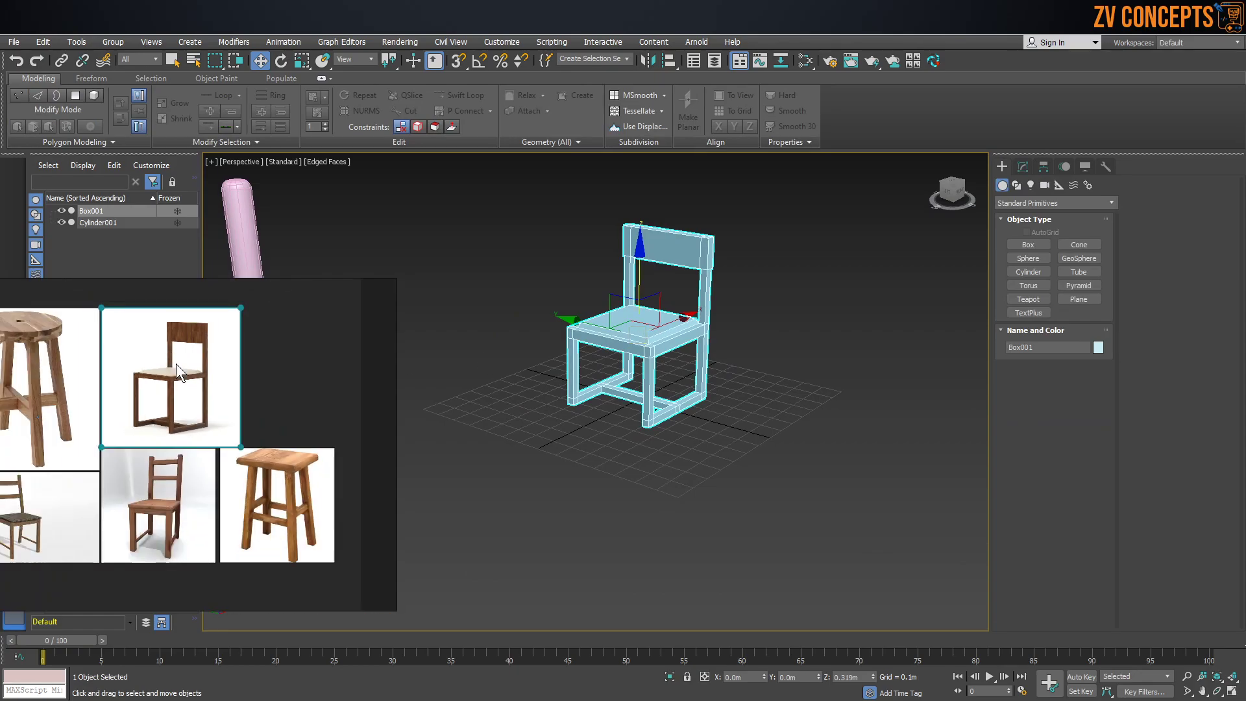
scroll(68, 467, "up", 1)
scroll(65, 466, "up", 2)
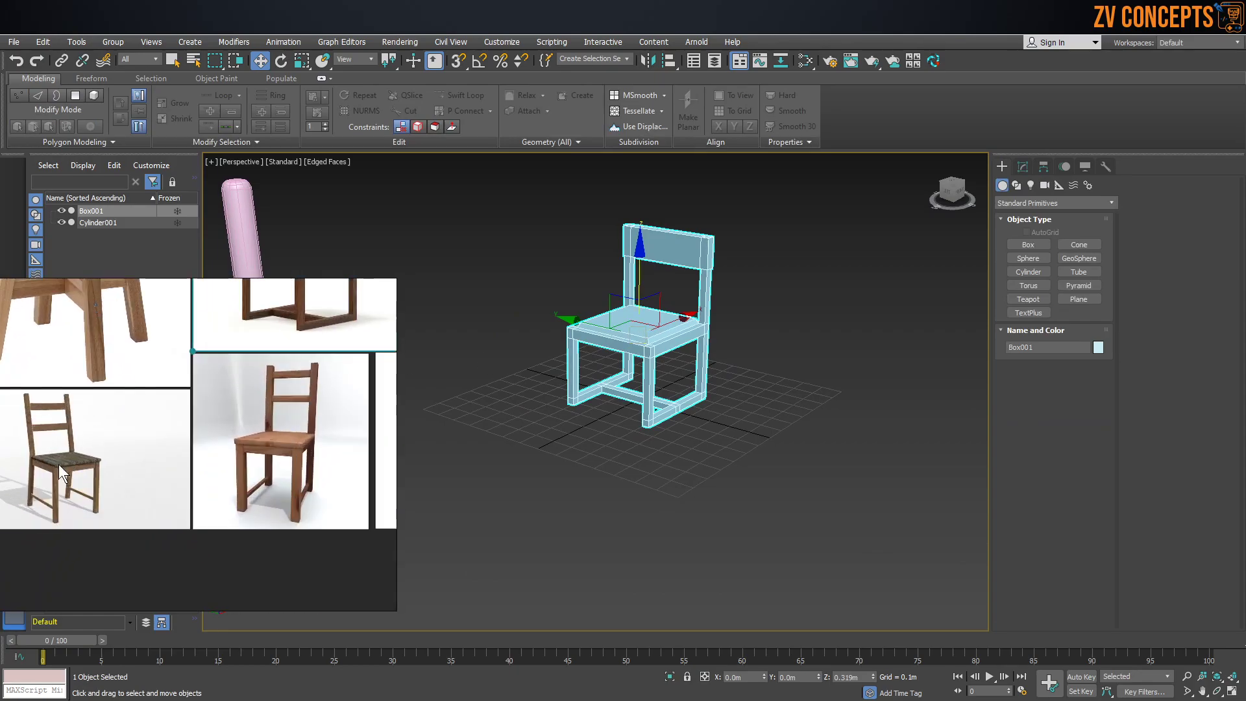
scroll(40, 451, "up", 3)
scroll(159, 449, "down", 1)
scroll(166, 446, "up", 3)
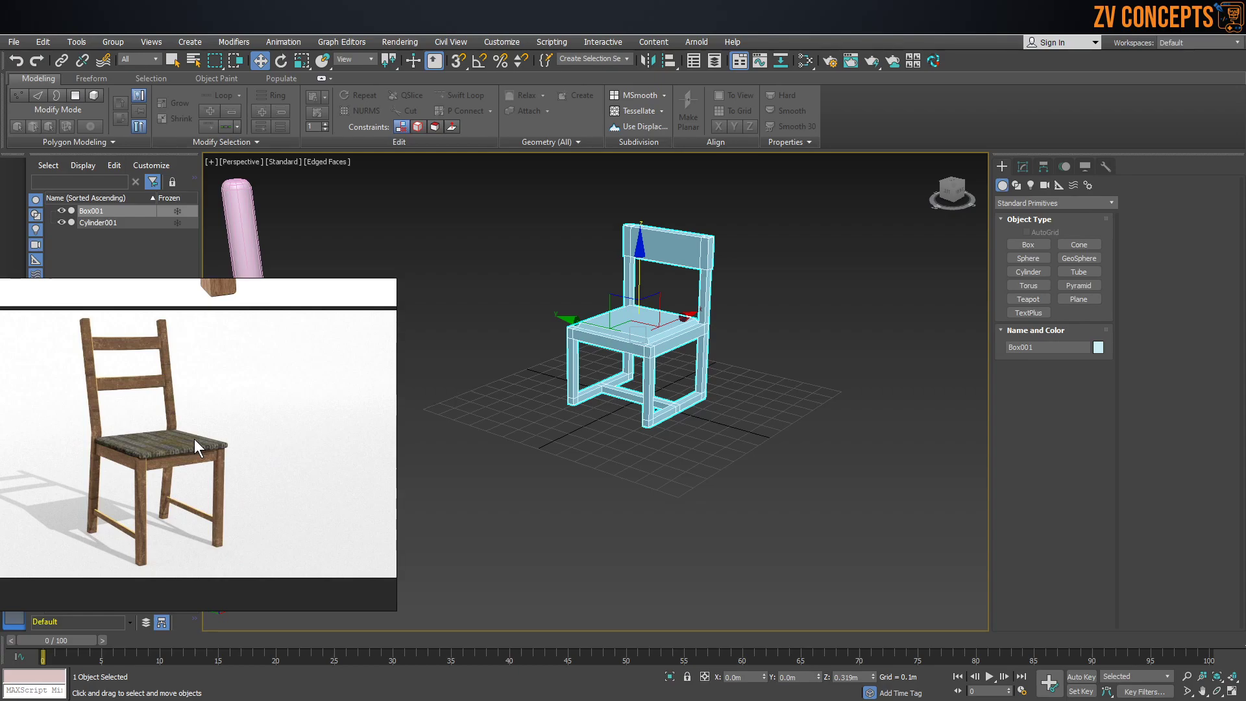
scroll(194, 439, "down", 5)
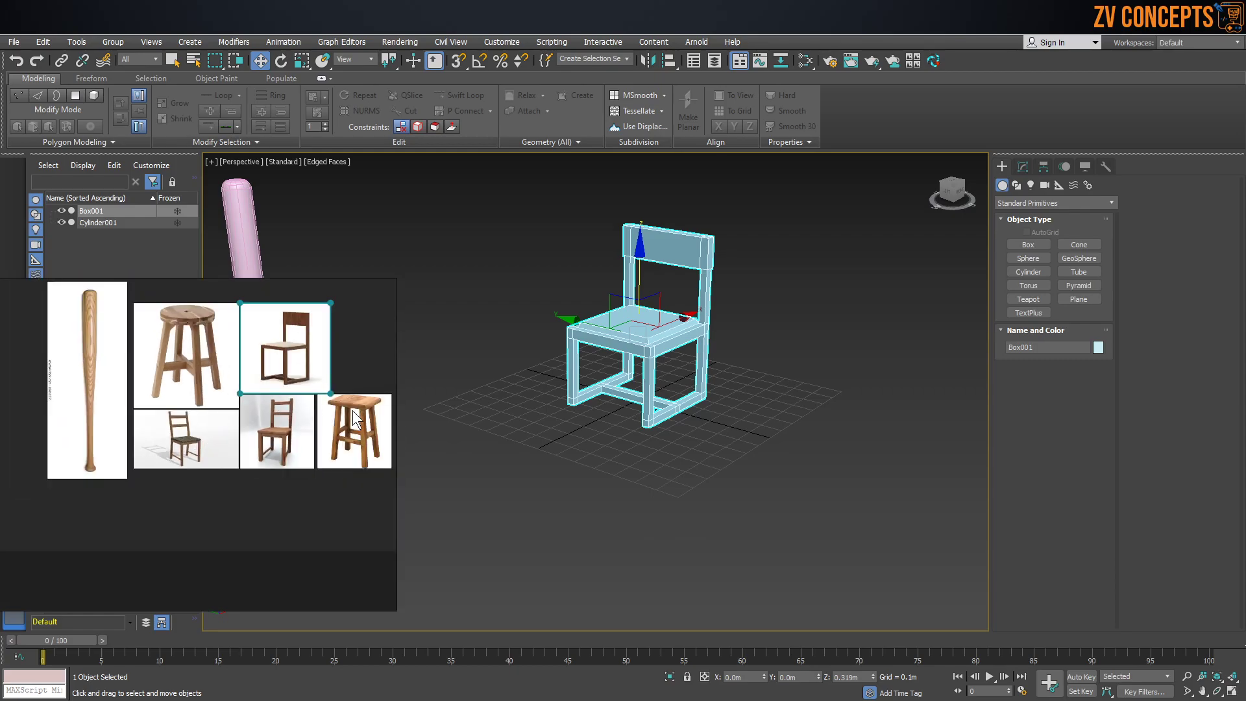
scroll(329, 416, "up", 3)
scroll(185, 395, "down", 3)
scroll(259, 391, "up", 2)
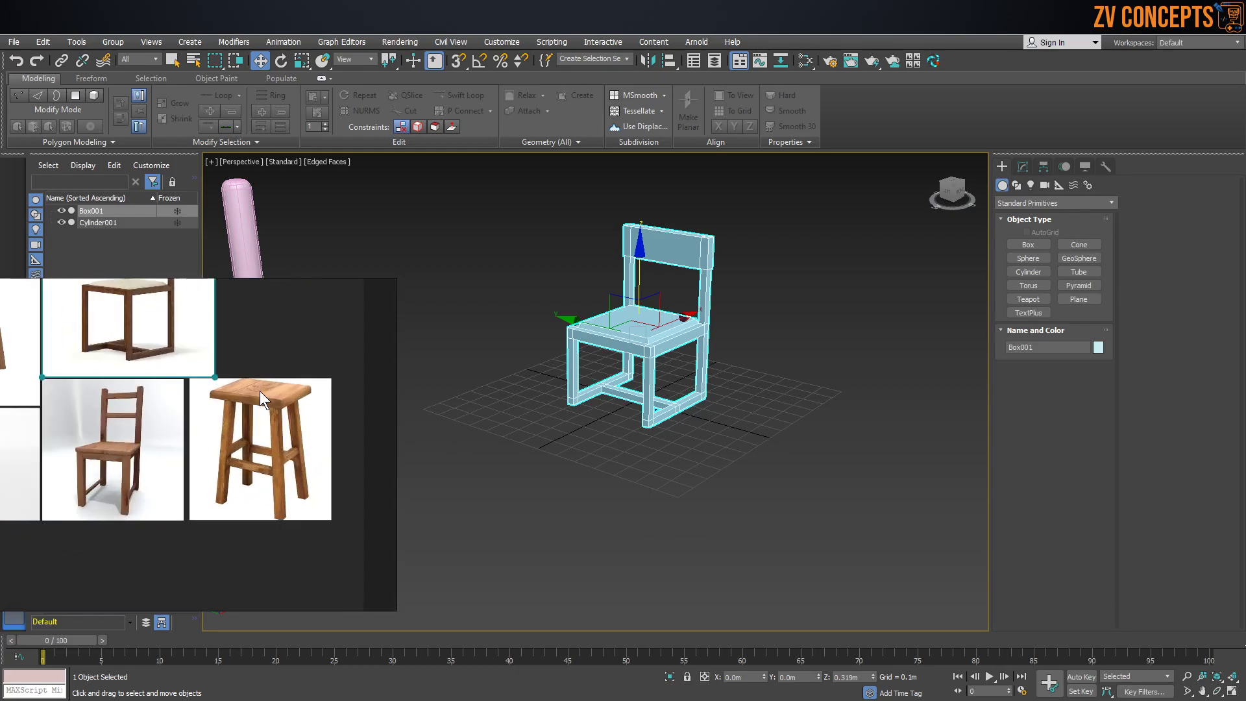
scroll(260, 391, "down", 2)
scroll(89, 333, "up", 3)
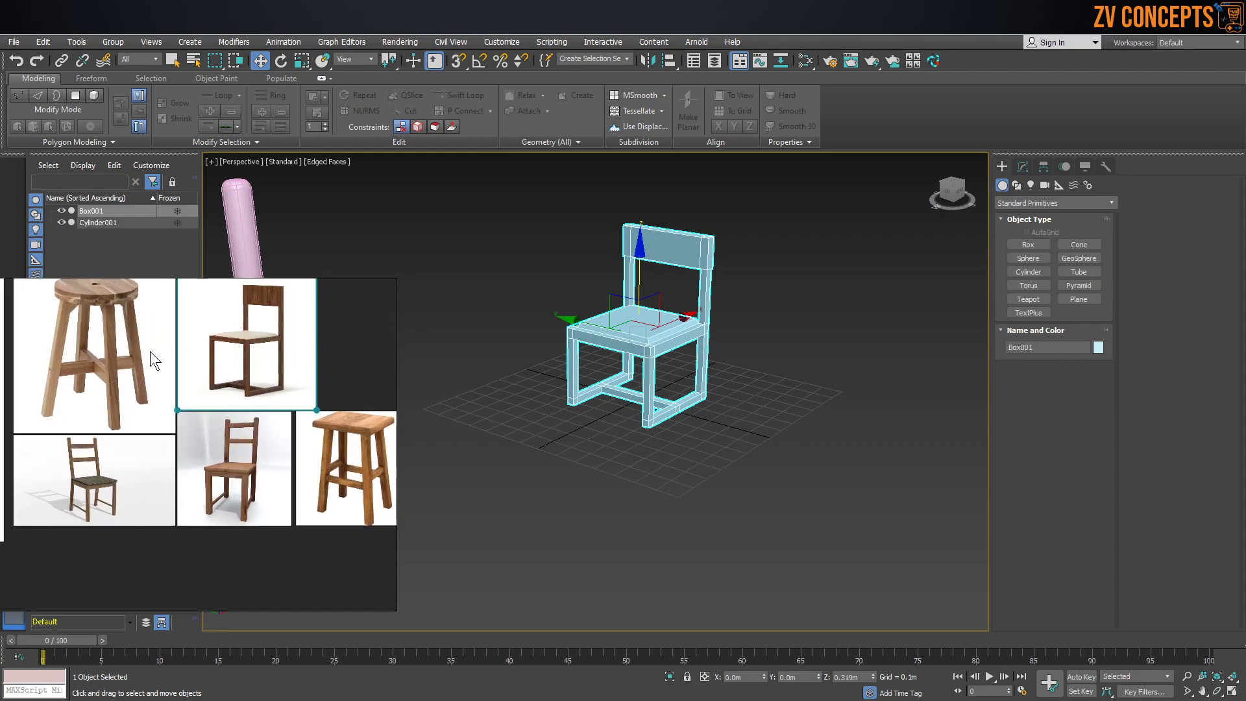
scroll(170, 389, "up", 2)
scroll(176, 391, "up", 2)
scroll(177, 381, "down", 3)
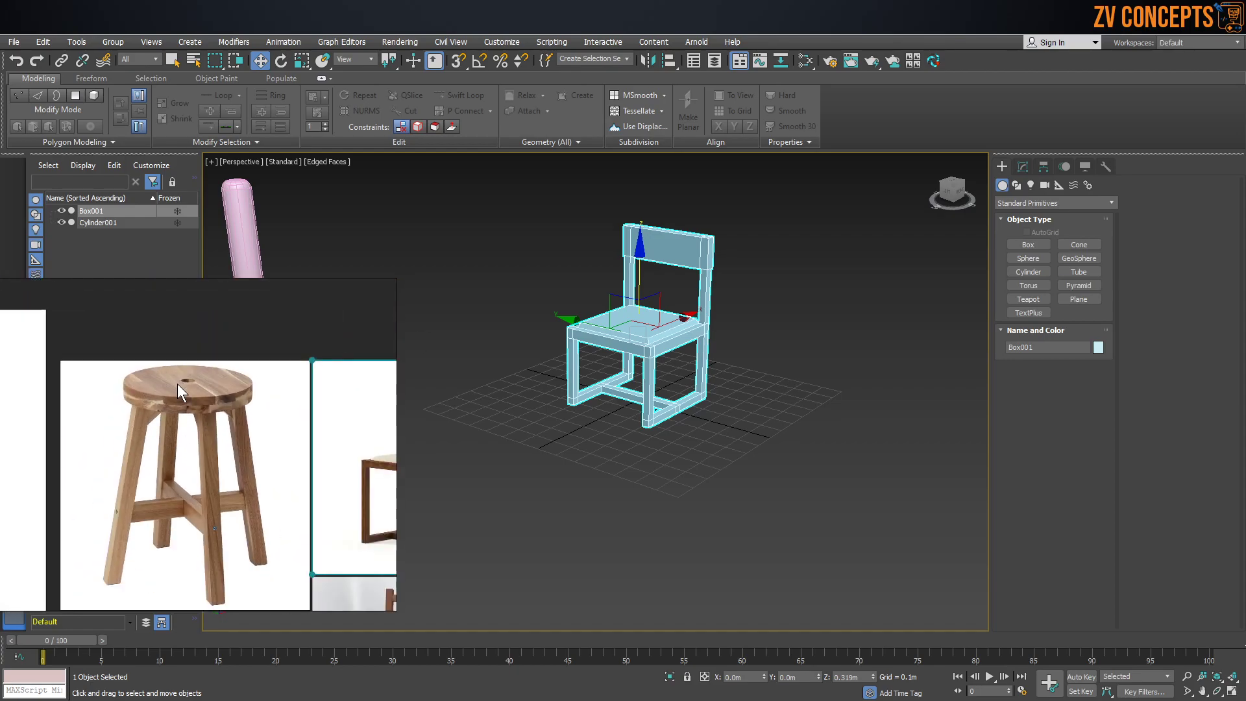
scroll(173, 460, "up", 1)
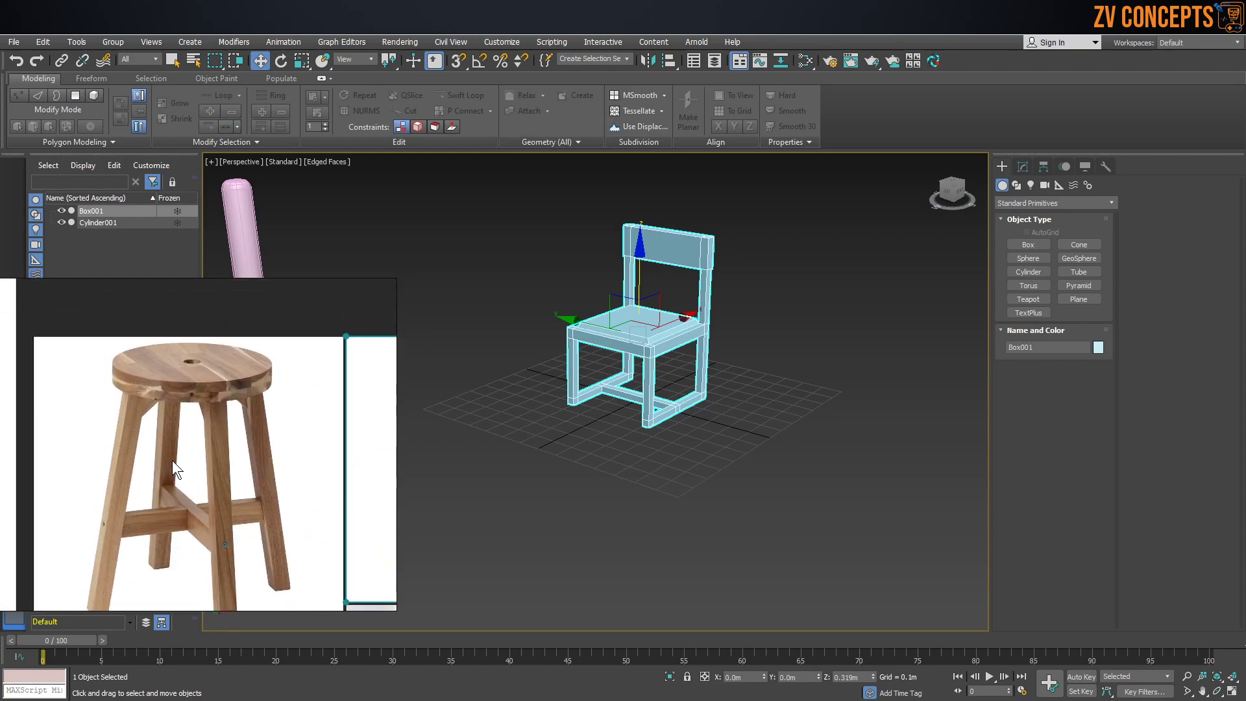
scroll(763, 345, "down", 5)
scroll(767, 337, "up", 4)
Select the baseball bat and the chair together
middle_click_drag(764, 276, 767, 266, "alt")
left_click_drag(792, 201, 435, 549)
middle_click_drag(606, 398, 557, 478, "alt")
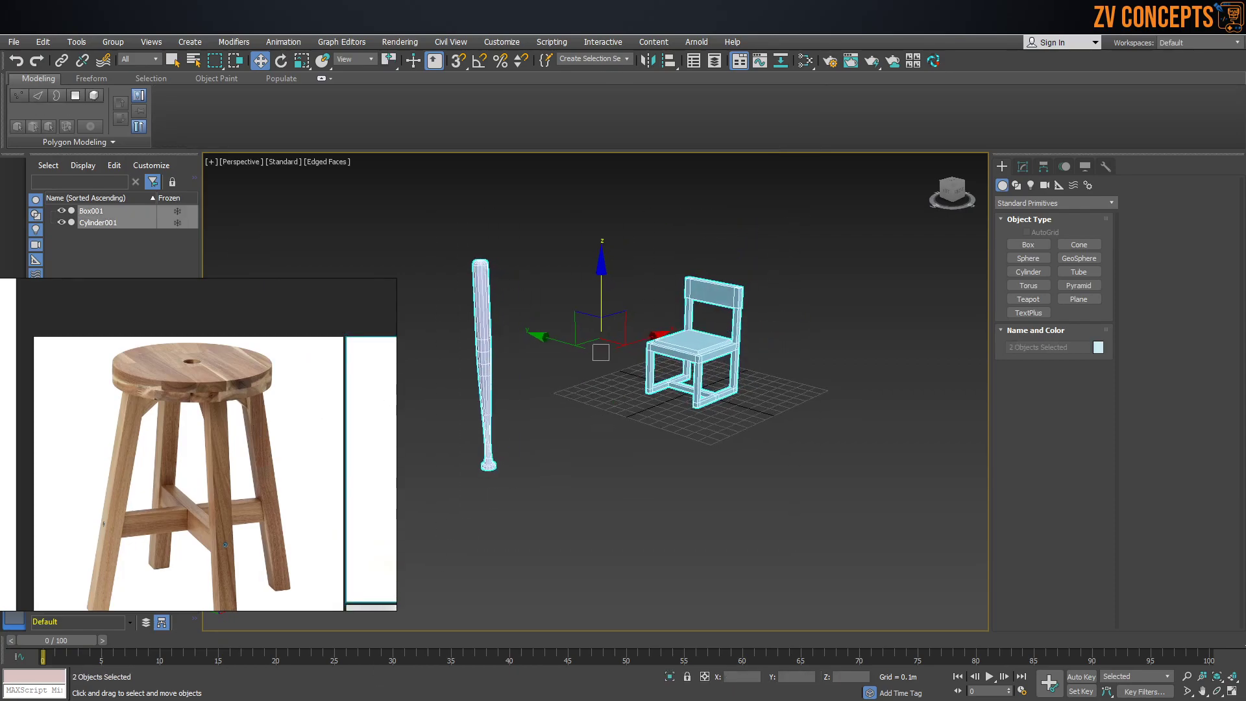
Switch to File Explorer, open the Lecture No (4) folder inside Aug-Nov and copy its path
left_click(266, 699)
left_click(457, 239)
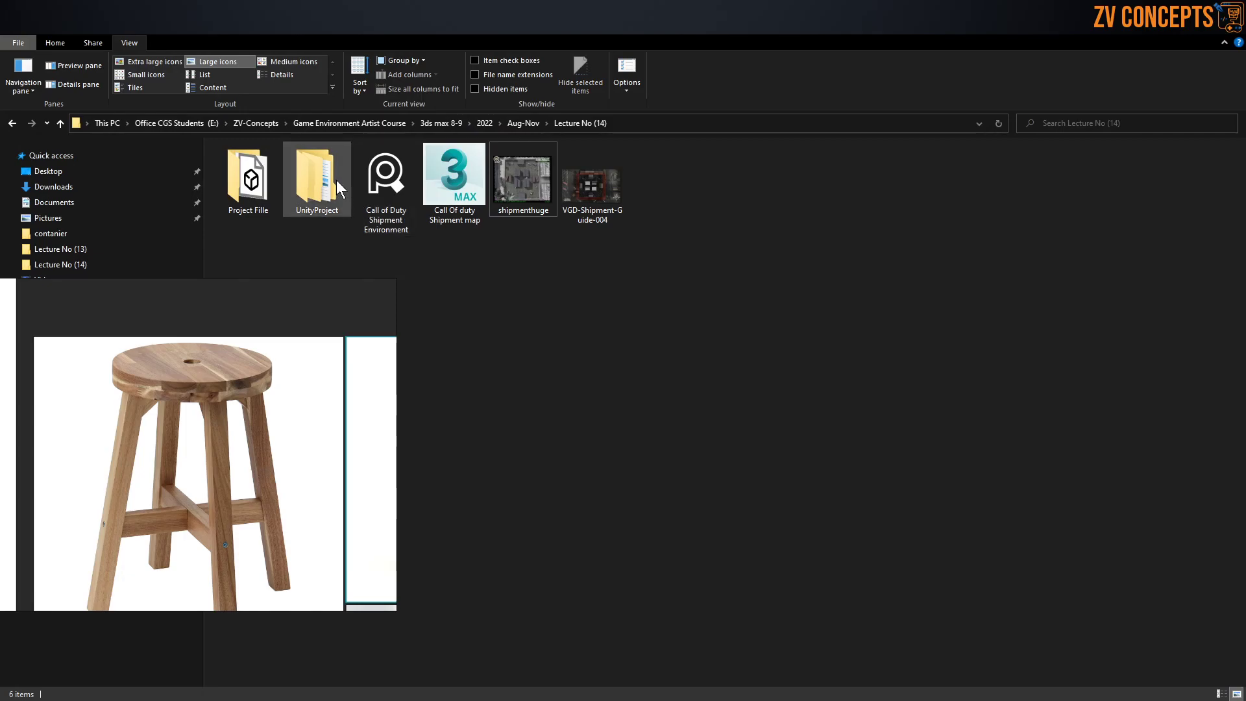
left_click(532, 124)
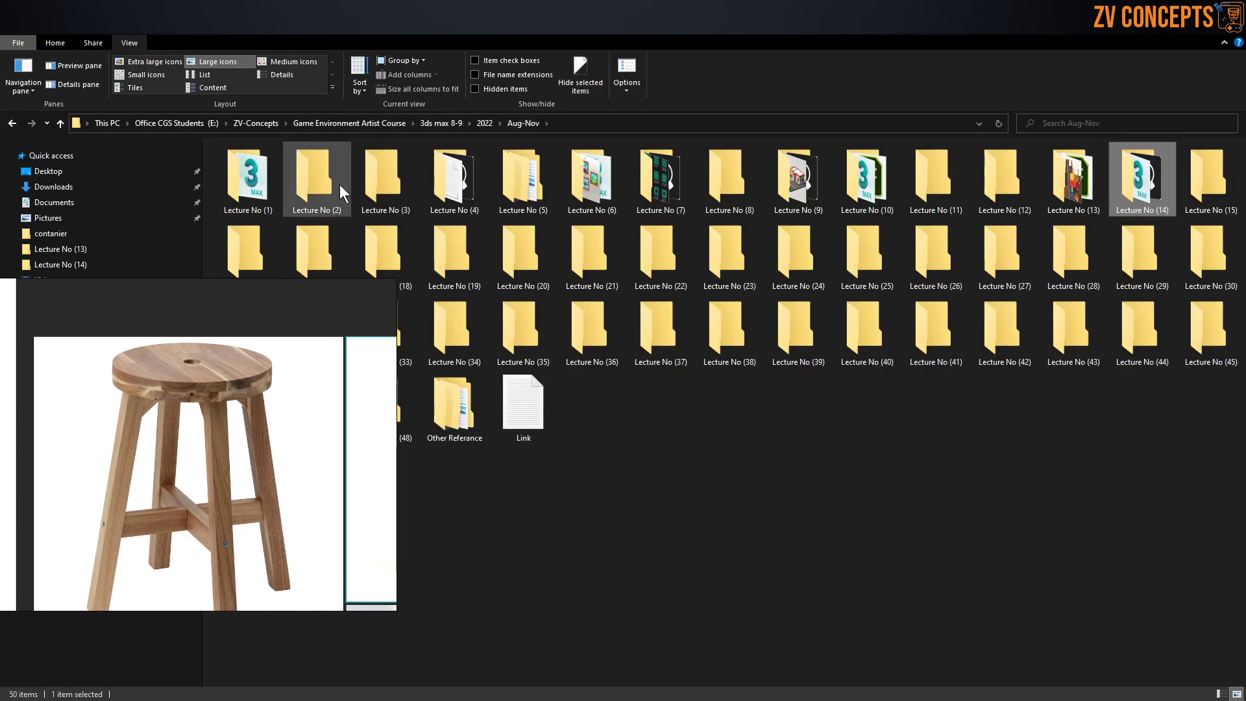
double_click(453, 176)
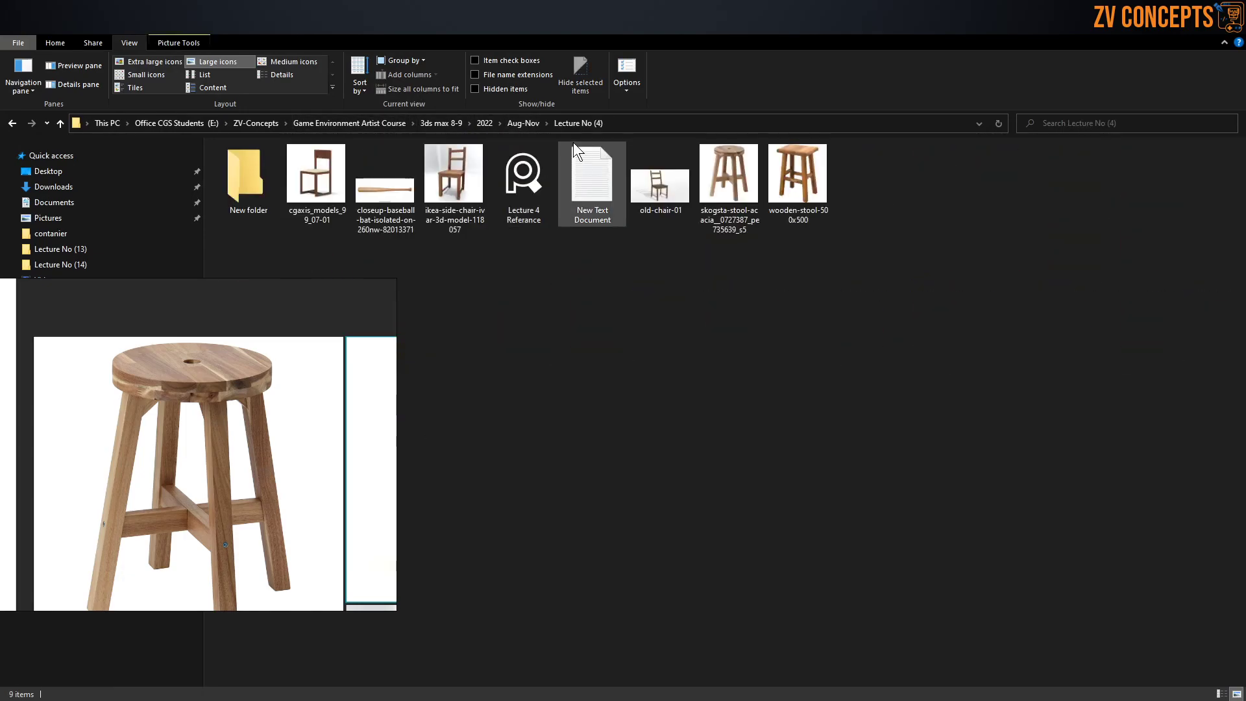
left_click(706, 123)
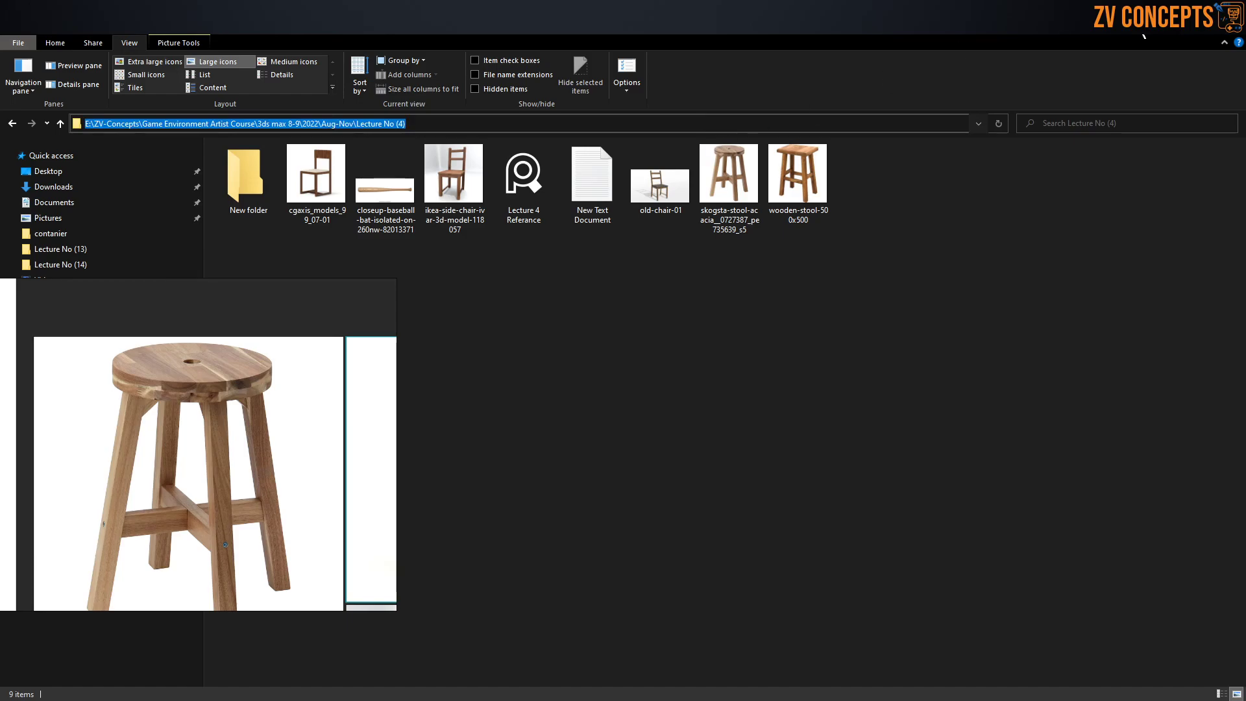
left_click(1166, 23)
Select the bat and the chair and save the scene as "Lecture 2 Aug-nov" in the Lecture No (4) folder
left_click(649, 267)
left_click_drag(809, 173, 497, 495)
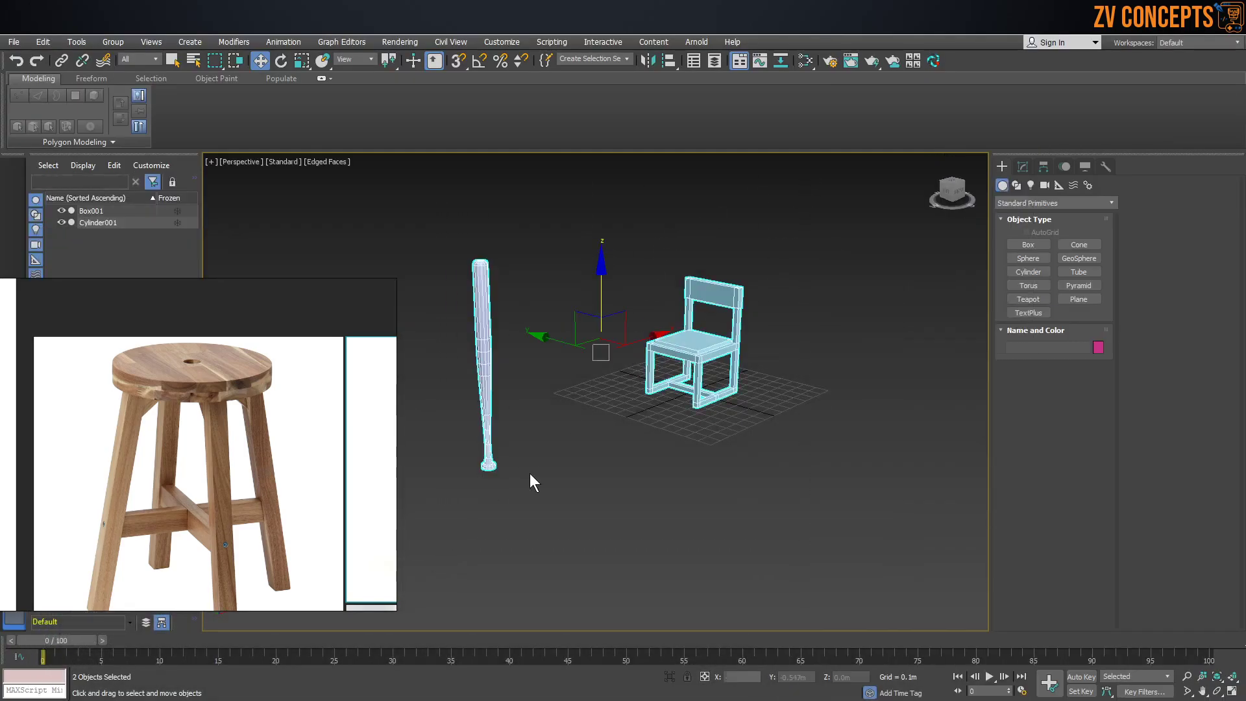
key("ctrl+s")
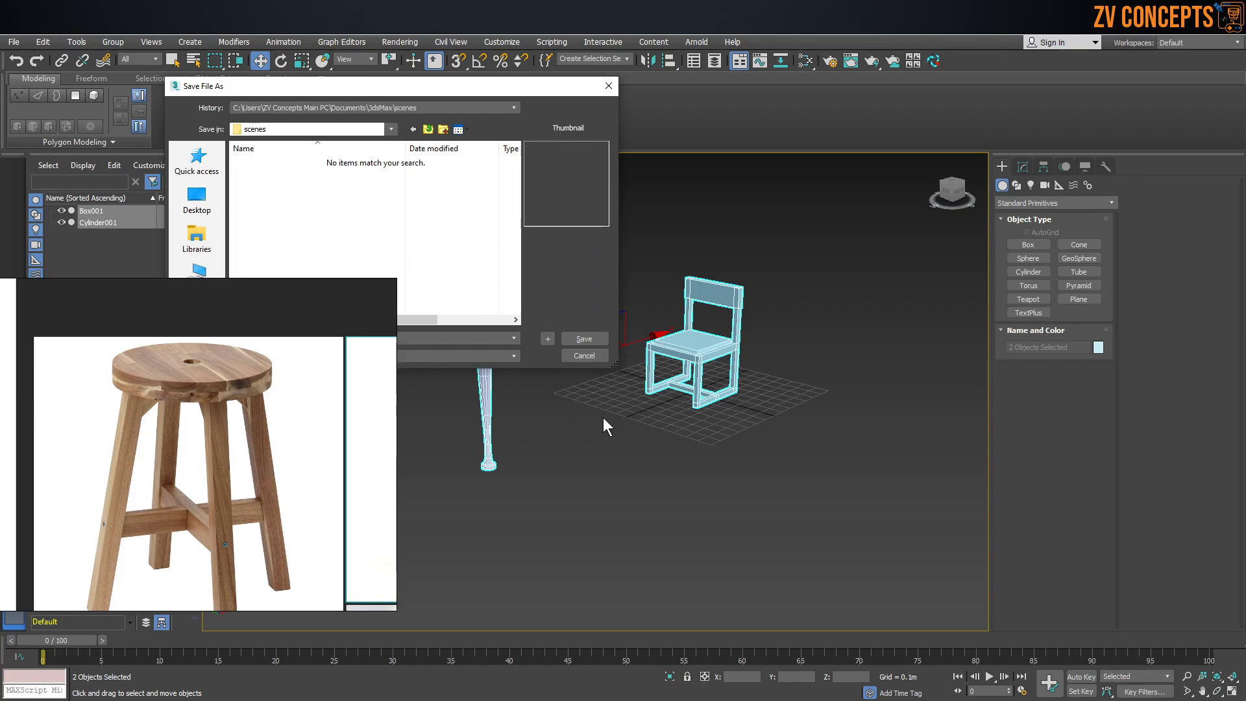
key("ctrl+v")
left_click(583, 339)
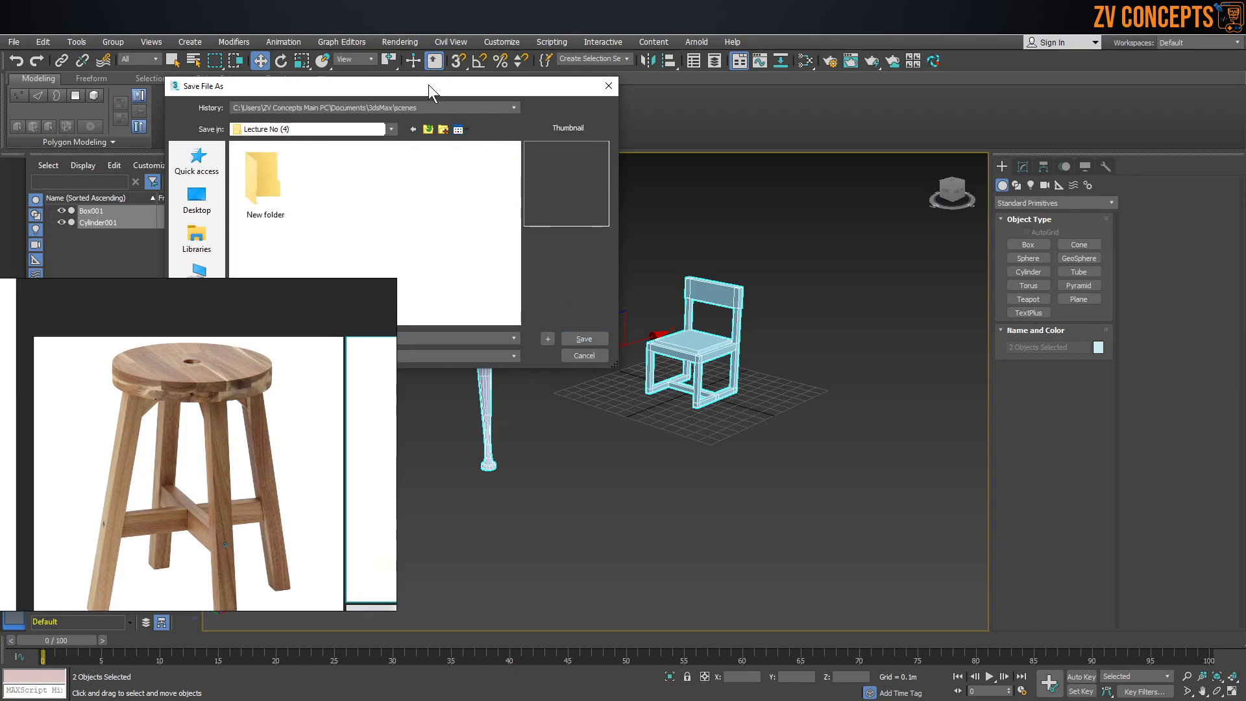
left_click_drag(428, 84, 806, 119)
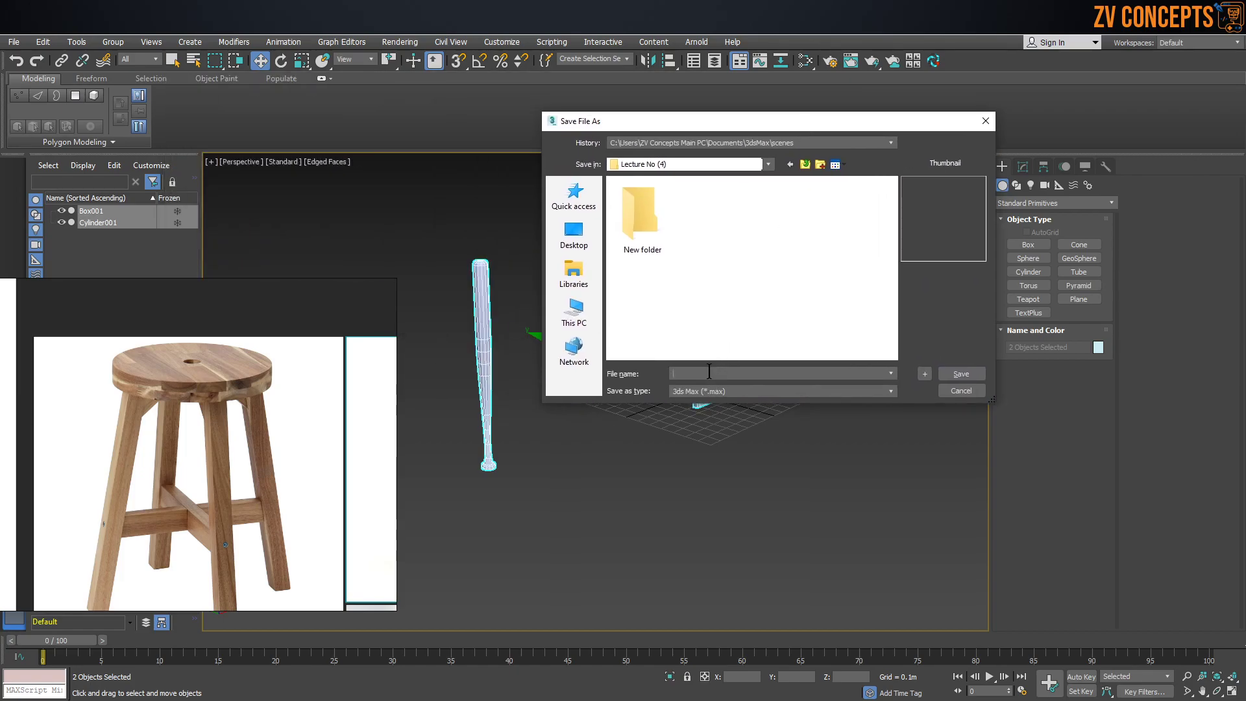
type("Lecture 2 Aug-nov")
left_click(801, 263)
left_click(959, 373)
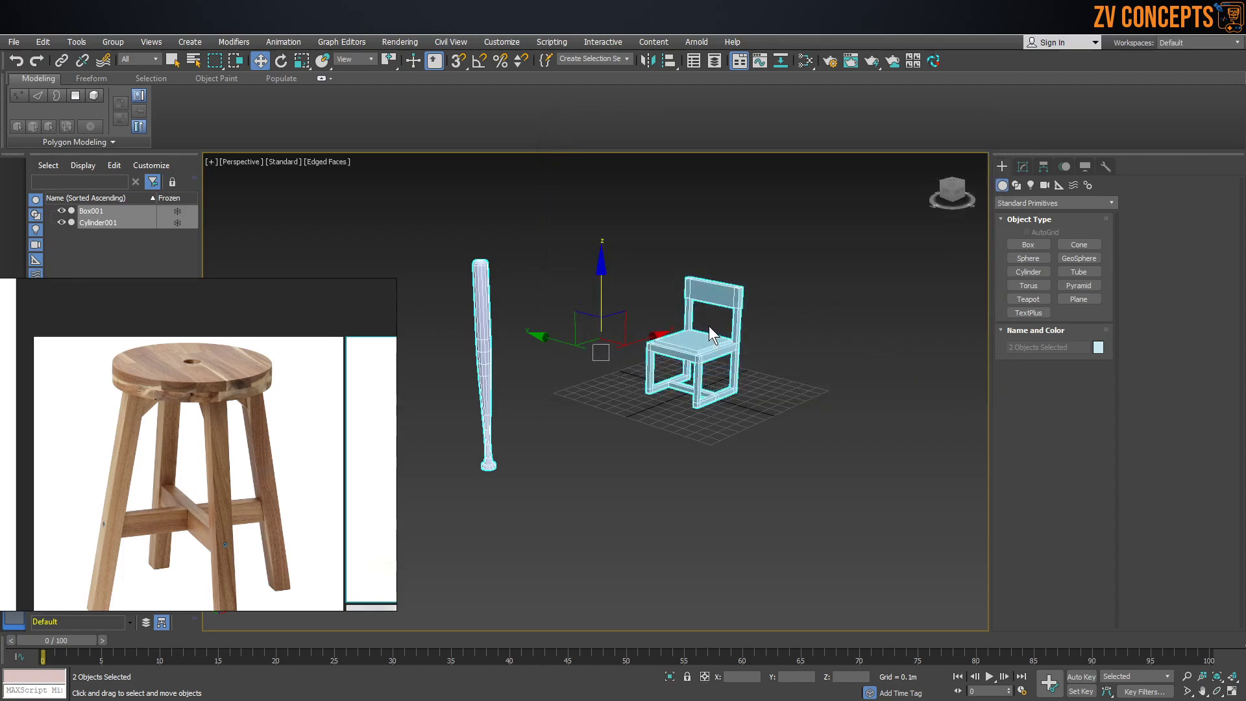
Examine the two ladder-back chair references, comparing their slanted backrests and leg stretchers with the modelled chair
scroll(741, 331, "down", 3)
scroll(674, 344, "up", 8)
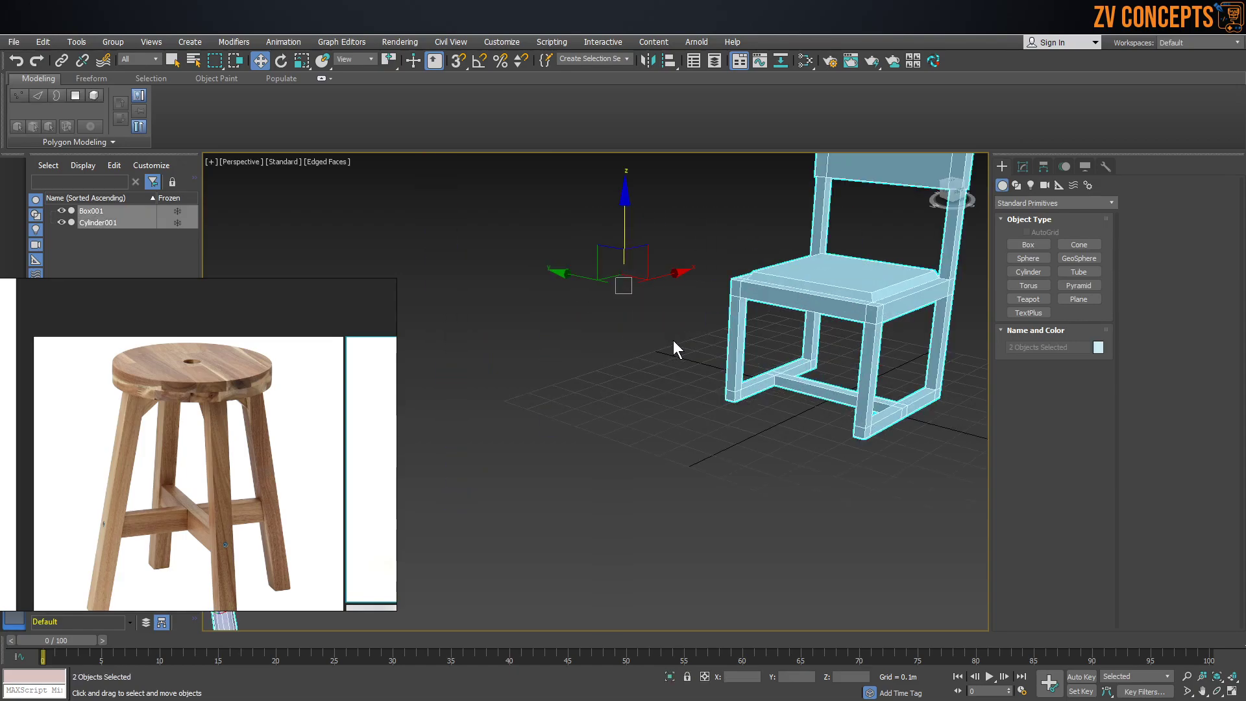
scroll(173, 461, "down", 5)
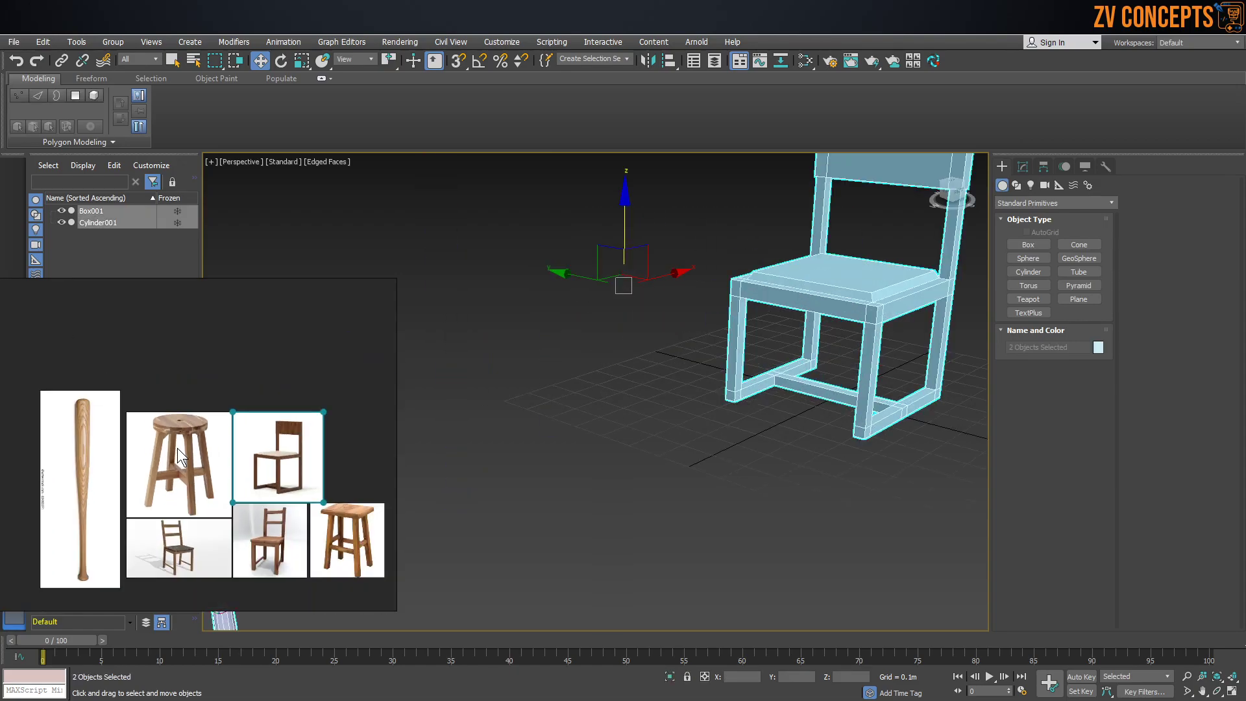
scroll(177, 448, "up", 3)
scroll(177, 448, "down", 3)
scroll(286, 513, "up", 2)
scroll(299, 550, "up", 1)
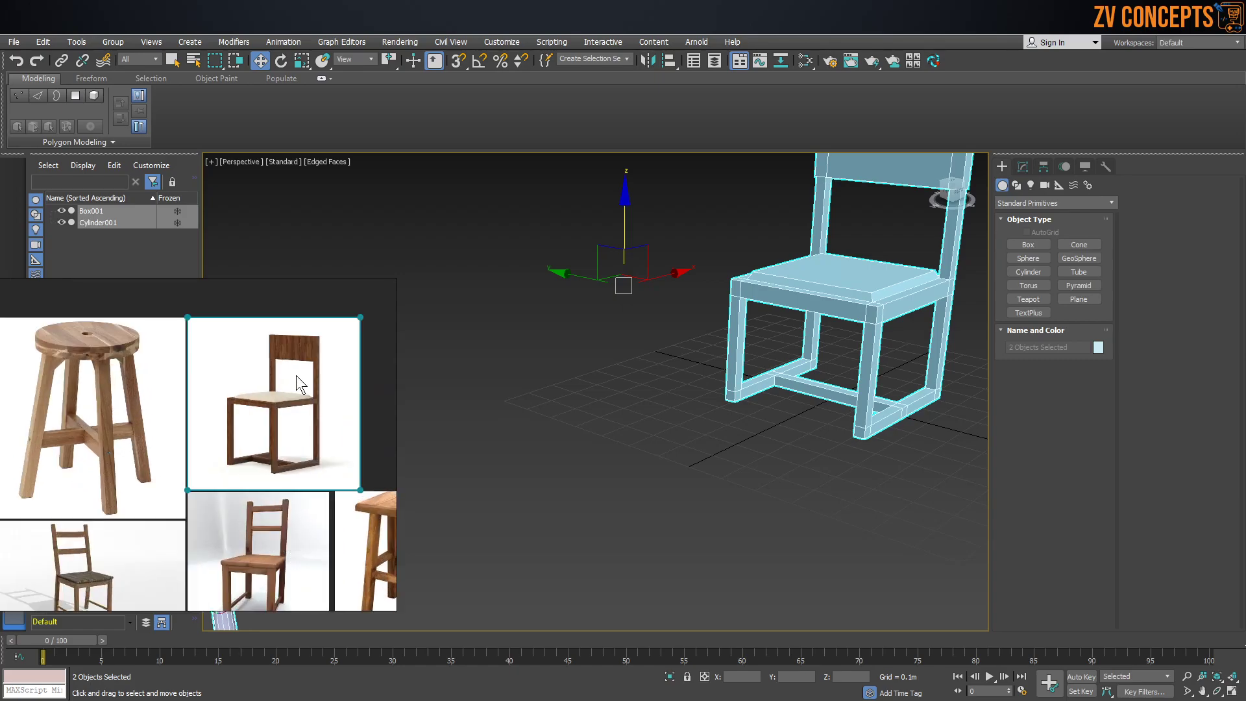
middle_click_drag(297, 552, 292, 455)
scroll(264, 469, "up", 2)
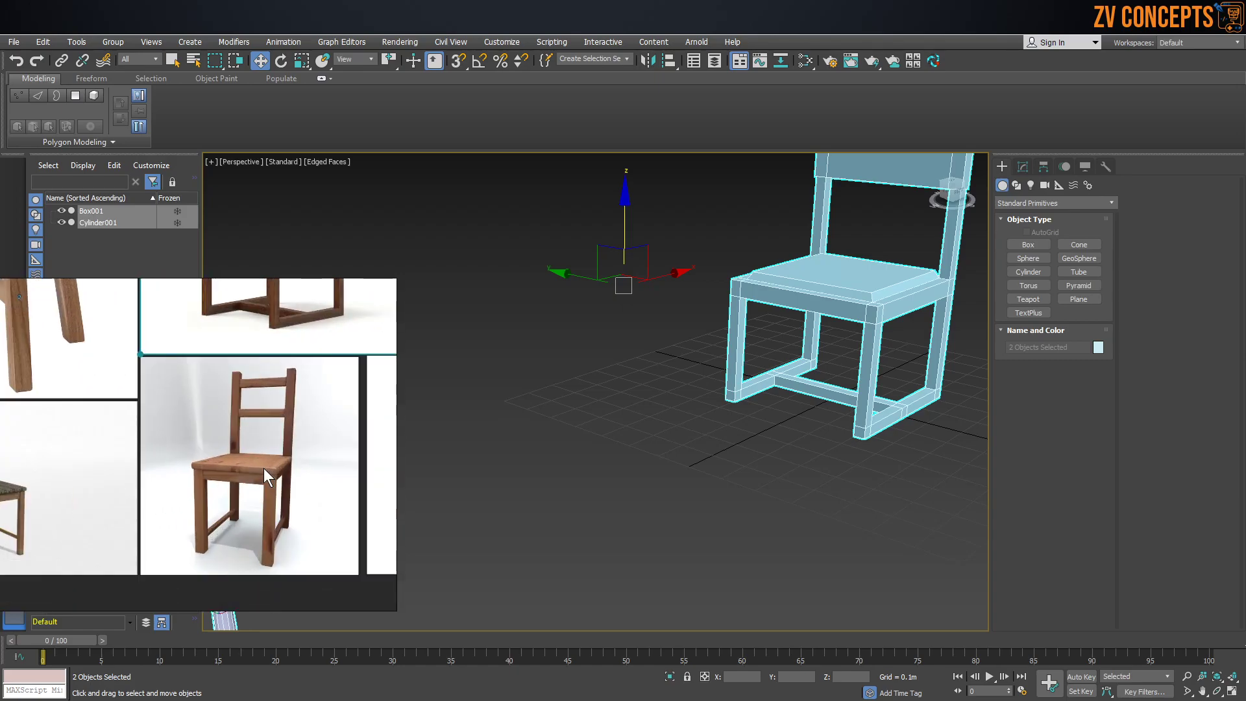
scroll(264, 468, "down", 2)
scroll(177, 468, "up", 2)
scroll(64, 352, "up", 3)
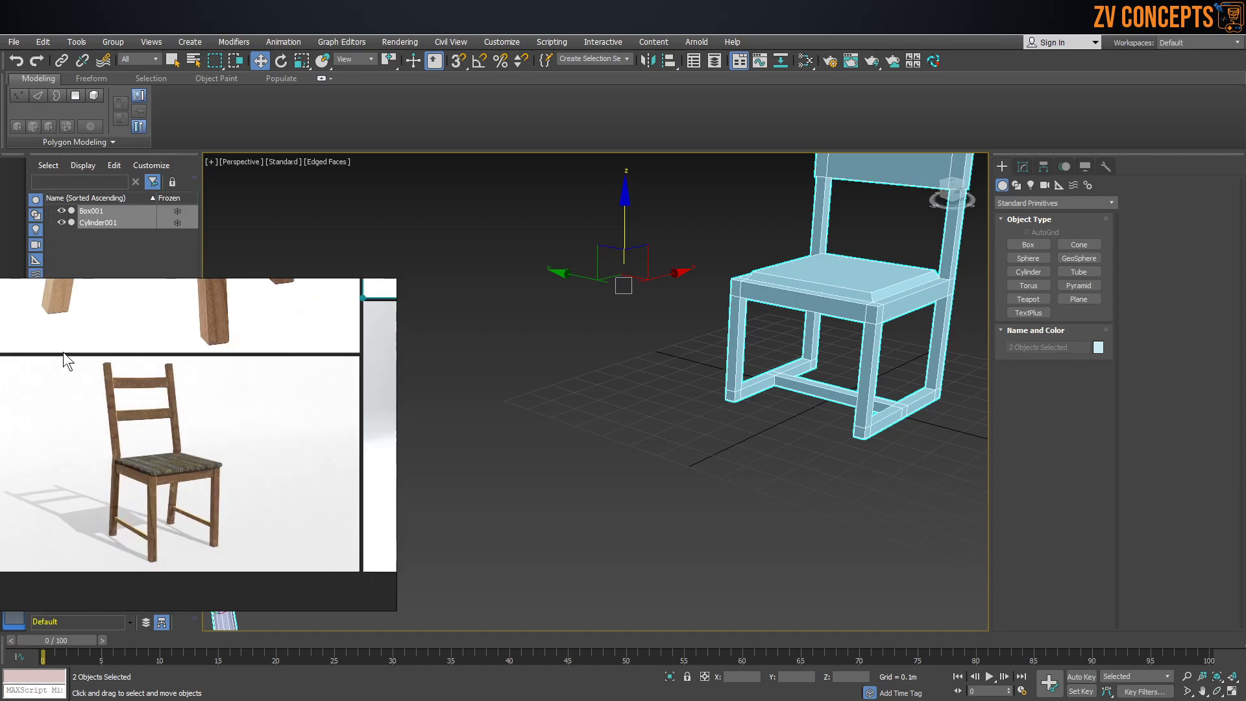
Try to lean the chair's backrest by moving its upper vertices backward along X
key("z")
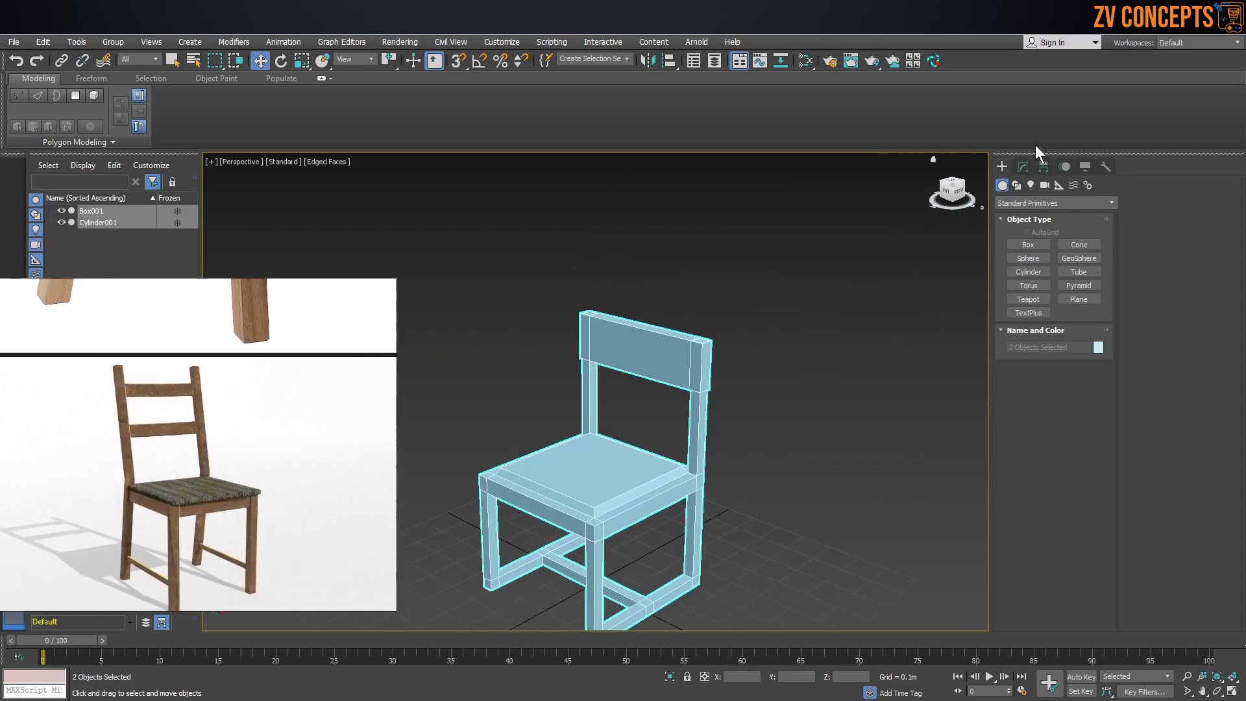
left_click(1024, 166)
left_click(870, 253)
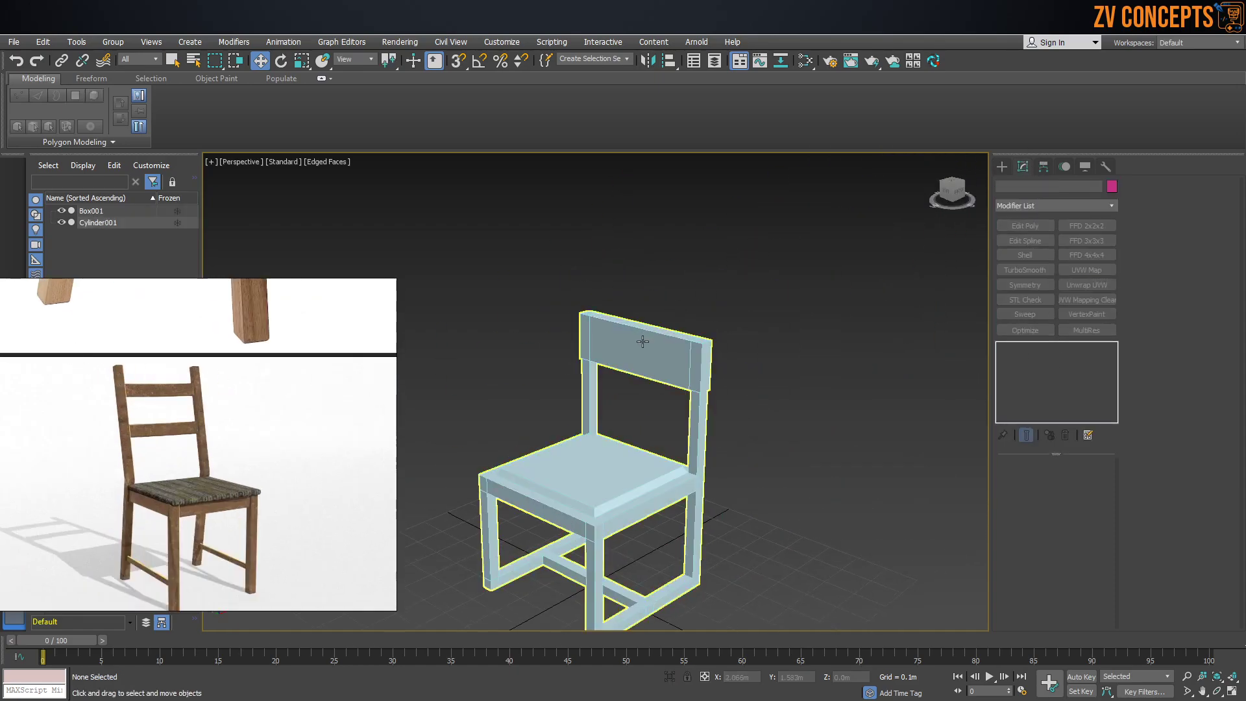
left_click(643, 342)
left_click(1024, 485)
left_click_drag(727, 223, 564, 390)
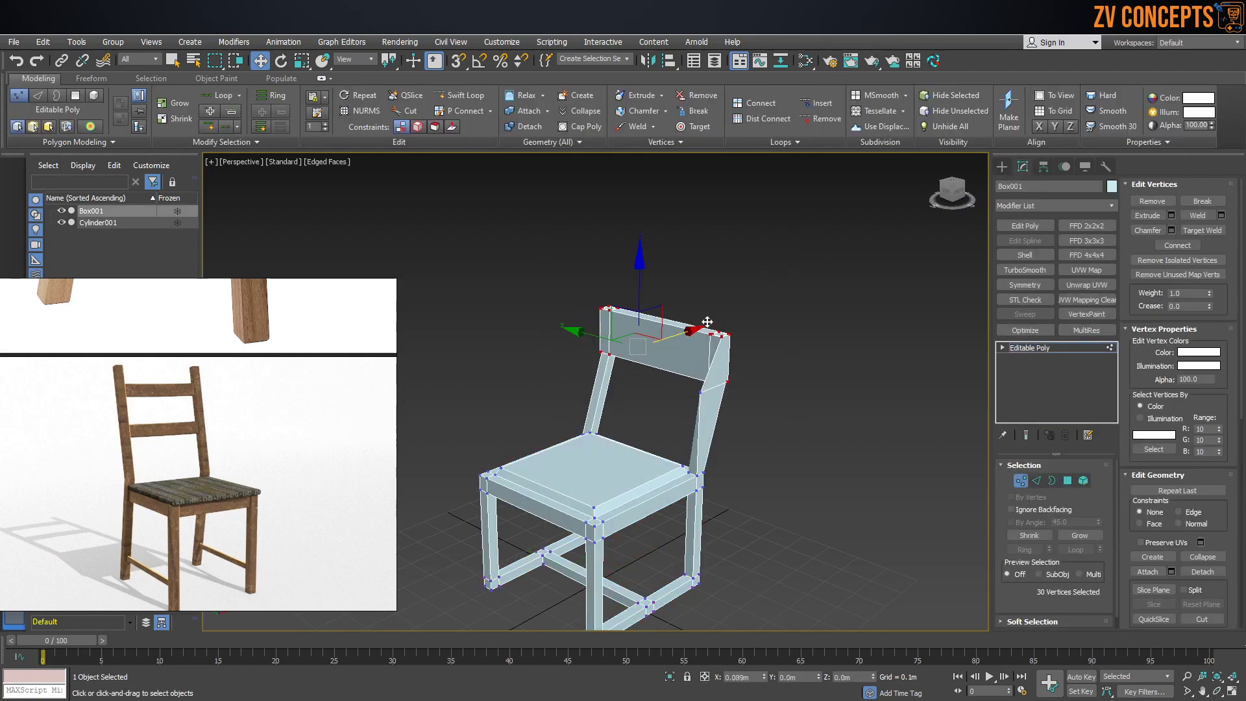
middle_click_drag(770, 274, 747, 274, "alt")
left_click_drag(893, 269, 571, 400)
middle_click_drag(805, 329, 759, 323, "alt")
left_click_drag(760, 323, 765, 320)
Try to tilt the backrest panel further by moving only its top vertices backward, matching the slanted reference chair
middle_click_drag(765, 321, 798, 311, "alt")
left_click_drag(849, 274, 629, 330)
middle_click_drag(629, 330, 682, 308, "alt")
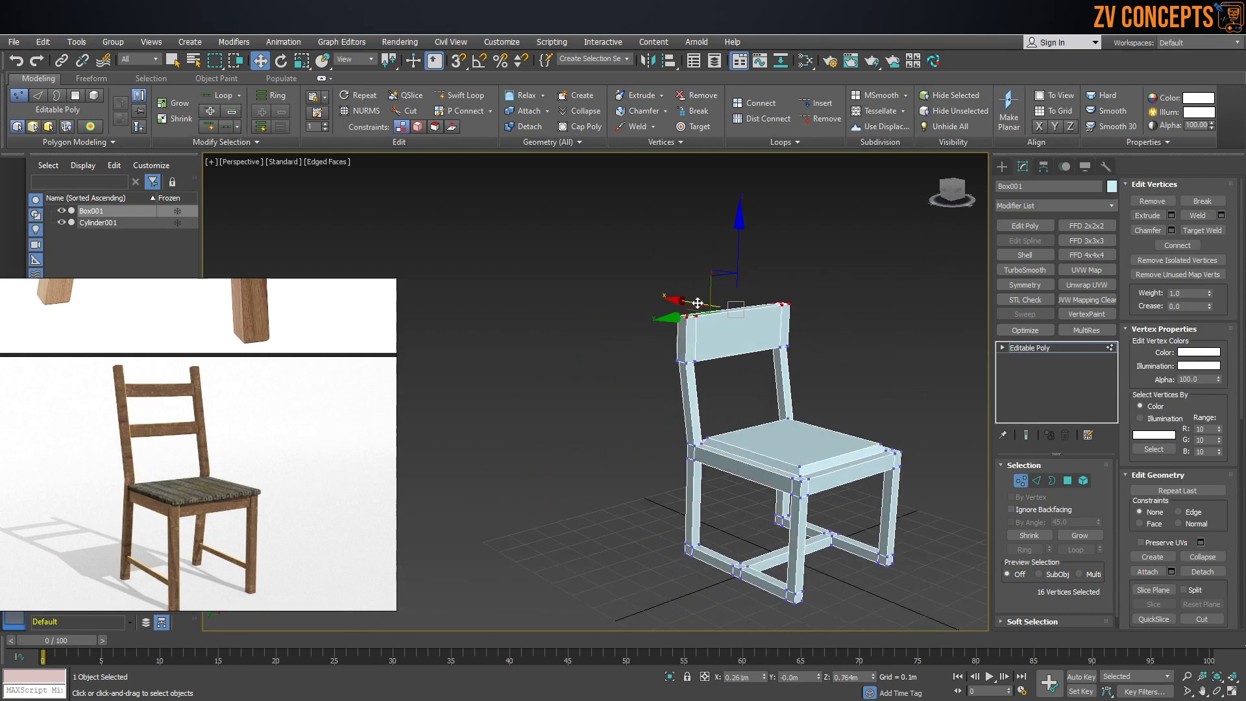
left_click_drag(685, 305, 673, 297)
scroll(133, 422, "up", 2)
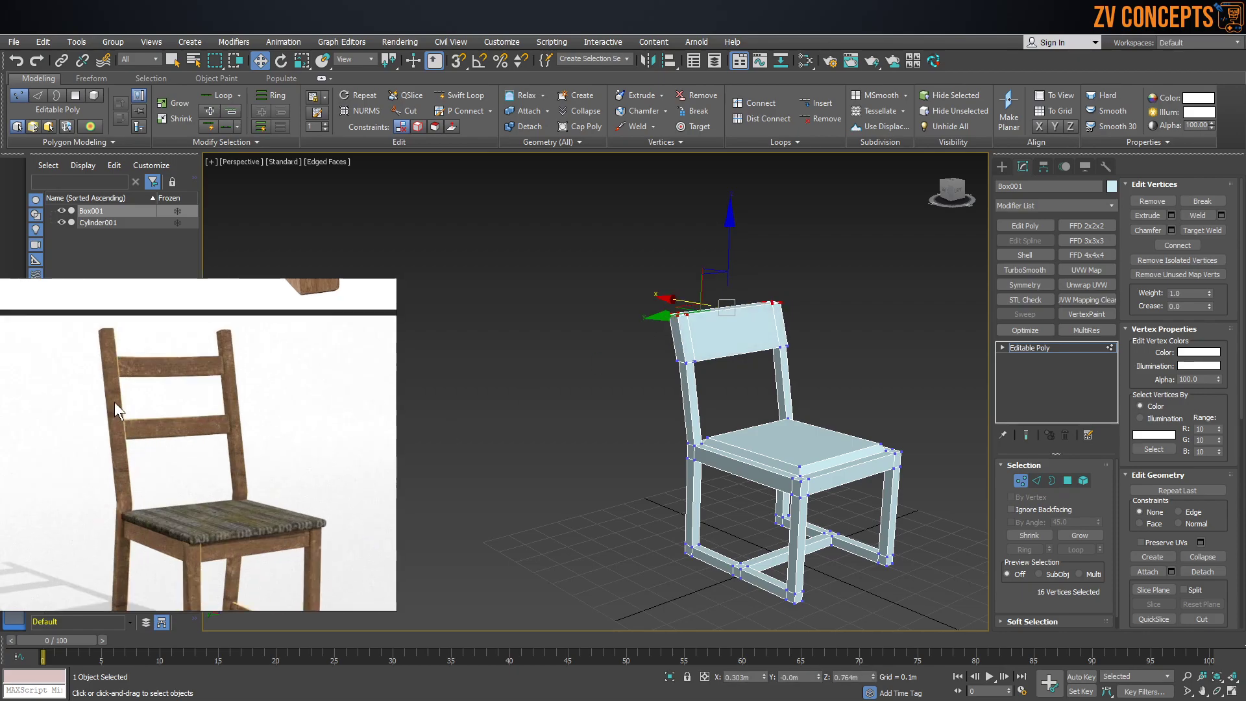
scroll(682, 448, "up", 4)
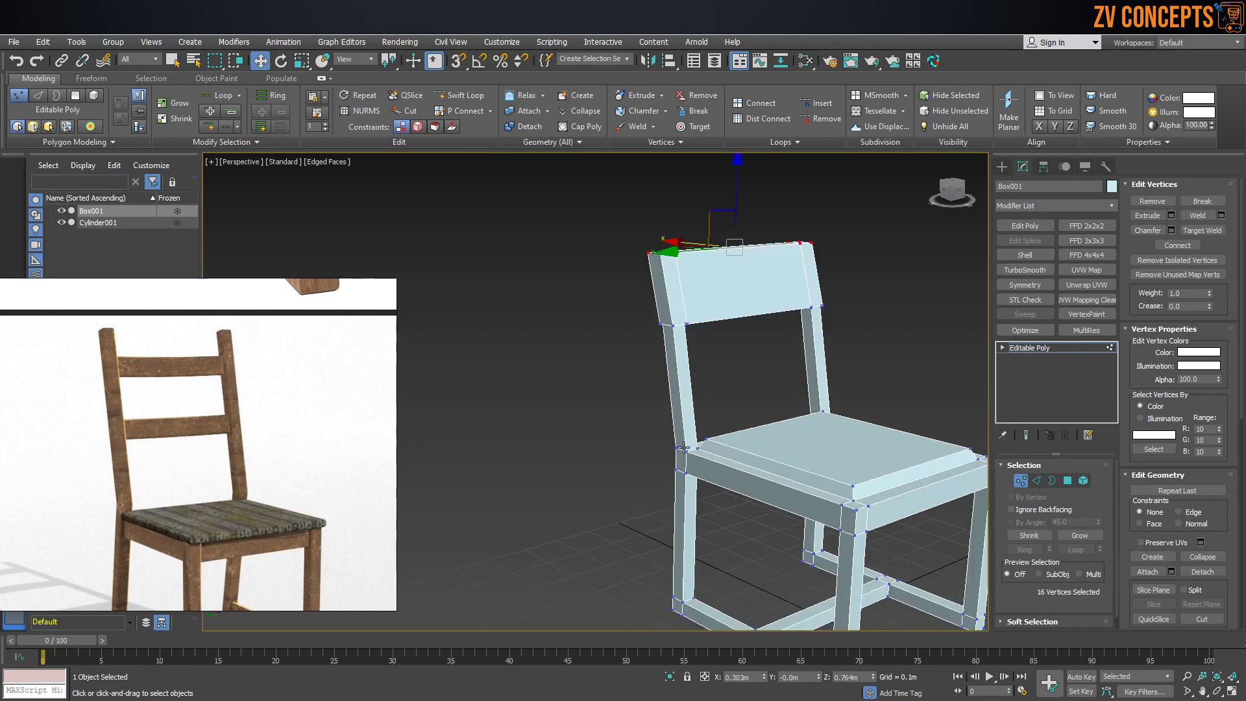
Undo the backrest vertex moves
scroll(739, 248, "down", 5)
key("ctrl+z")
key("ctrl+z")
key("ctrl+z")
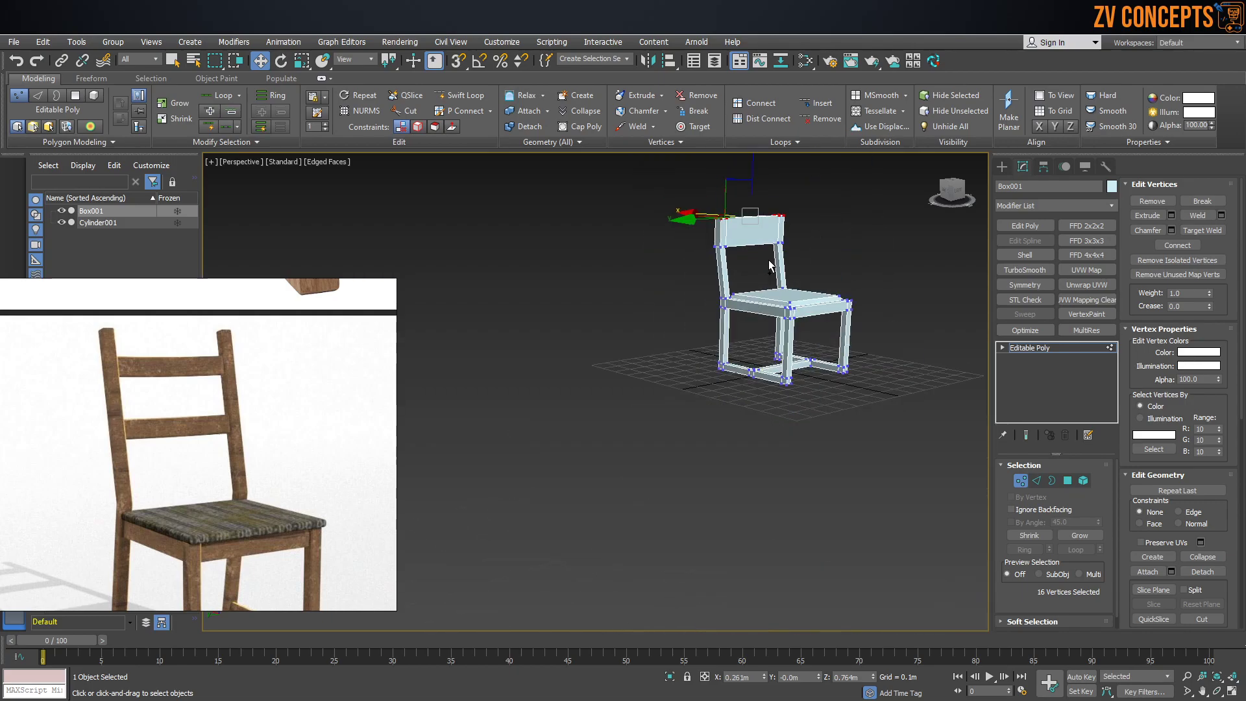
Leave vertex editing on the chair and bring up the round stool reference for closer study
scroll(155, 500, "down", 3)
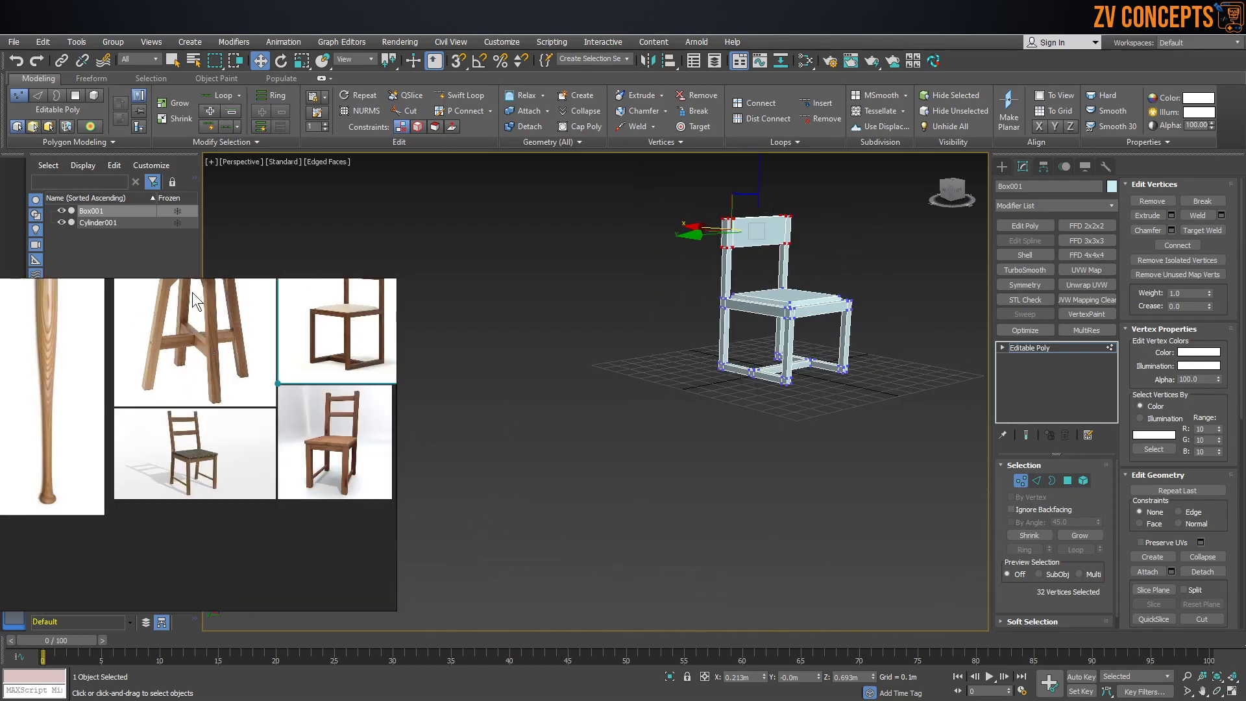
scroll(215, 392, "up", 4)
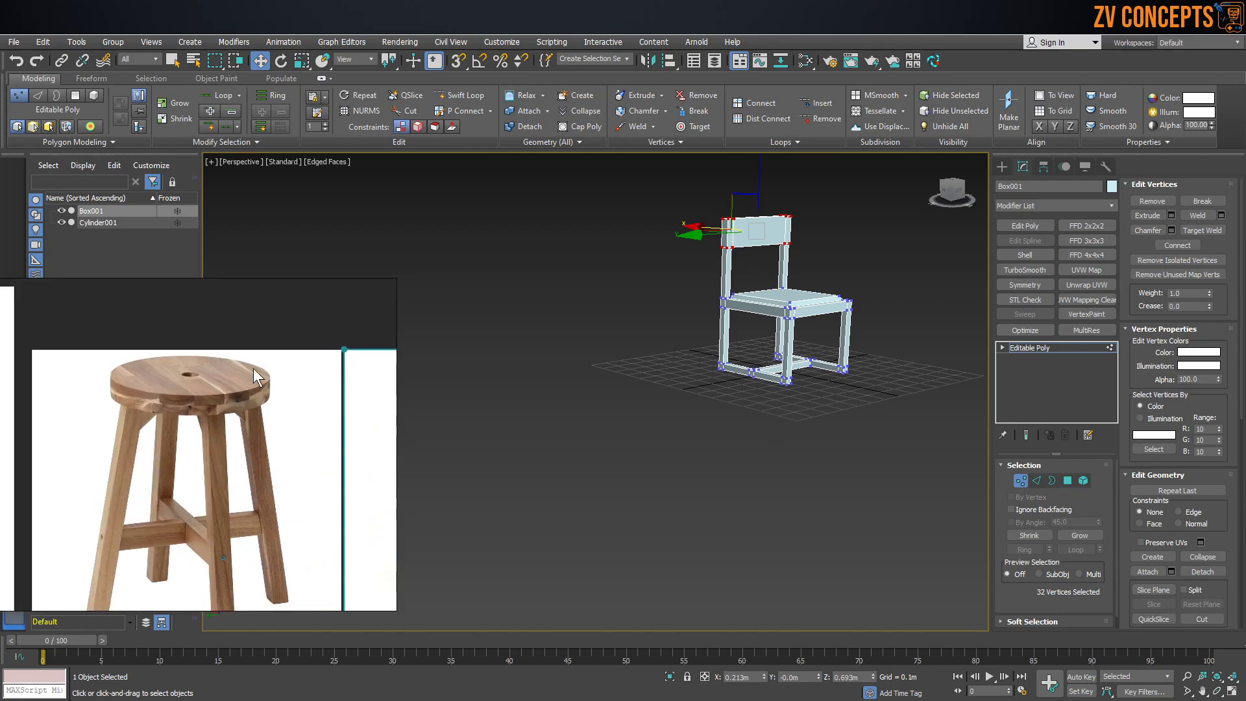
left_click(1003, 167)
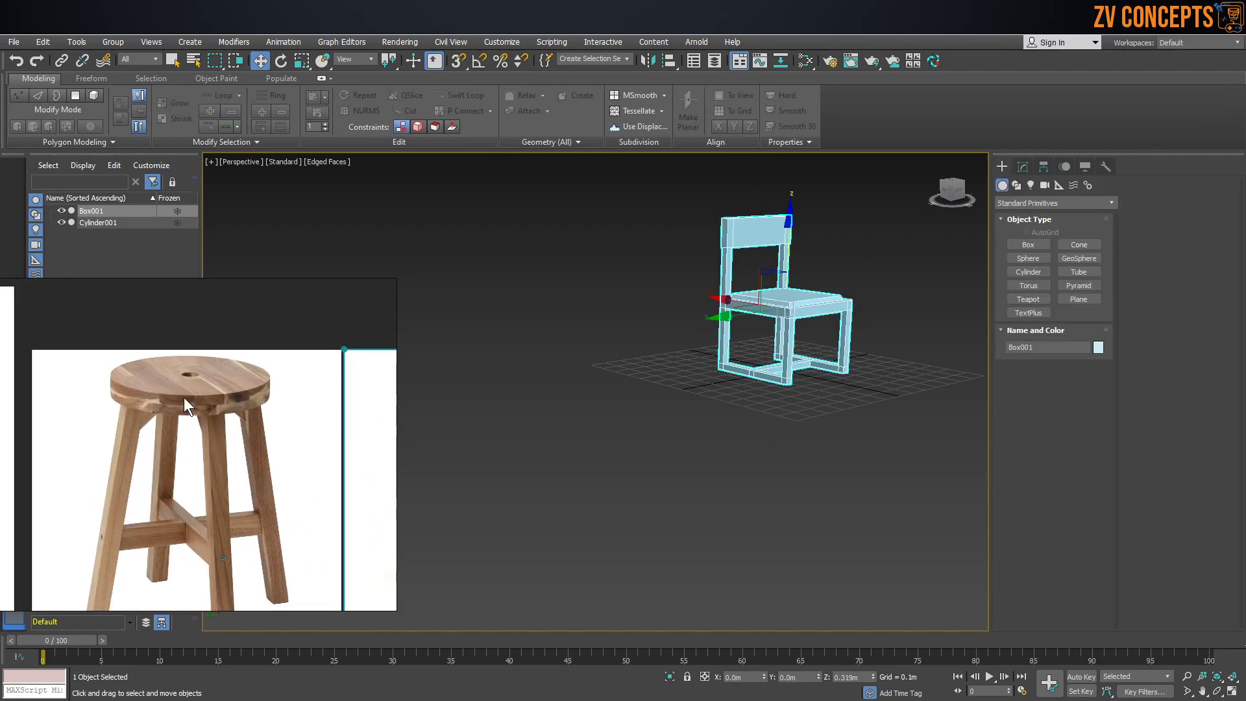
scroll(184, 398, "up", 1)
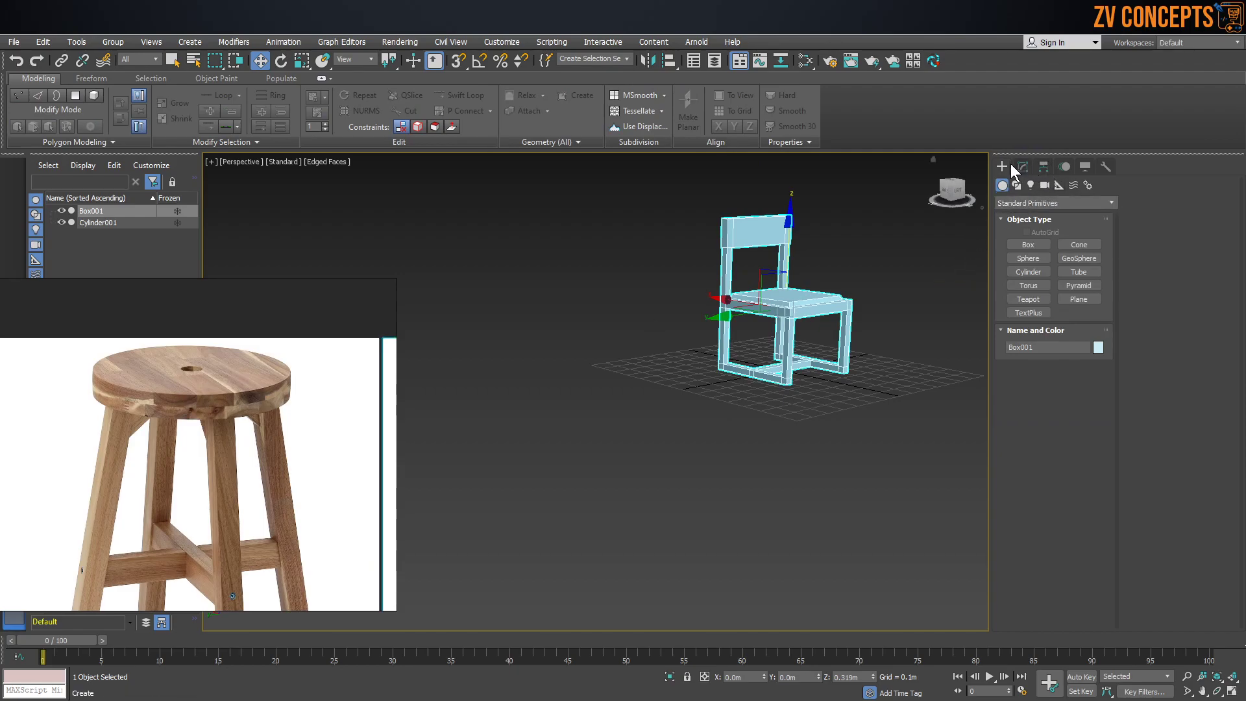
Create a tube beside the chair for the stool seat, about 0.335 m outer radius and 0.041 m inner radius
left_click(1079, 272)
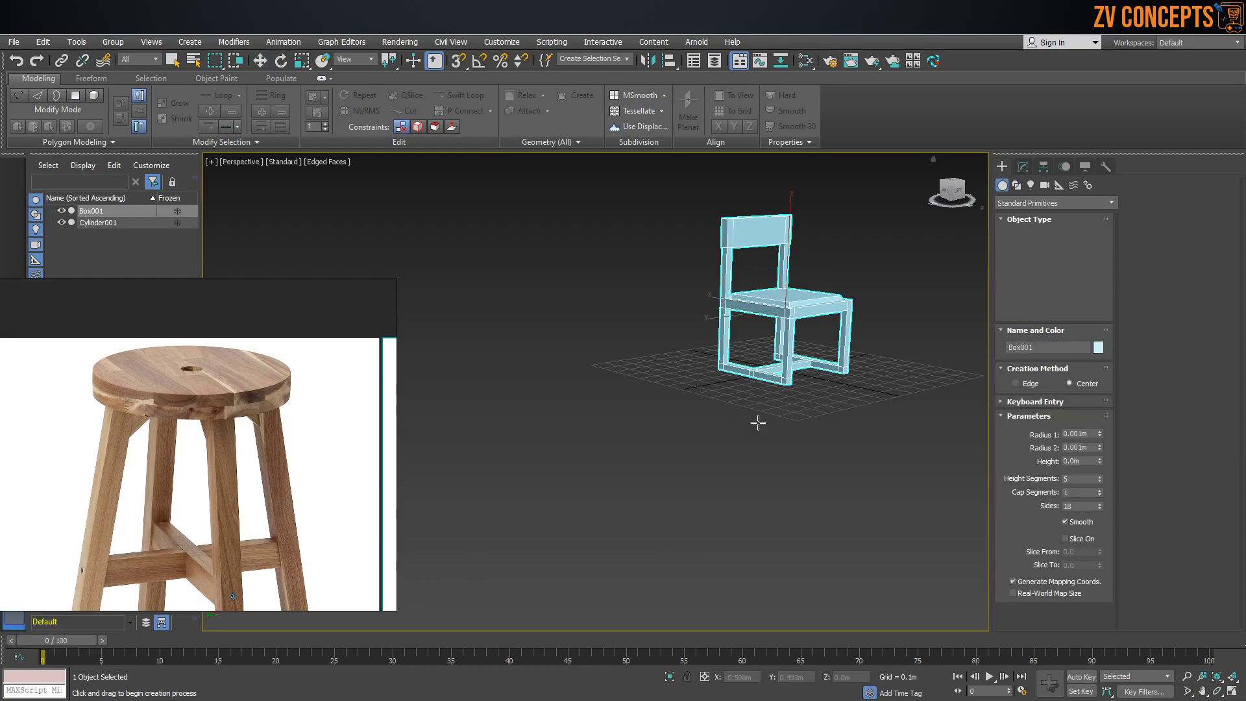
scroll(636, 426, "up", 2)
left_click_drag(653, 404, 685, 441)
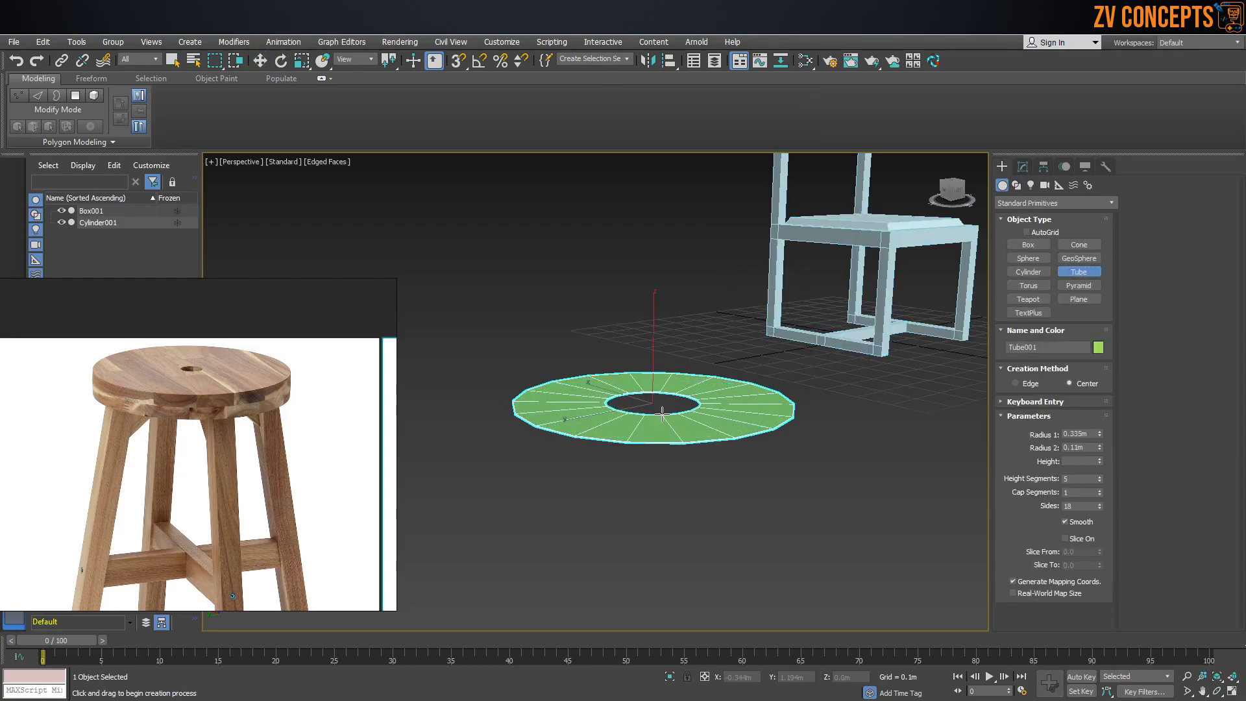
left_click(661, 407)
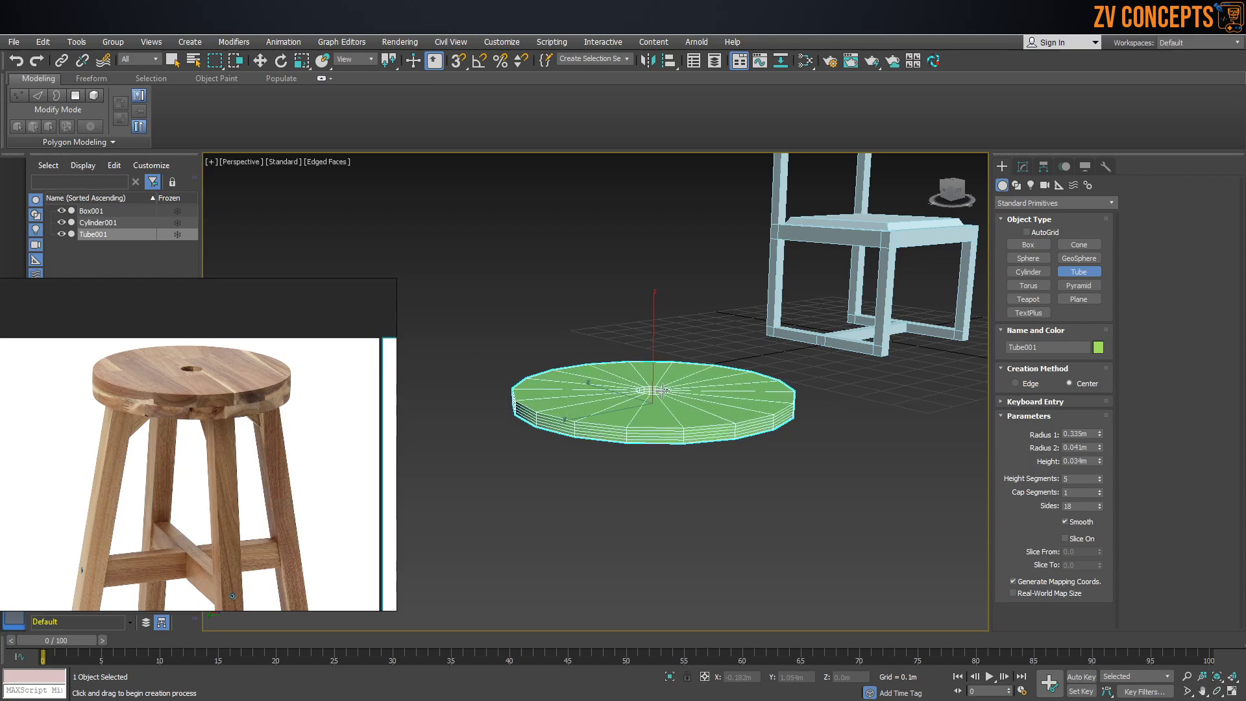
left_click(665, 376)
Reduce the seat tube to one height segment, 0.189 m outer radius, 0.046 m inner radius and 0.045 m height
right_click(1099, 478)
left_click_drag(1100, 432, 1070, 457)
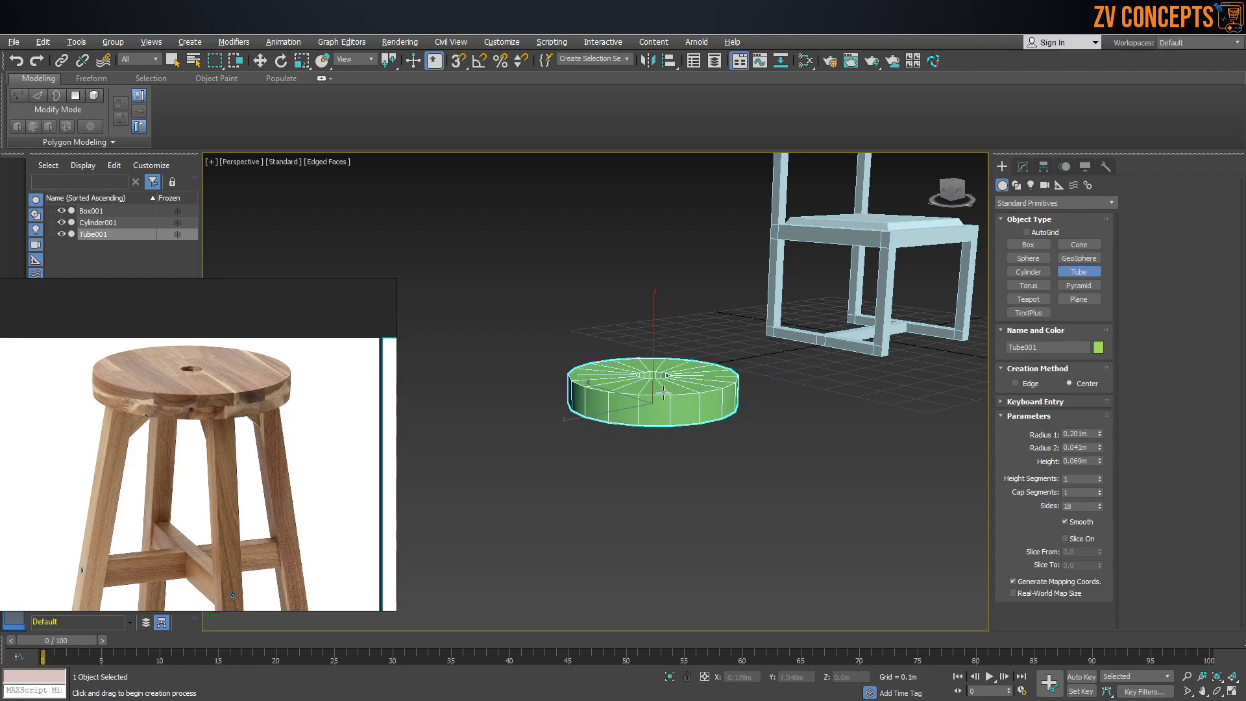
scroll(663, 393, "up", 5)
left_click_drag(1100, 448, 1101, 480)
scroll(596, 383, "down", 4)
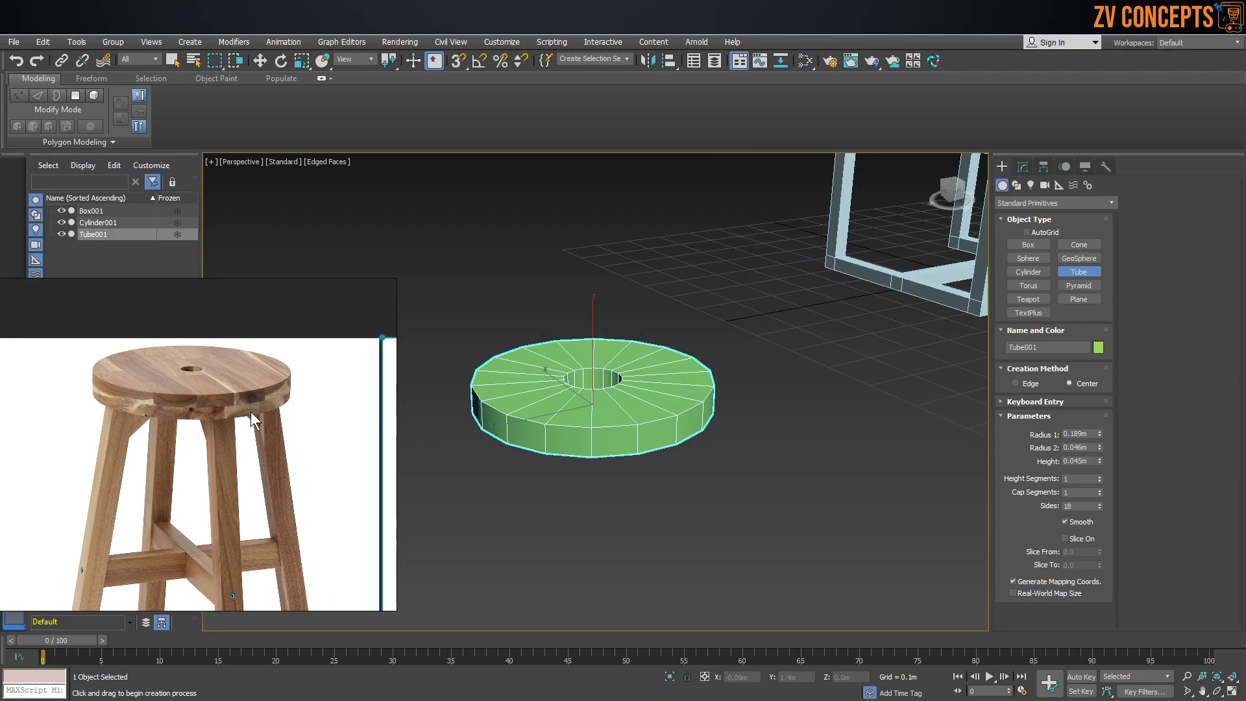
Refine the seat tube to match the stool reference: 0.185 m outer radius, 0.033 m inner radius and 0.034 m height
scroll(282, 422, "down", 2)
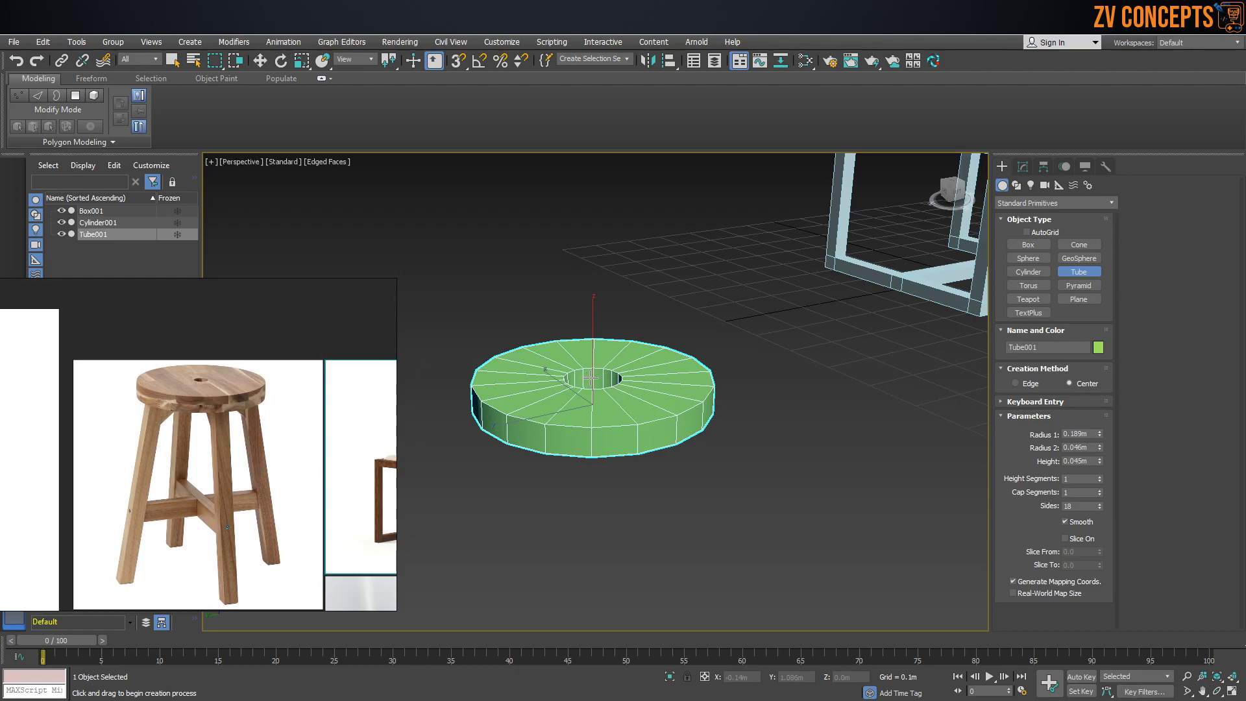
middle_click_drag(641, 352, 644, 386, "alt")
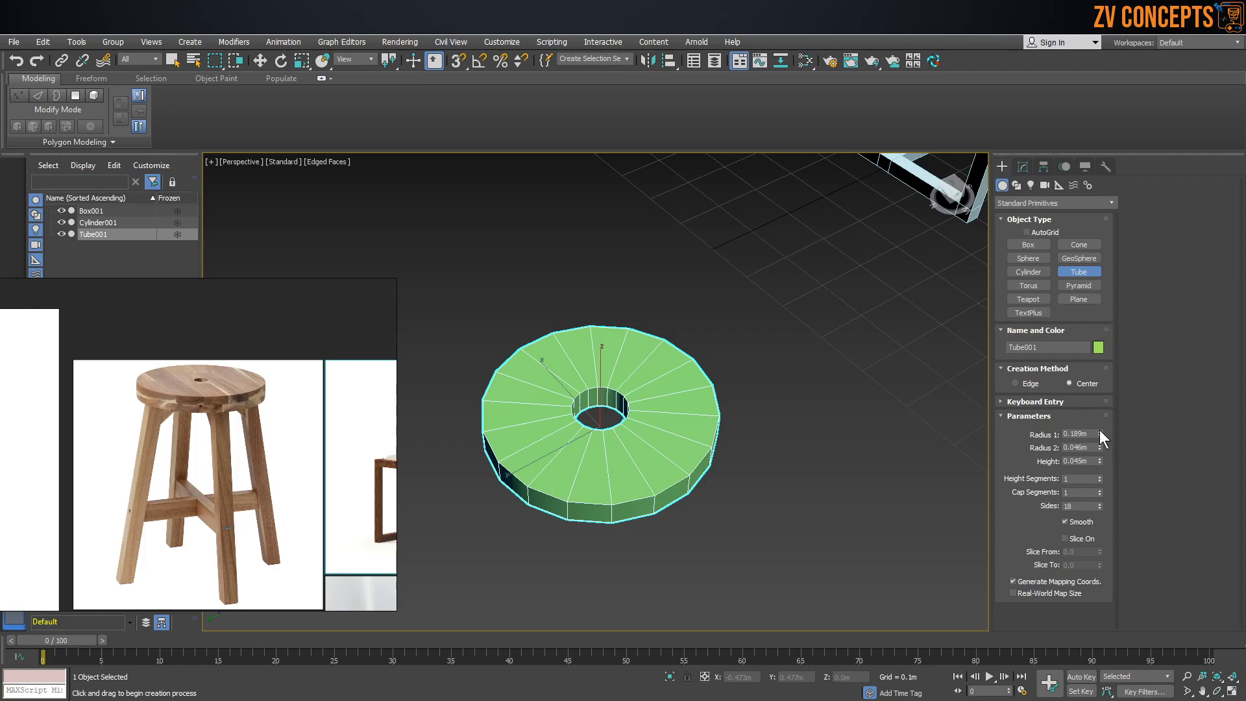
left_click_drag(1100, 433, 1104, 461)
scroll(501, 361, "down", 5)
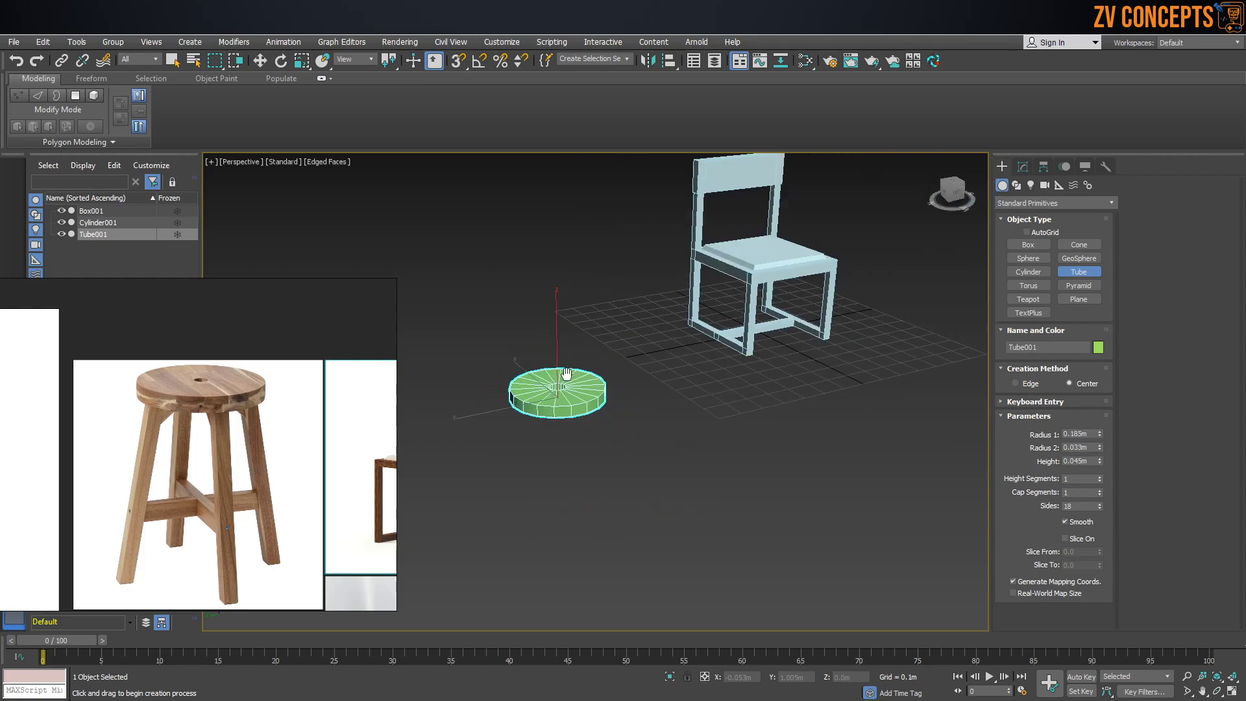
key("w")
key("z")
left_click(1023, 166)
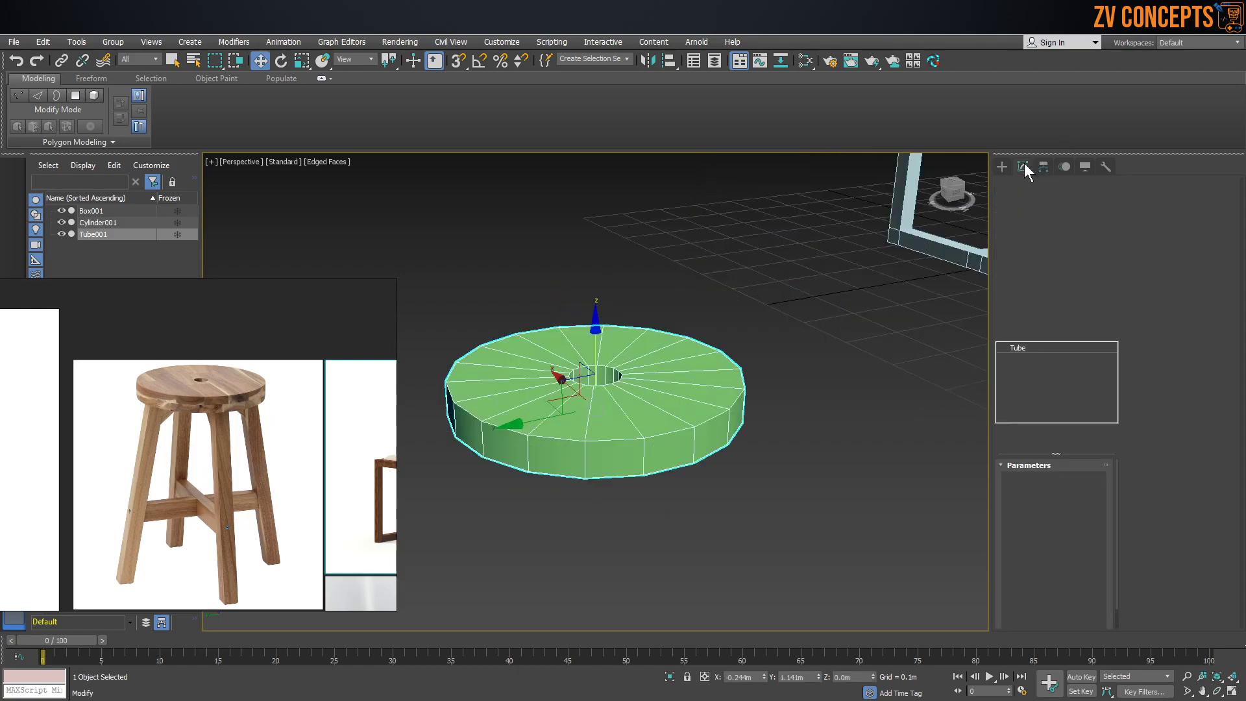
left_click_drag(1100, 511, 1106, 525)
Raise the stool seat along Z to about 0.46 m above the ground
scroll(660, 401, "down", 2)
left_click_drag(620, 334, 633, 69)
scroll(645, 164, "down", 4)
Move the chair away from the work area along Y to about 2.459 m
middle_click_drag(647, 170, 599, 308, "alt")
left_click(782, 231)
left_click_drag(782, 232, 457, 302)
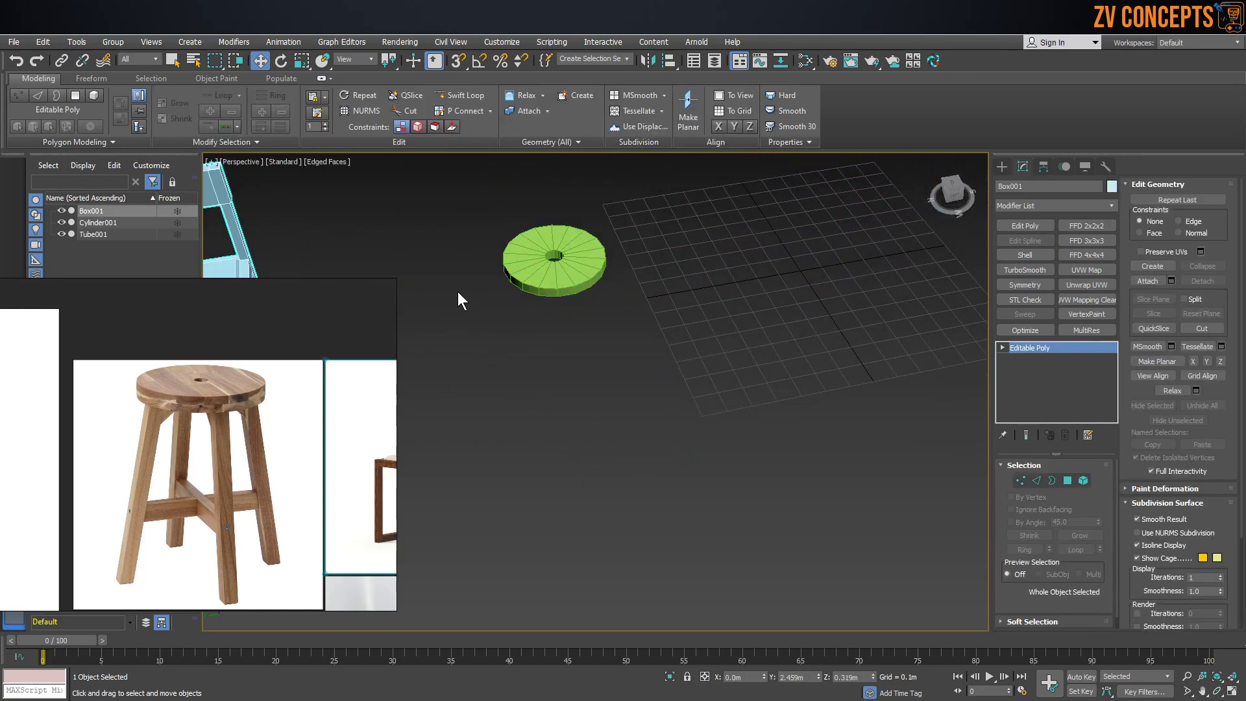
Centre the stool seat at X 0, Y 0 and lower it to a height of 0.45 m
left_click(549, 276)
right_click(765, 677)
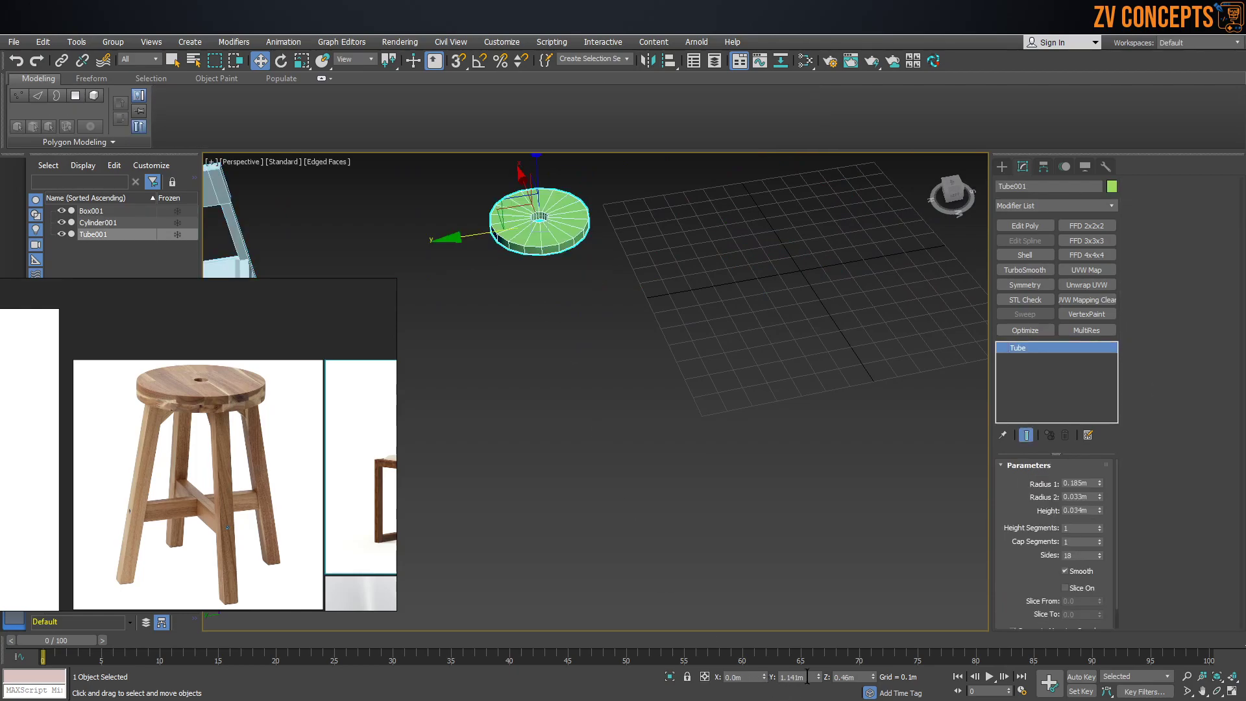
right_click(819, 678)
scroll(777, 367, "down", 3)
middle_click_drag(777, 367, 727, 417)
scroll(738, 341, "up", 3)
key("z")
middle_click_drag(738, 341, 761, 310, "alt")
scroll(768, 286, "down", 4)
left_click_drag(719, 237, 719, 244)
Create a tall box under the seat as a stool leg, about 0.033 m long and 0.041 m wide
left_click(1003, 163)
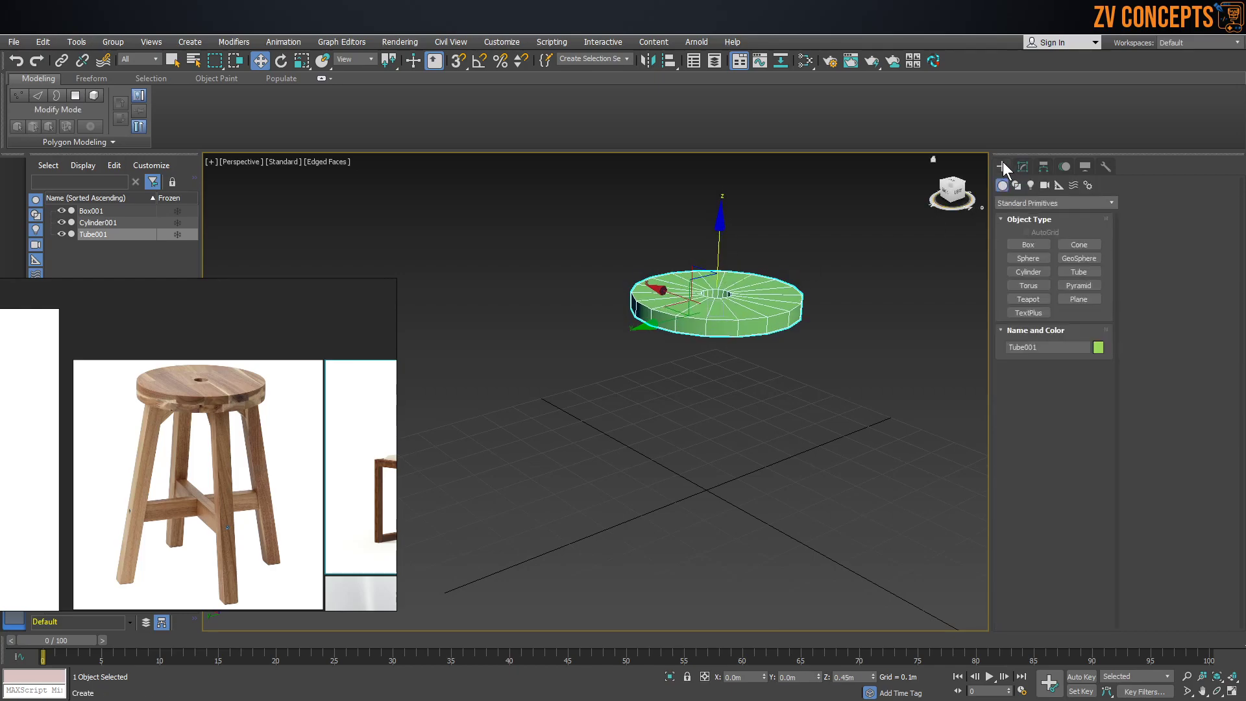
left_click(1028, 246)
left_click_drag(745, 492, 751, 498)
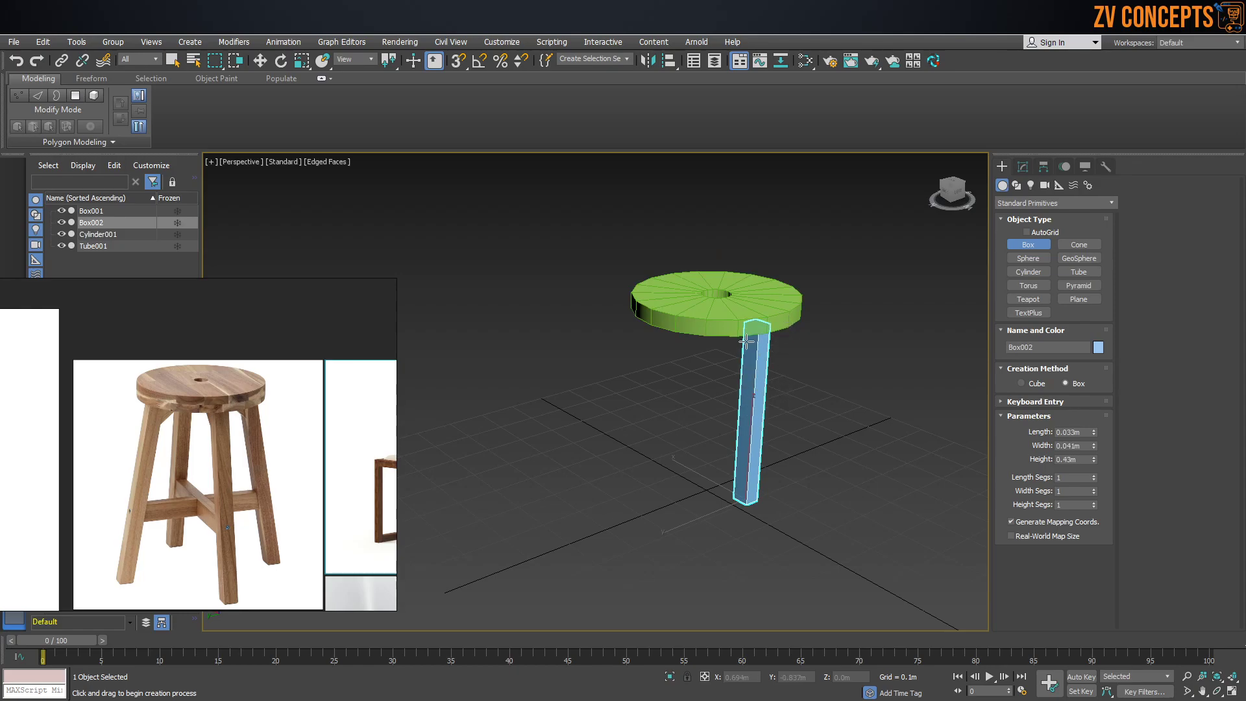
Set the leg's height to 0.455 m so it reaches into the seat, and its width to 0.044 m
key("l")
key("z")
scroll(573, 322, "down", 3)
key("w")
scroll(592, 291, "up", 3)
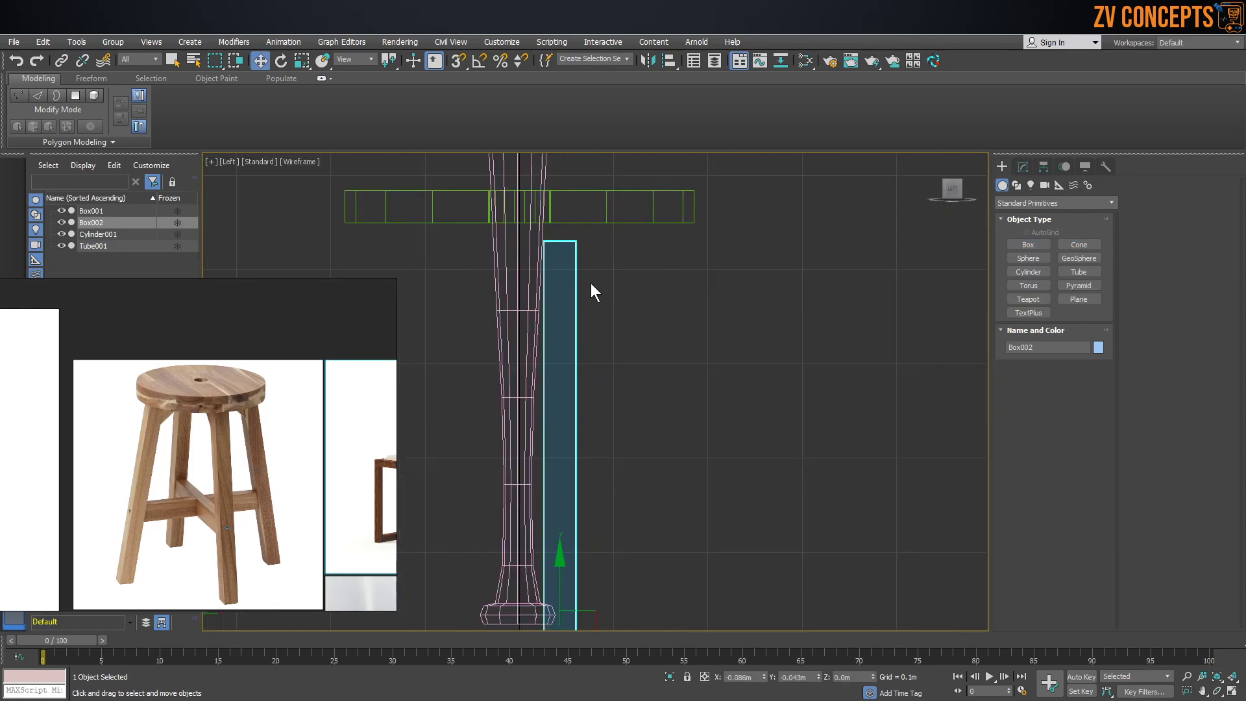
left_click(1023, 167)
left_click_drag(1096, 504, 1096, 467)
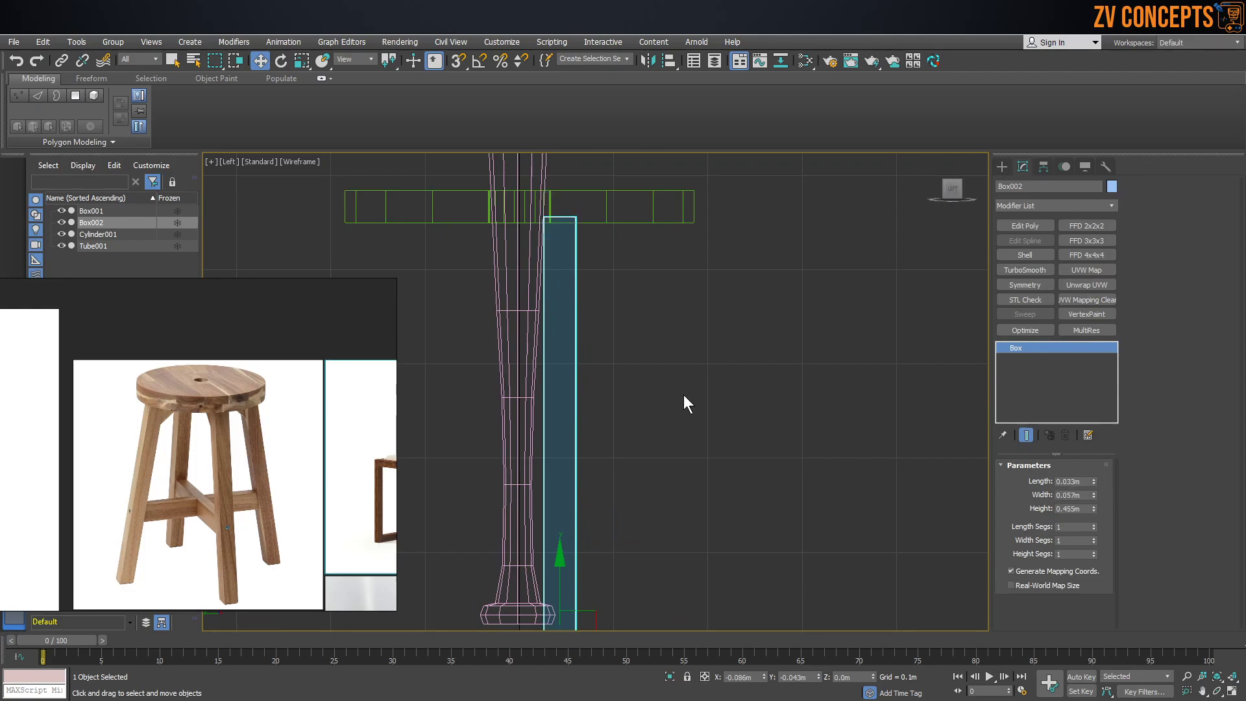
key("p")
scroll(770, 376, "up", 2)
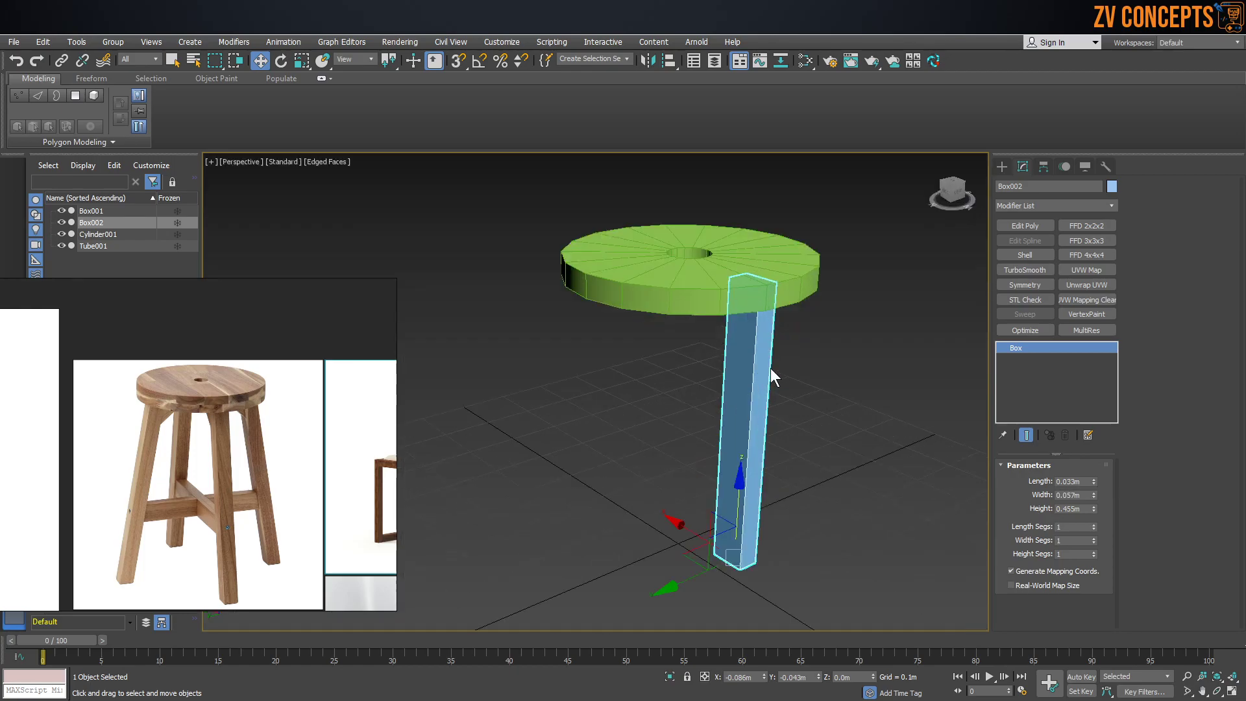
left_click_drag(1093, 495, 1093, 513)
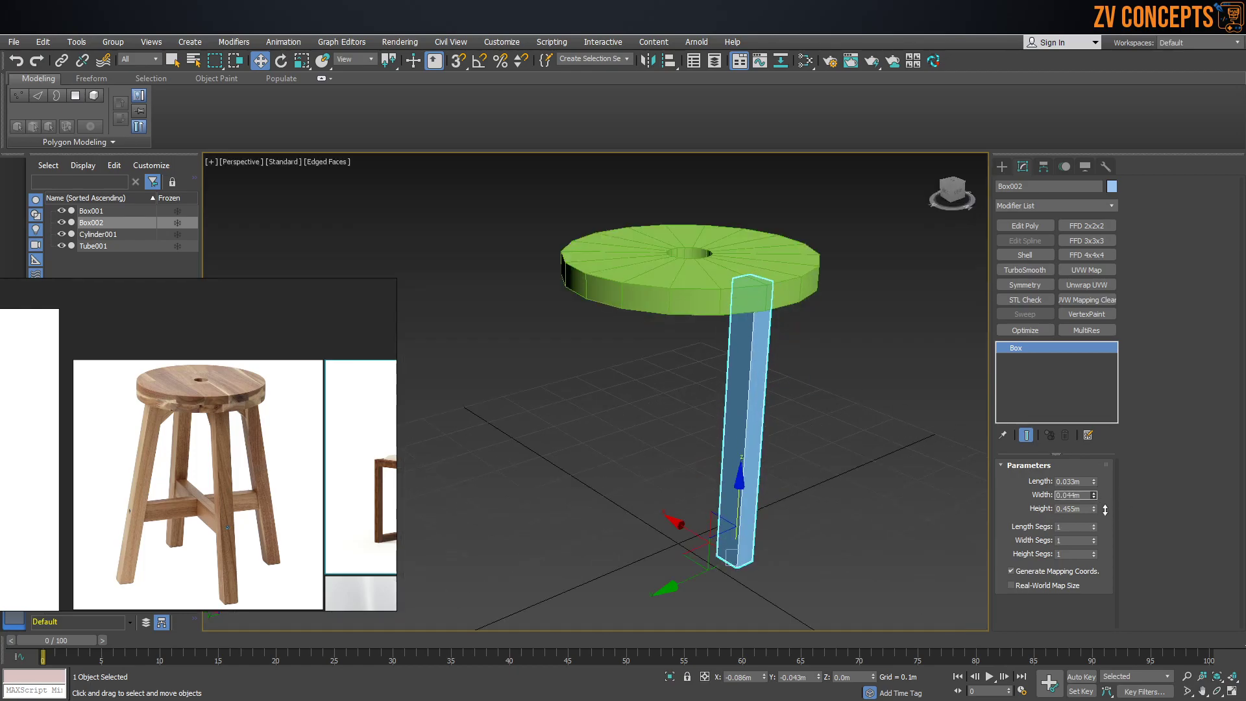
Centre the leg at X 0, Y 0 and shift it along Y to about 0.151 m, under the seat's edge
middle_click_drag(759, 422, 793, 431, "alt")
left_click_drag(680, 502, 711, 508)
key("t")
key("z")
scroll(694, 352, "down", 6)
scroll(744, 353, "down", 5)
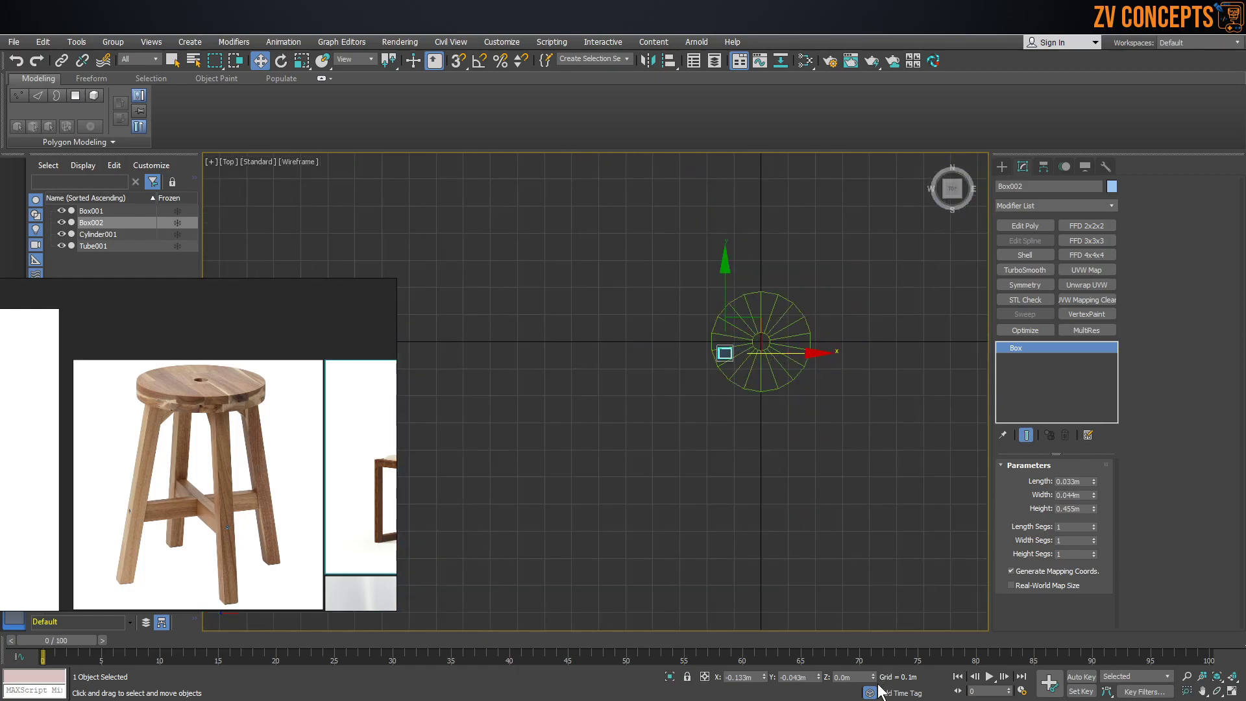
right_click(765, 677)
right_click(819, 677)
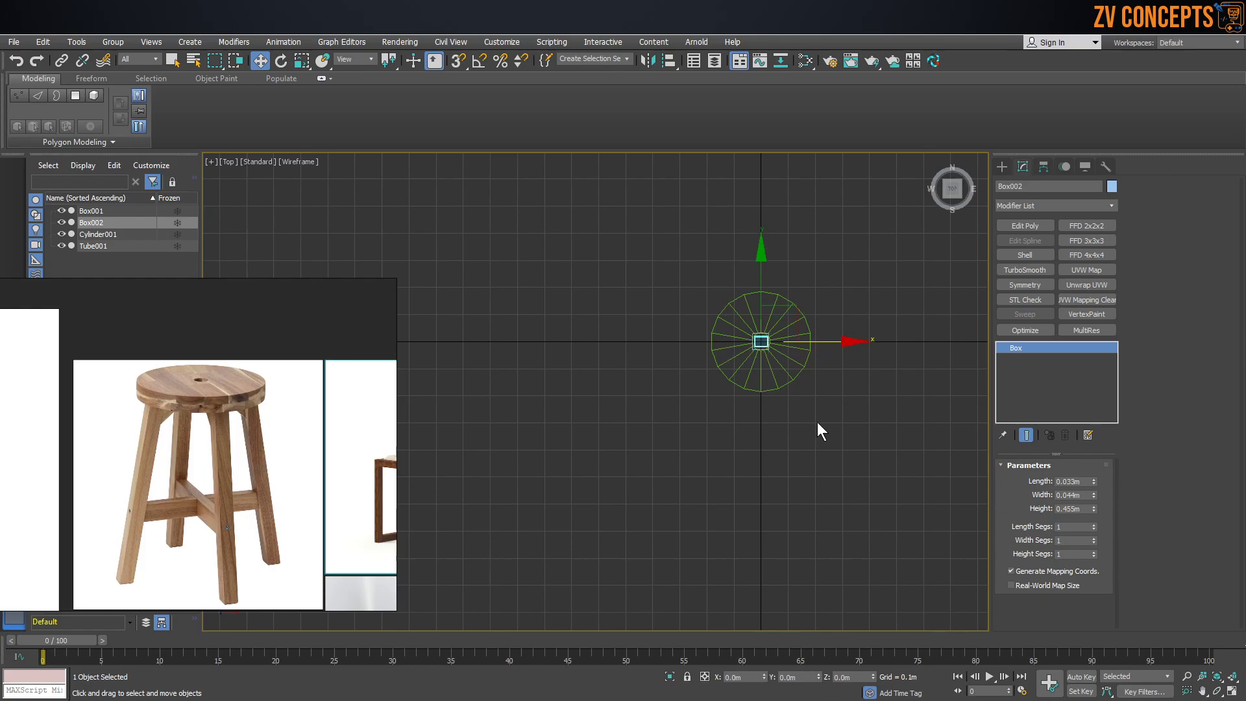
left_click_drag(760, 268, 761, 225)
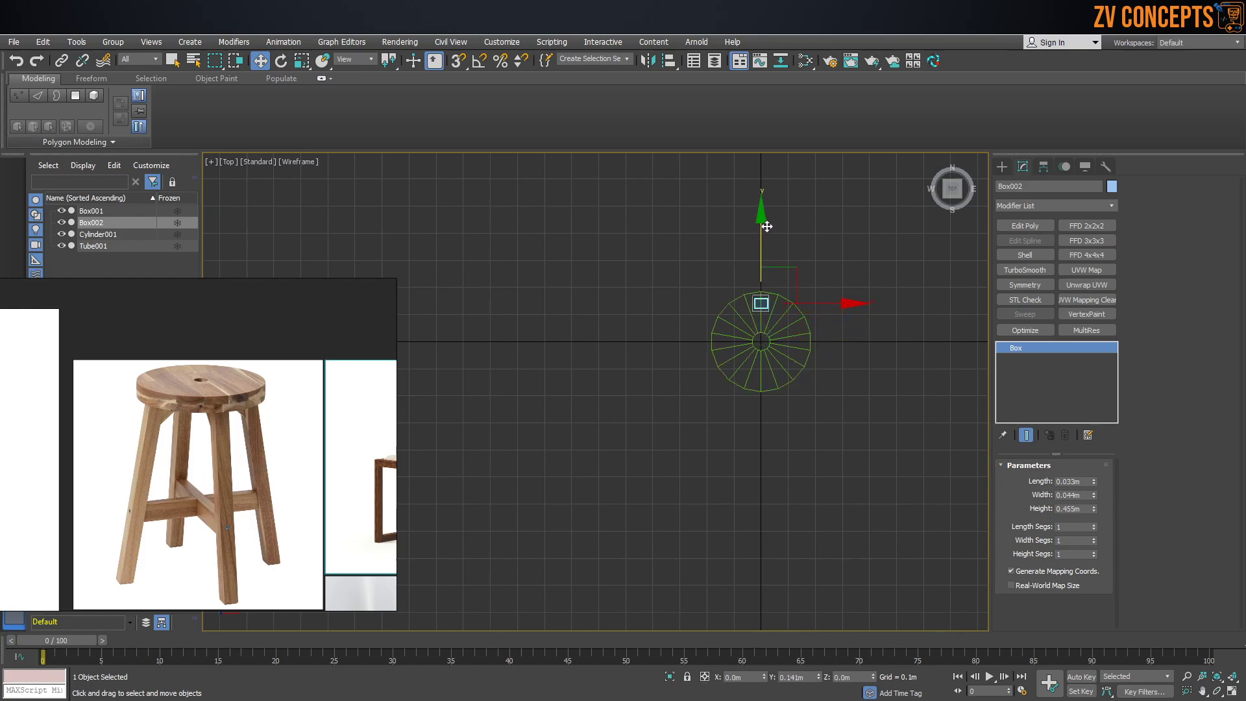
Set the leg's length to 0.035 m and check how it fits under the seat's rim
scroll(769, 260, "up", 3)
key("p")
mouse_move(708, 314)
middle_mouse_down("alt")
mouse_move(671, 317)
mouse_move(682, 376)
middle_mouse_up("alt")
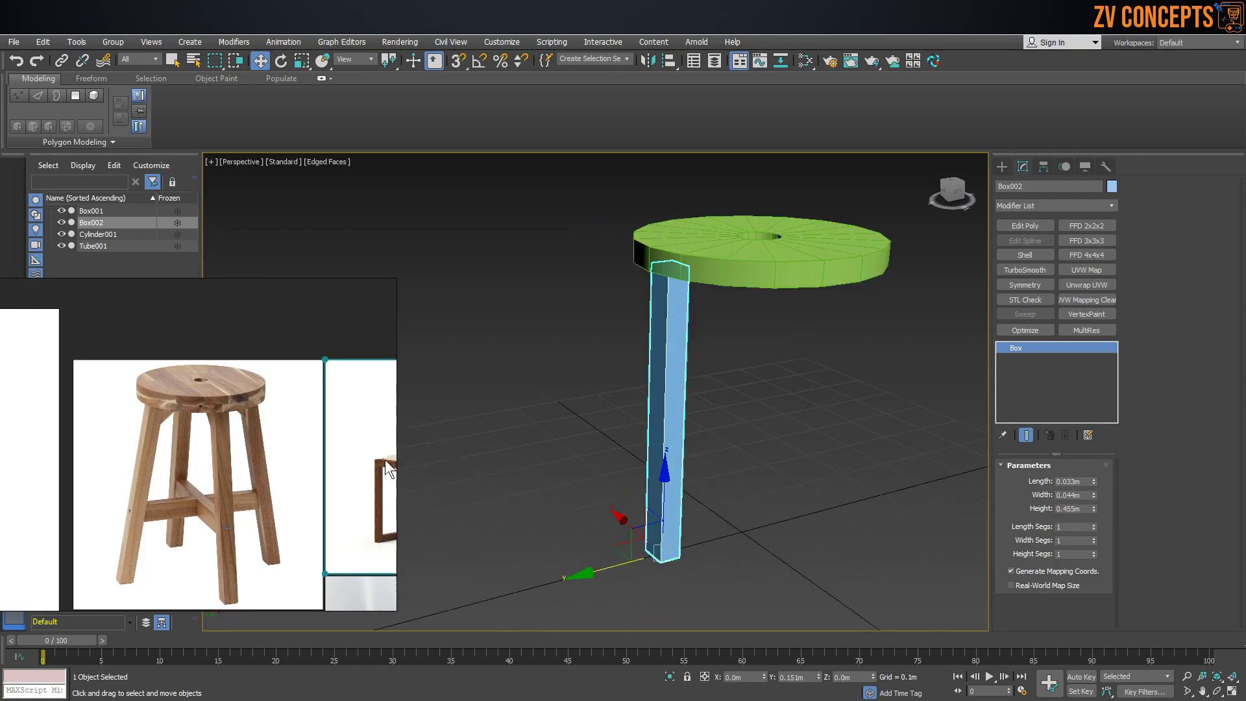
left_click_drag(1094, 482, 1095, 479)
middle_click_drag(670, 277, 657, 318, "alt")
scroll(688, 308, "up", 4)
left_click(723, 317)
left_click(641, 303)
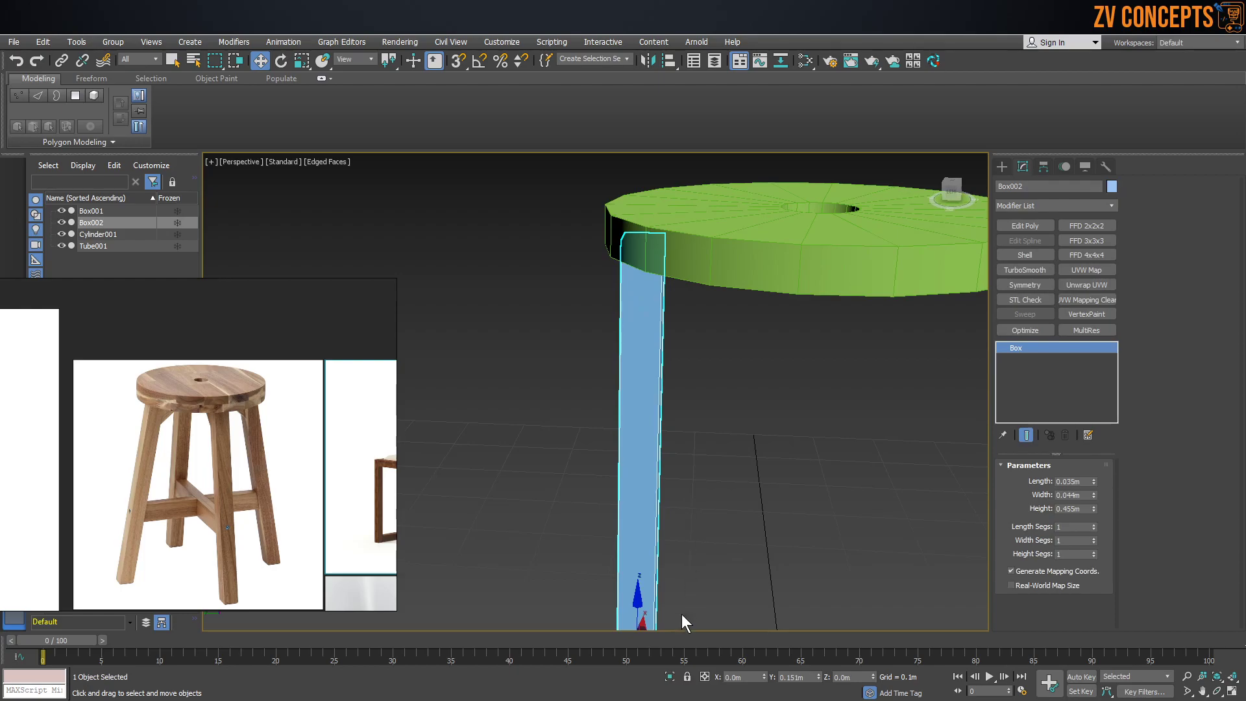
Isolate the leg, convert it to an Editable Poly and bring the other objects back into view
left_click(671, 675)
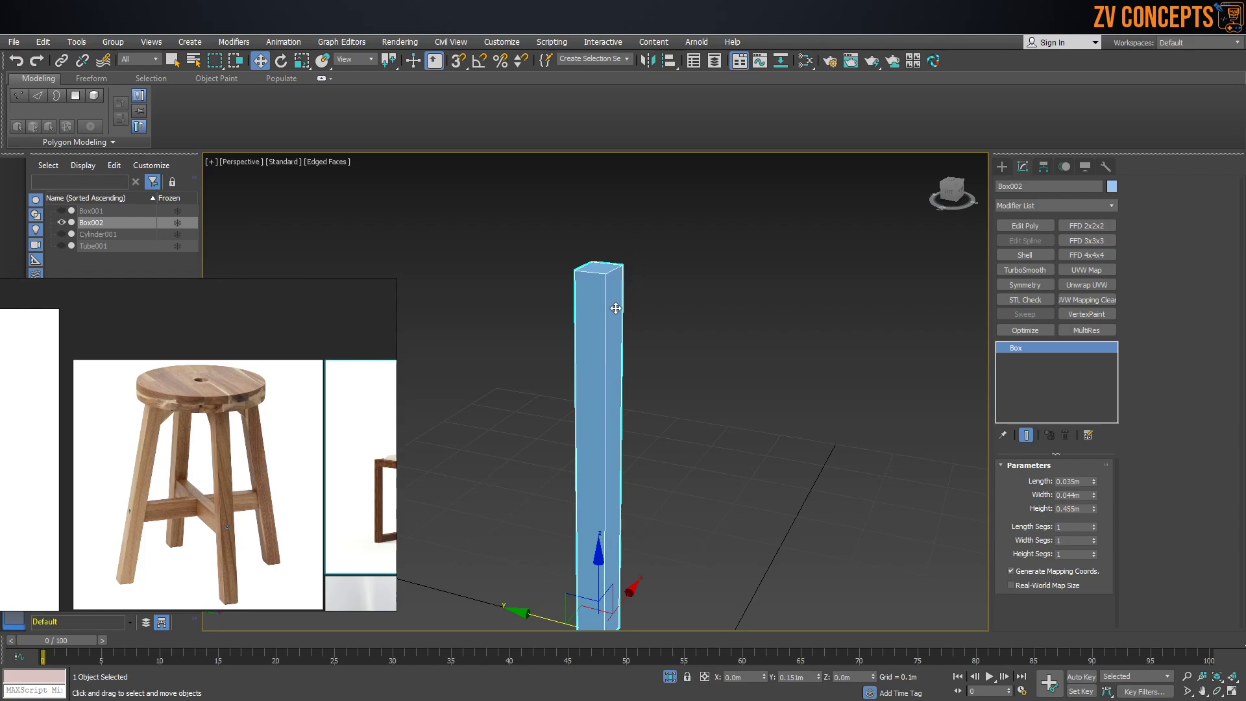
scroll(170, 403, "up", 5)
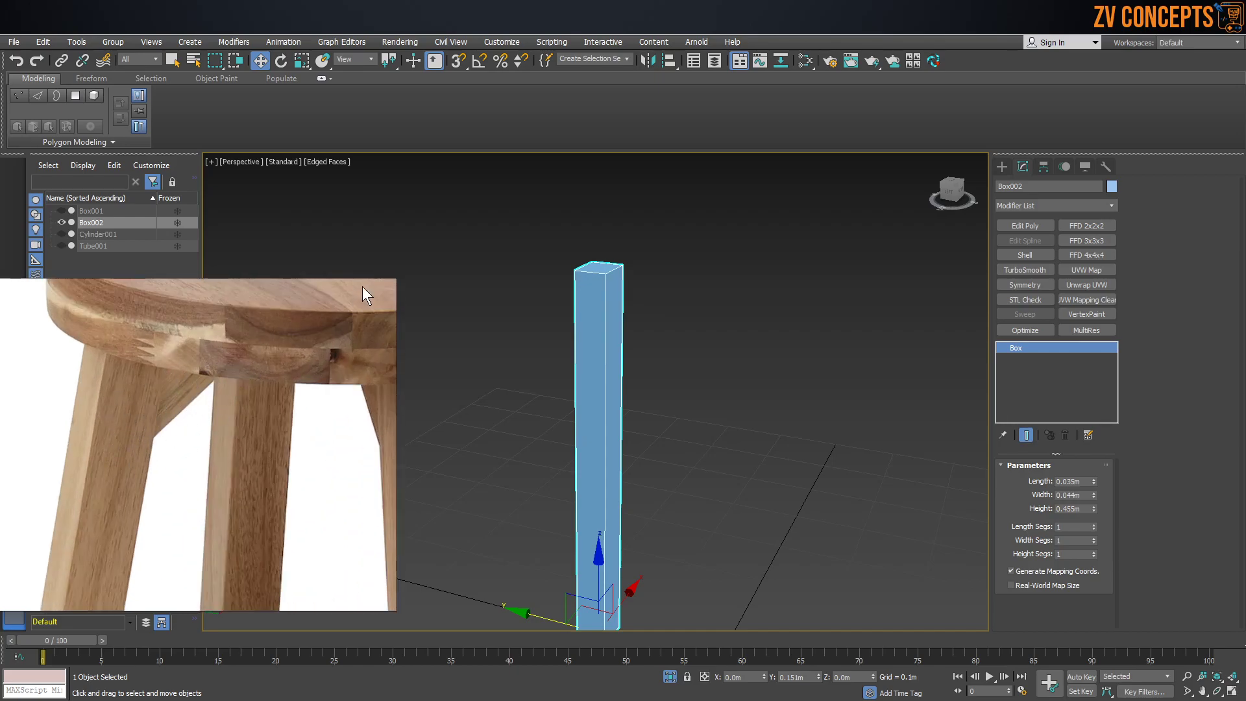
scroll(266, 318, "down", 3)
left_click(631, 337)
left_click(614, 317)
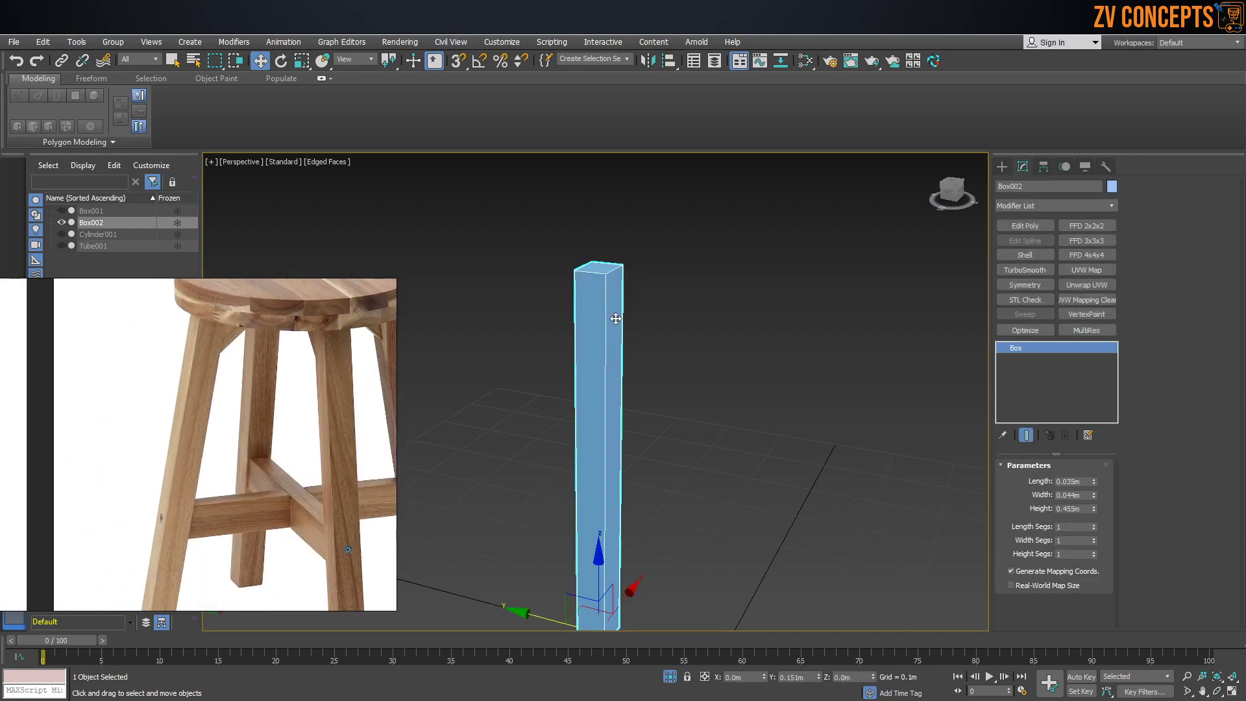
right_click(613, 315)
mouse_move(662, 450)
left_click(773, 459)
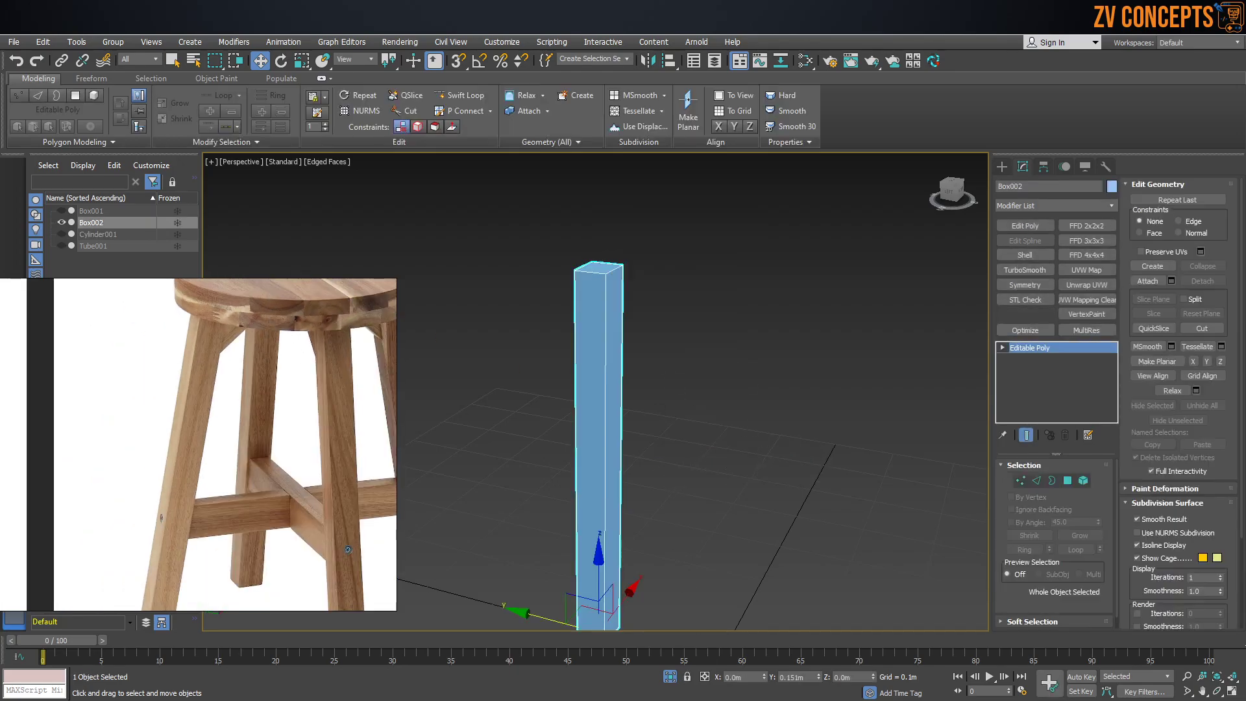
left_click(669, 678)
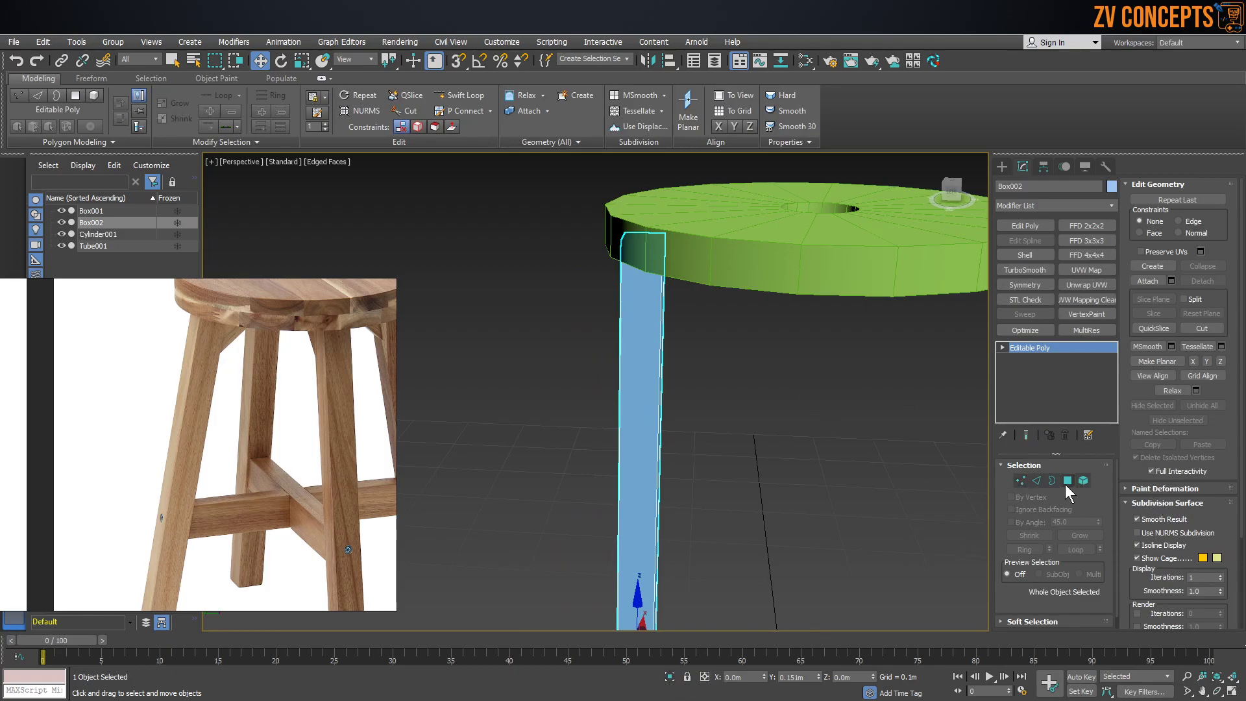
Try to connect the leg's four vertical edges with one loop and raise it to just below the seat
left_click(1037, 480)
left_click_drag(879, 412, 462, 449)
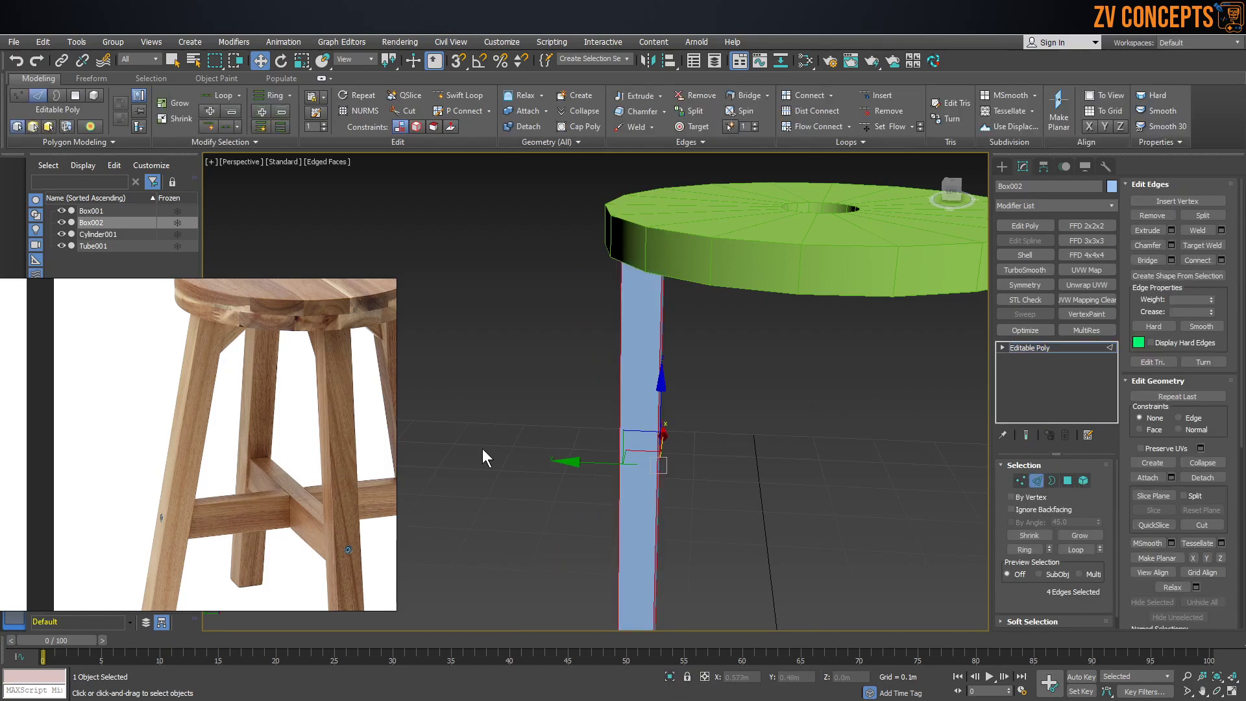
key("z")
scroll(682, 413, "down", 4)
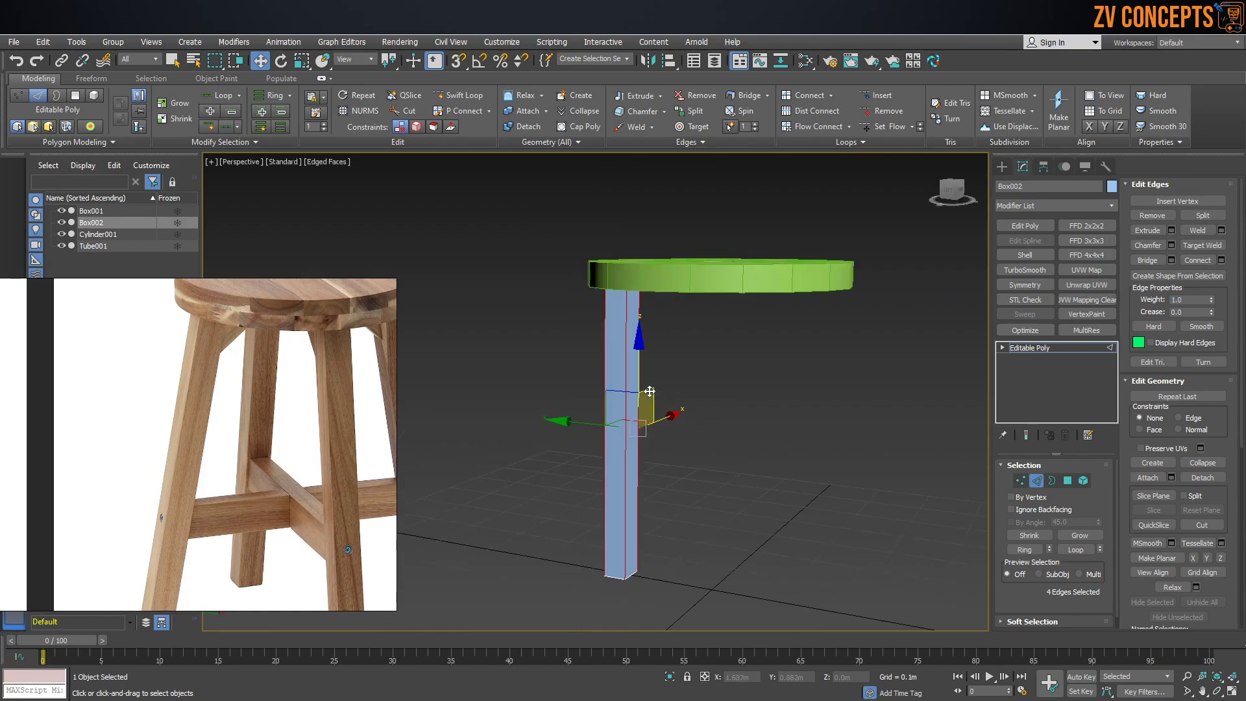
left_click(1222, 260)
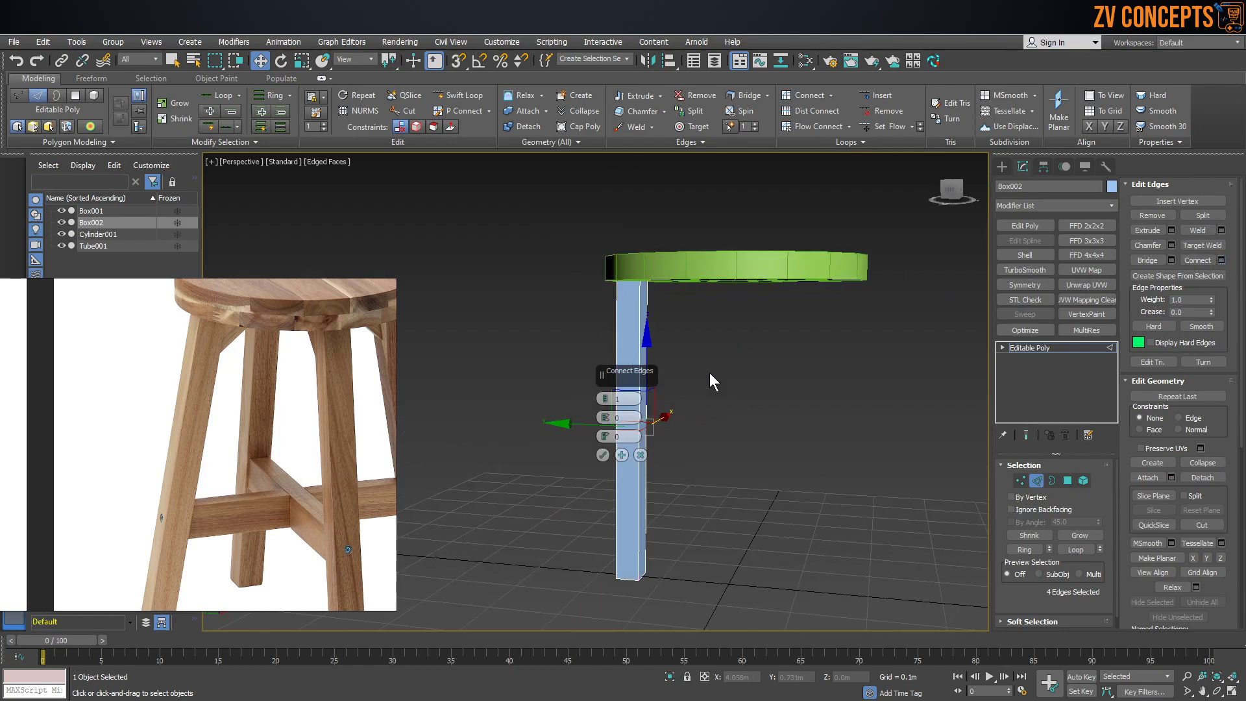
left_click(603, 455)
left_click_drag(629, 371, 666, 245)
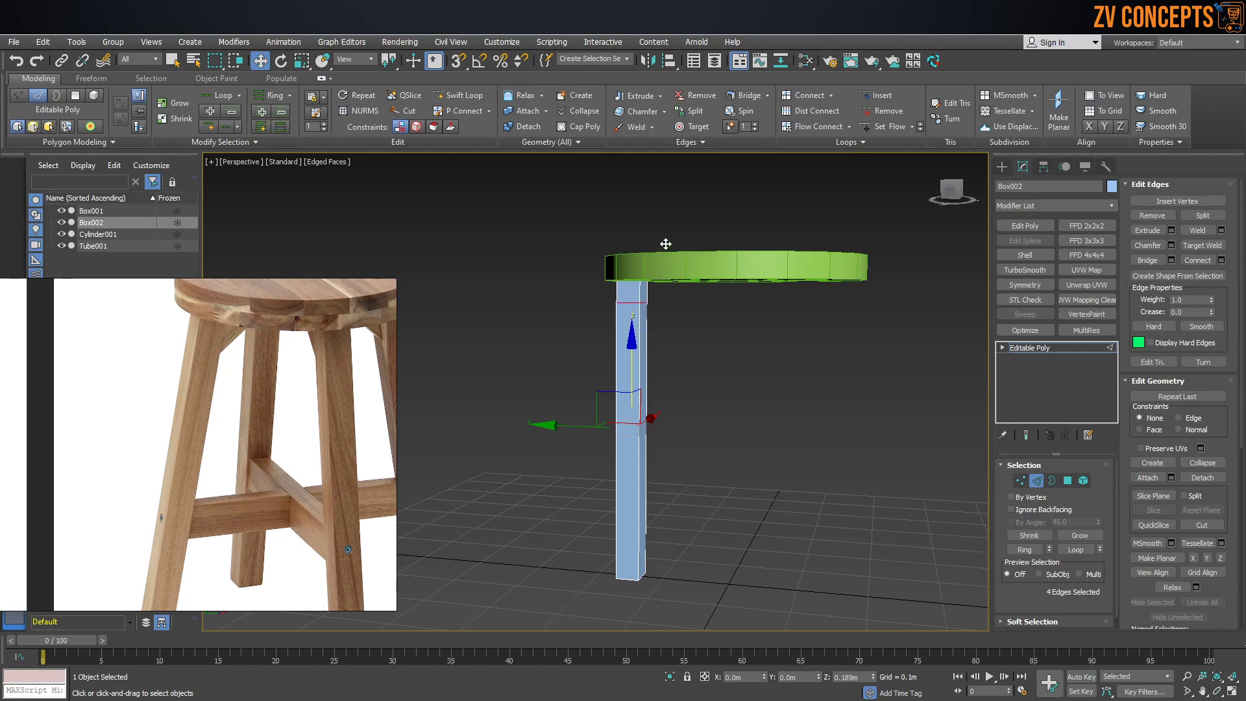
Undo the connected edge loop on the leg and its edge selection
key("ctrl+z")
key("ctrl+z")
key("ctrl+z")
Slant the leg by moving its bottom vertices outward about 0.033 m along Y and its top vertices inward to Y 0.14 m
middle_click_drag(685, 348, 727, 377, "alt")
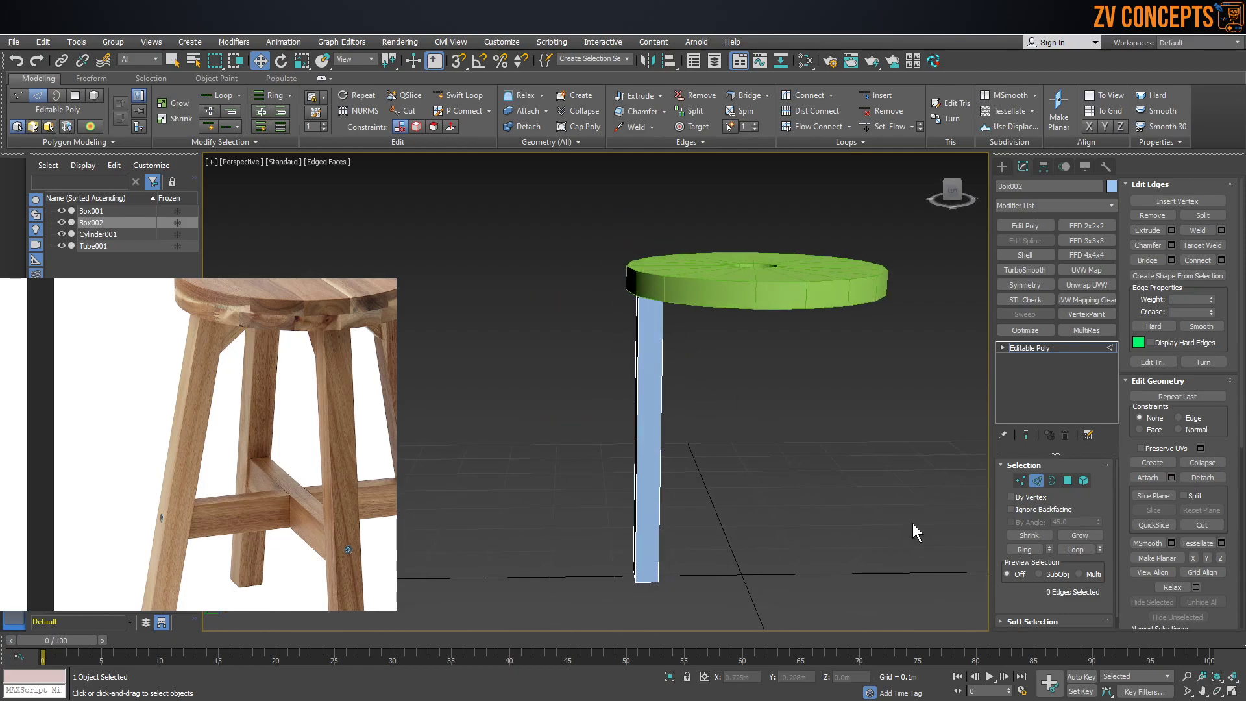
left_click(1020, 481)
left_click_drag(543, 633, 682, 526)
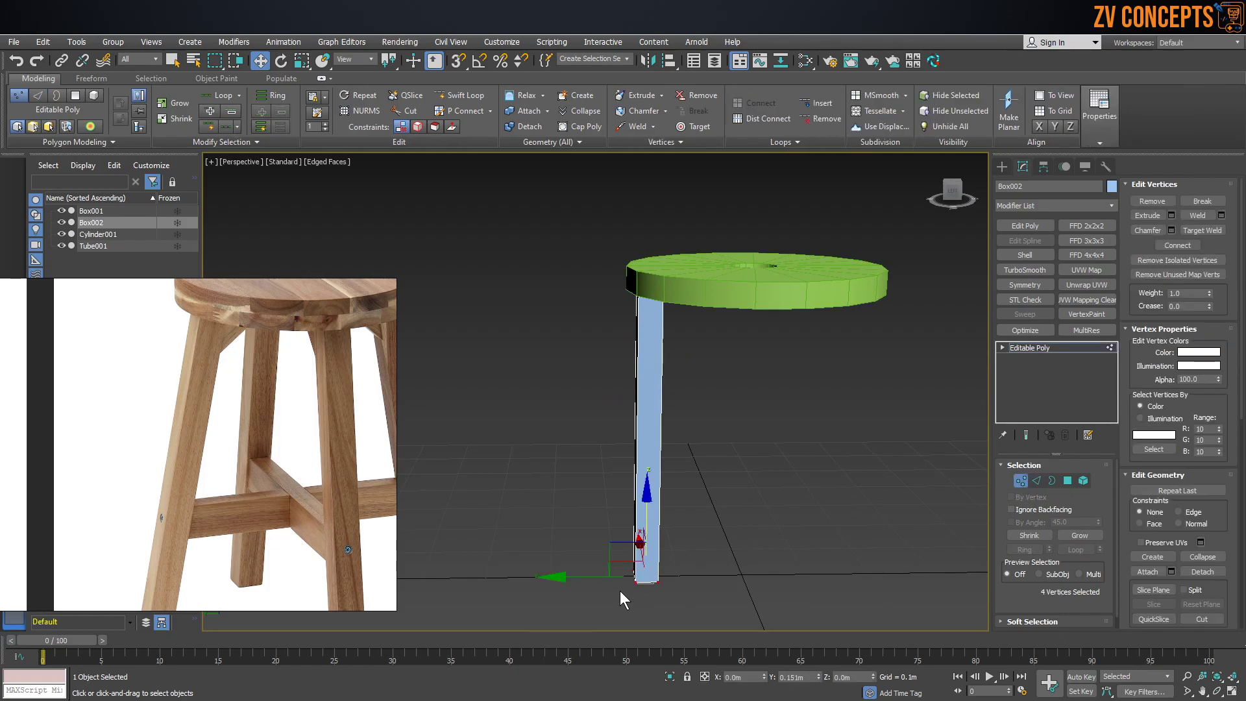
left_click_drag(589, 579, 569, 580)
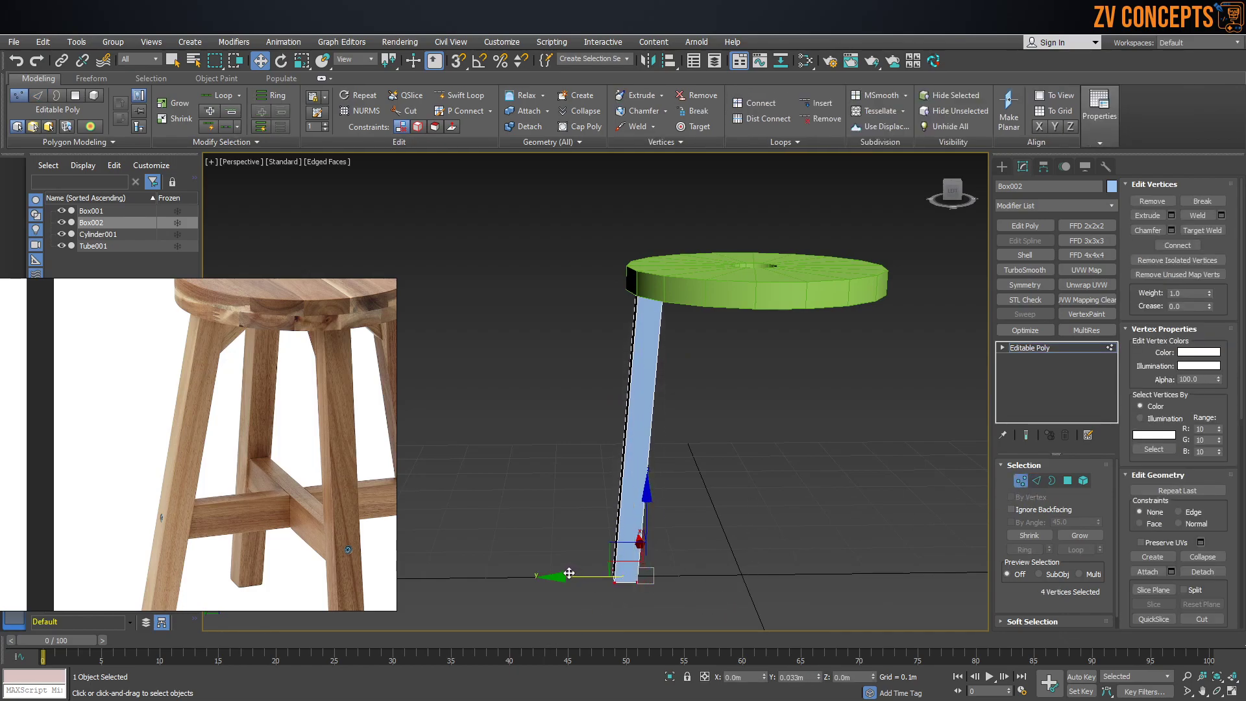
left_click_drag(607, 253, 606, 286)
middle_click_drag(732, 361, 719, 353, "alt")
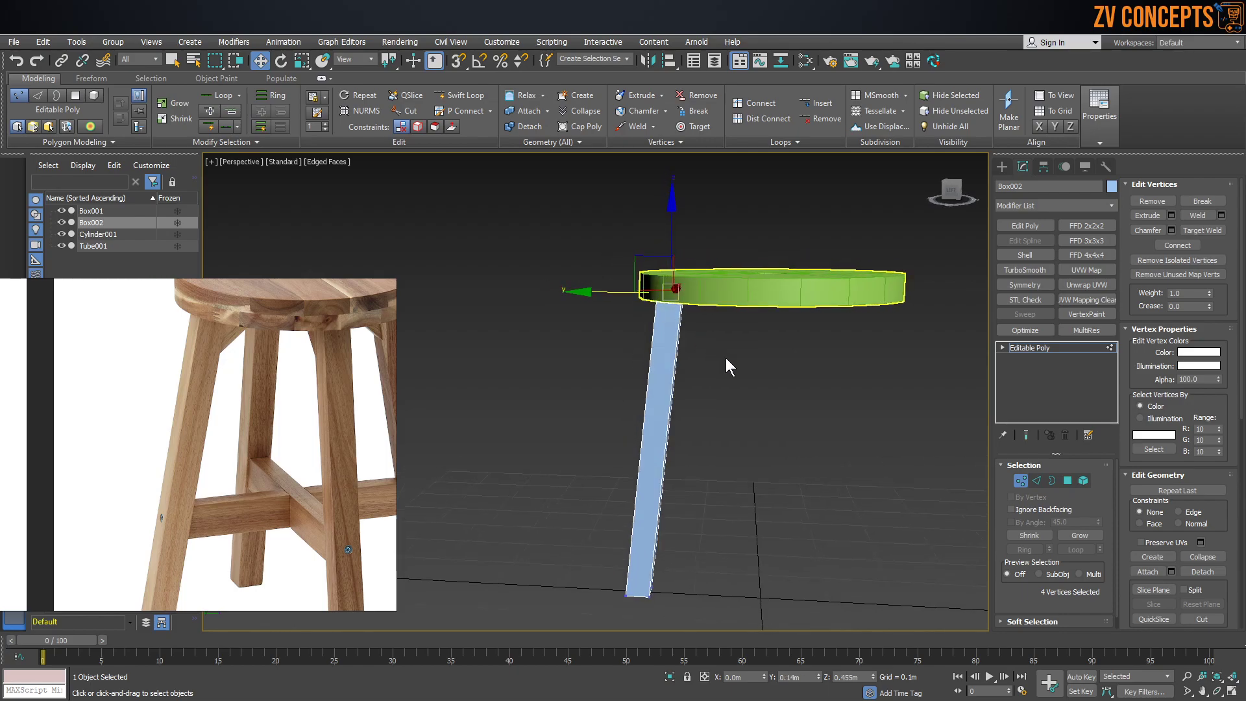
Connect the leg's four vertical edges with one edge loop
key("2")
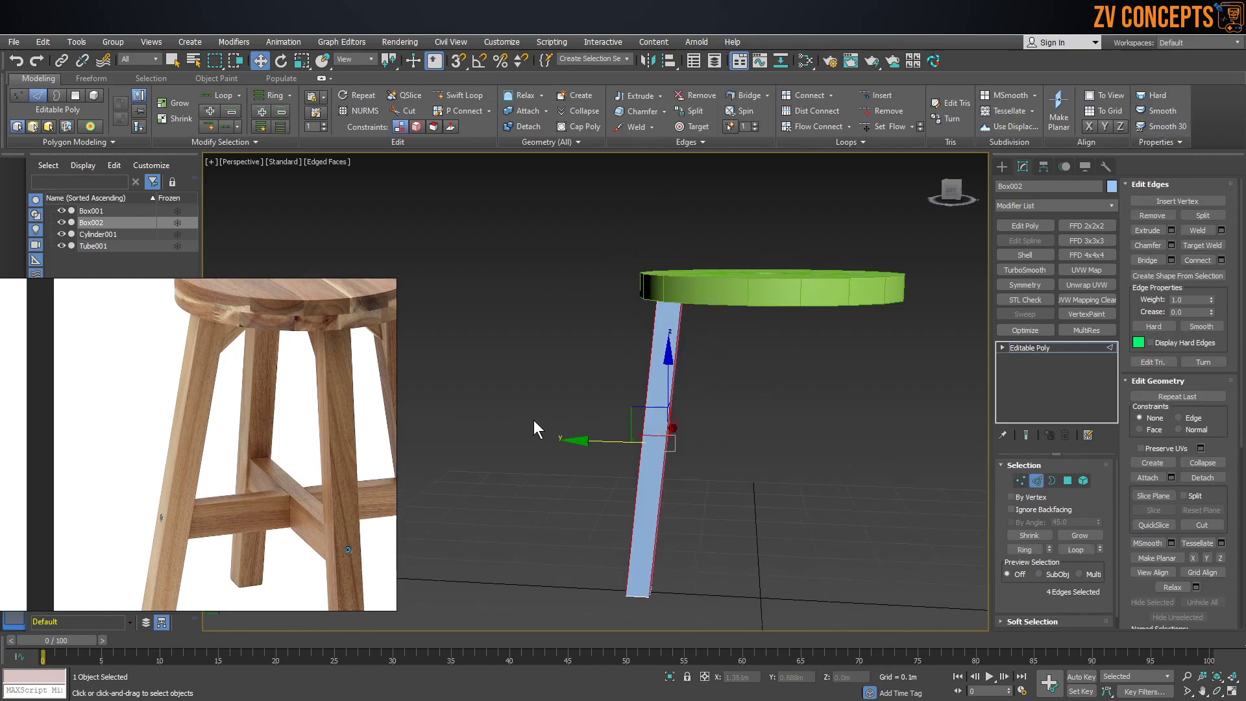
key("ctrl+shift+e")
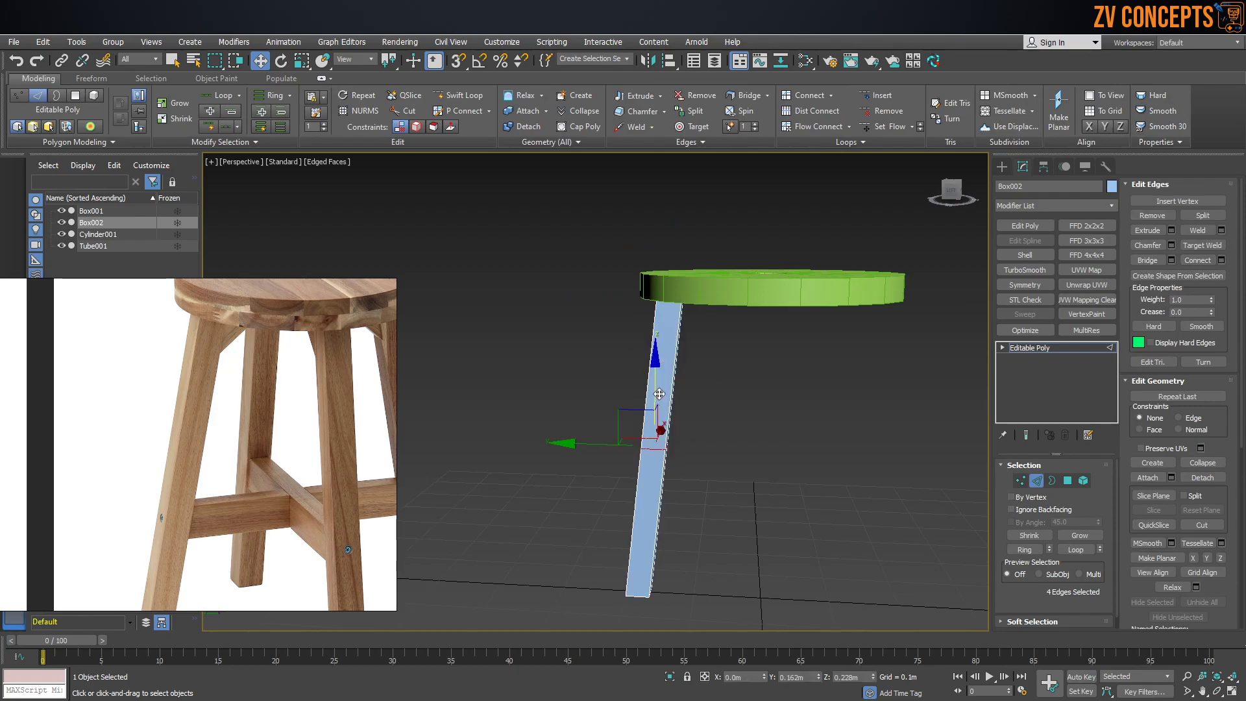
scroll(655, 388, "up", 2)
scroll(655, 388, "down", 2)
mouse_move(655, 389)
middle_mouse_down("alt")
mouse_move(701, 392)
mouse_move(644, 377)
middle_mouse_up("alt")
scroll(654, 395, "up", 2)
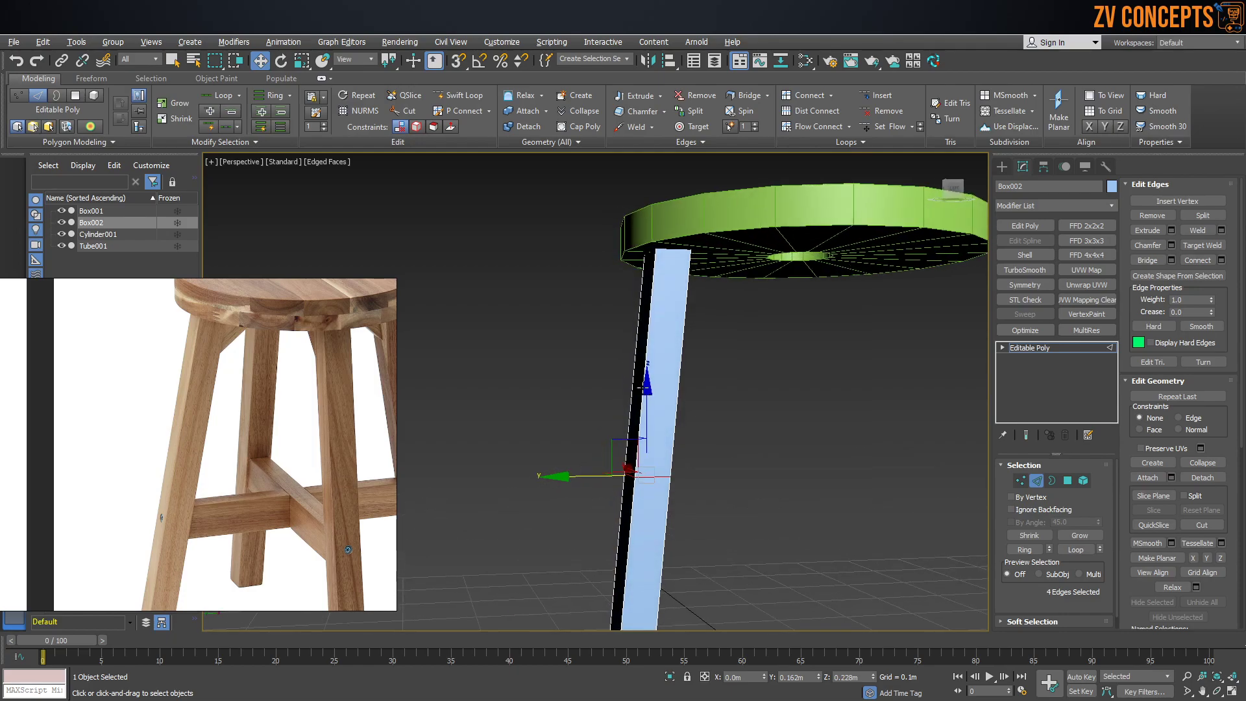
Set the editing constraint to Edge and slide the new loop up the slanted leg to about Z 0.41 m, below the seat
left_click_drag(648, 397, 705, 334)
key("ctrl+z")
middle_click_drag(688, 383, 658, 397, "alt")
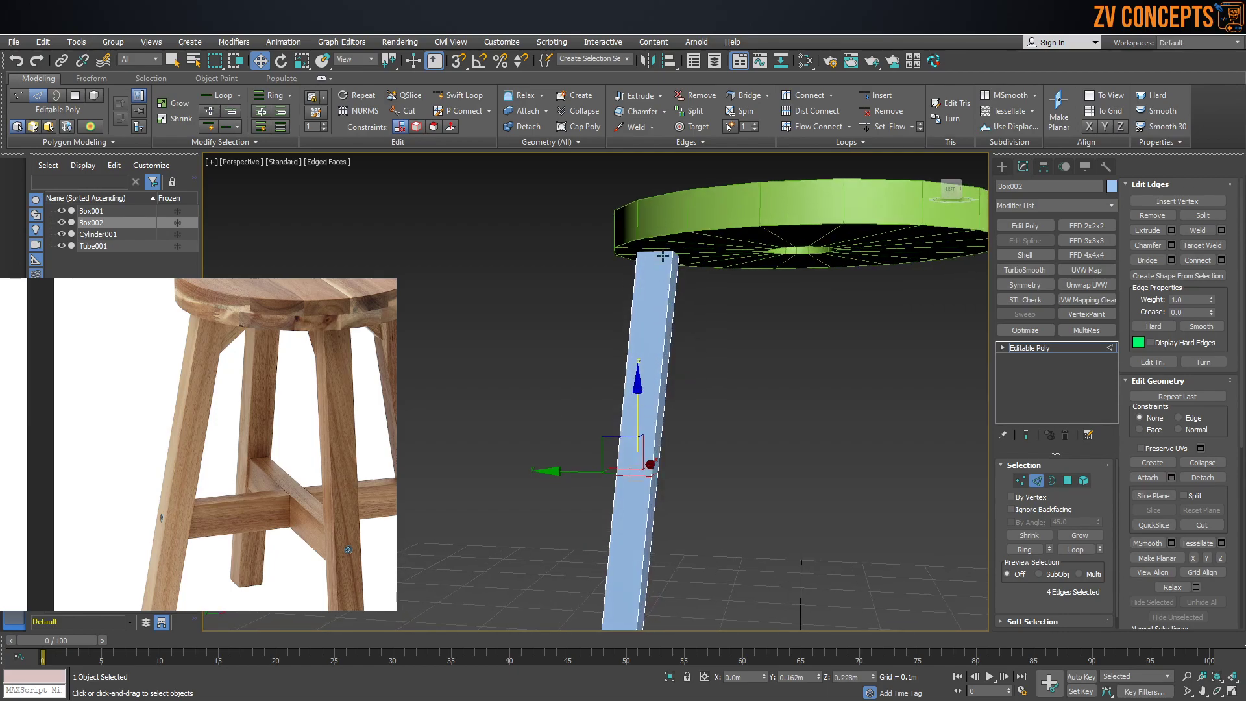
middle_click_drag(663, 247, 658, 408, "alt")
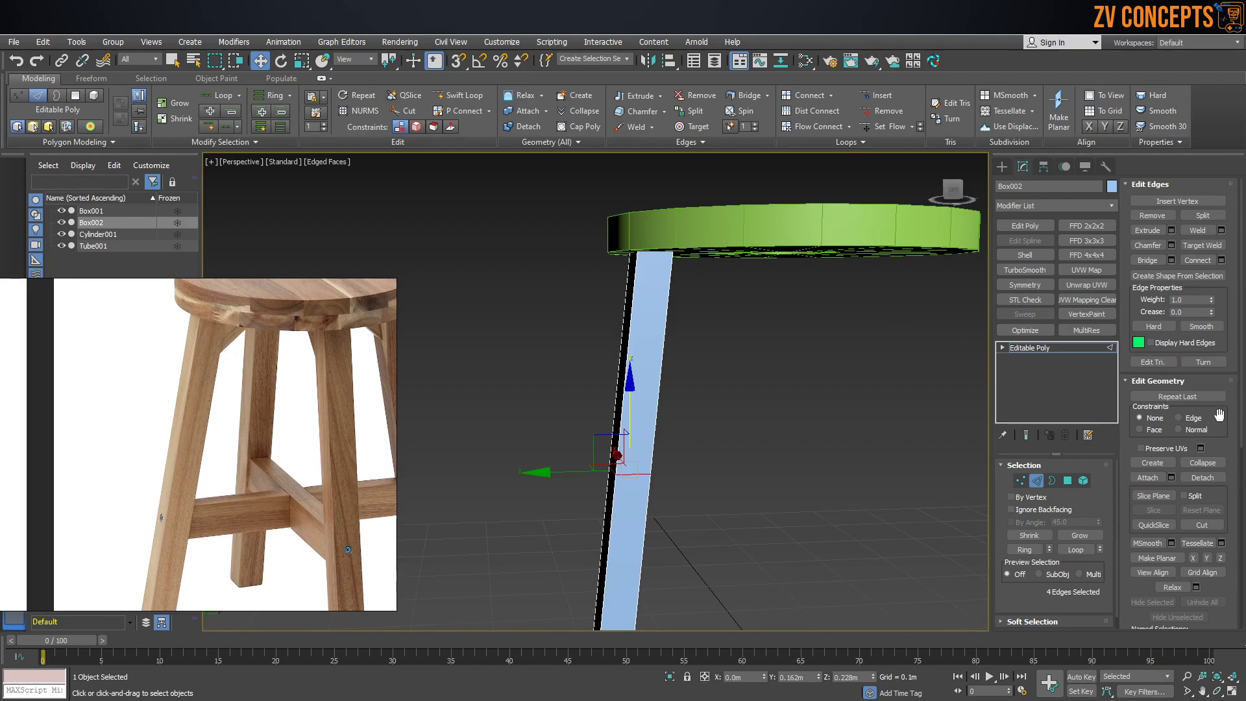
scroll(1195, 409, "down", 3)
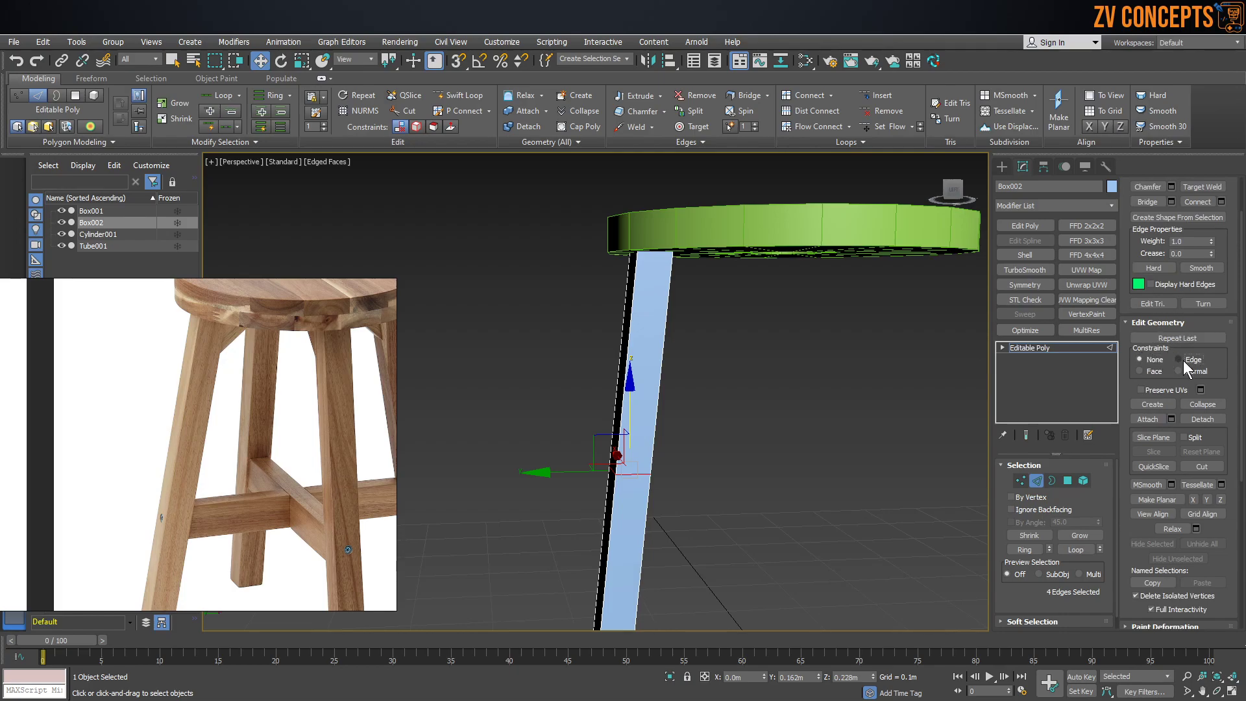
left_click_drag(634, 408, 718, 223)
Isolate the leg and set the editing constraint back to None
key("6")
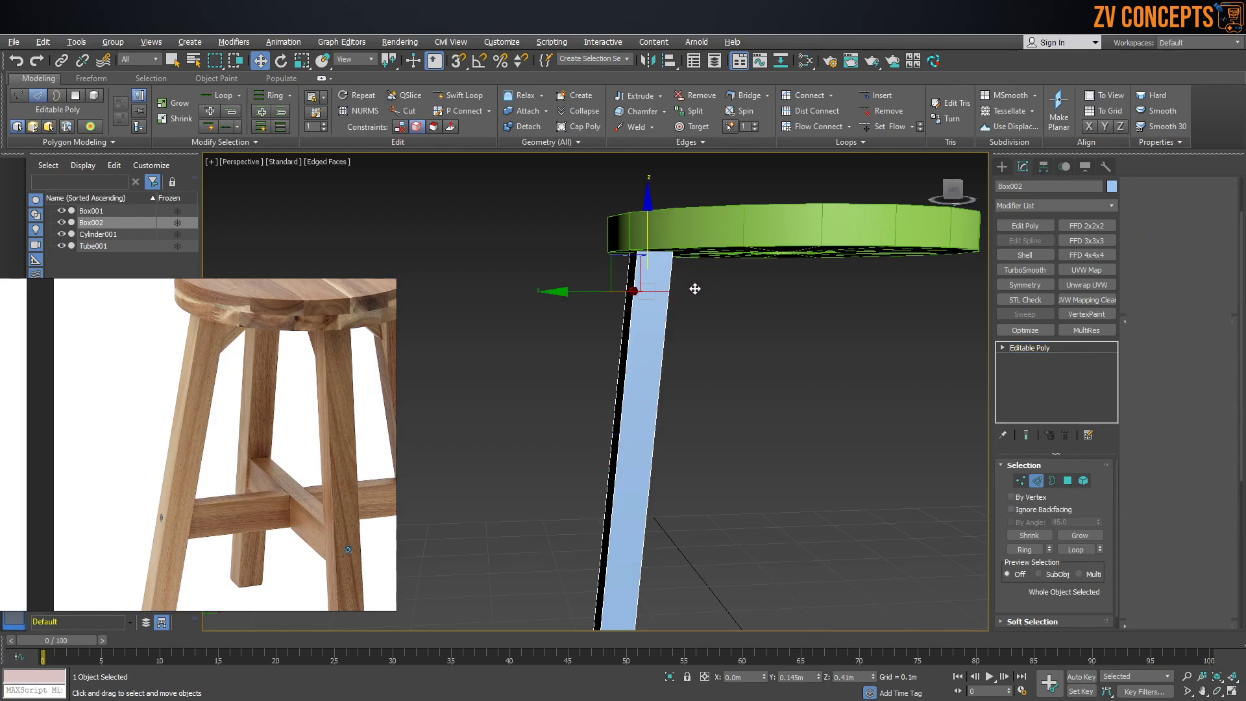
key("alt+q")
key("2")
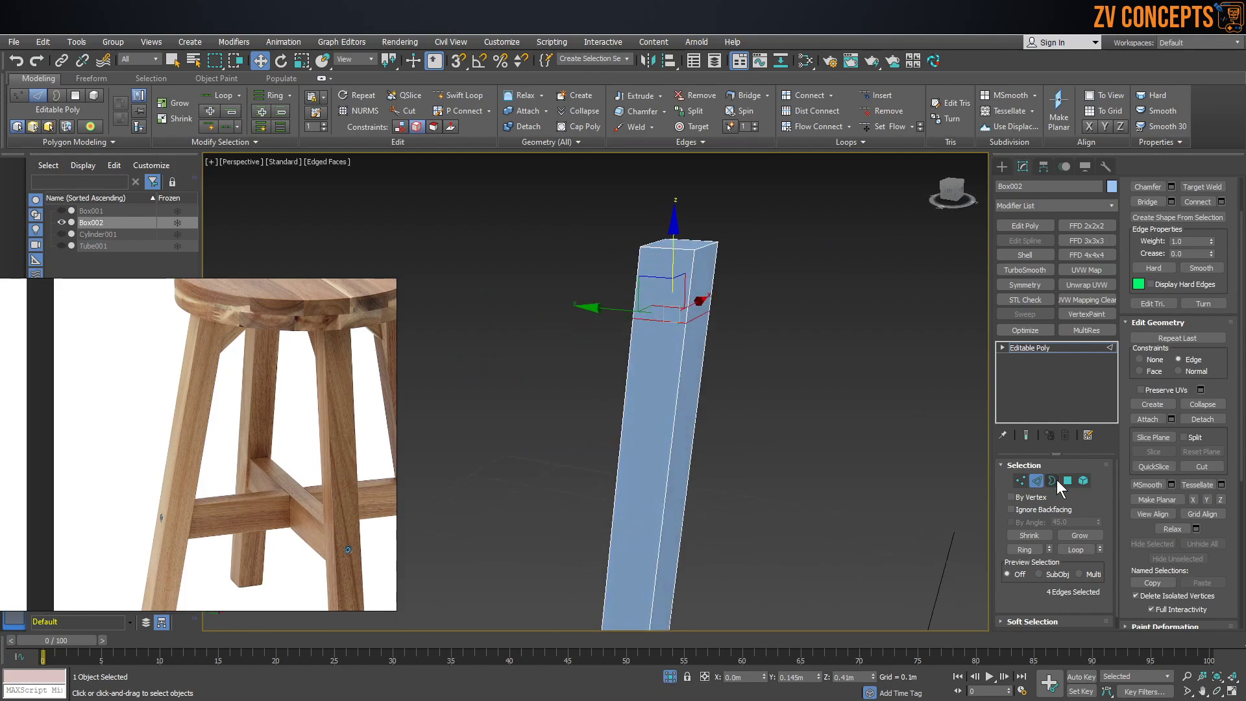
key("4")
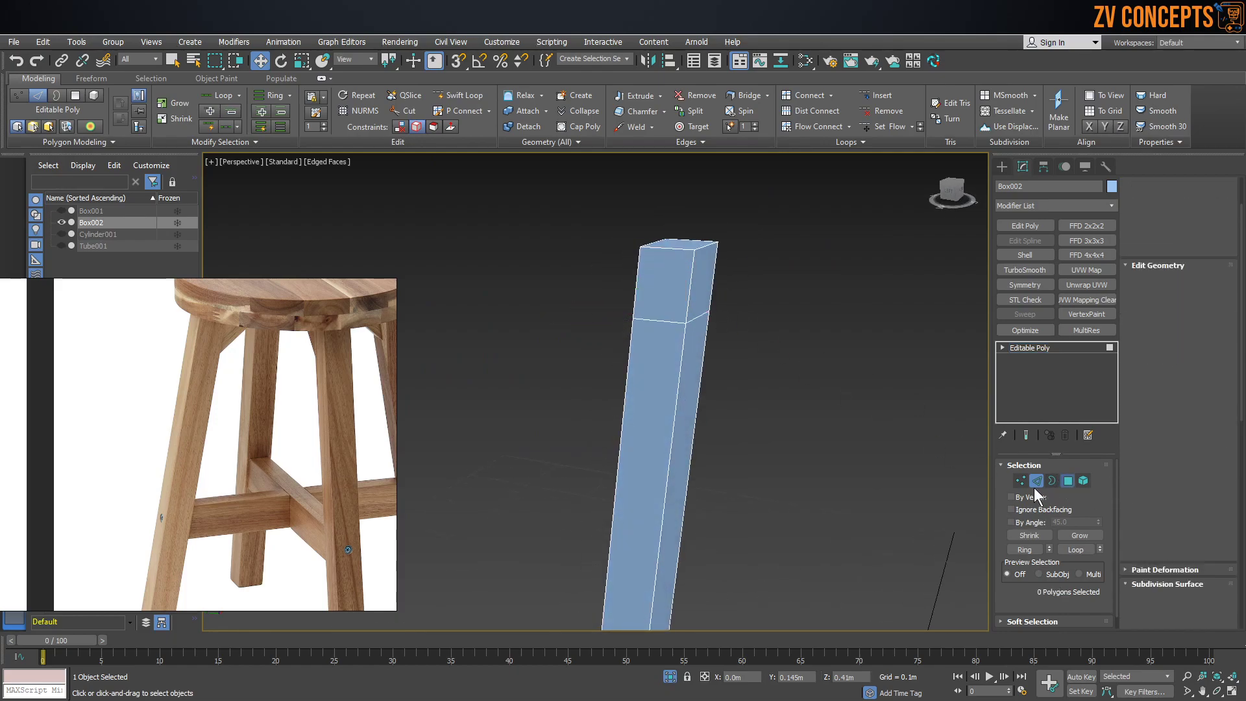
left_click(1035, 482)
left_click(1138, 359)
Extrude the inward-facing polygon above the leg's edge loop by about 0.02 m toward the seat's centre
left_click(1065, 483)
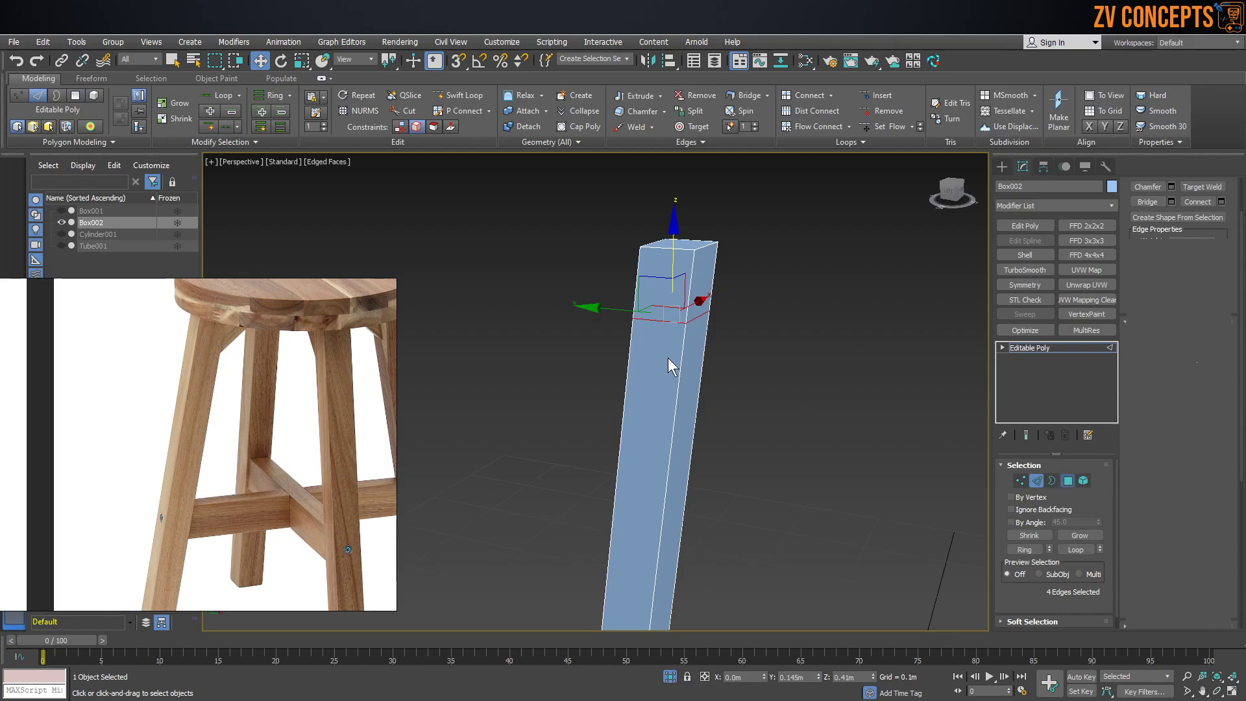
left_click(714, 282)
scroll(708, 273, "up", 2)
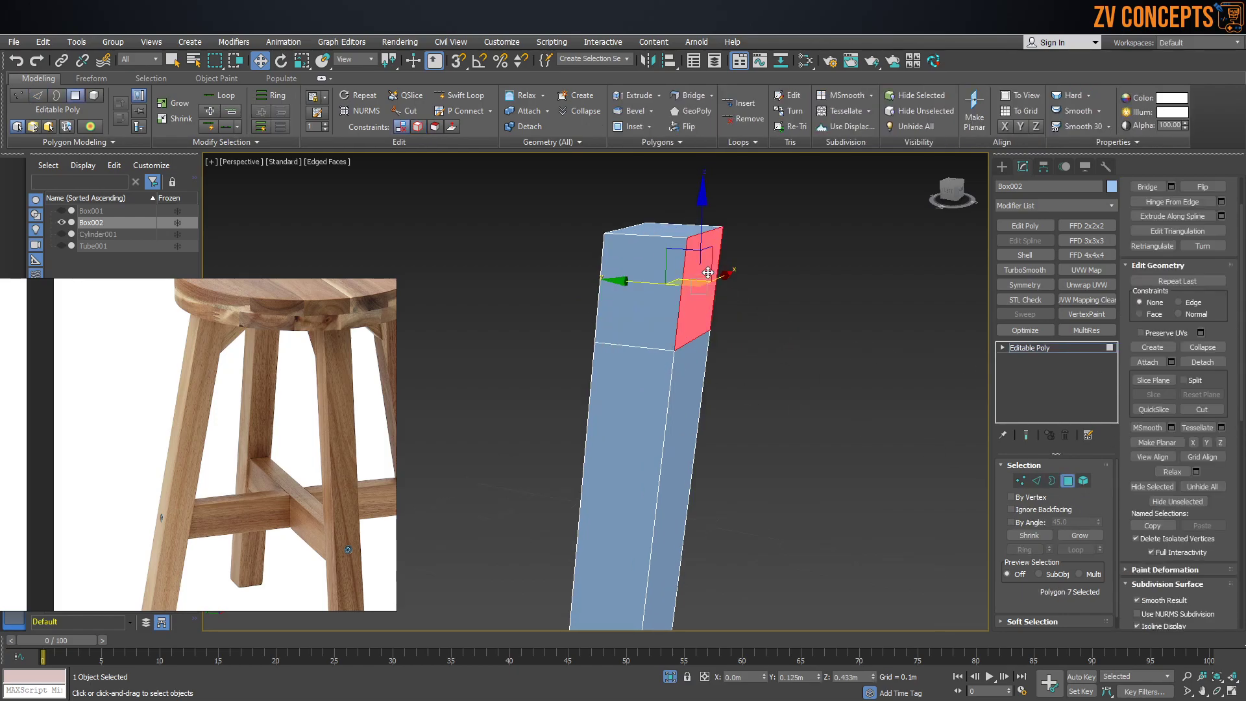
scroll(1175, 260, "up", 2)
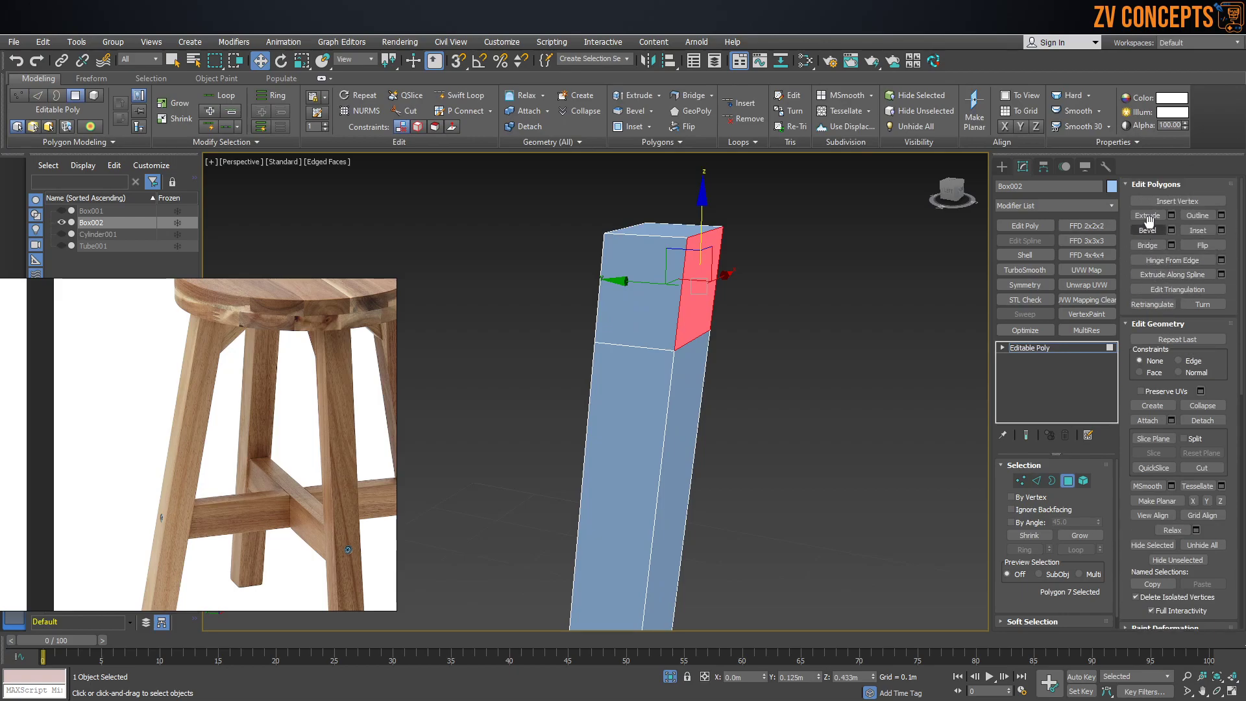
left_click(1147, 215)
left_click_drag(703, 280, 702, 276)
key("w")
middle_click_drag(736, 297, 765, 294, "alt")
Move the extrusion's two upper outer vertices inward to about Y 0.078 m and raise them level with the leg's top
left_click(1021, 480)
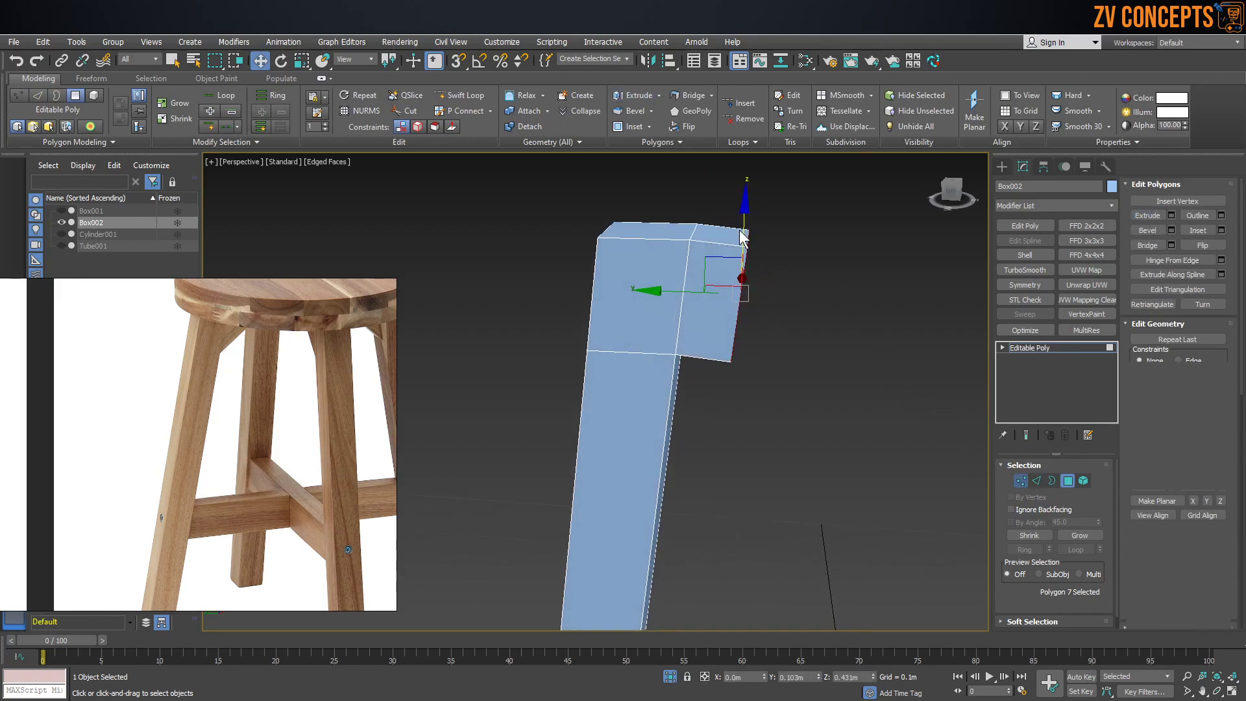
left_click_drag(736, 259, 760, 235)
key("f")
key("z")
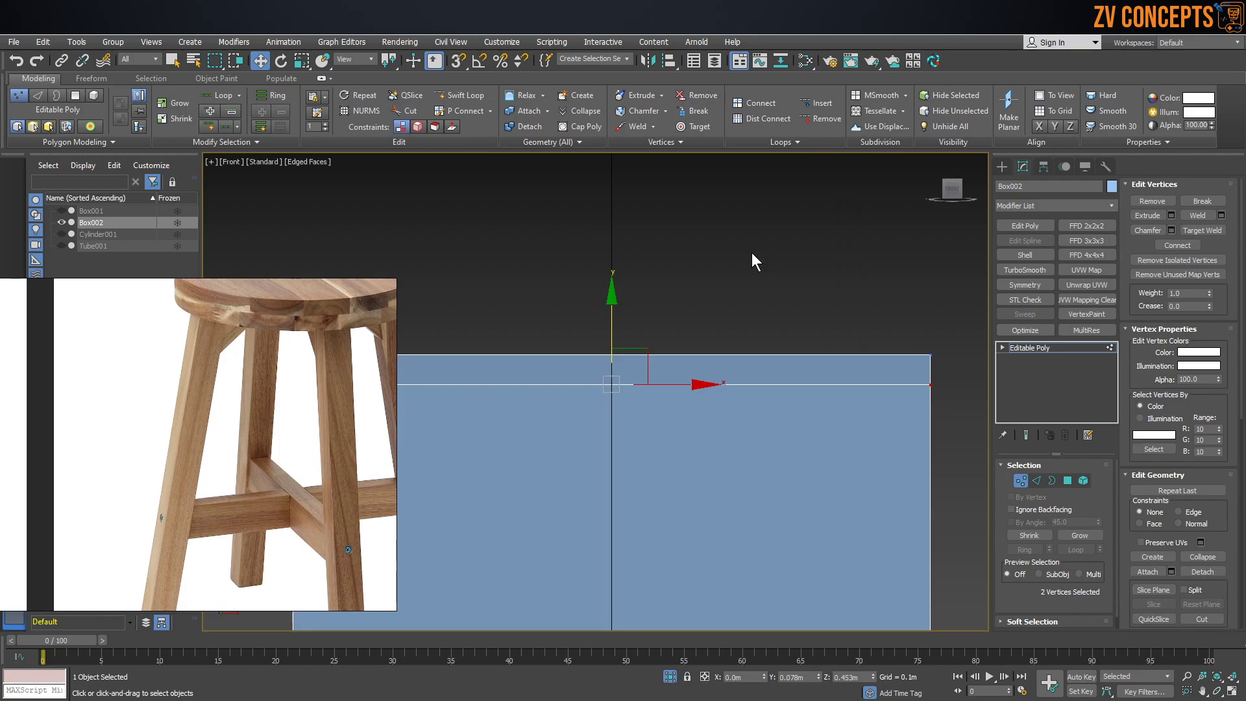
key("l")
key("z")
scroll(602, 333, "up", 5)
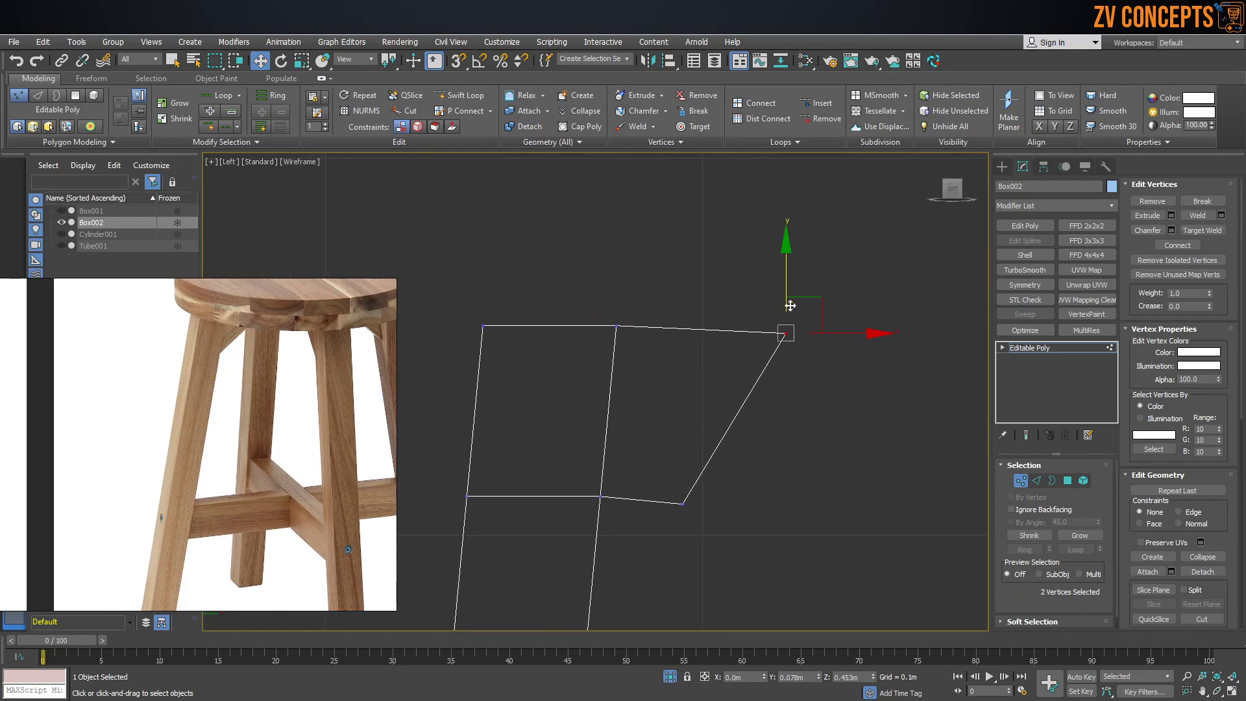
left_click_drag(791, 287, 798, 277)
Move the extrusion's two lower vertices back against the leg at the loop's height, shaping a diagonal brace
left_click_drag(696, 497, 670, 484)
left_click_drag(747, 505, 676, 484)
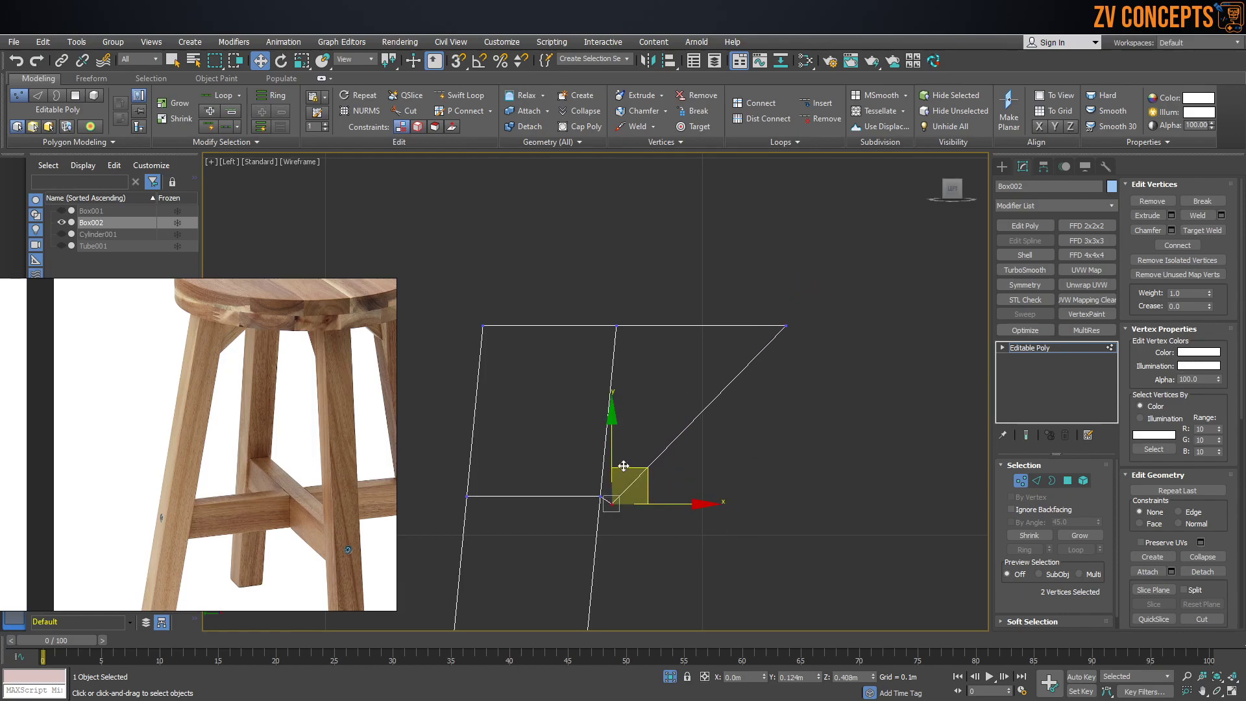
left_click_drag(613, 462, 616, 453)
scroll(607, 500, "up", 3)
left_click_drag(629, 361, 642, 365)
scroll(644, 364, "down", 3)
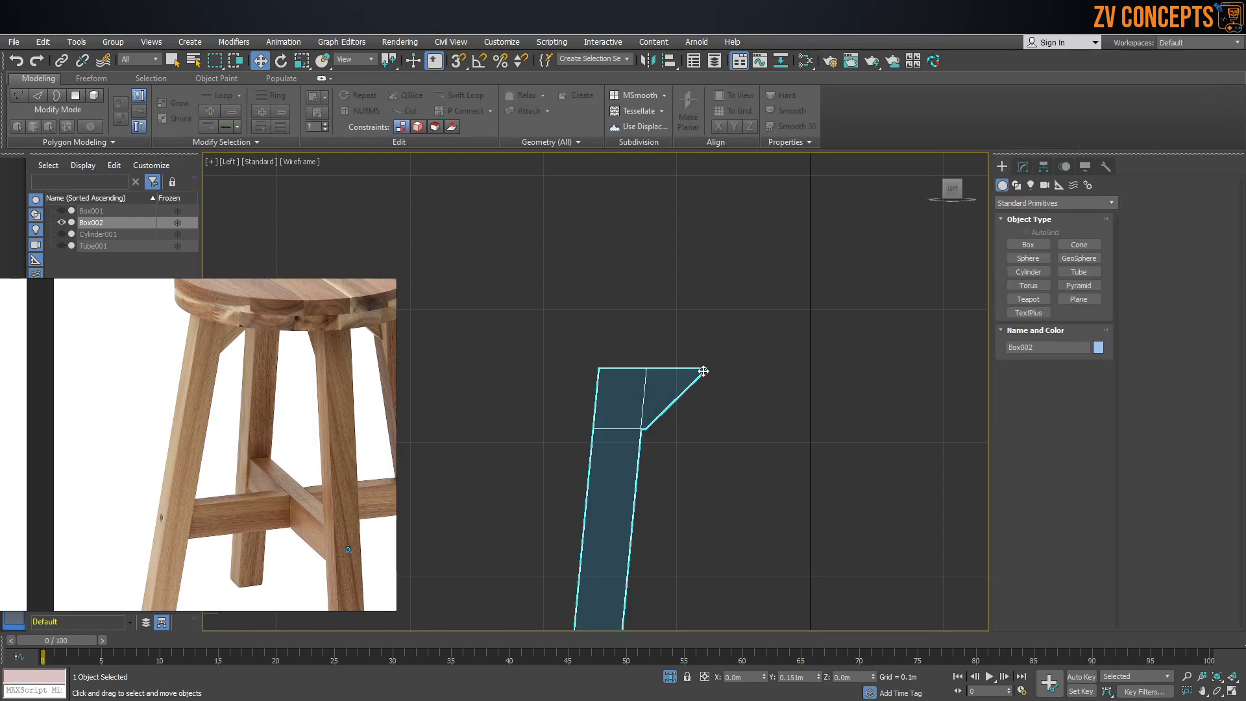
Return to the shaded perspective view, bring the other objects back out of isolation and keep the leg selected
key("p")
scroll(656, 365, "down", 8)
scroll(654, 380, "up", 4)
key("F3")
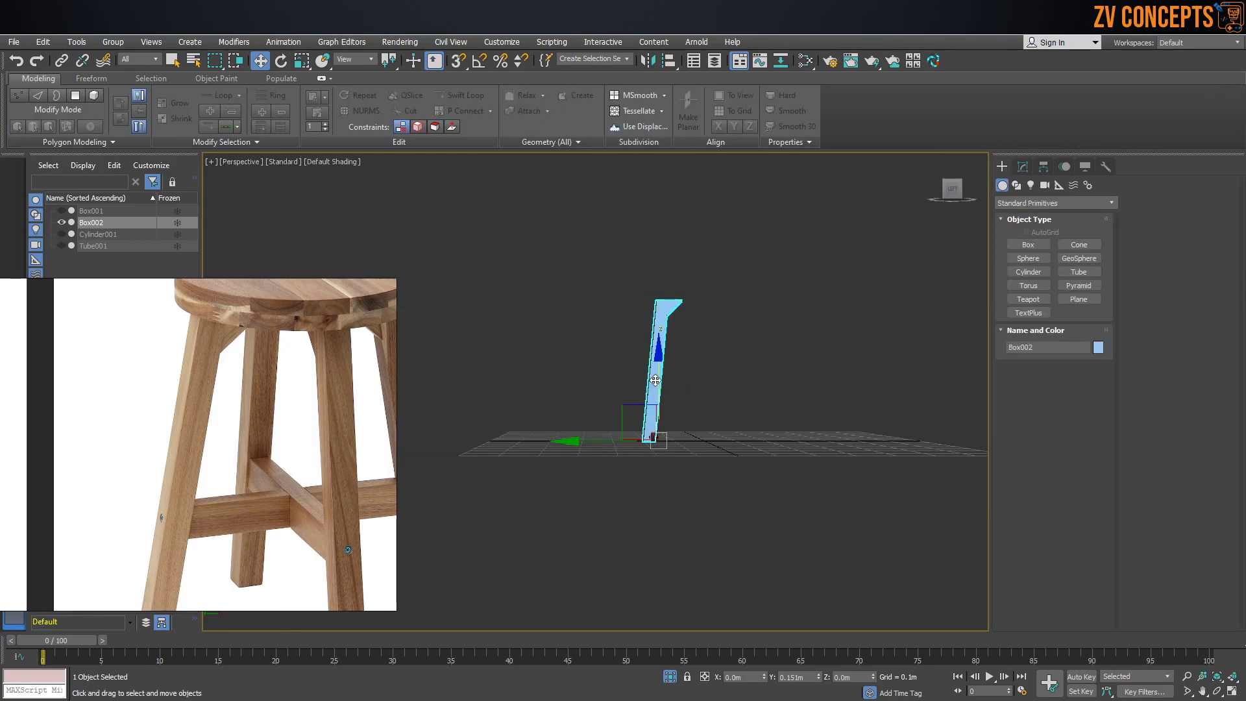
middle_click_drag(662, 372, 638, 393, "alt")
middle_click_drag(534, 436, 672, 364)
scroll(672, 363, "up", 4)
left_click(670, 378)
left_click(606, 374)
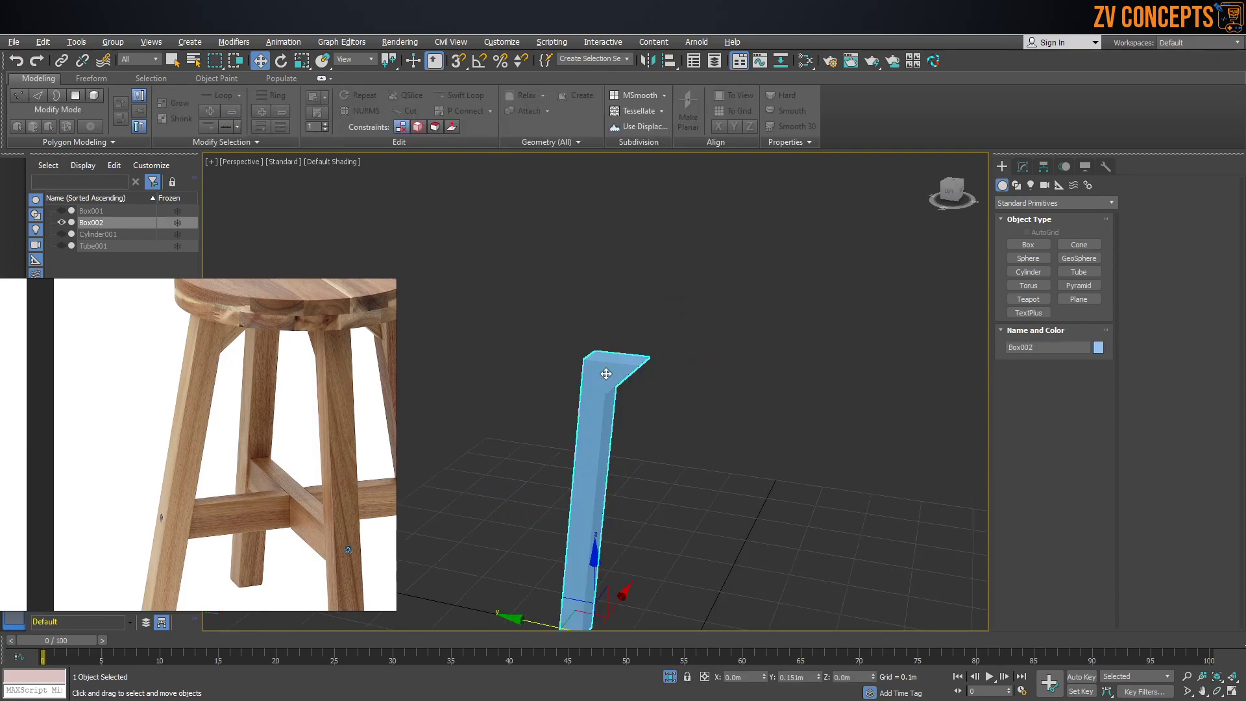
left_click(670, 677)
left_click(755, 479)
left_click(643, 448)
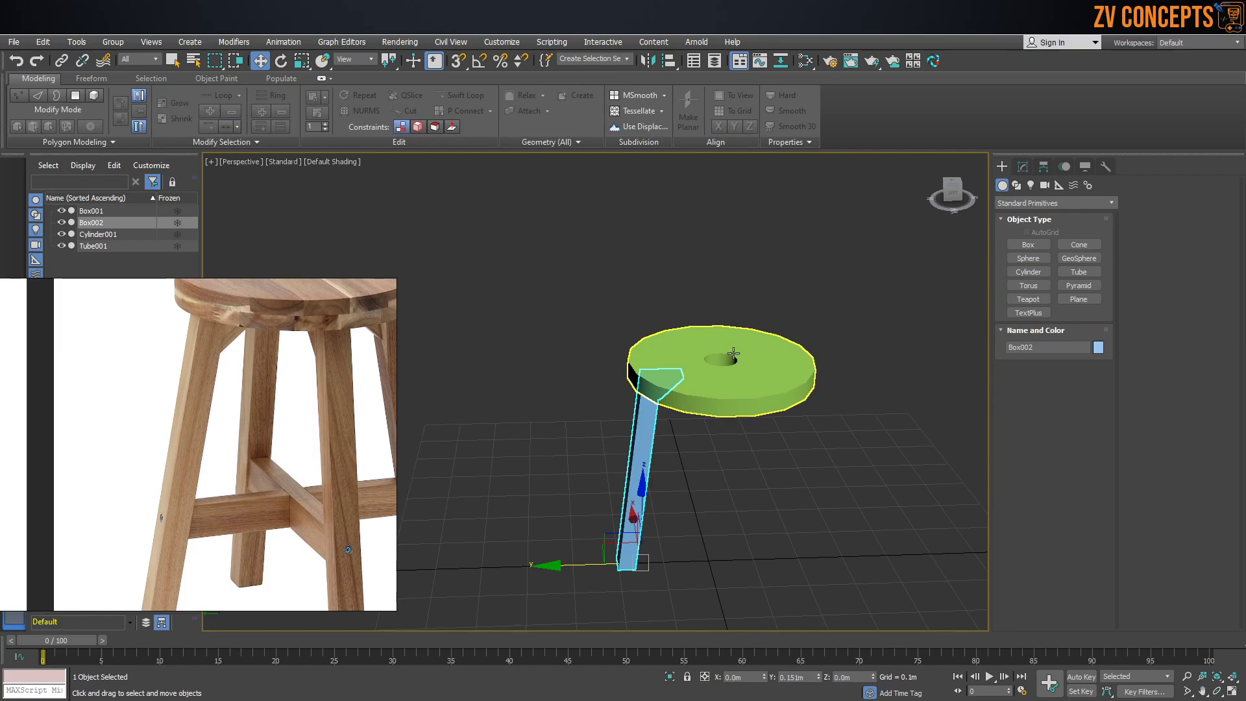
Move only the leg's pivot to Y 0 at the seat's centre, leaving the leg in place
left_click(1043, 167)
left_click(1054, 256)
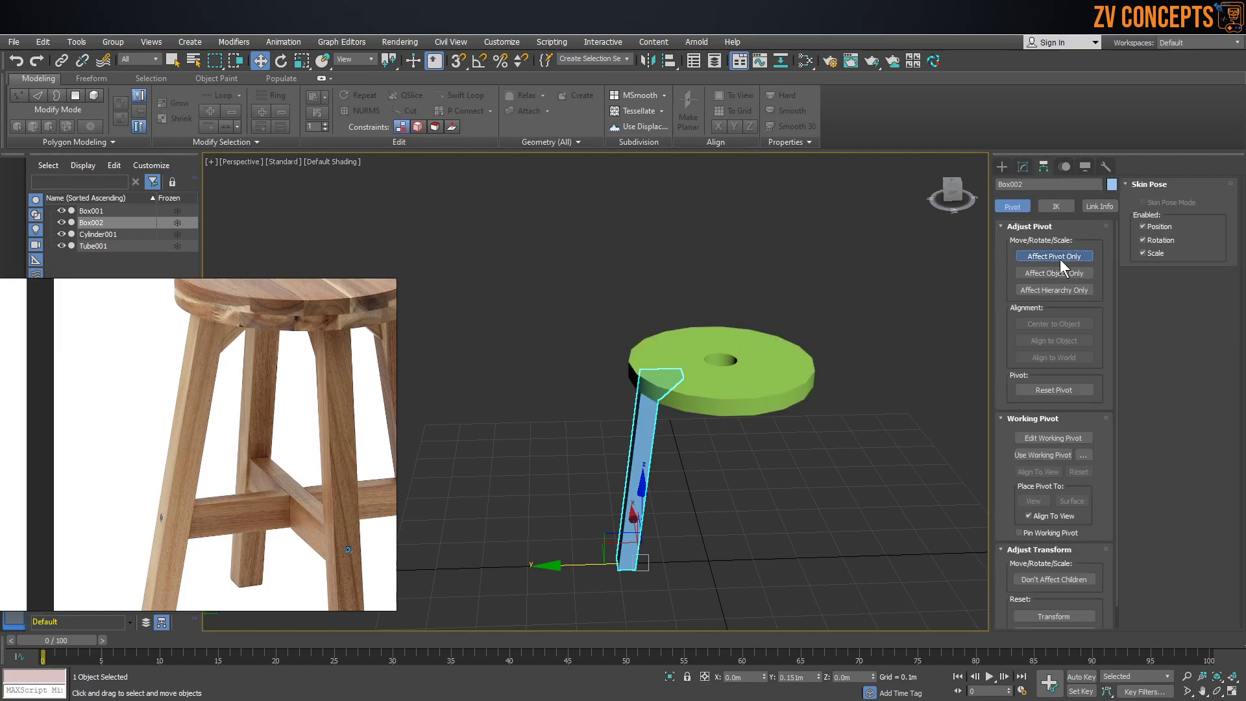
right_click(819, 677)
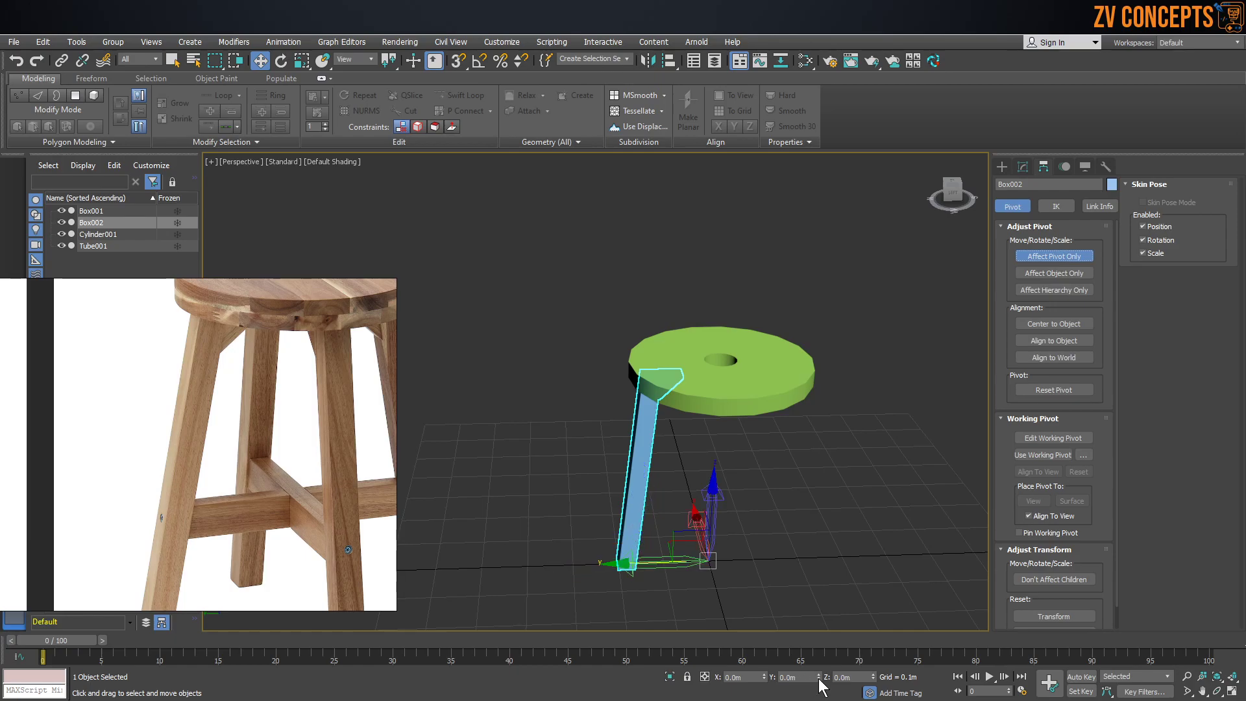
left_click(1049, 256)
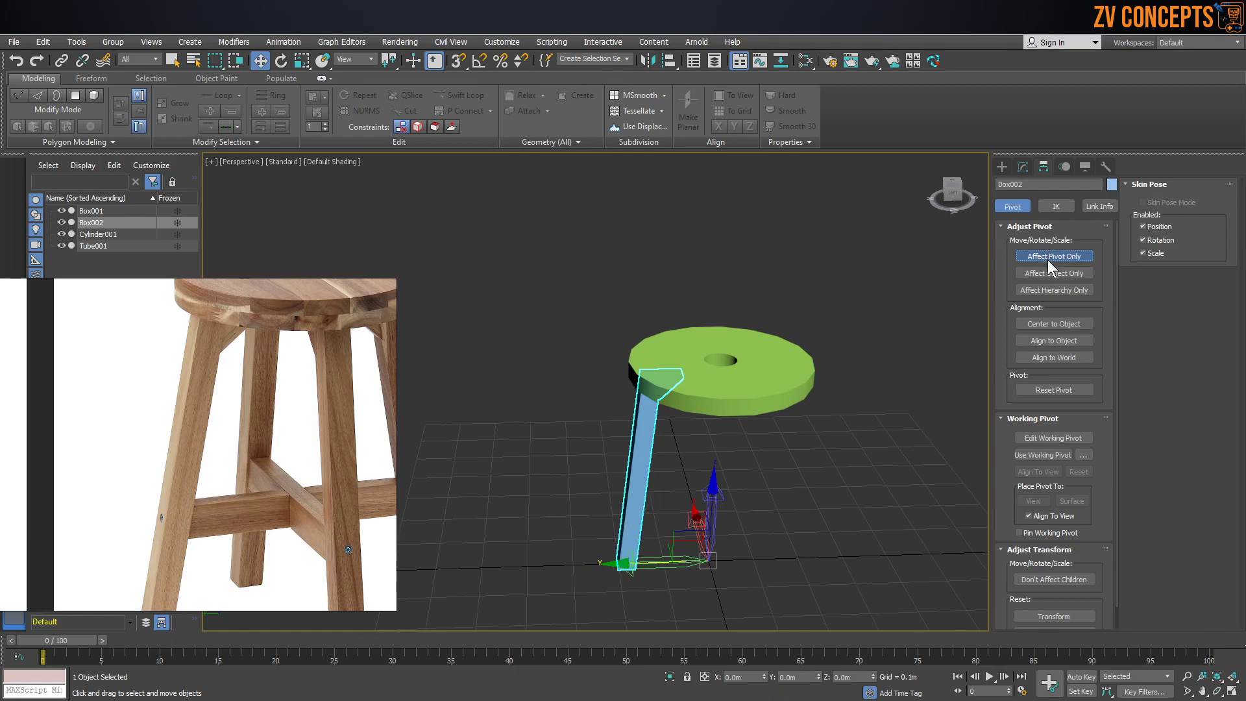
left_click(1002, 167)
left_click(675, 447)
left_click(652, 431)
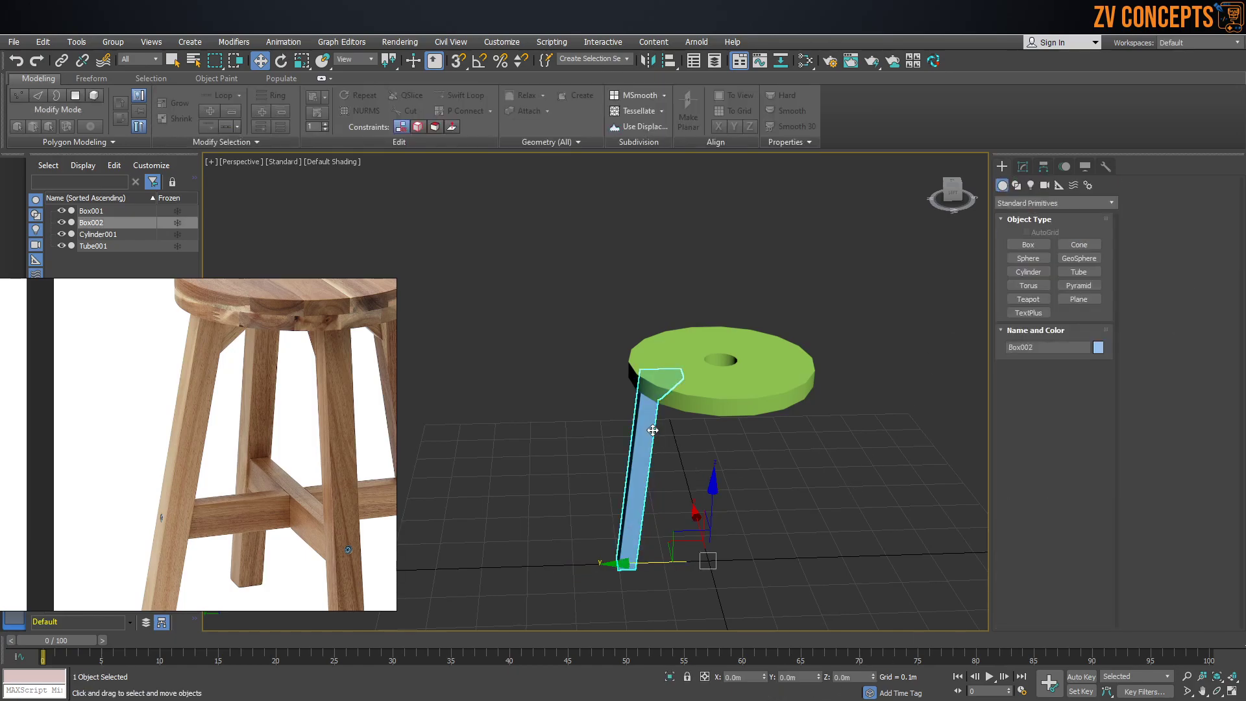
Clone the leg as three separate copies around the seat's centre in the top view, rotated in 90-degree steps with angle snap
key("t")
middle_click_drag(814, 354, 772, 298)
key("e")
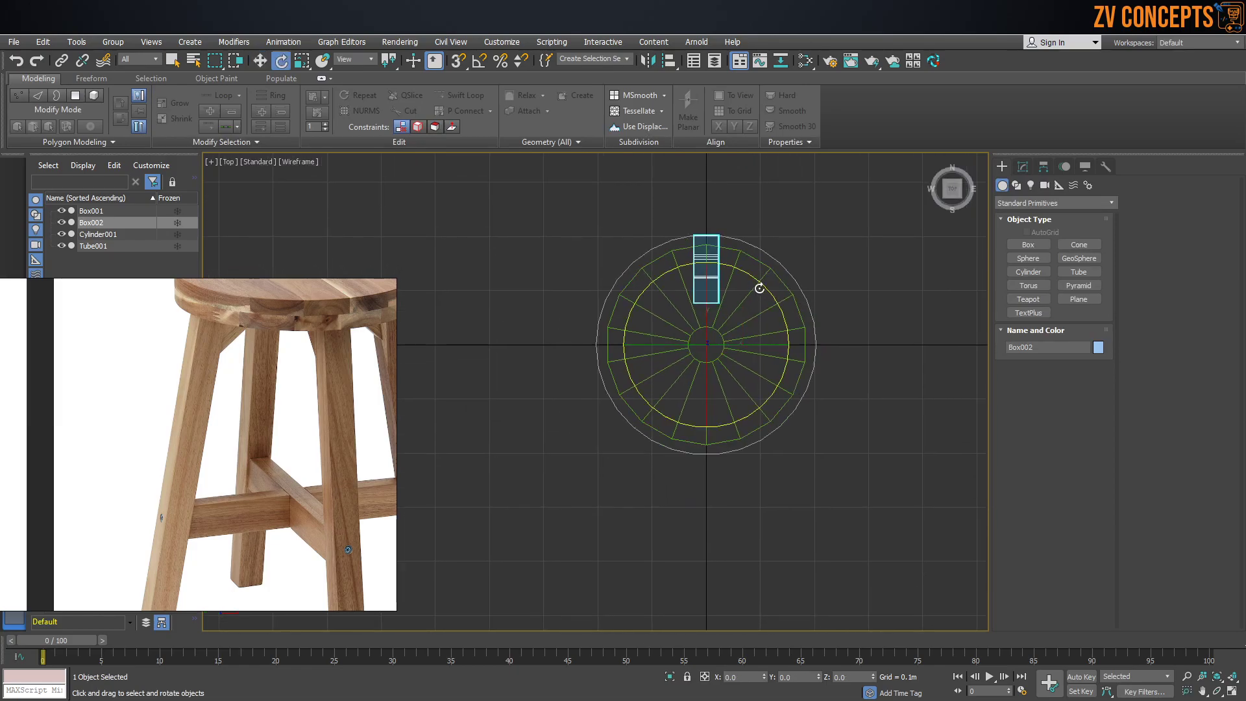
mouse_move(749, 275)
left_mouse_down()
mouse_move(785, 288)
mouse_move(812, 281)
mouse_move(815, 264)
mouse_move(824, 270)
mouse_move(765, 281)
mouse_move(815, 305)
left_mouse_up()
key("a")
left_click(624, 422)
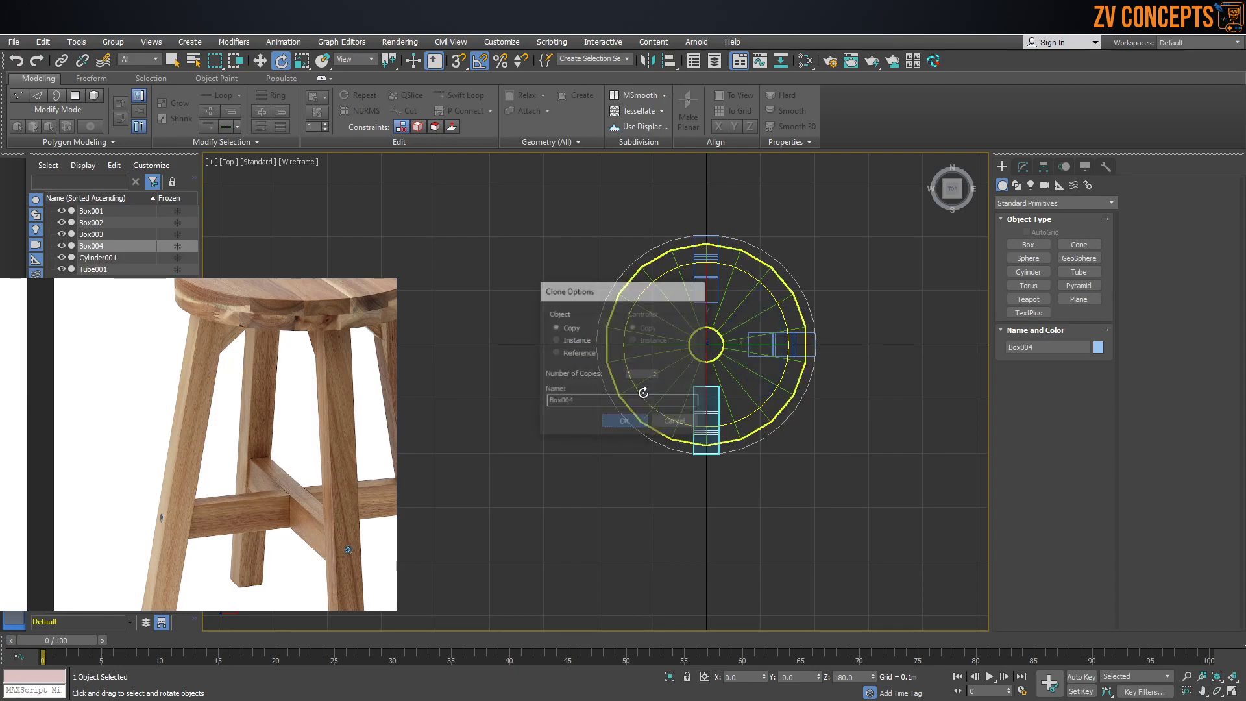
left_click(631, 419)
left_click_drag(743, 272, 796, 291)
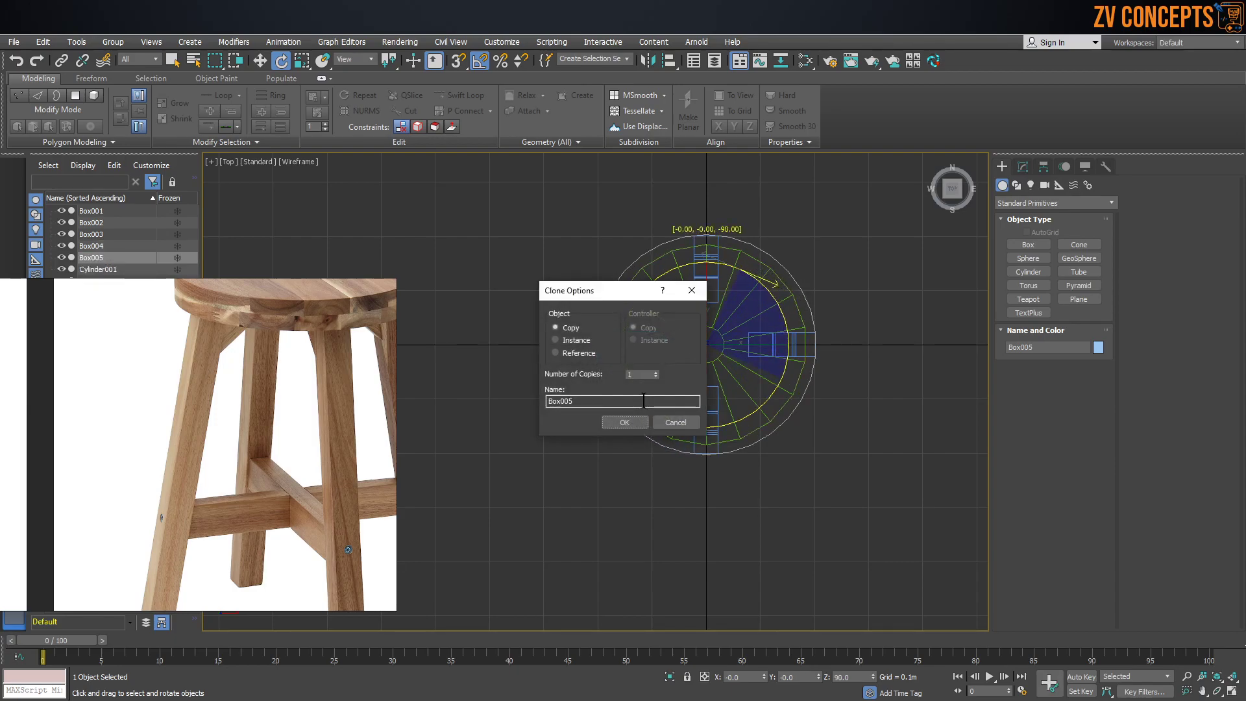
left_click(616, 422)
key("p")
mouse_move(755, 452)
middle_mouse_down("alt")
mouse_move(707, 431)
mouse_move(623, 434)
middle_mouse_up("alt")
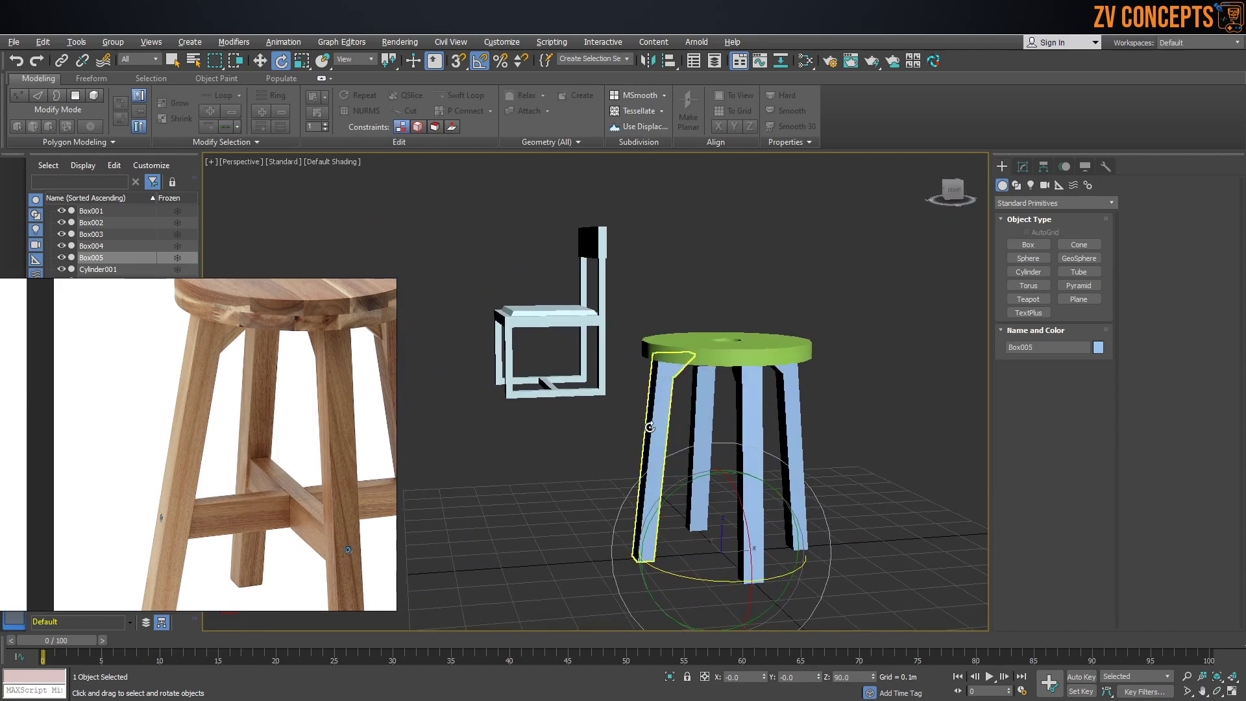
Examine the assembled seat and four legs against the reference photo, framing all five stool parts
left_click(887, 370)
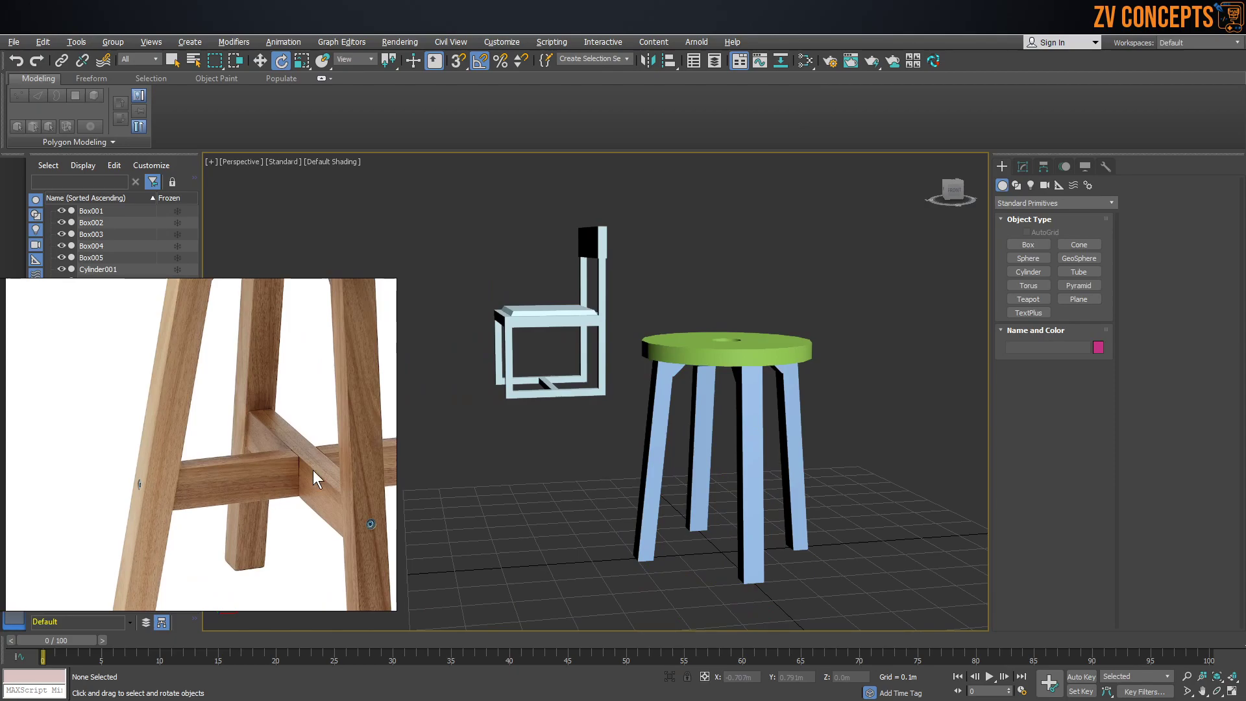
mouse_move(743, 476)
middle_mouse_down("alt")
mouse_move(809, 454)
mouse_move(746, 475)
middle_mouse_up("alt")
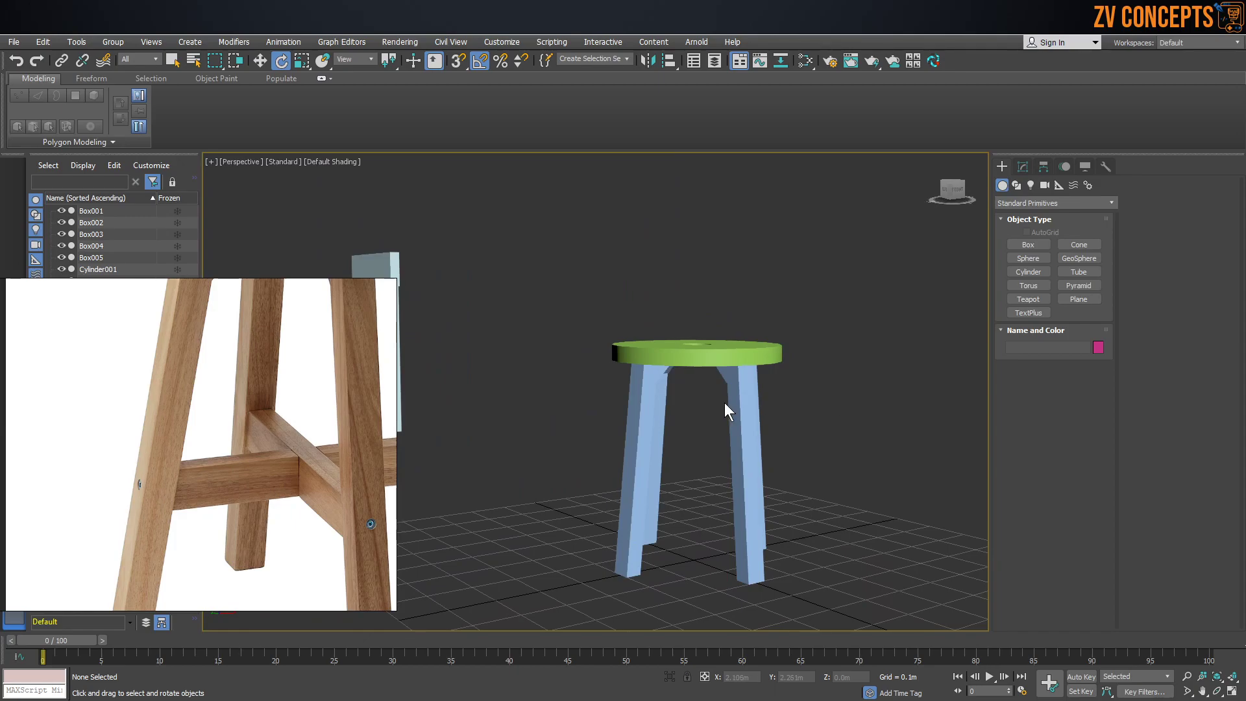
scroll(724, 402, "down", 3)
left_click_drag(827, 294, 588, 569)
middle_click_drag(704, 405, 638, 426, "alt")
key("z")
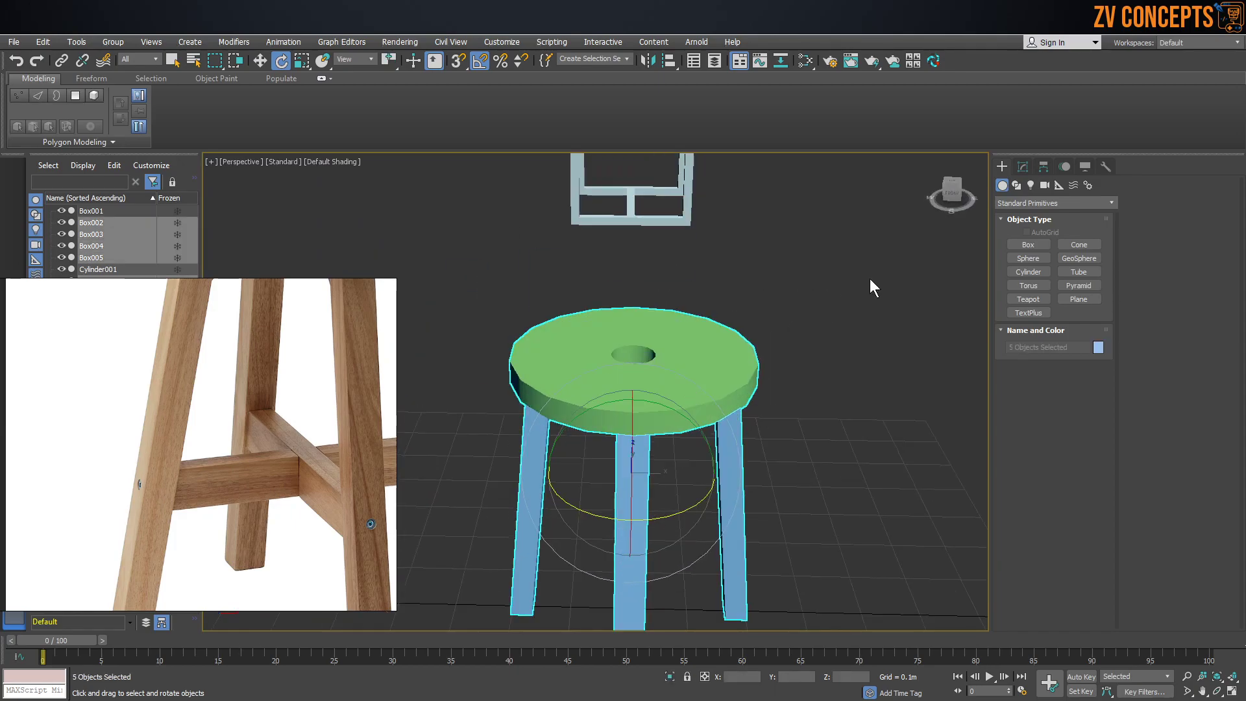
left_click(862, 283)
Reduce the seat tube's inner radius so its centre hole is small like the one in the reference
left_click(697, 368)
key("z")
scroll(370, 402, "down", 3)
scroll(370, 411, "down", 2)
scroll(370, 411, "up", 1)
left_click(1024, 167)
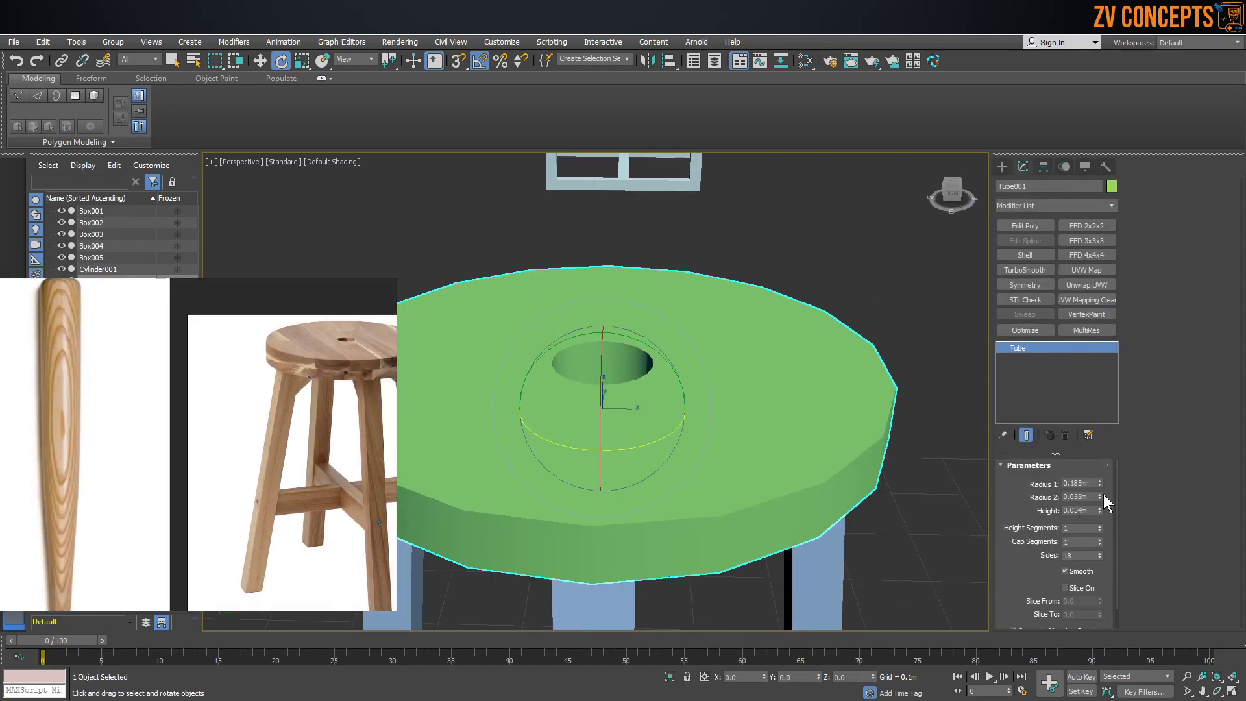
left_click_drag(1102, 486, 1106, 517)
Select the stool's seat and four legs together and save the scene
scroll(671, 379, "down", 5)
middle_click_drag(672, 379, 618, 367, "alt")
left_click_drag(844, 254, 588, 519)
scroll(659, 434, "down", 2)
mouse_move(660, 434)
middle_mouse_down("alt")
mouse_move(677, 378)
mouse_move(674, 440)
middle_mouse_up("alt")
key("ctrl+s")
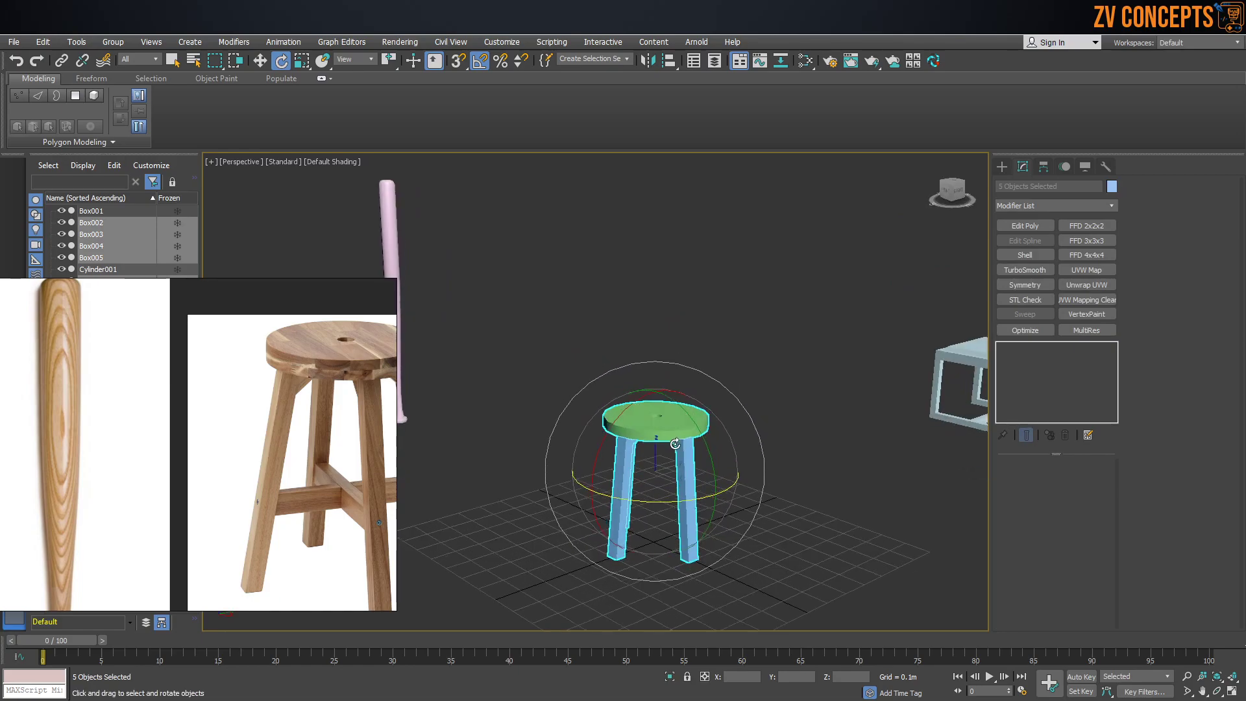